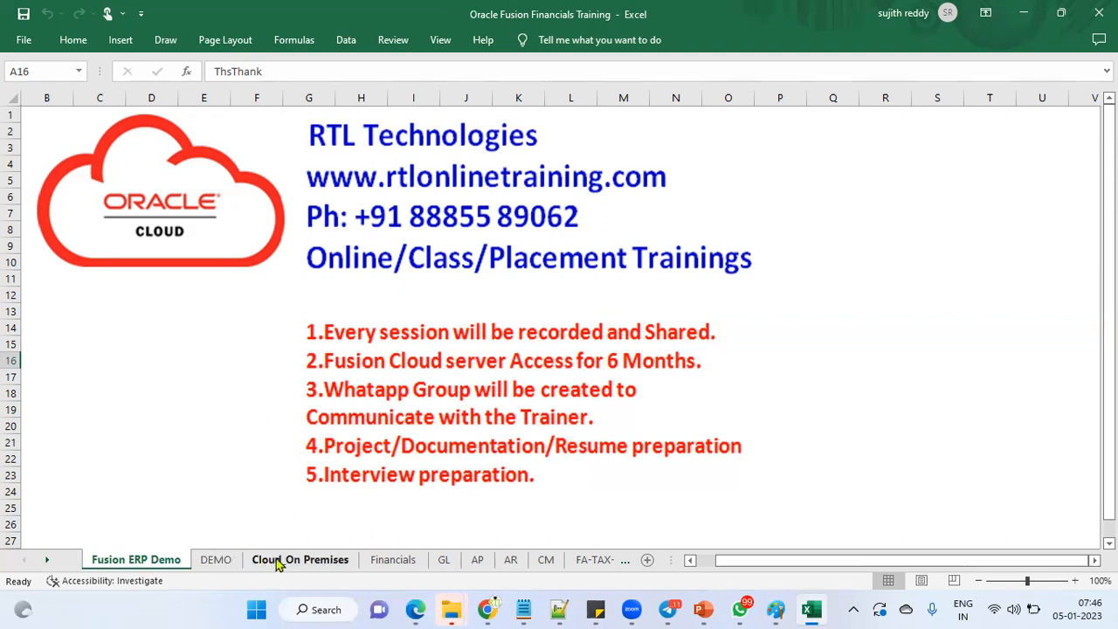
# Step: Switch the workbook to the Financials sheet
pyautogui.click(394, 564)
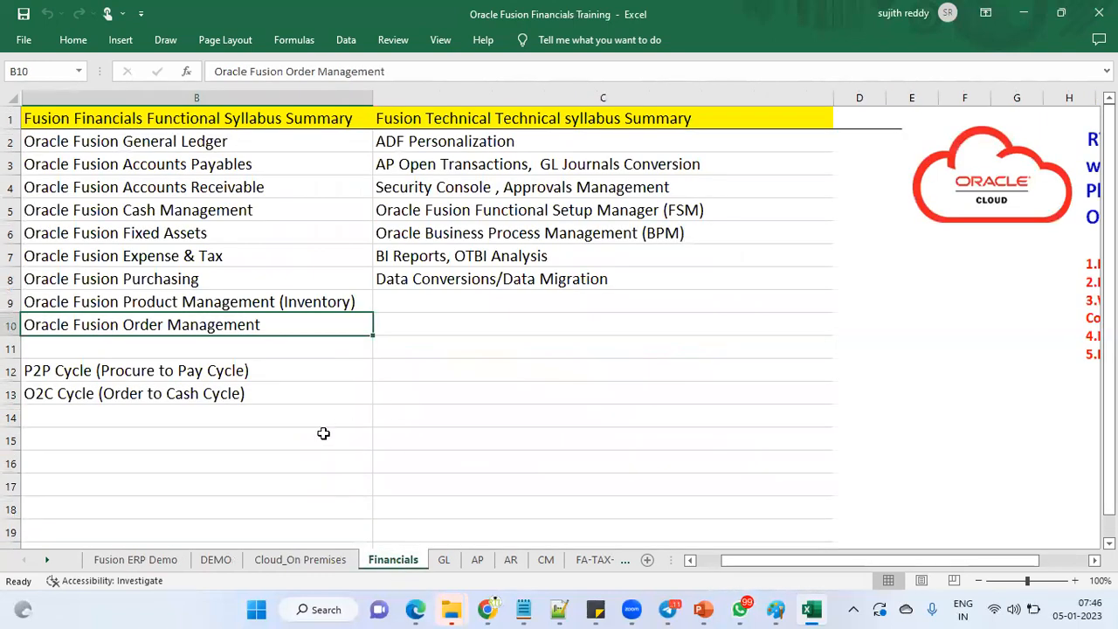
pyautogui.click(246, 119)
pyautogui.click(230, 142)
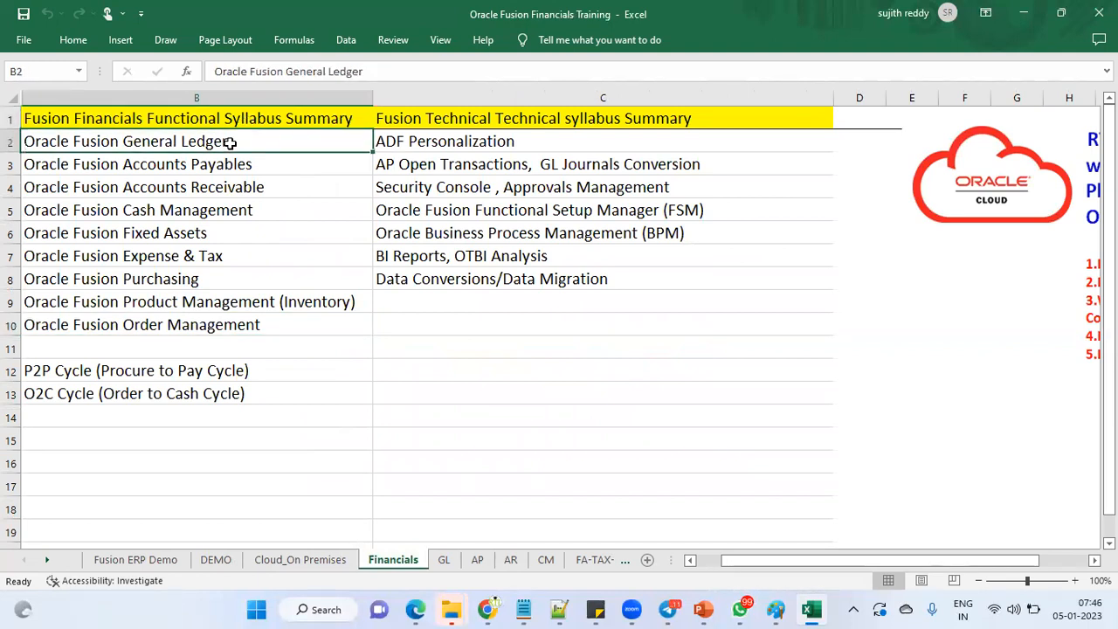
pyautogui.moveTo(229, 142); pyautogui.dragTo(230, 254)
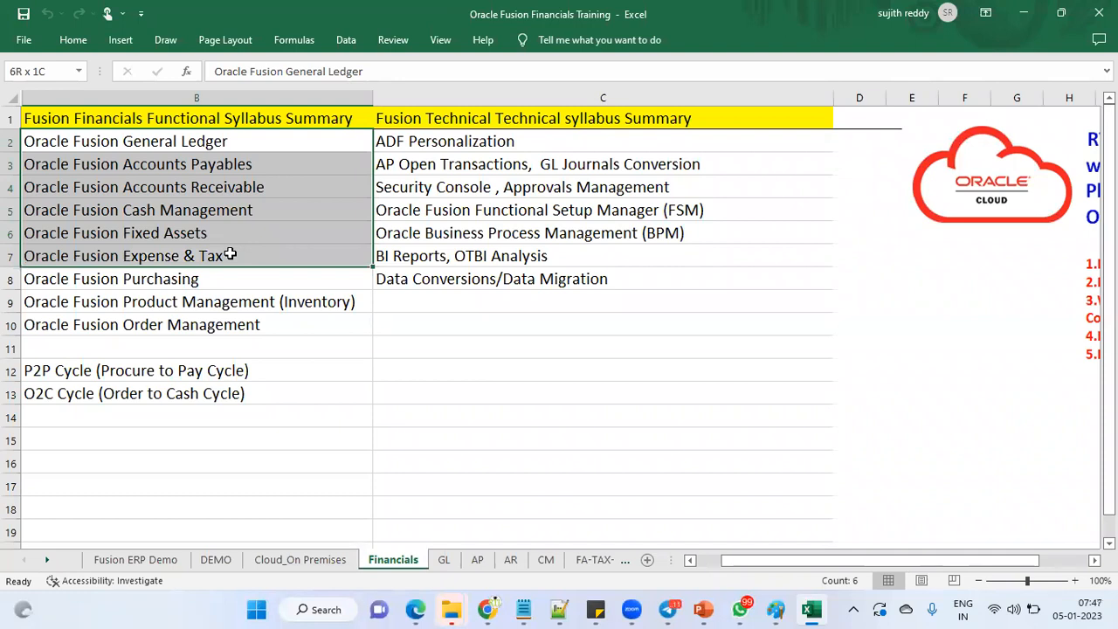
pyautogui.moveTo(230, 253); pyautogui.dragTo(229, 253)
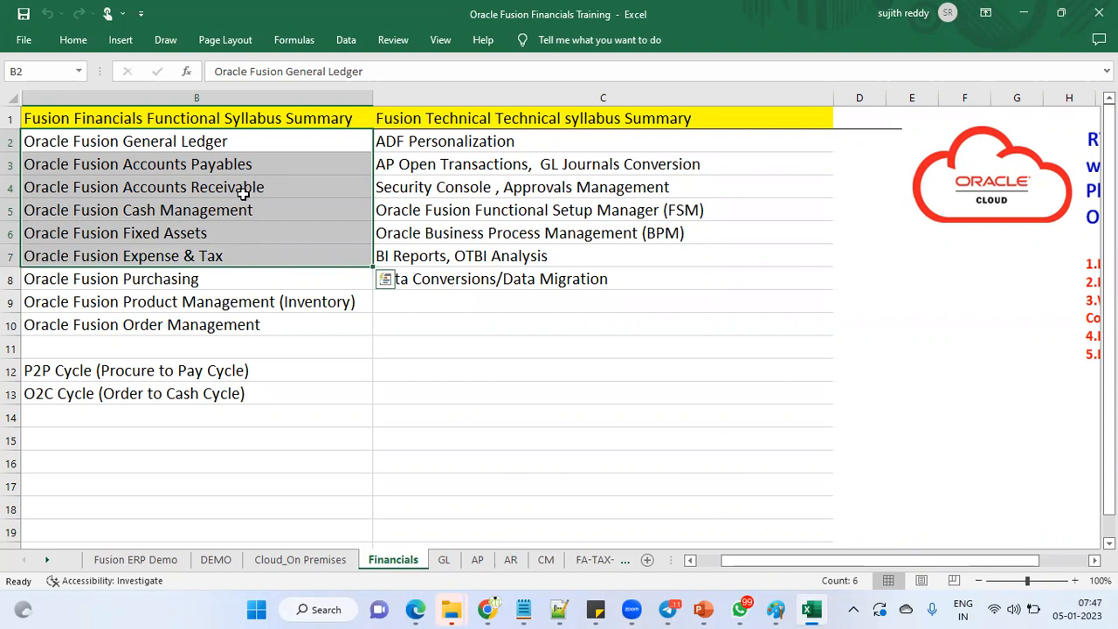
pyautogui.moveTo(230, 277); pyautogui.dragTo(231, 320)
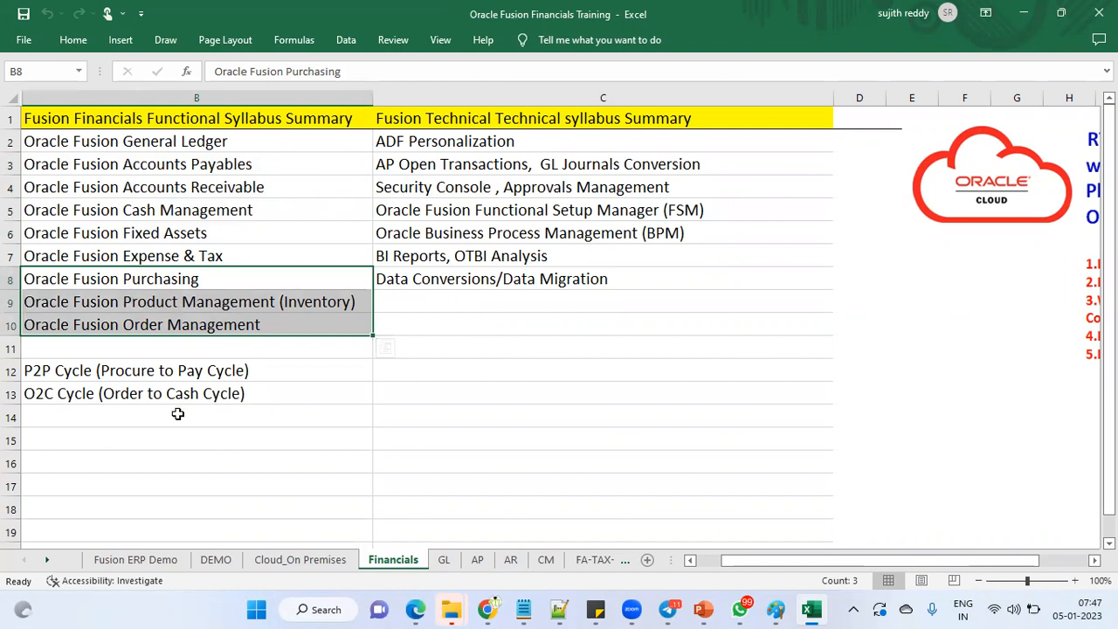
pyautogui.click(166, 370)
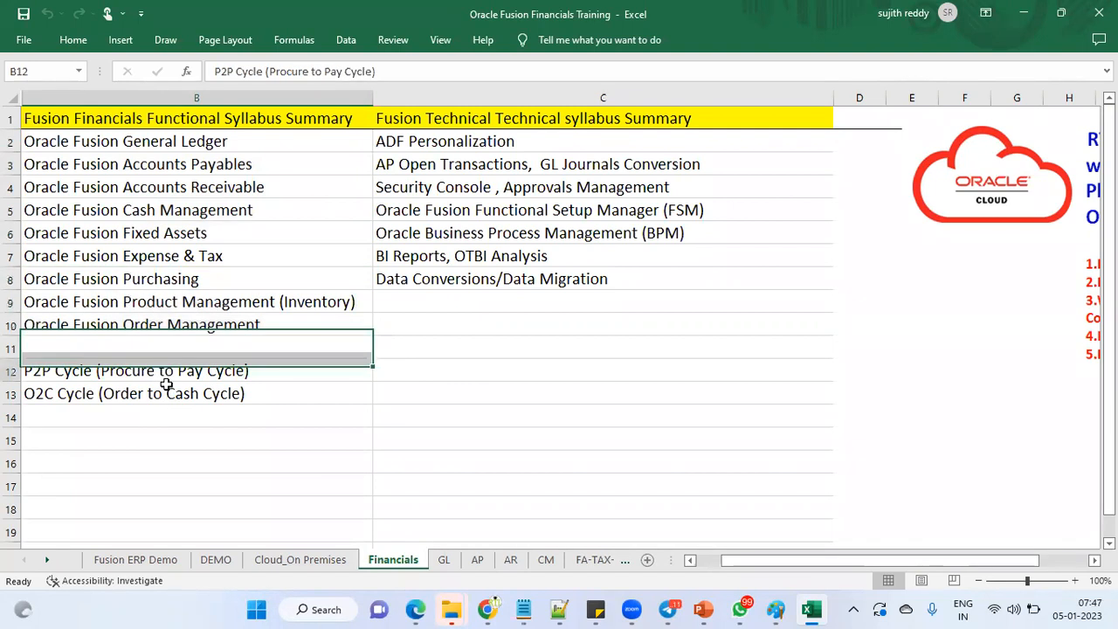
pyautogui.keyDown('shift'); pyautogui.click(166, 385); pyautogui.keyUp('shift')
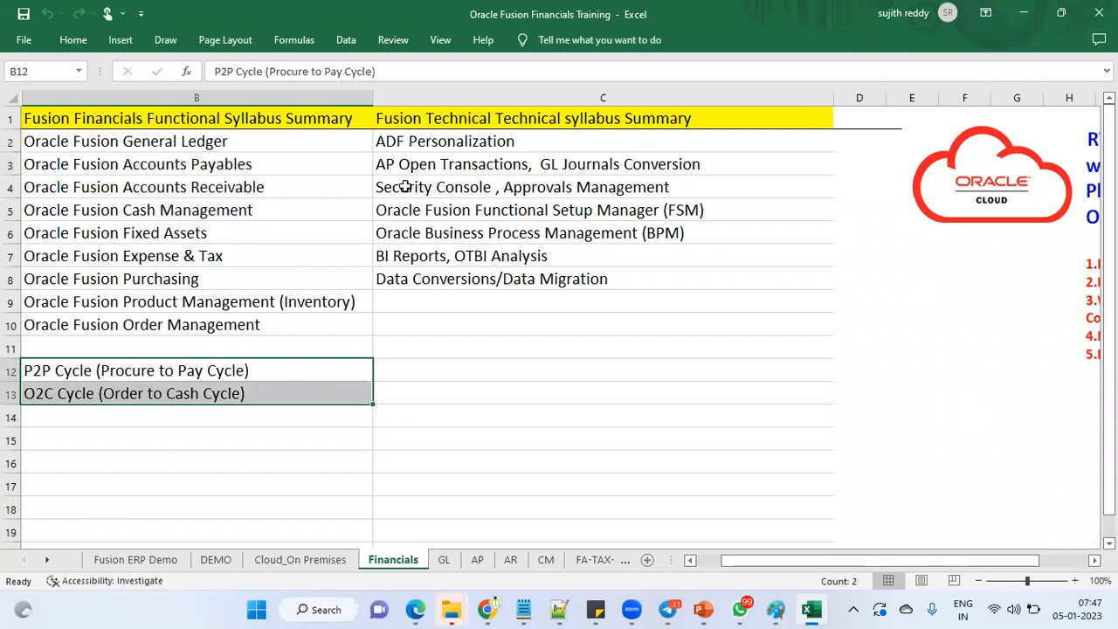
pyautogui.moveTo(231, 145); pyautogui.dragTo(225, 260)
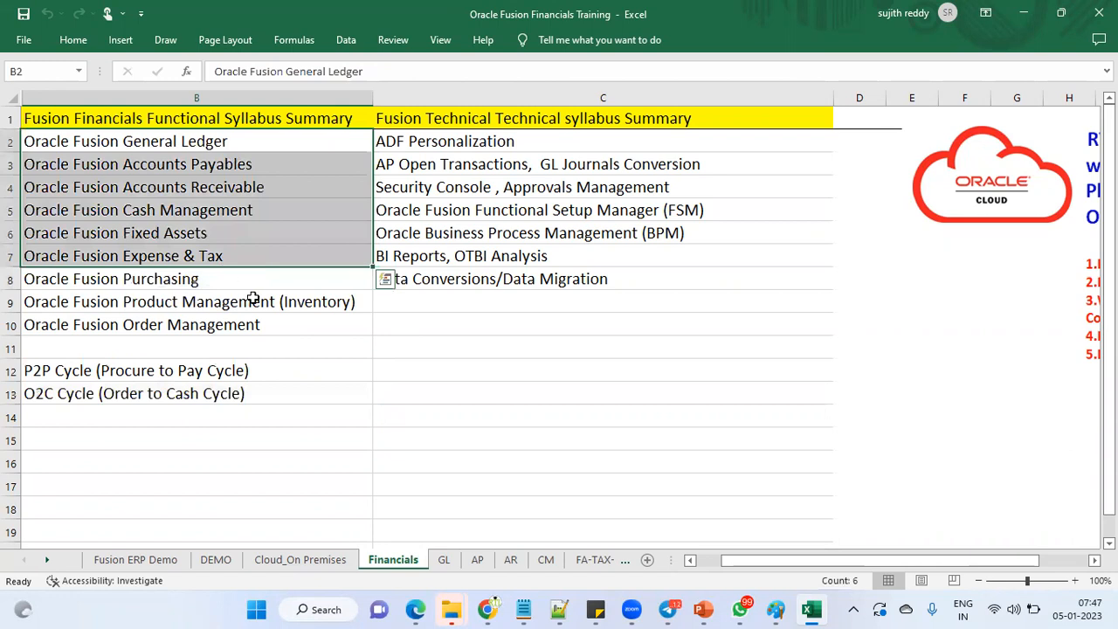
pyautogui.click(545, 142)
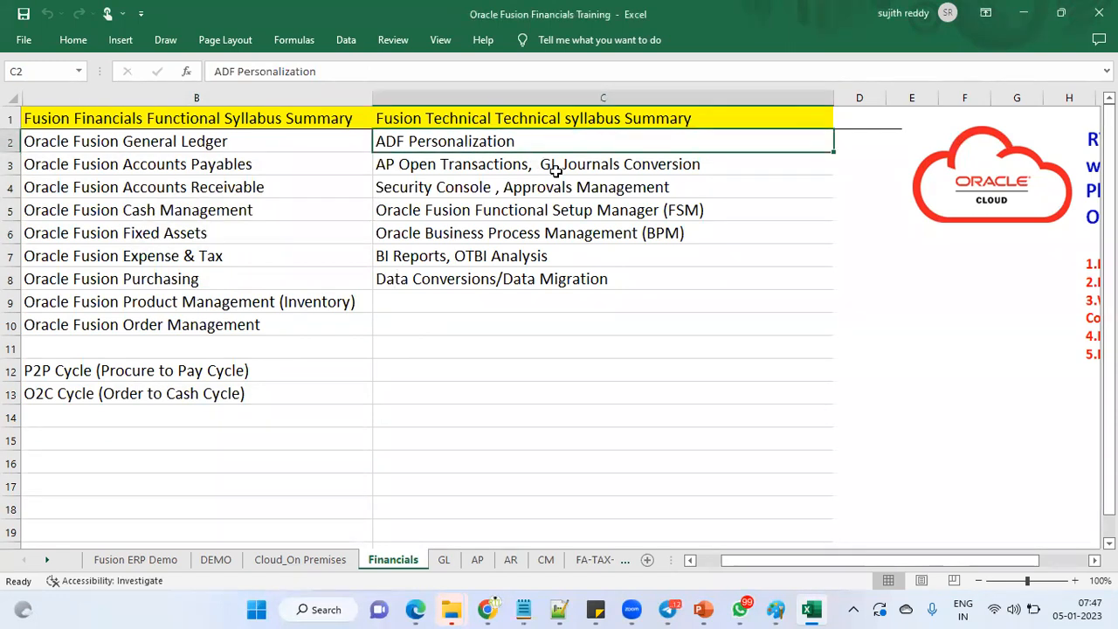
pyautogui.click(549, 166)
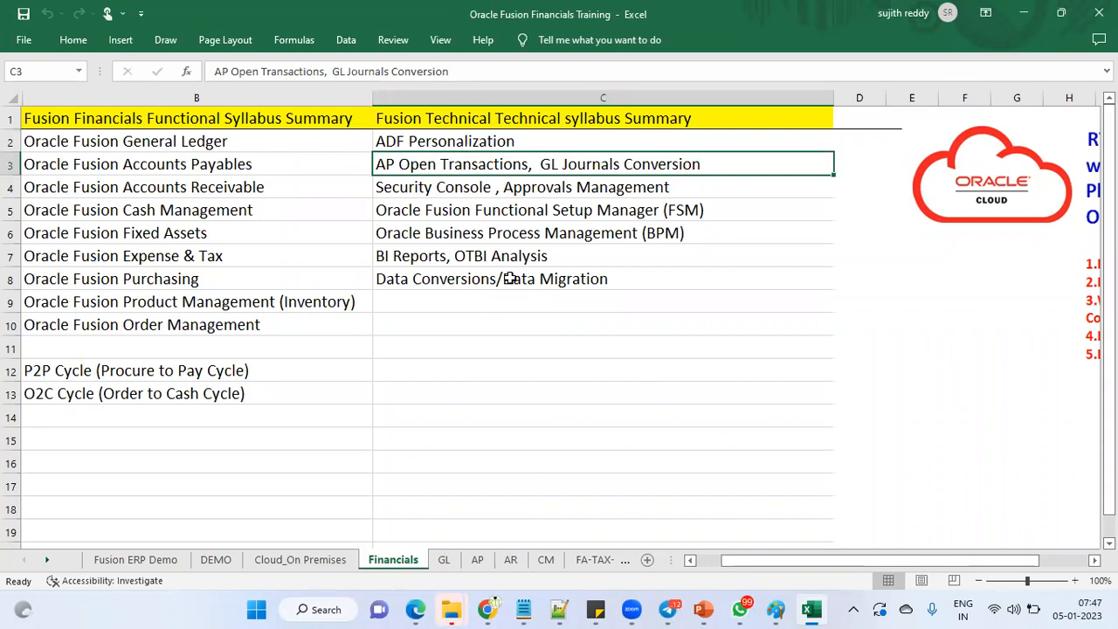
pyautogui.click(483, 187)
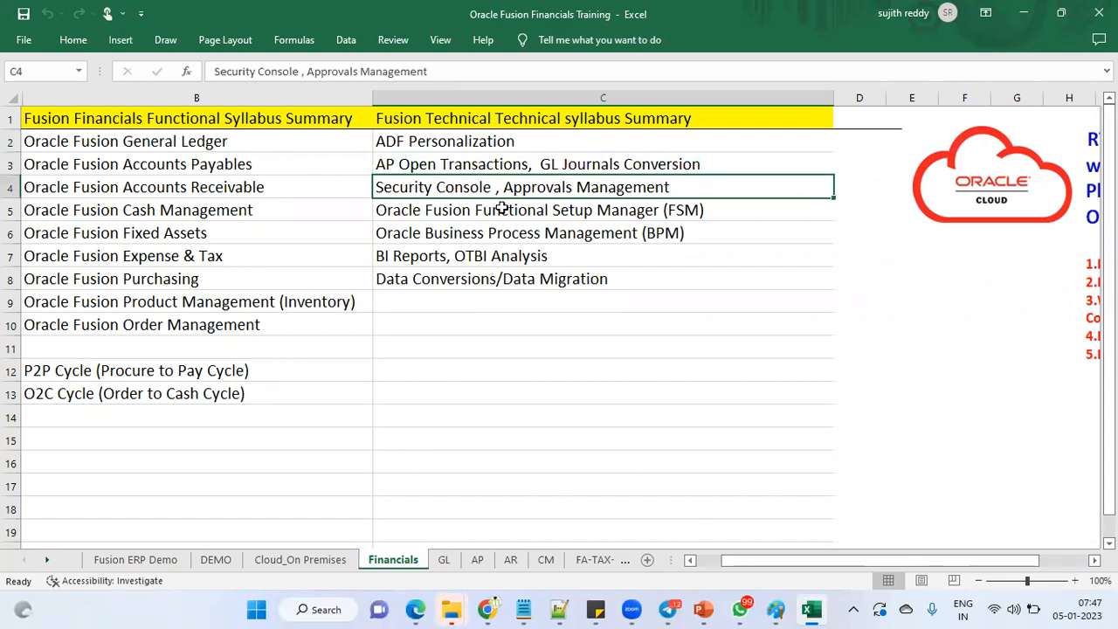
pyautogui.click(503, 214)
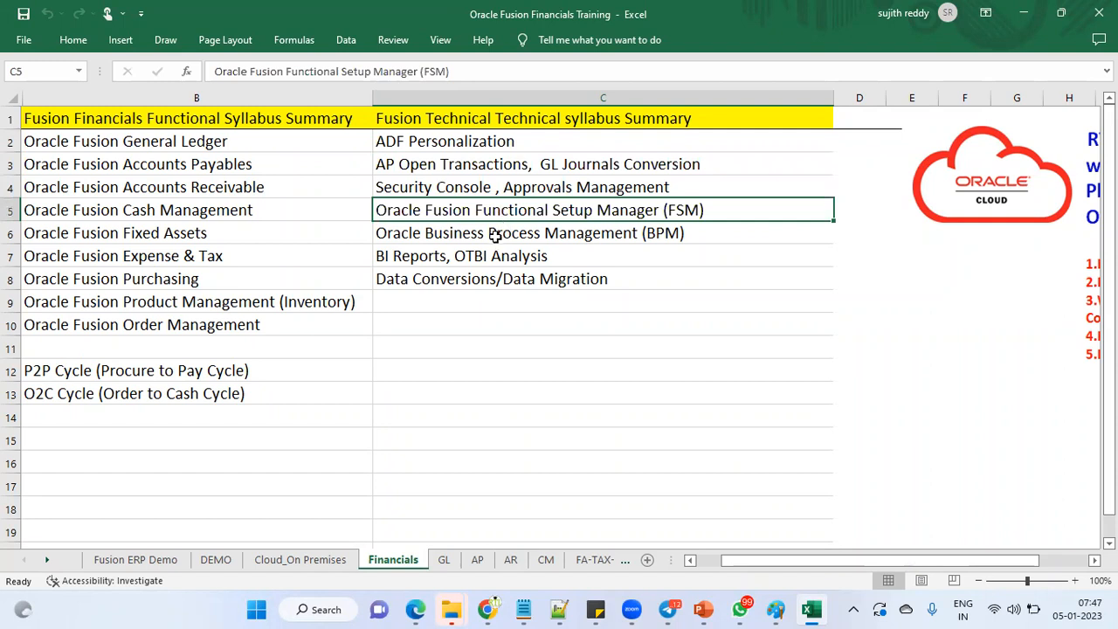
pyautogui.click(496, 235)
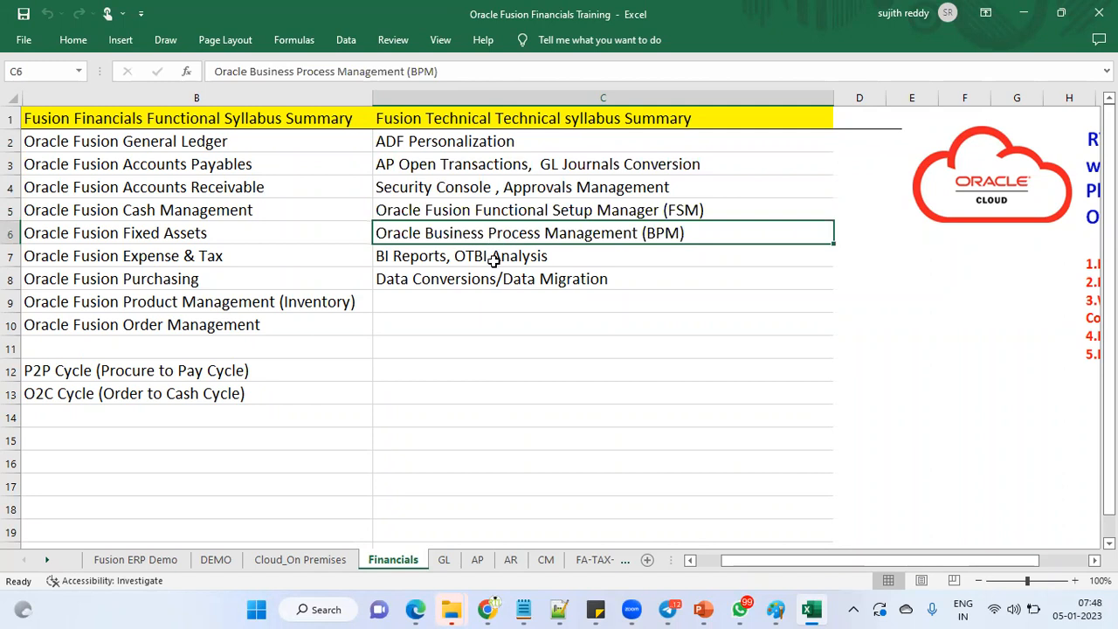
pyautogui.click(494, 258)
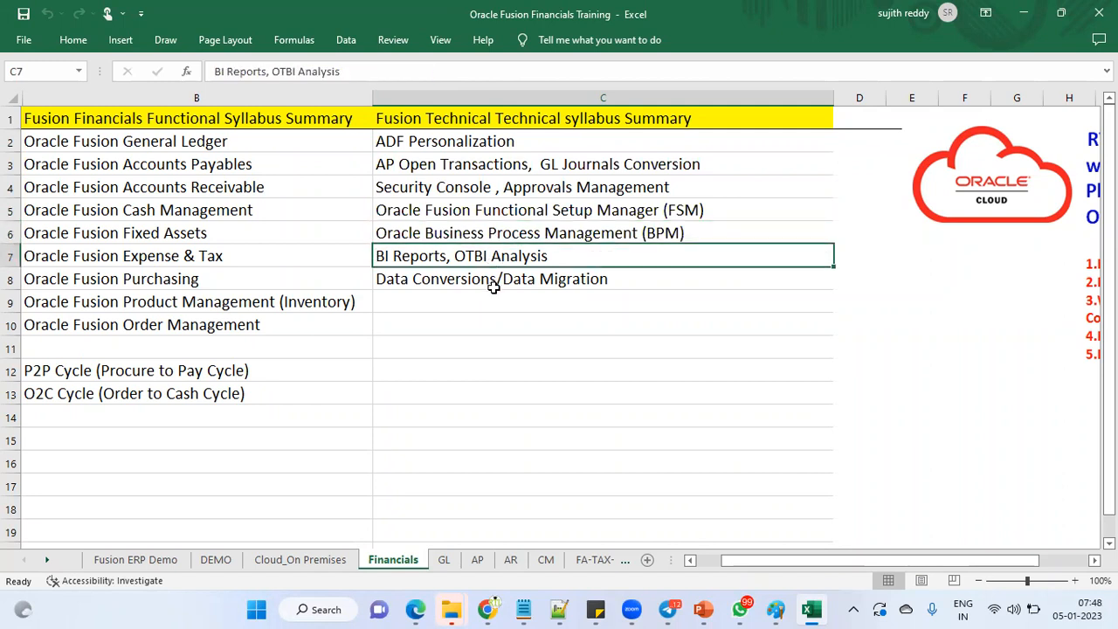
pyautogui.click(494, 285)
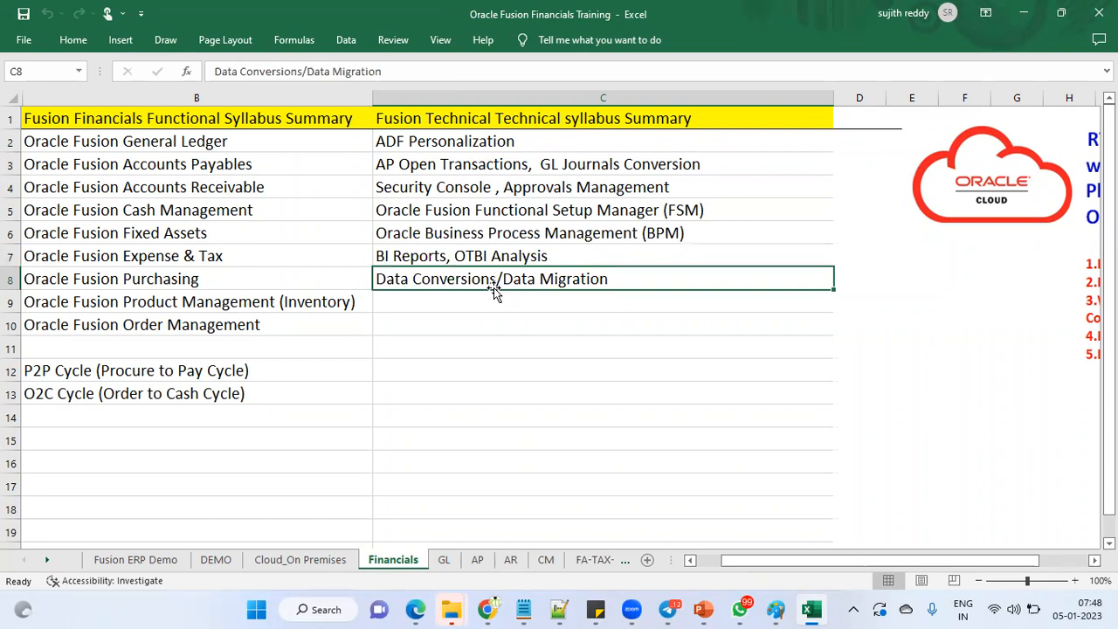
pyautogui.moveTo(496, 136); pyautogui.dragTo(498, 273)
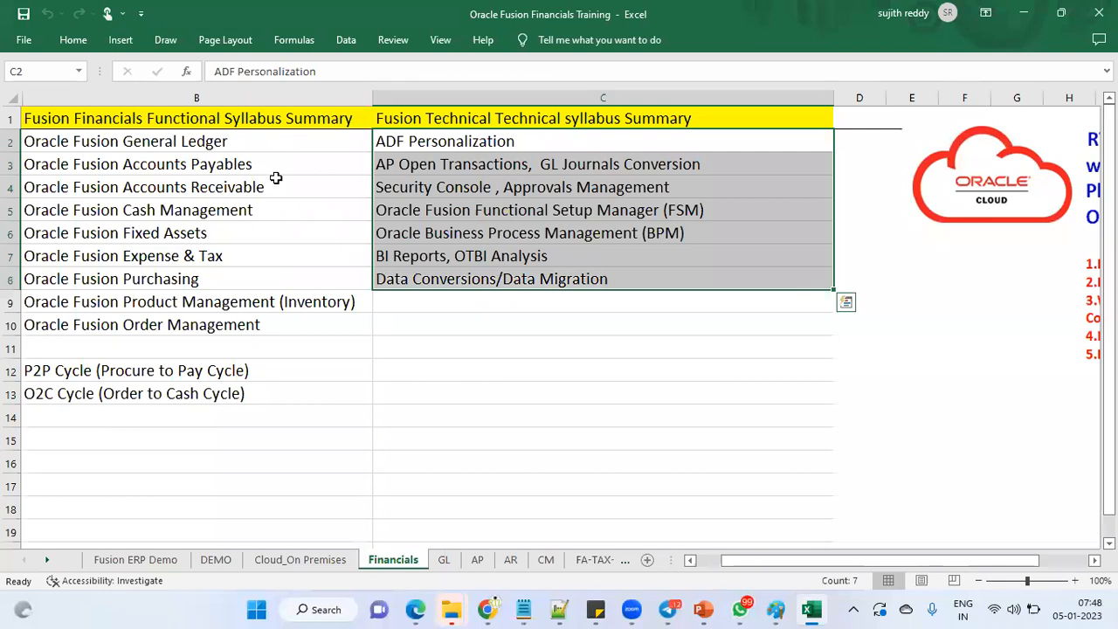
pyautogui.moveTo(257, 142); pyautogui.dragTo(252, 249)
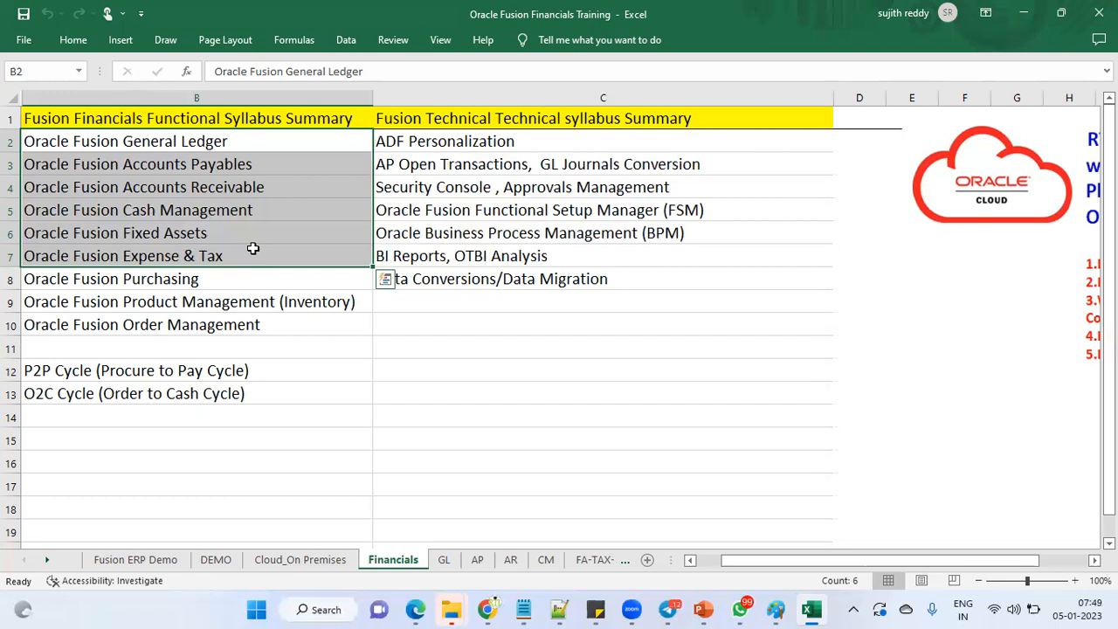
# Step: Highlight the GL Setups and GL Transactions lists on the GL sheet, then move to AP
pyautogui.click(443, 561)
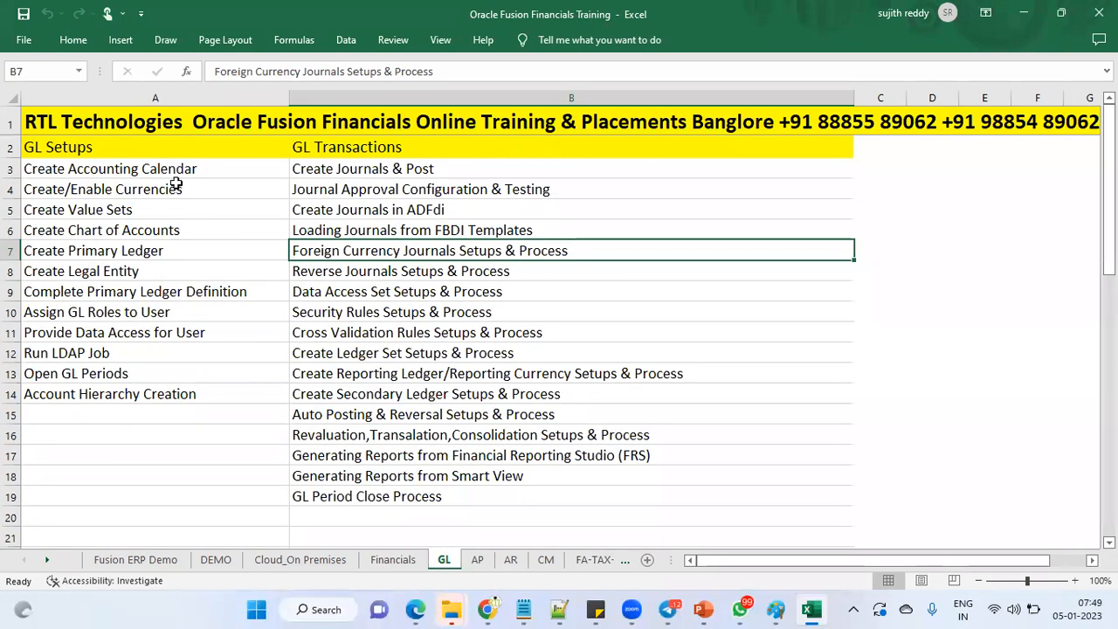
pyautogui.moveTo(179, 168); pyautogui.dragTo(179, 391)
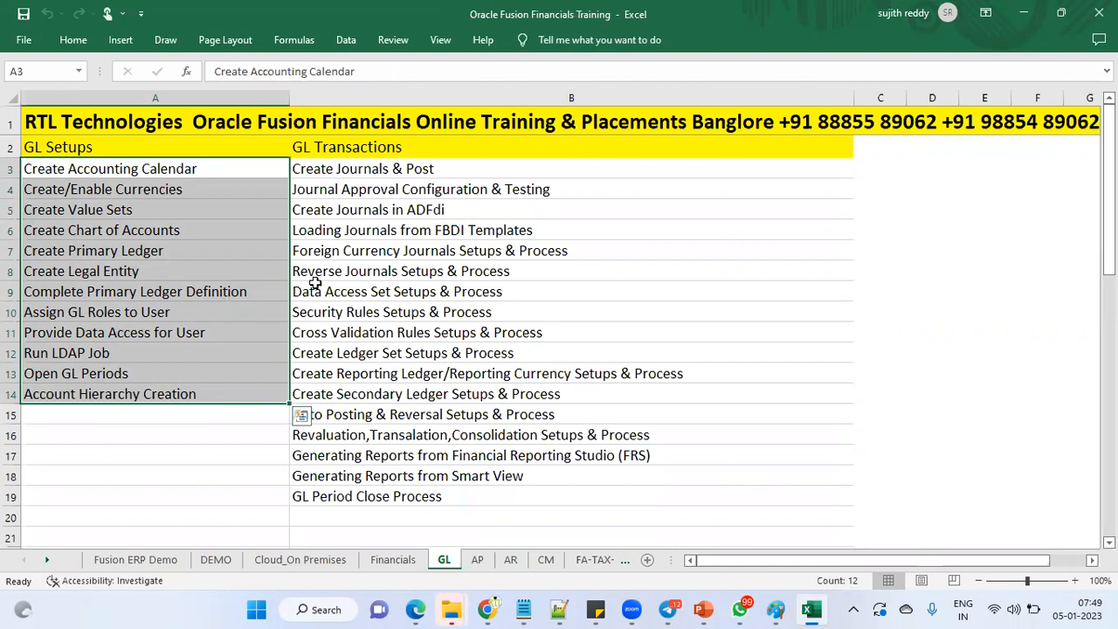
pyautogui.moveTo(481, 173); pyautogui.dragTo(456, 496)
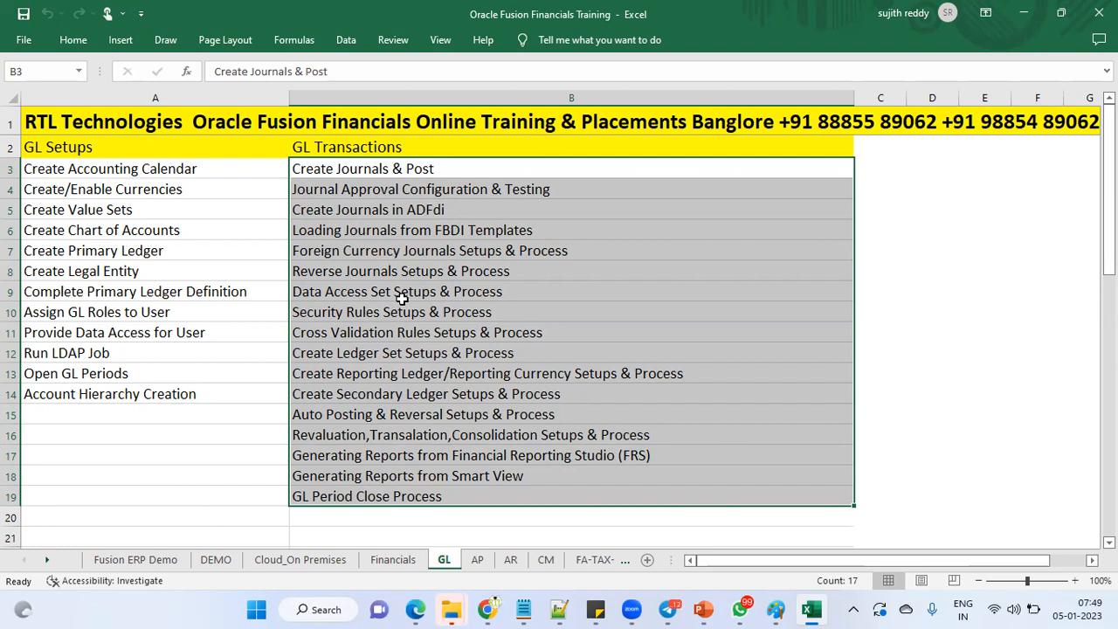
pyautogui.click(389, 440)
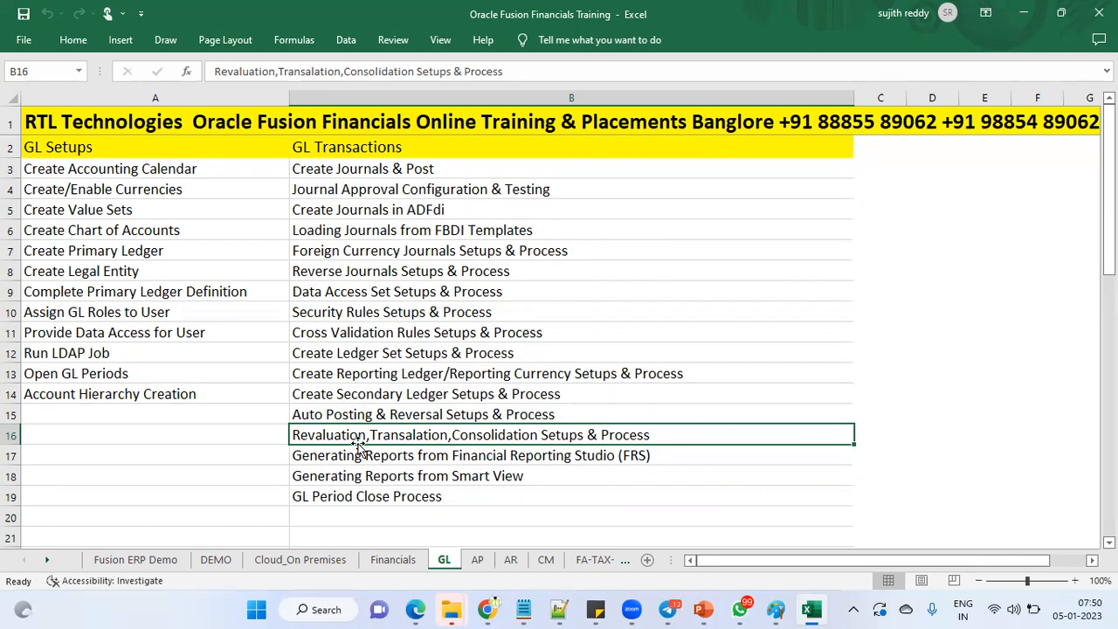
pyautogui.click(475, 560)
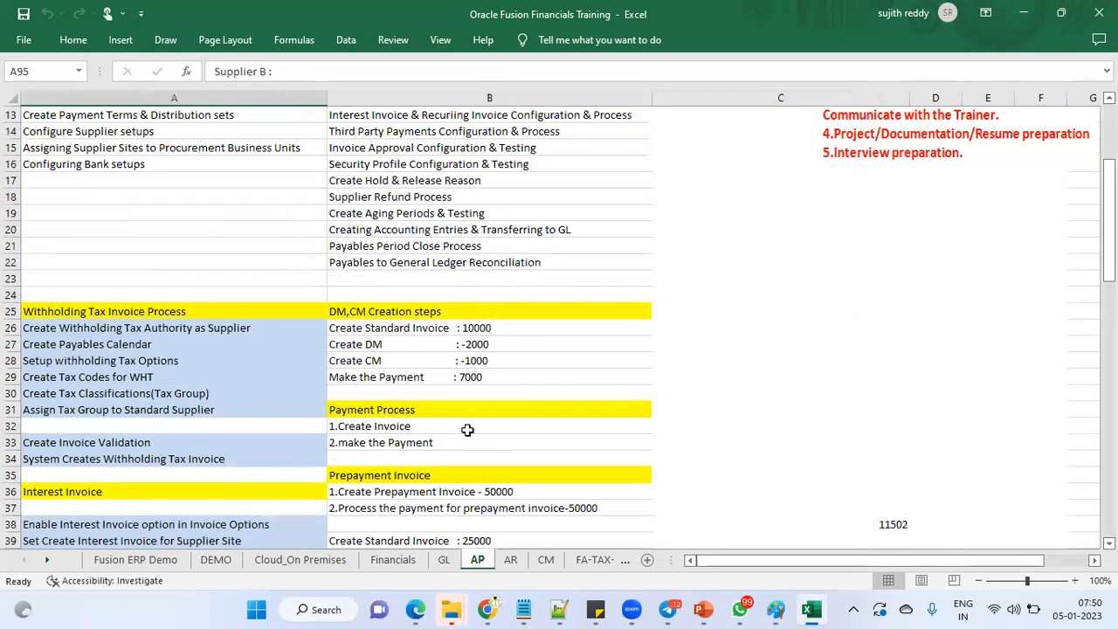
# Step: Highlight the AP Setups and AP Transactions lists, then move on to the AR sheet
pyautogui.scroll(4, 469, 430)
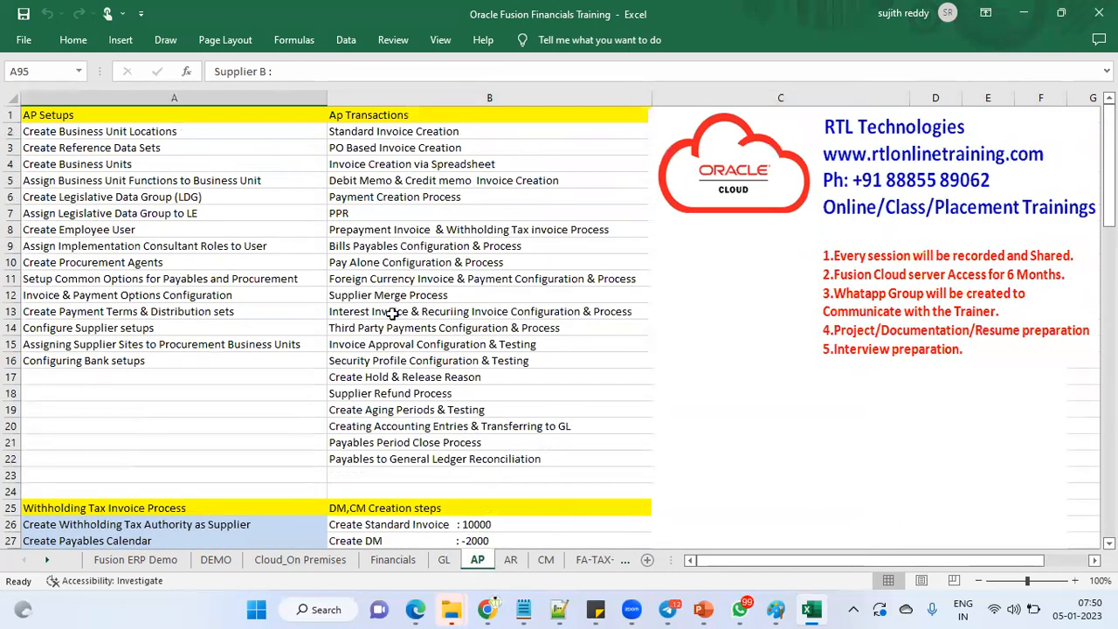
pyautogui.moveTo(137, 115); pyautogui.dragTo(163, 361)
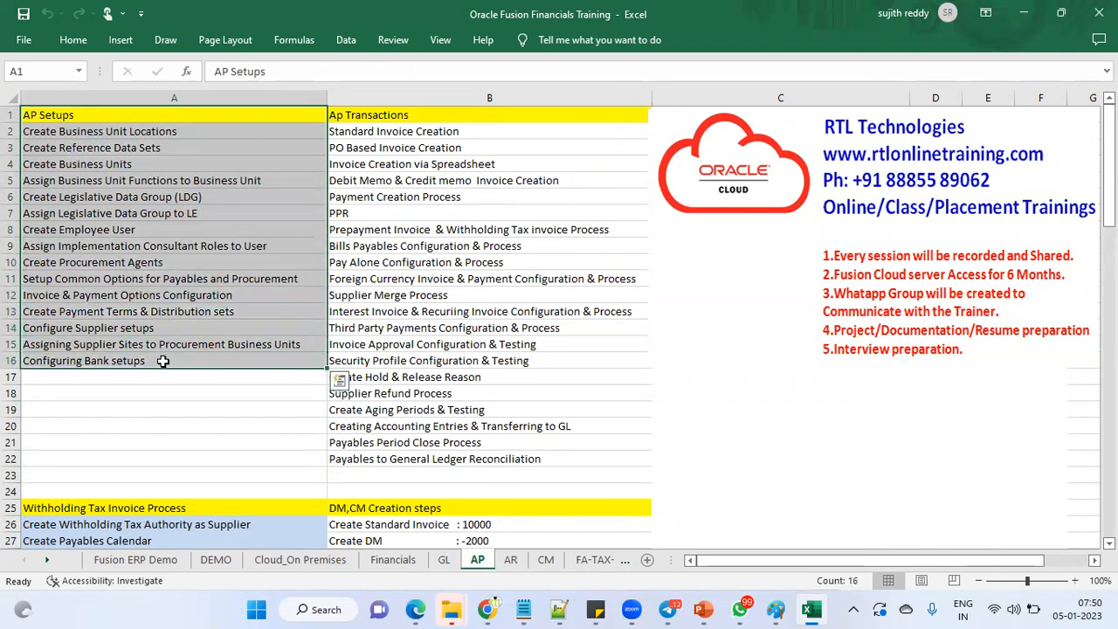
pyautogui.moveTo(426, 131); pyautogui.dragTo(446, 457)
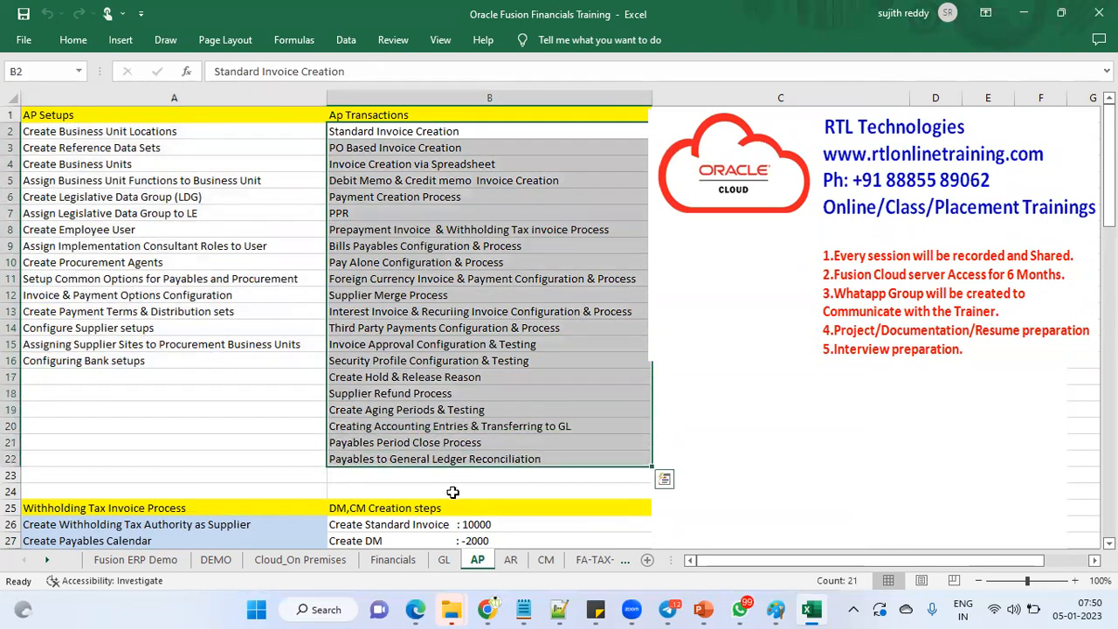
pyautogui.click(446, 562)
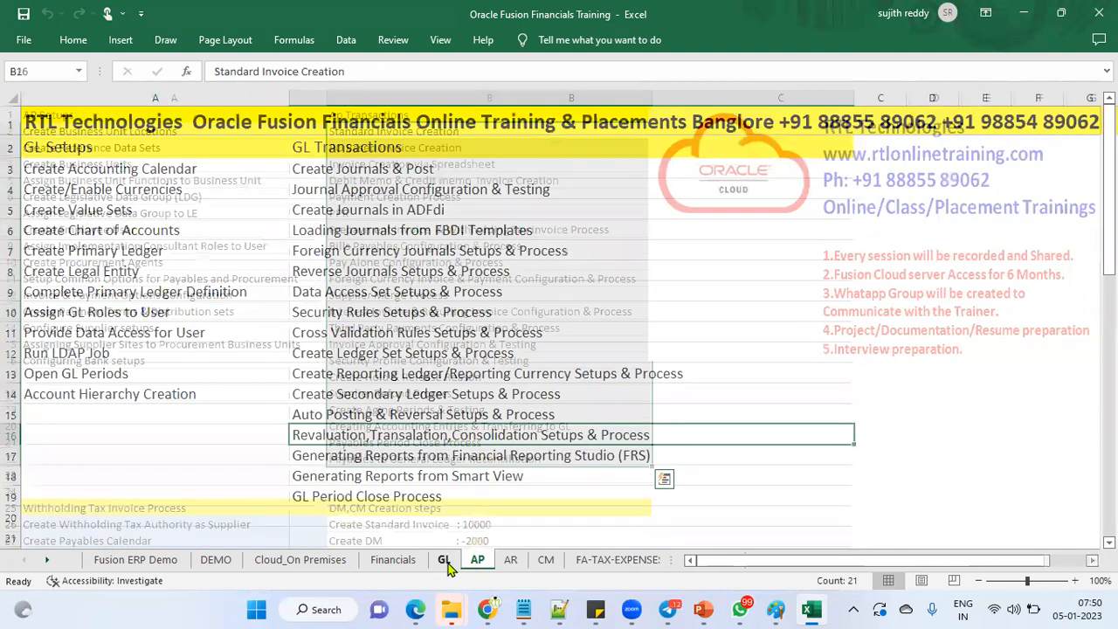
pyautogui.click(477, 562)
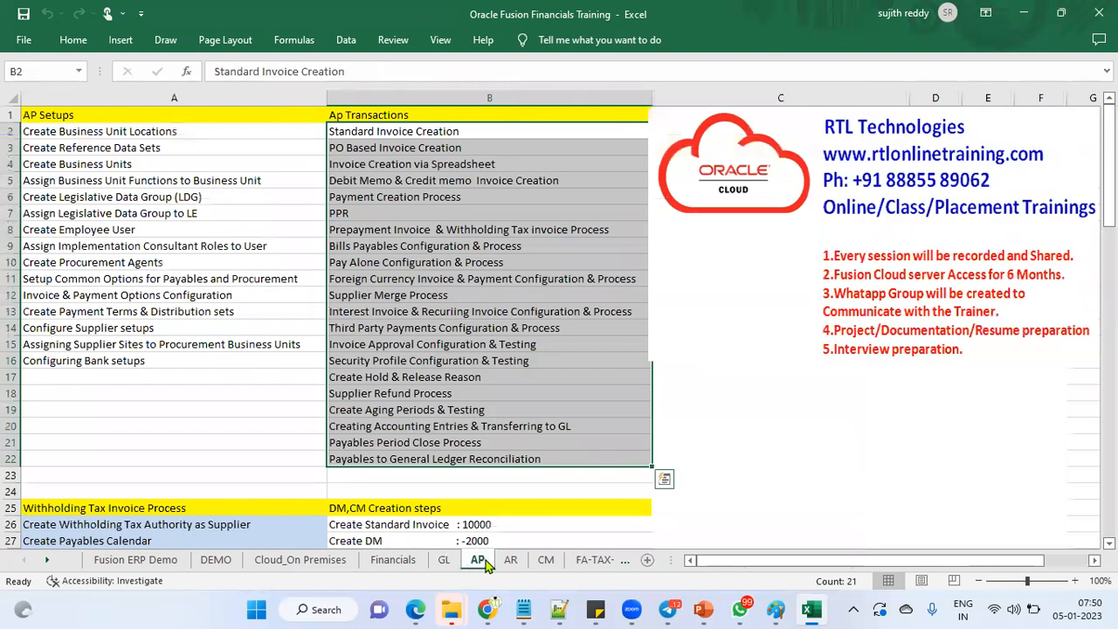
pyautogui.click(509, 561)
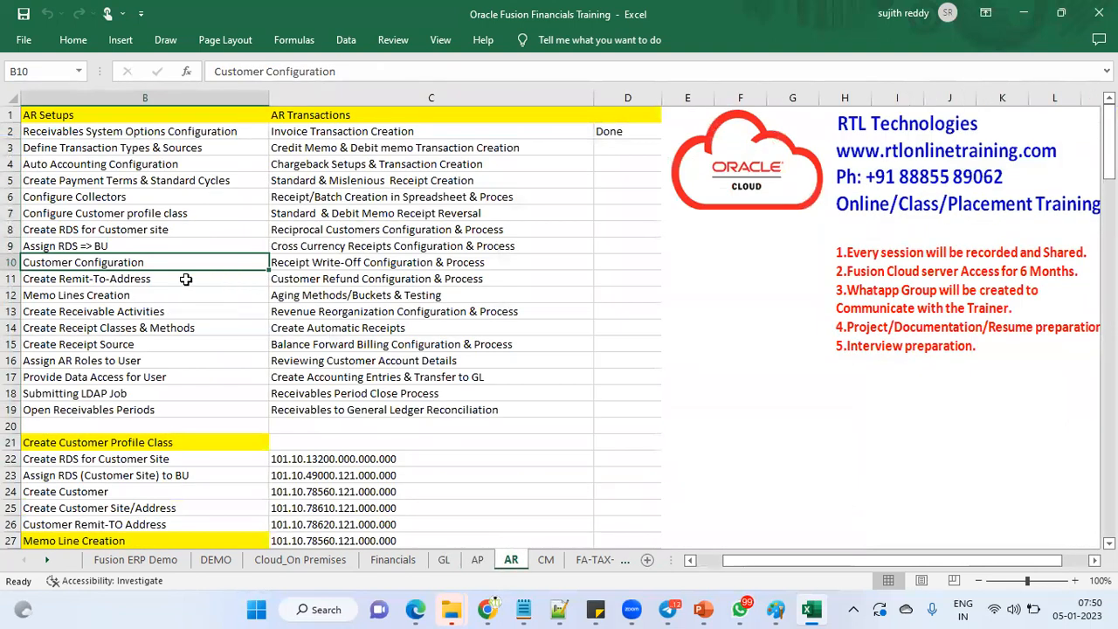
# Step: Highlight the AR Setups and Transactions lists, then the CM setup and transaction lists
pyautogui.moveTo(142, 123); pyautogui.dragTo(173, 403)
pyautogui.moveTo(426, 128); pyautogui.dragTo(432, 394)
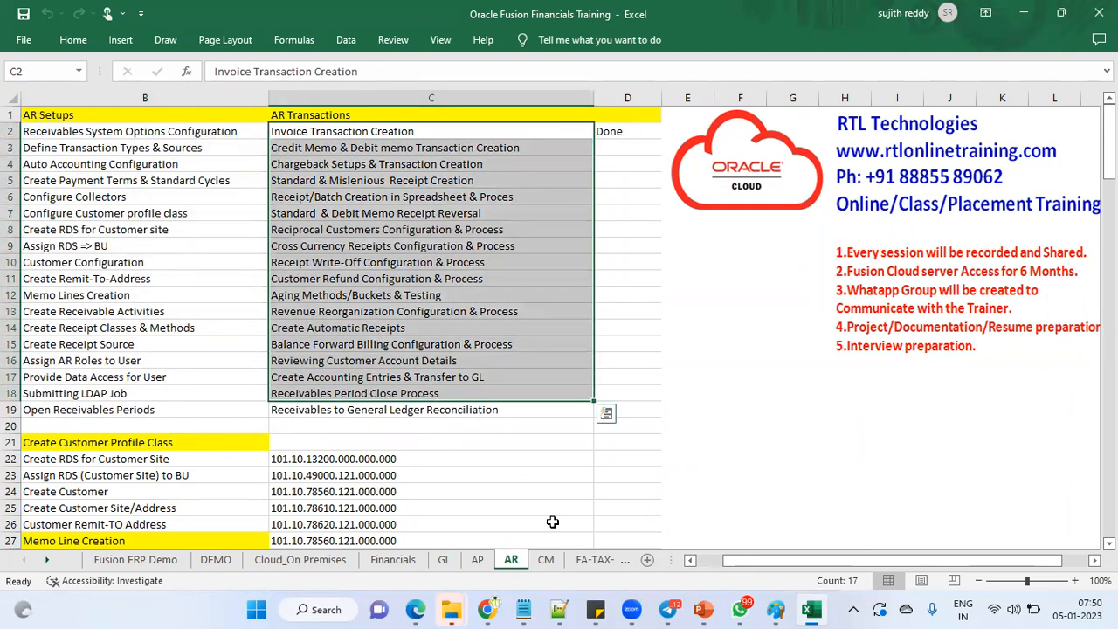
pyautogui.click(546, 560)
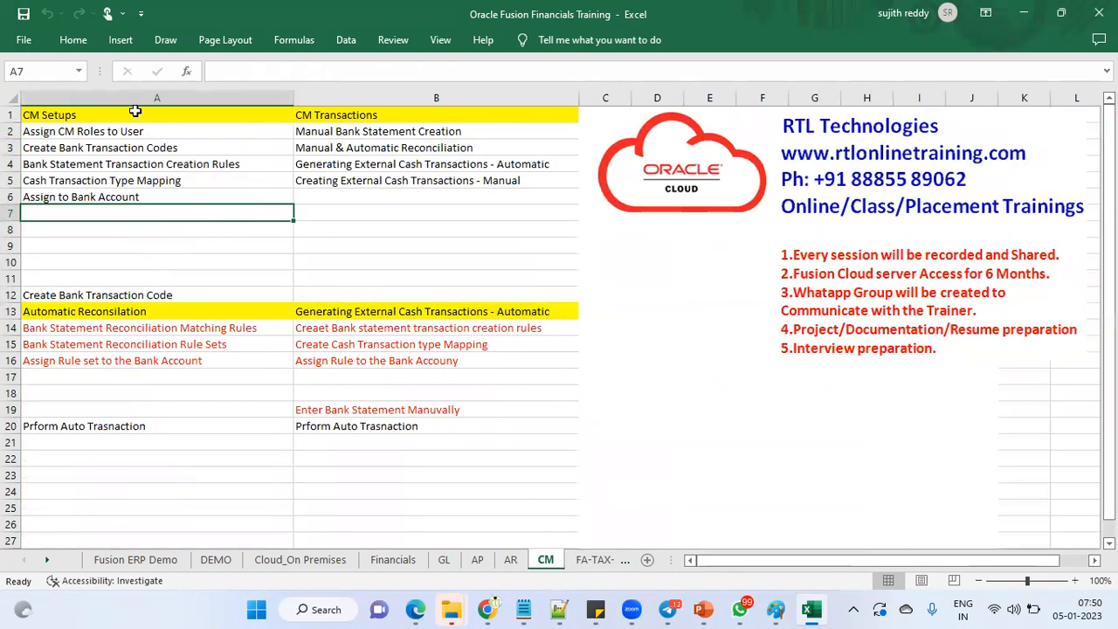
pyautogui.moveTo(98, 109); pyautogui.dragTo(156, 196)
pyautogui.moveTo(343, 117); pyautogui.dragTo(349, 197)
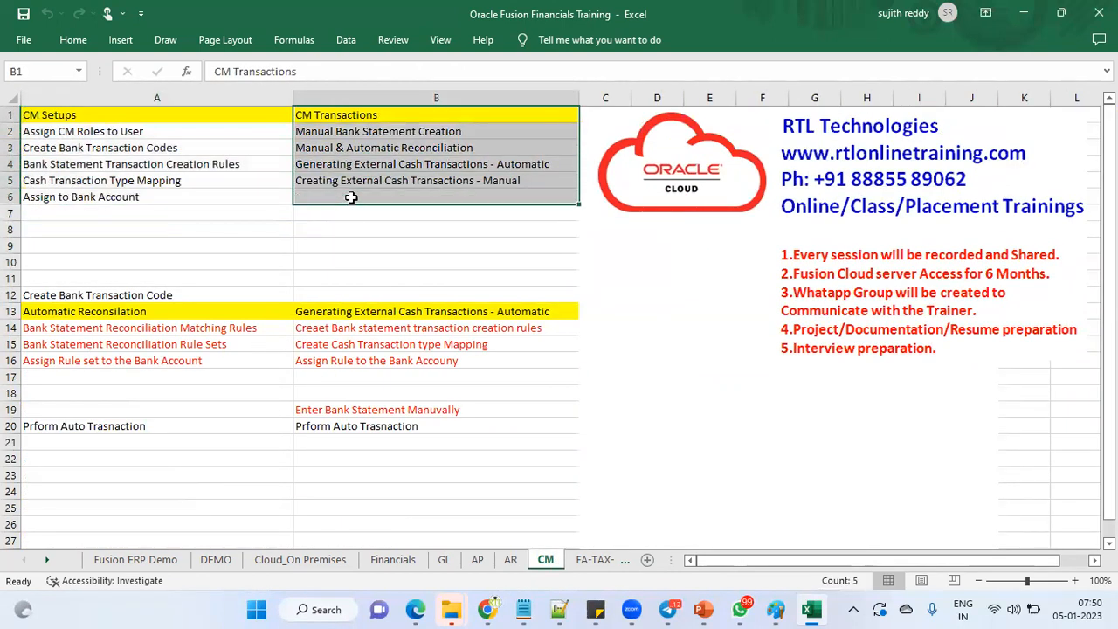
# Step: On the FA-TAX-EXPENSES sheet, select the FA setup, FA process, expense and tax lists
pyautogui.click(570, 563)
pyautogui.click(569, 563)
pyautogui.click(162, 147)
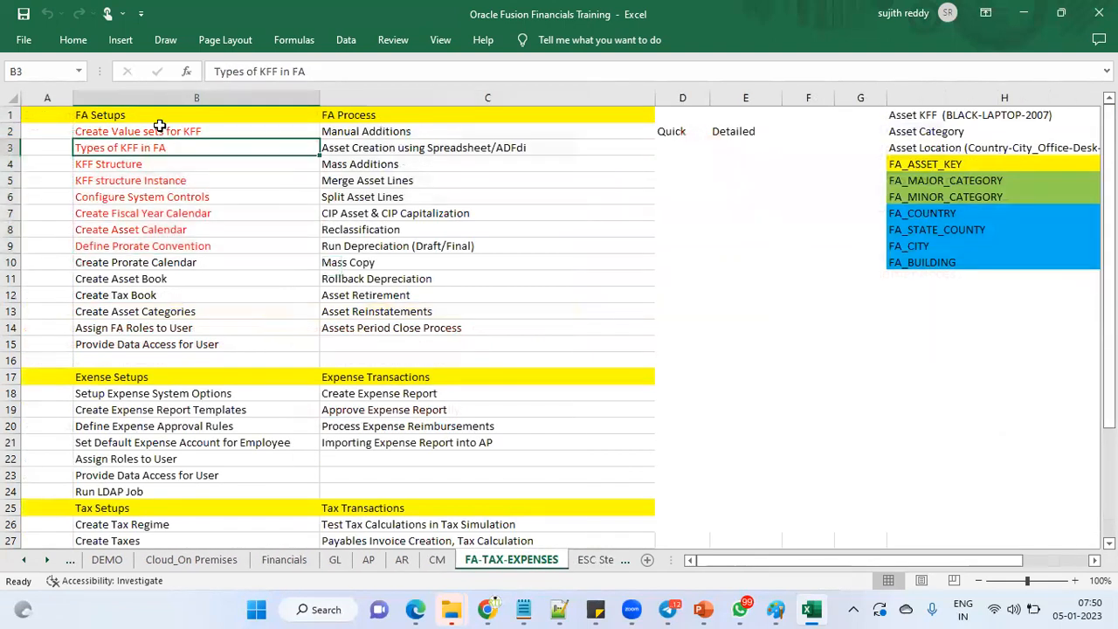
pyautogui.moveTo(164, 116); pyautogui.dragTo(317, 345)
pyautogui.moveTo(425, 113); pyautogui.dragTo(418, 313)
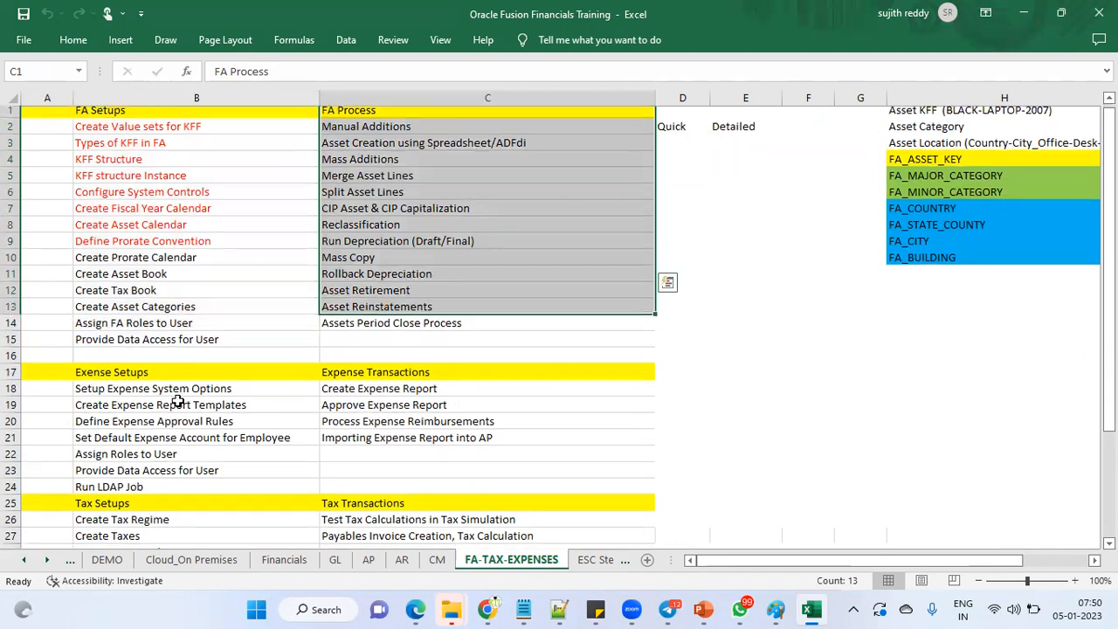
pyautogui.scroll(-2, 135, 311)
pyautogui.moveTo(131, 282); pyautogui.dragTo(142, 378)
pyautogui.moveTo(393, 278); pyautogui.dragTo(389, 363)
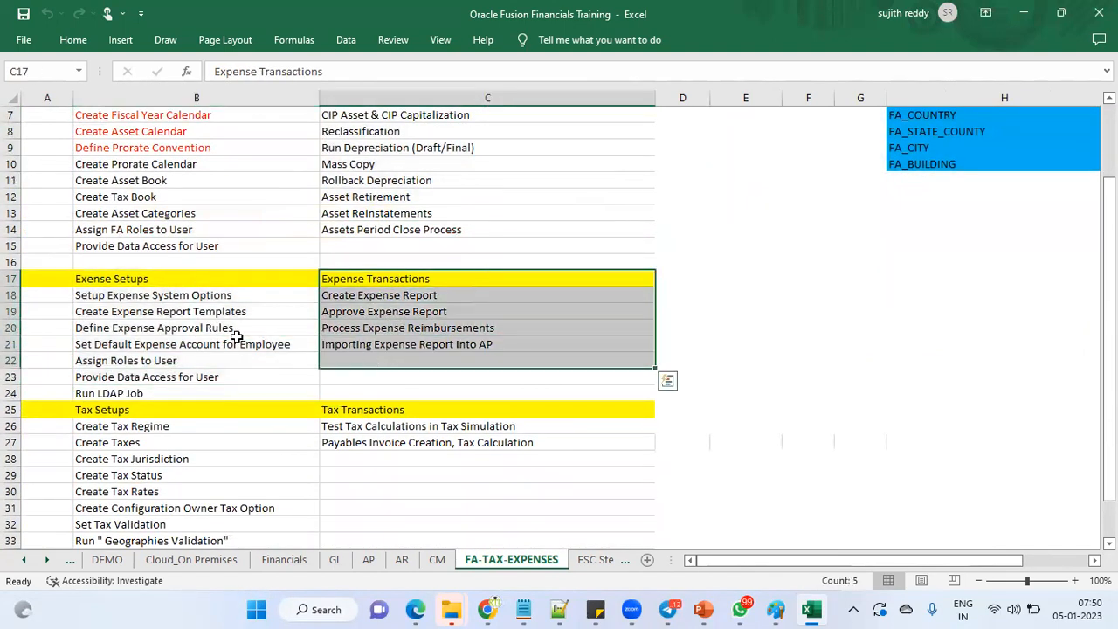
pyautogui.scroll(-3, 236, 337)
pyautogui.moveTo(167, 280); pyautogui.dragTo(164, 407)
pyautogui.moveTo(389, 262); pyautogui.dragTo(388, 297)
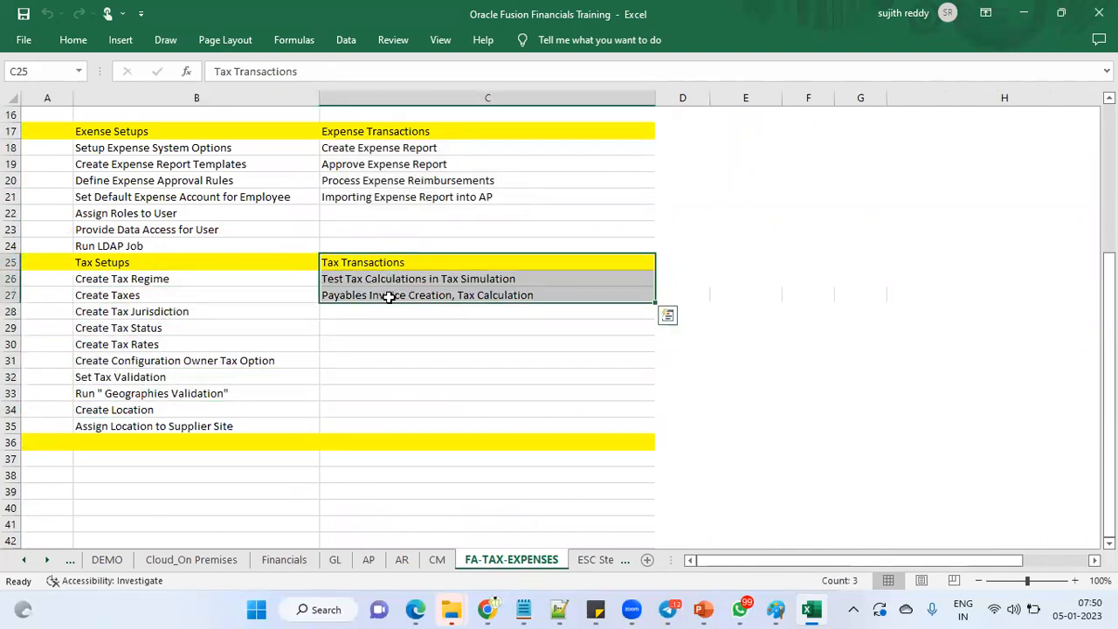
# Step: Mark the Create Value sets step on ESC Steps, then continue to the Technical sheet
pyautogui.click(603, 561)
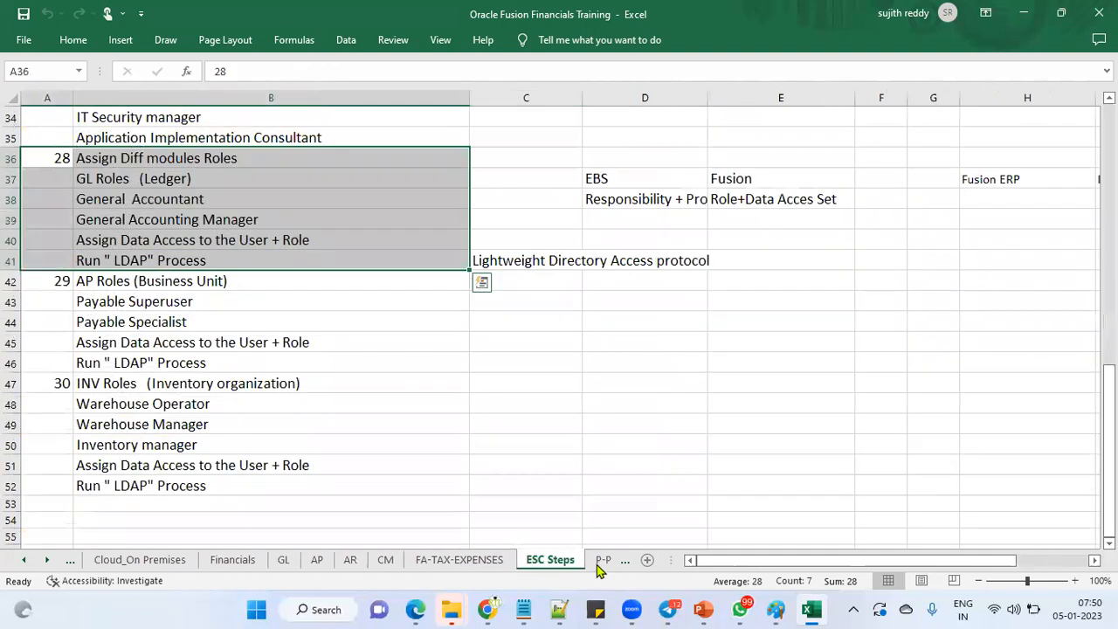
pyautogui.scroll(11, 308, 425)
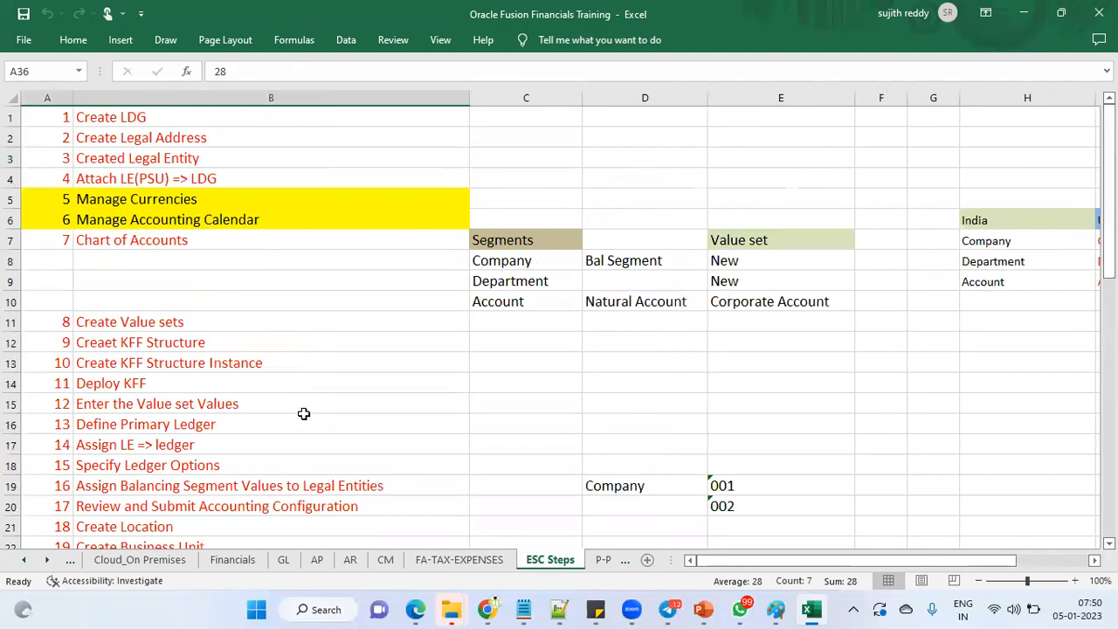
pyautogui.click(423, 323)
pyautogui.click(603, 560)
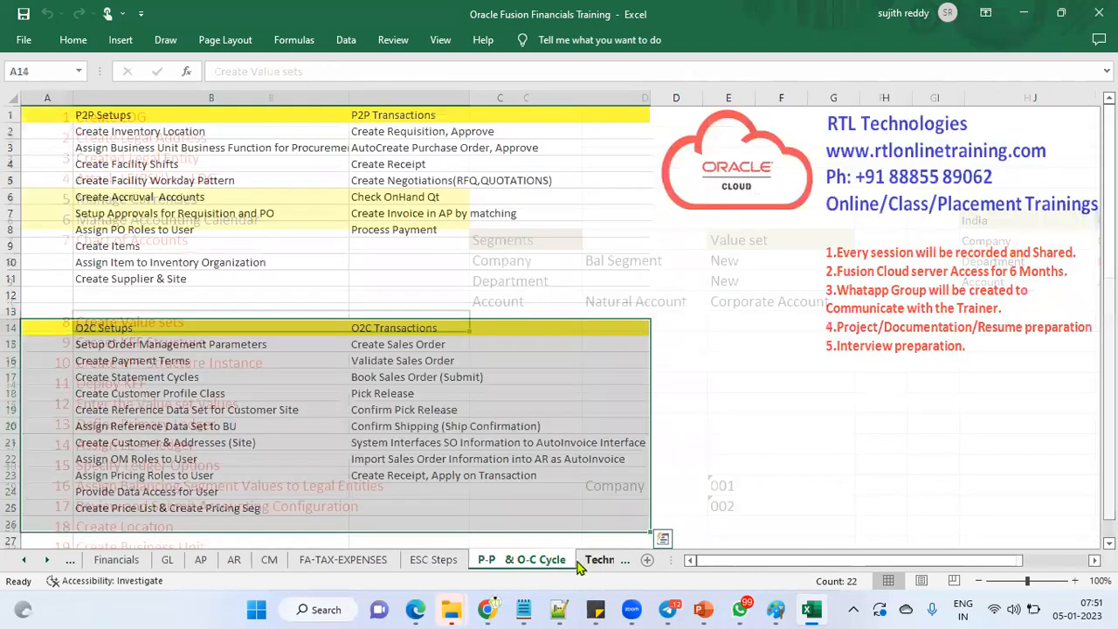
pyautogui.click(593, 560)
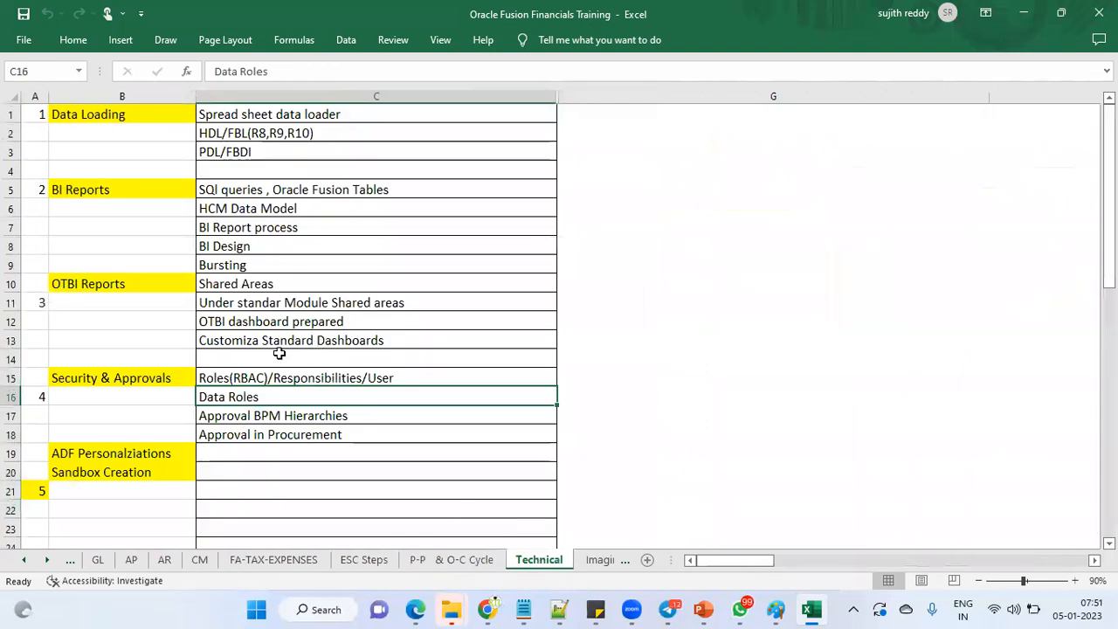
# Step: Select the data loading and security and approvals items, then open the Imaging Invoice sheet
pyautogui.moveTo(262, 113); pyautogui.dragTo(249, 263)
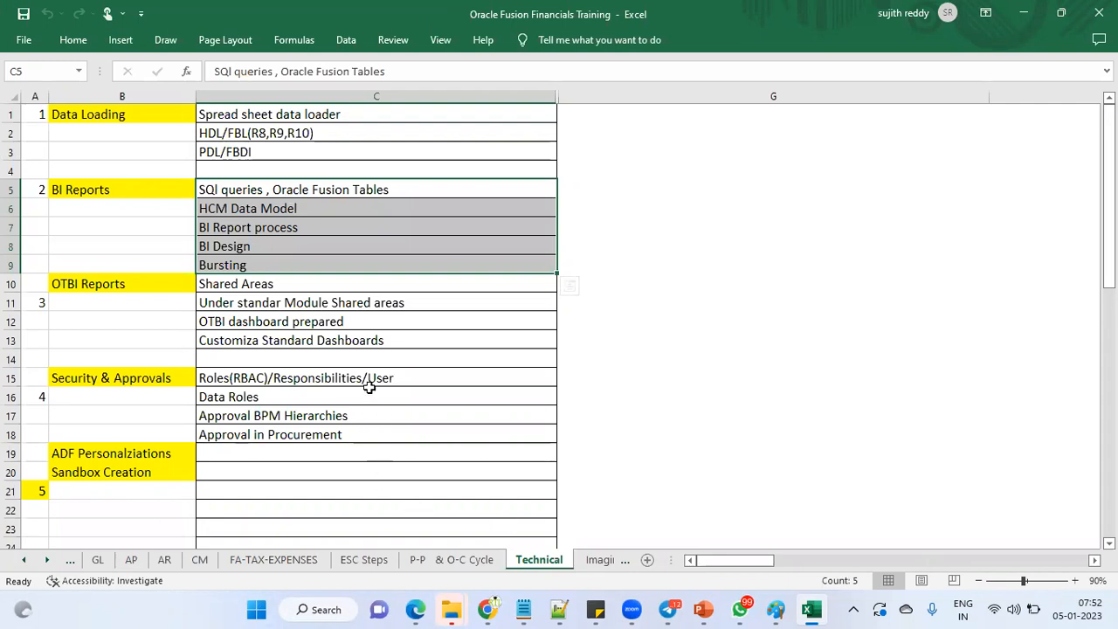
pyautogui.moveTo(347, 420); pyautogui.dragTo(346, 427)
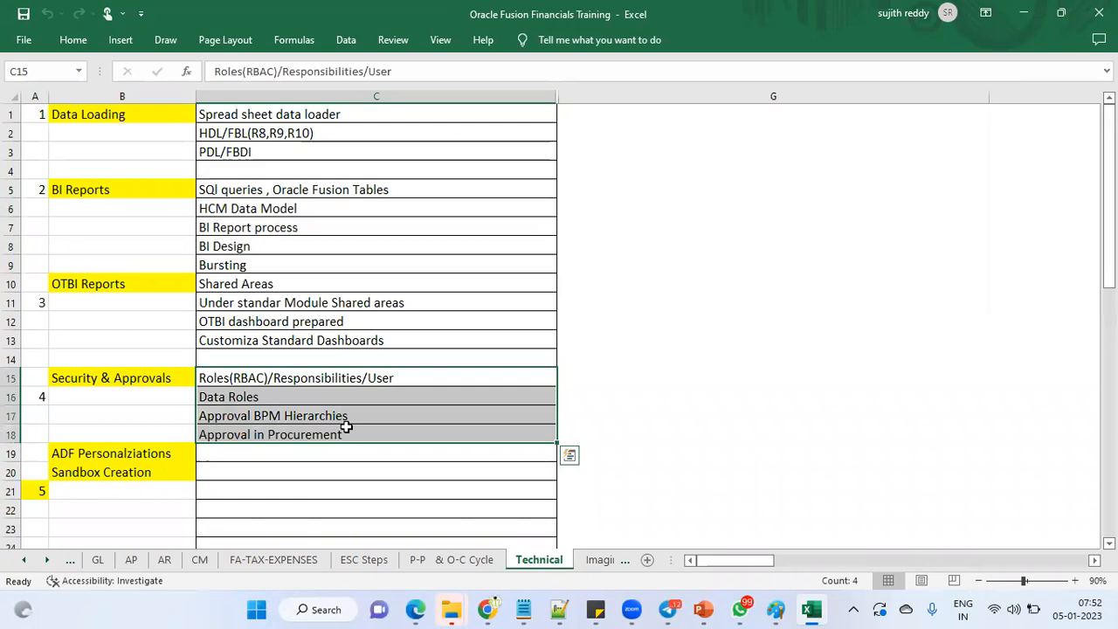
pyautogui.click(599, 560)
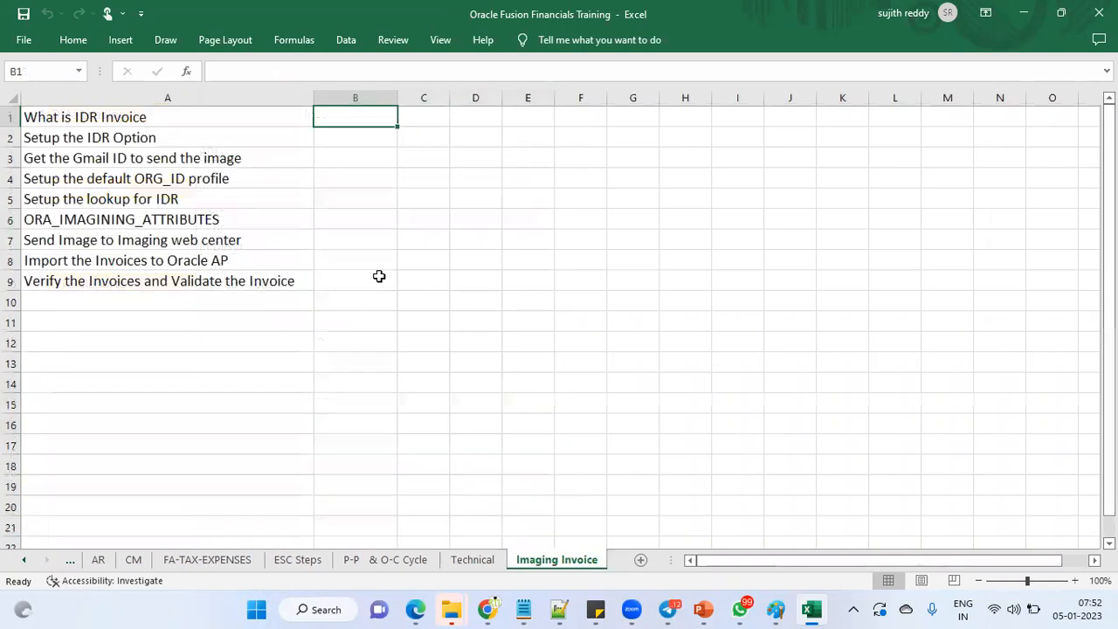
# Step: Step back through the AR, AP and GL sheets to the Cloud_On Premises sheet
pyautogui.click(96, 560)
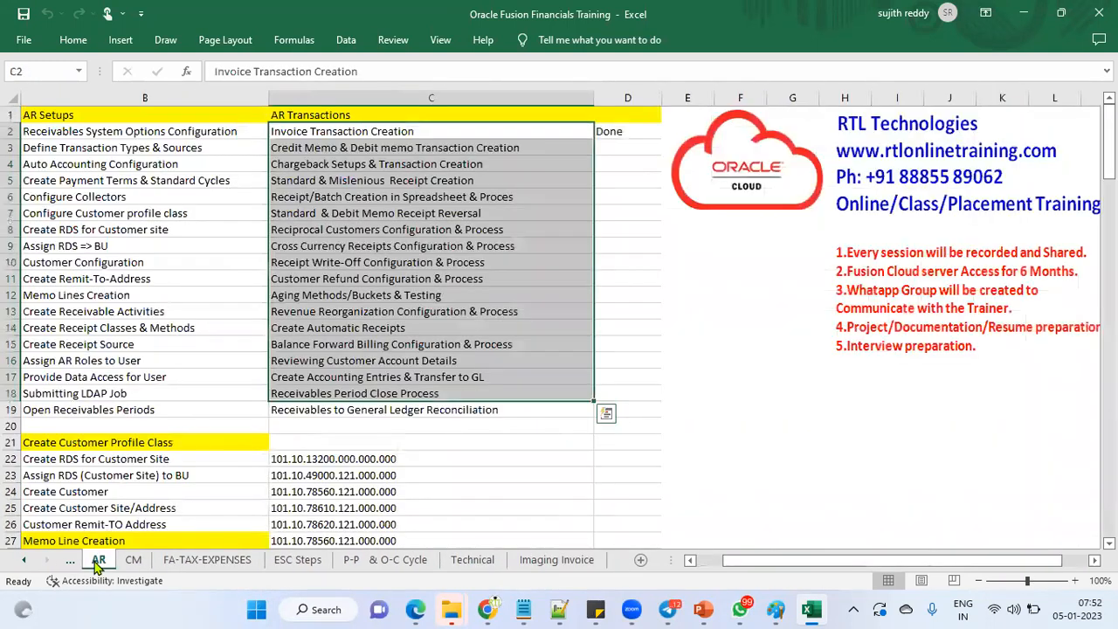
pyautogui.click(25, 560)
pyautogui.click(98, 560)
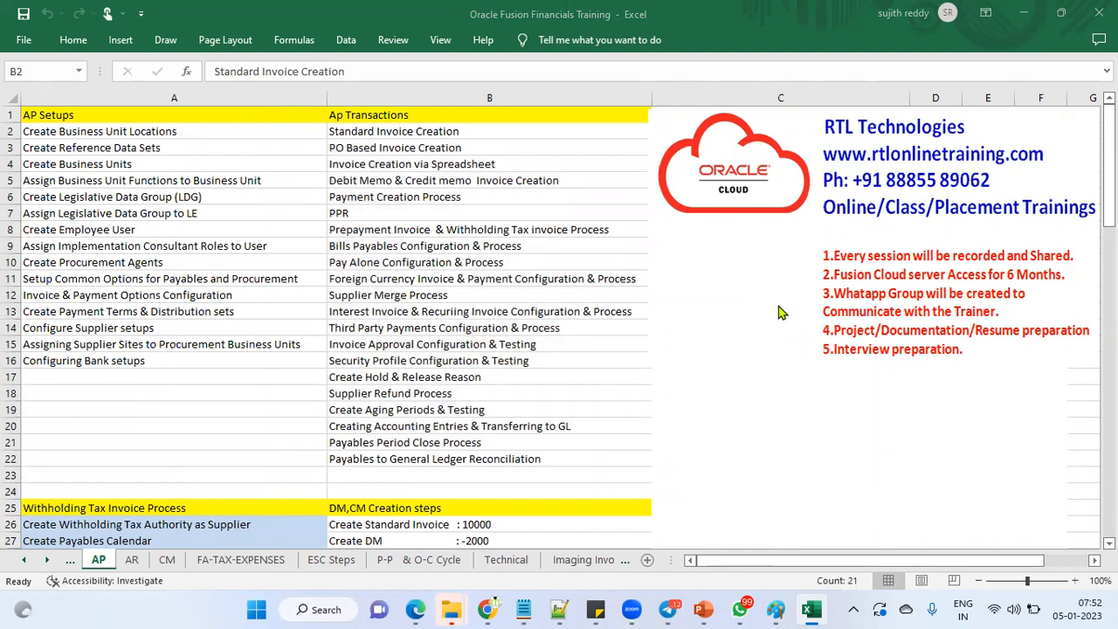
pyautogui.click(74, 566)
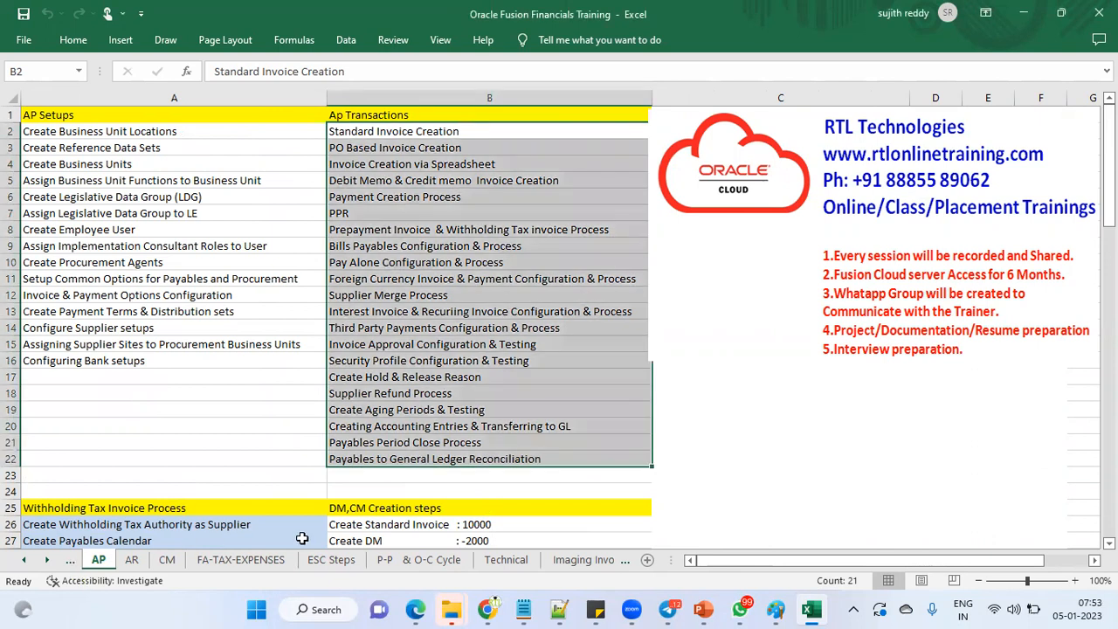
pyautogui.click(71, 562)
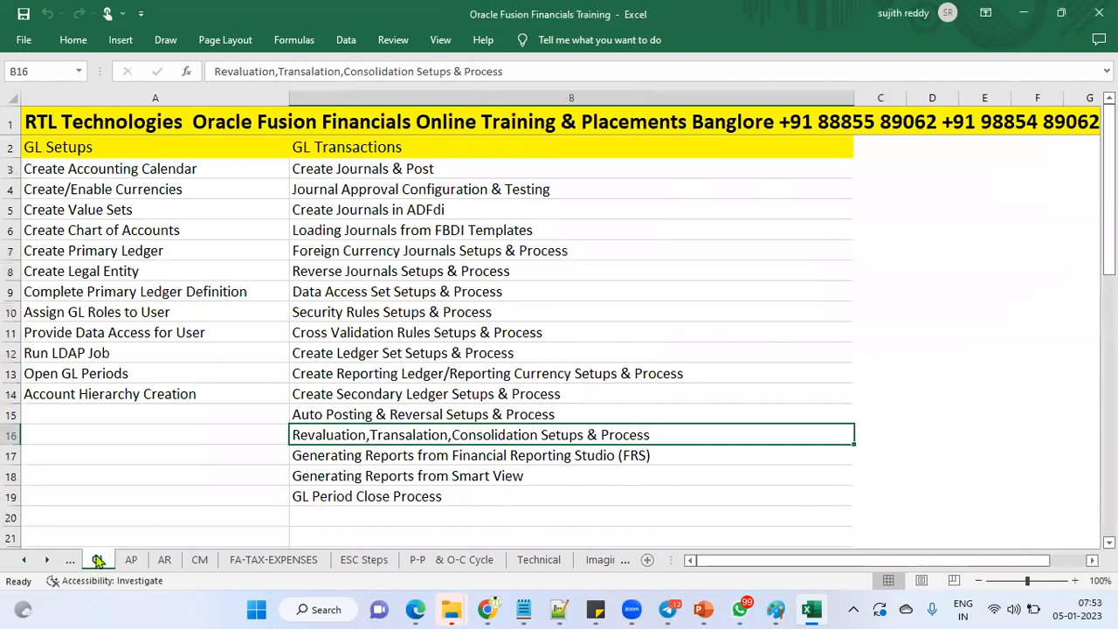
pyautogui.click(73, 564)
pyautogui.click(74, 563)
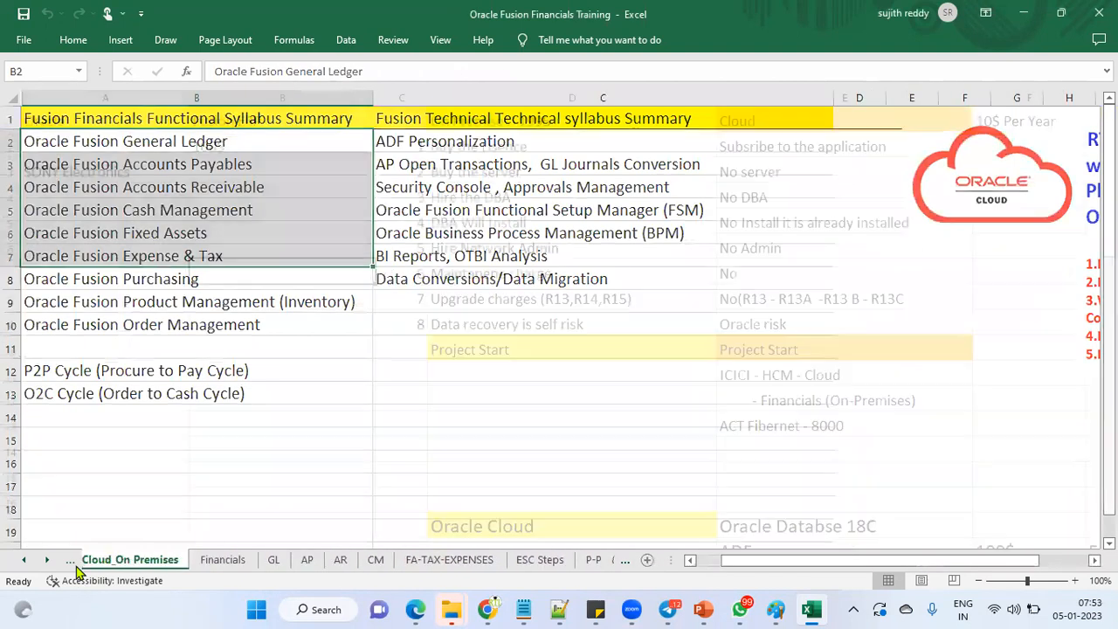
# Step: Return to the Financials sheet, then bring the Oracle Fusion Cloud browser window forward
pyautogui.click(227, 562)
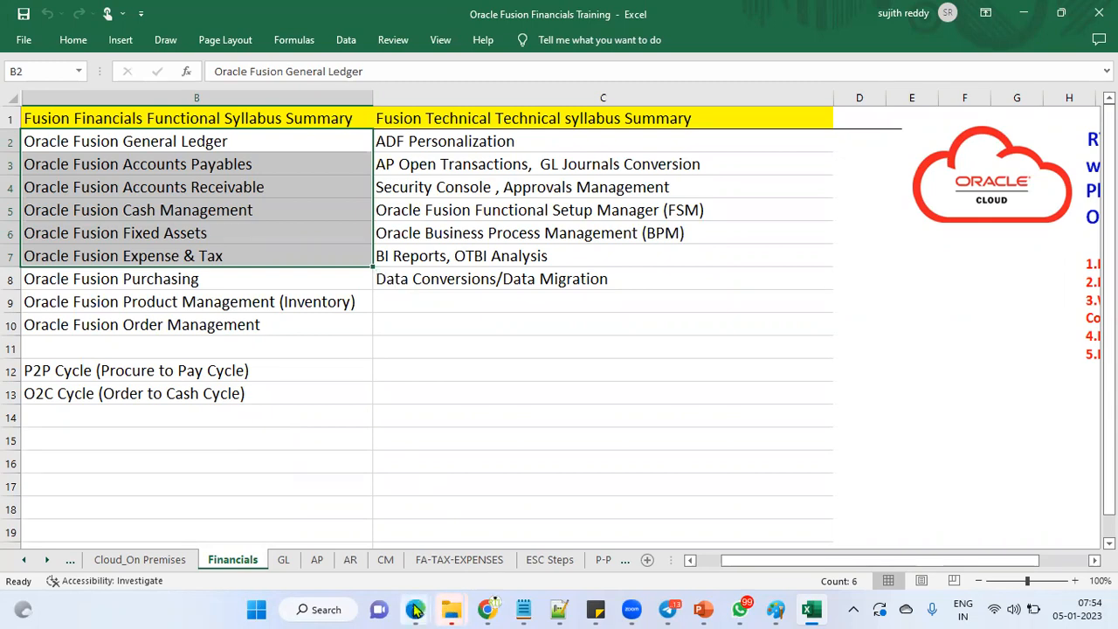
pyautogui.moveTo(415, 609)
pyautogui.click(502, 524)
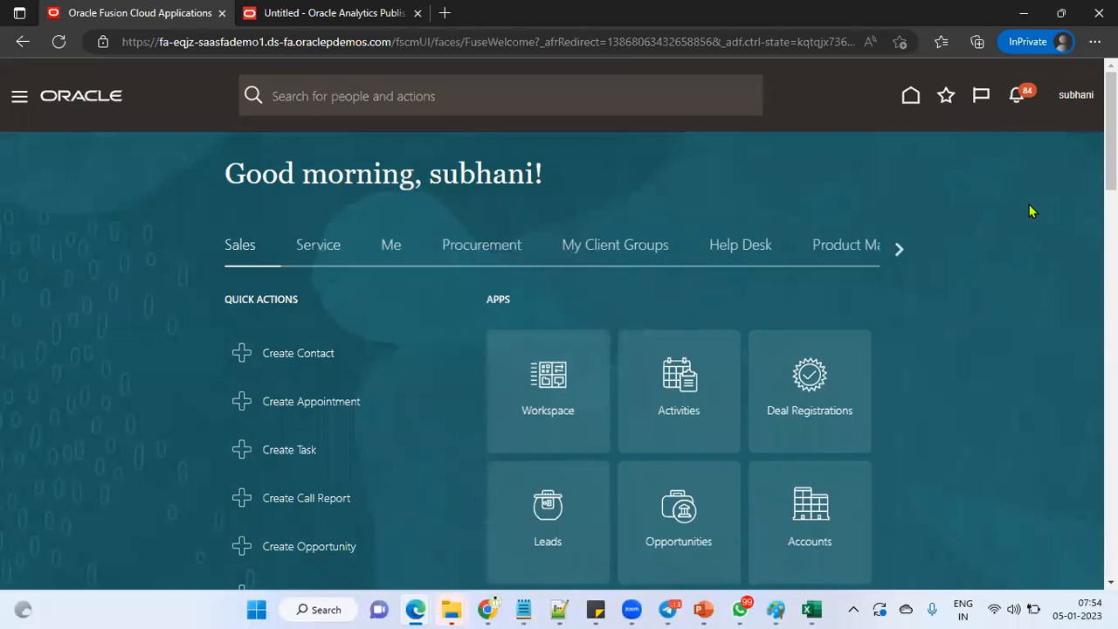
# Step: Open the user's Settings and Actions menu in Fusion, then return to the Excel workbook
pyautogui.click(1081, 104)
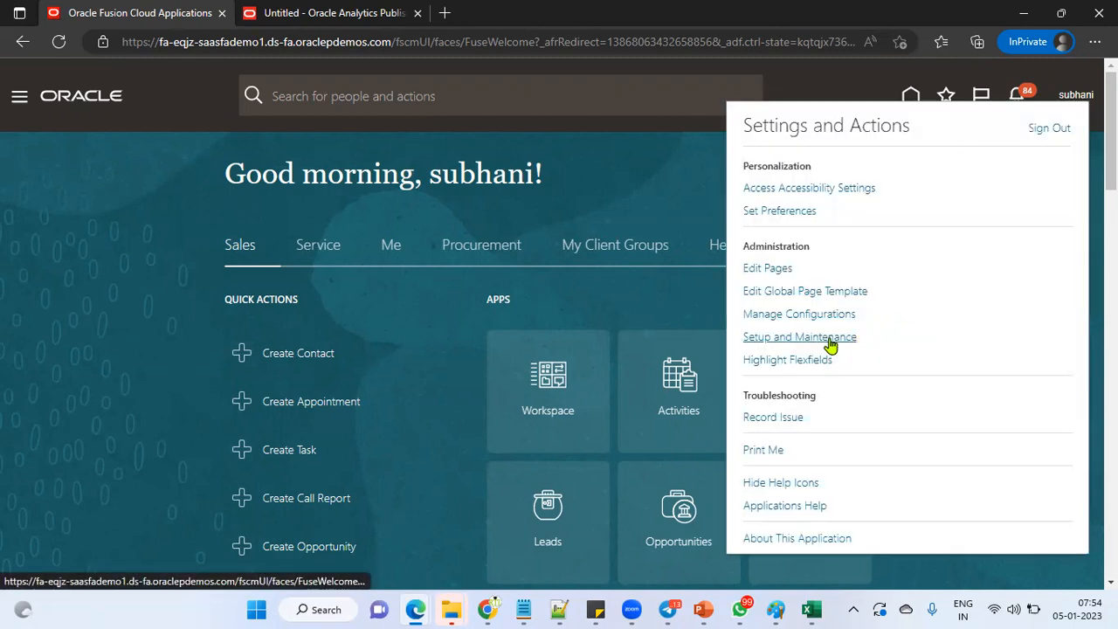
pyautogui.click(821, 609)
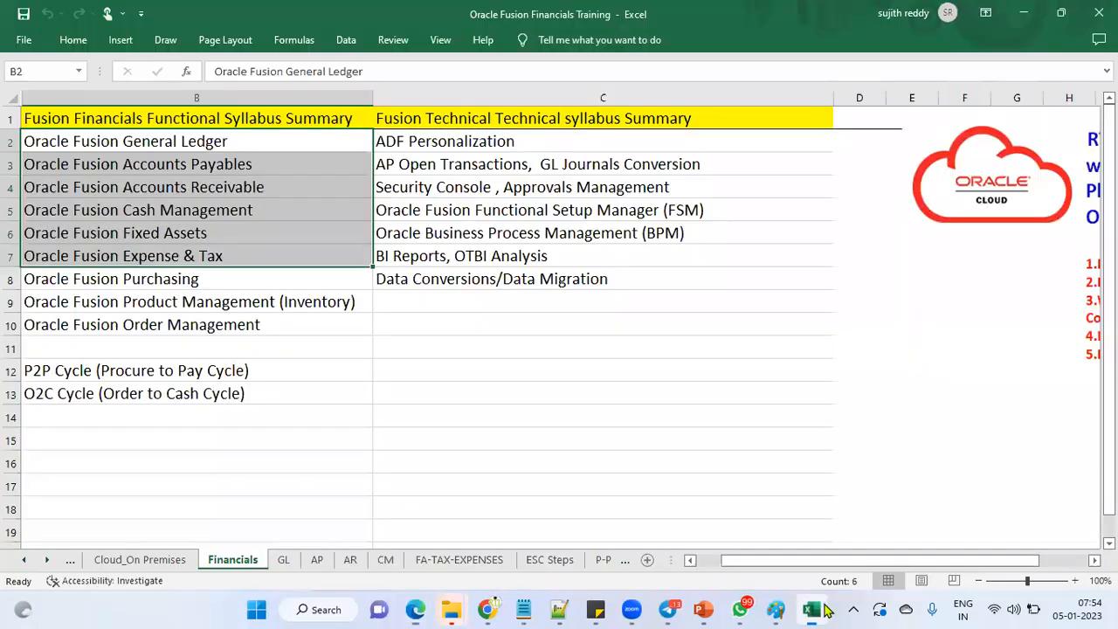
# Step: Browse the sheets to Fusion ERP Demo, then open Oracle_Fusion_Training_HCM_JUN_2021 from recent workbooks
pyautogui.click(559, 562)
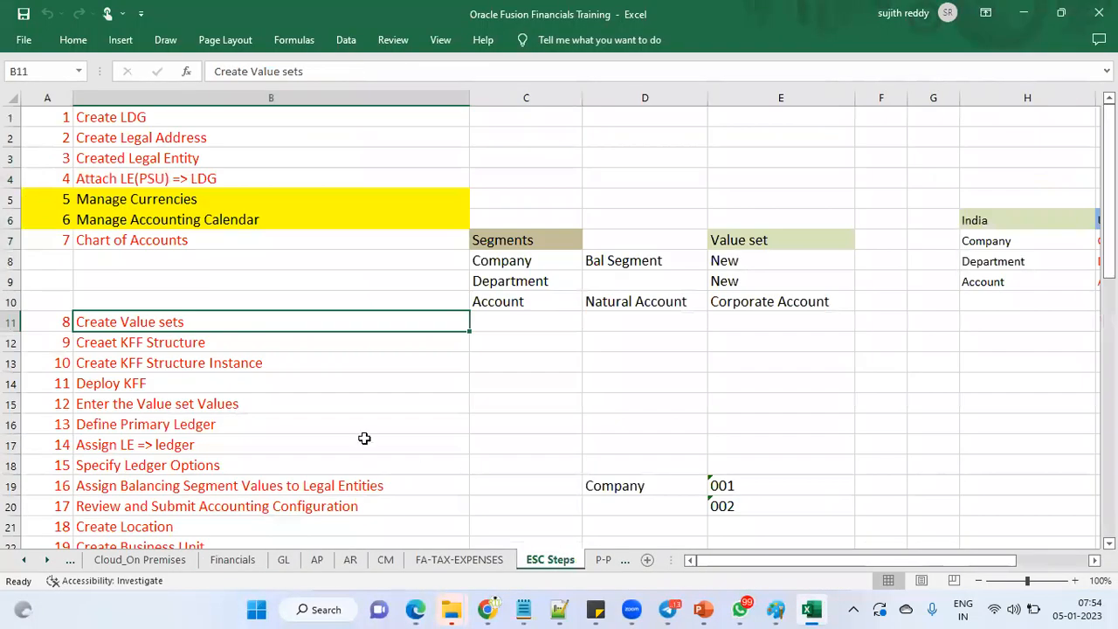
pyautogui.click(602, 564)
pyautogui.click(611, 561)
pyautogui.click(605, 563)
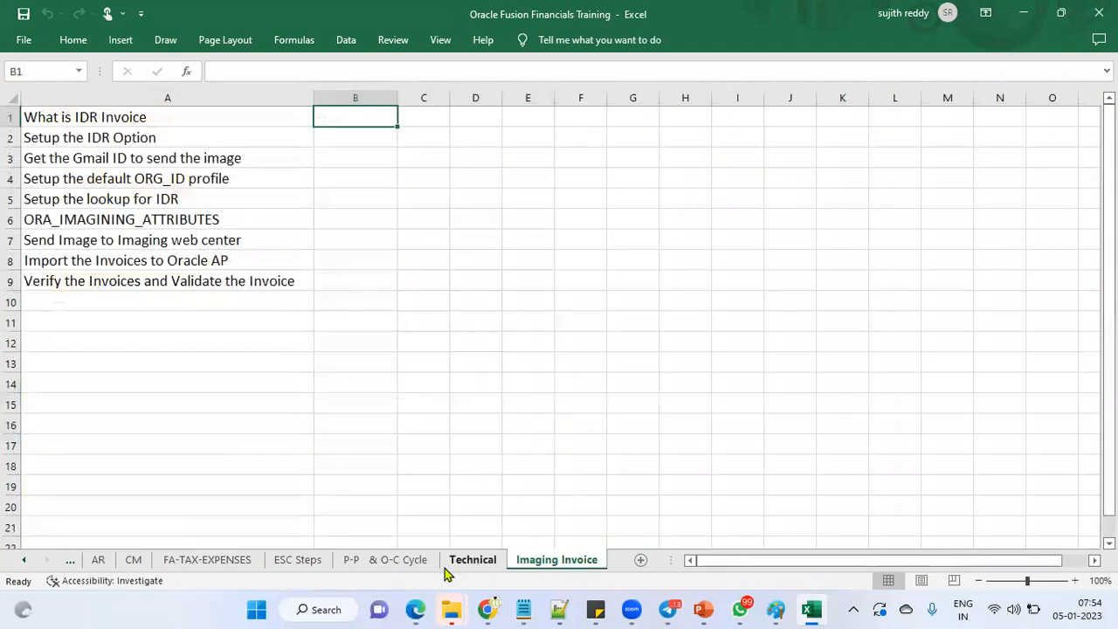
pyautogui.click(23, 564)
pyautogui.click(24, 564)
pyautogui.click(24, 564)
pyautogui.click(23, 563)
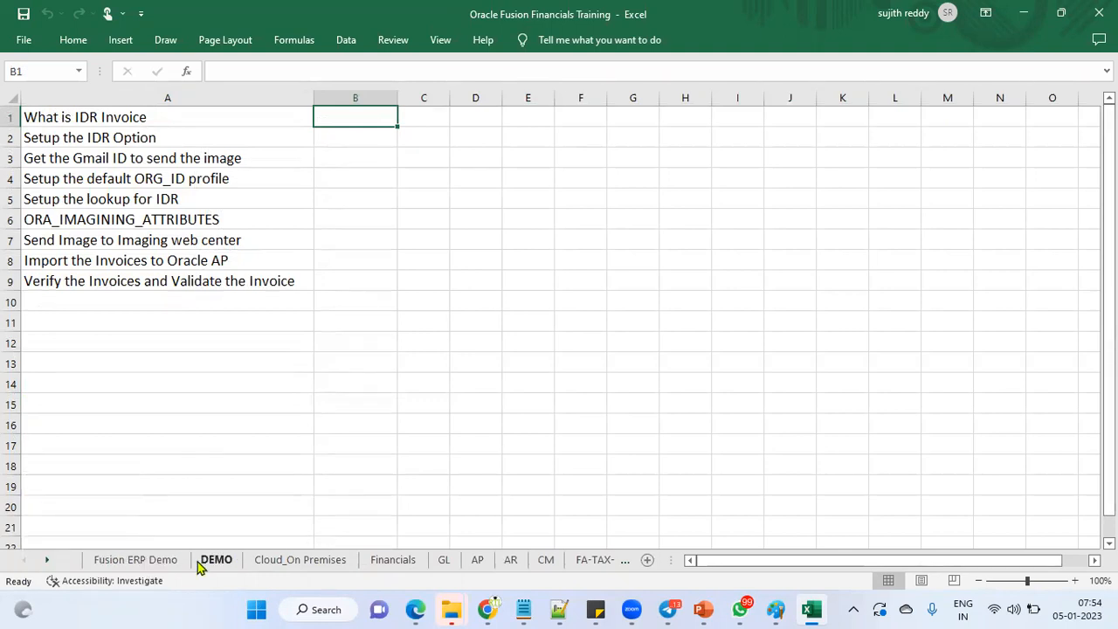
pyautogui.click(168, 562)
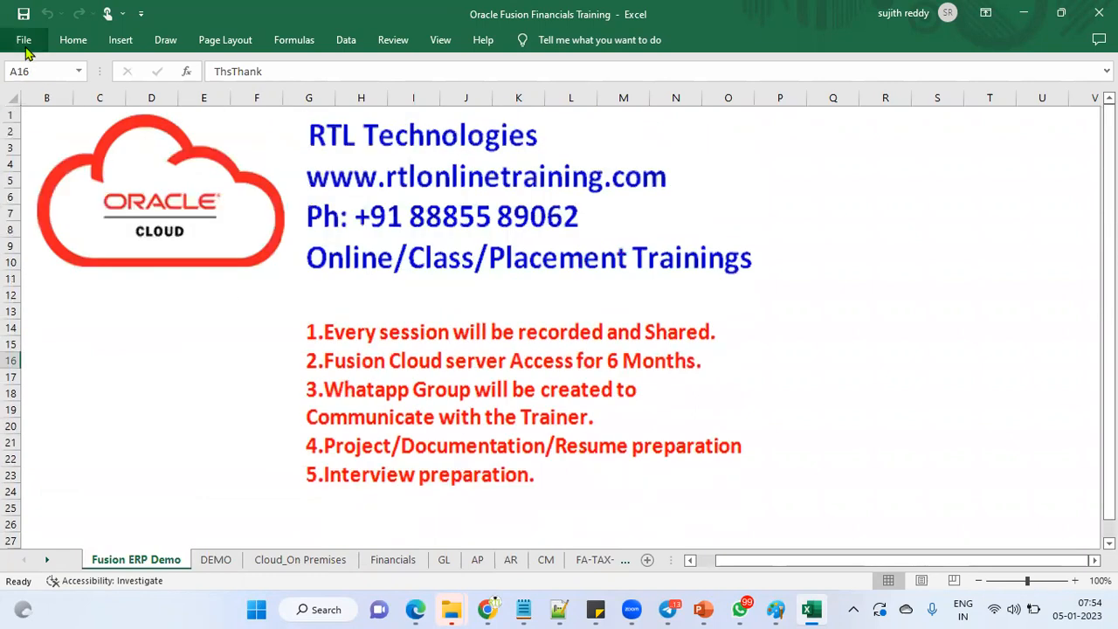
pyautogui.click(26, 50)
pyautogui.click(310, 465)
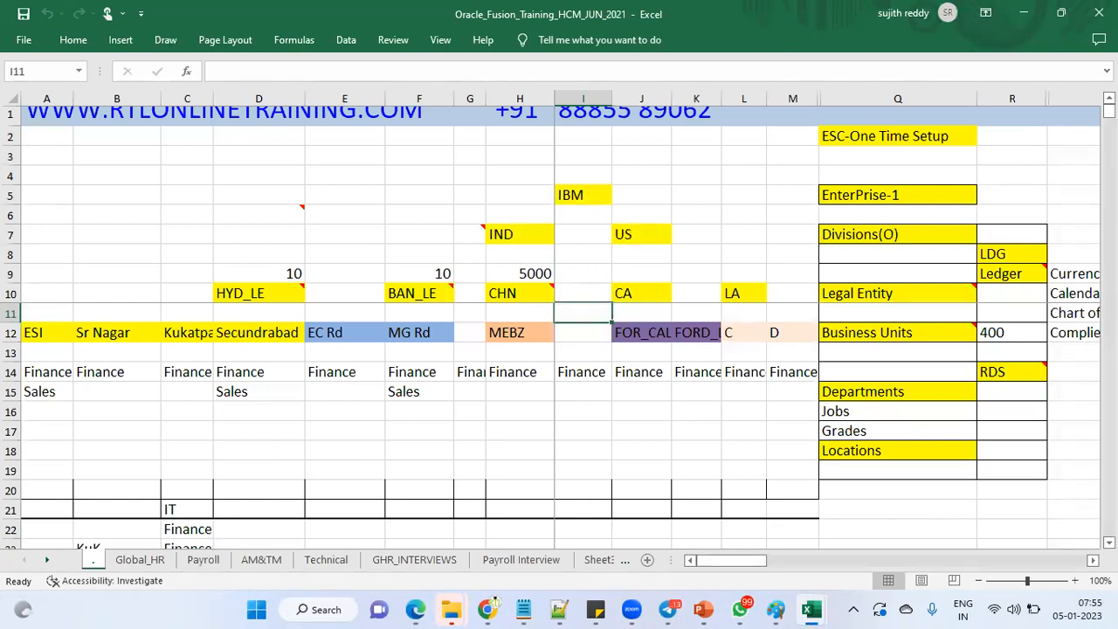
pyautogui.click(577, 190)
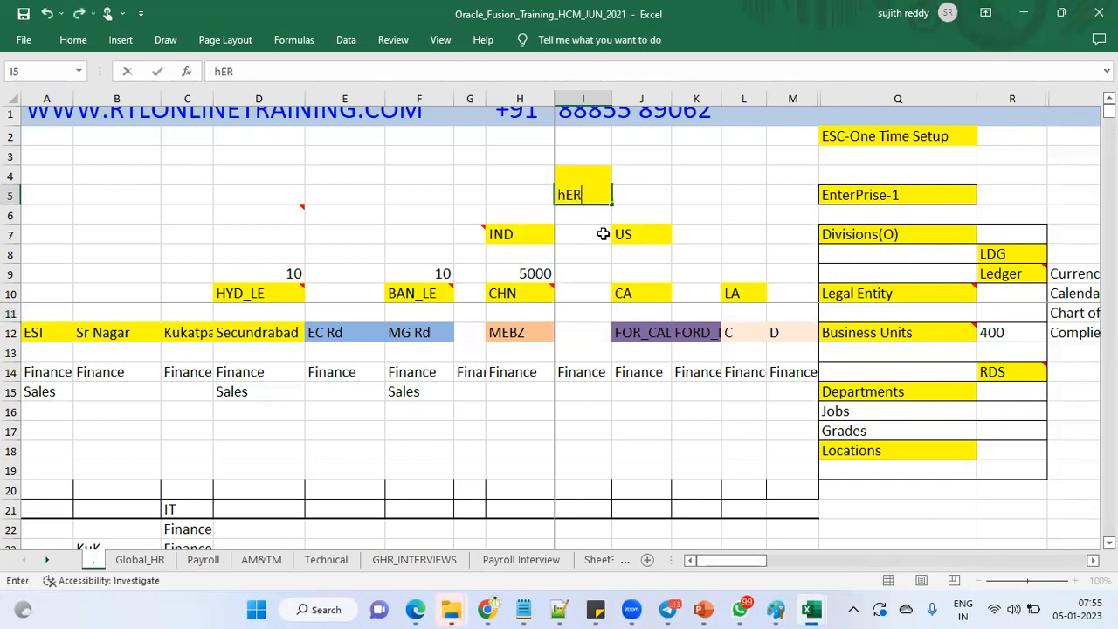
pyautogui.press('Tab')
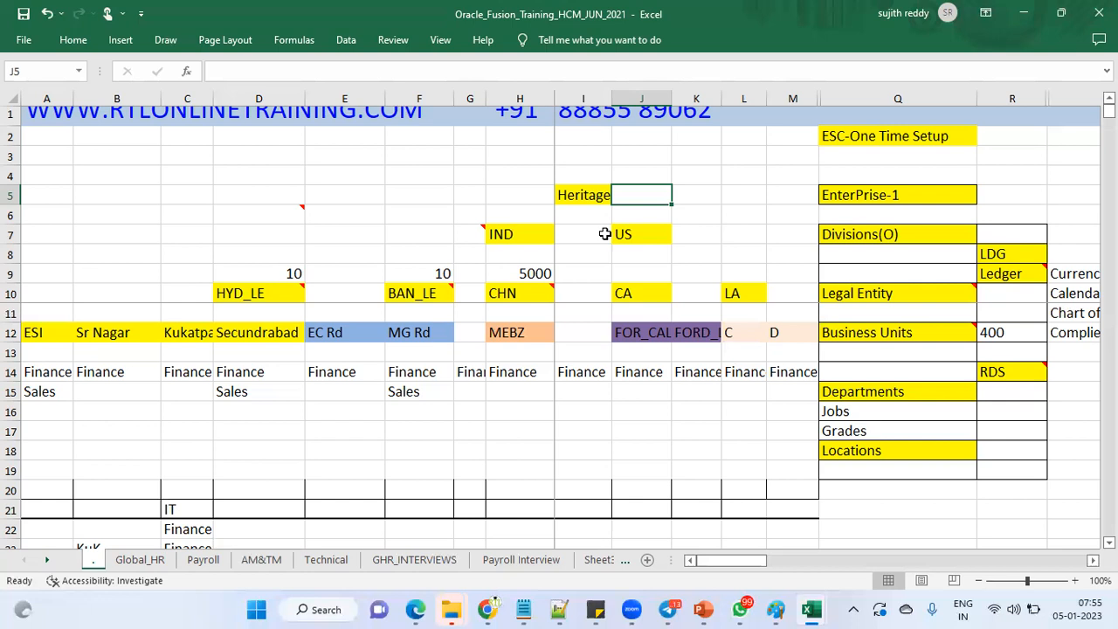
pyautogui.click(595, 198)
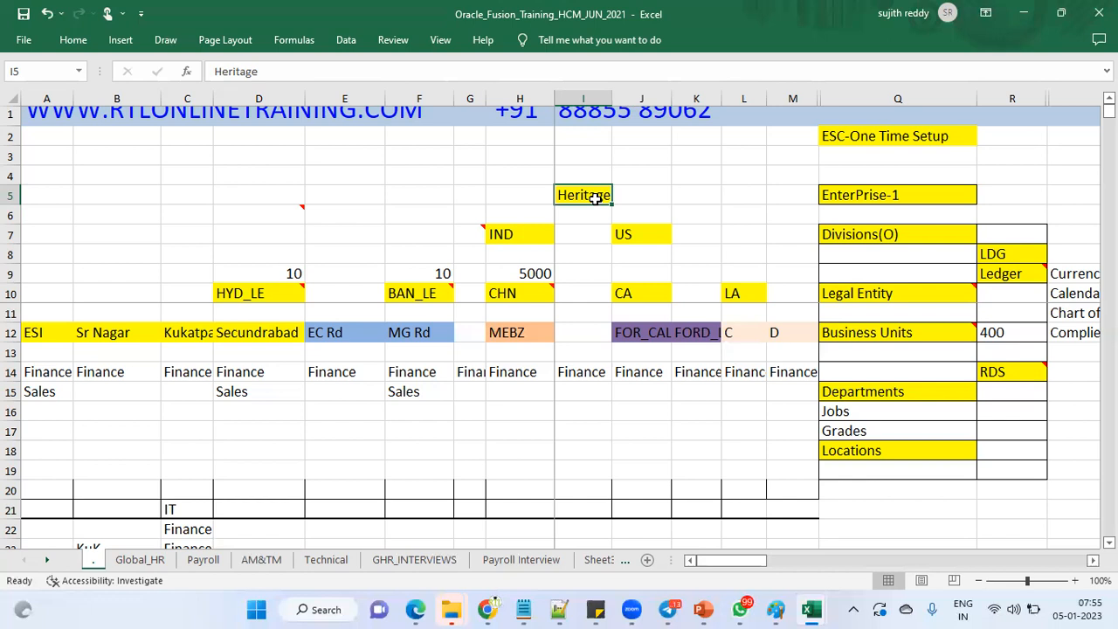
pyautogui.click(533, 244)
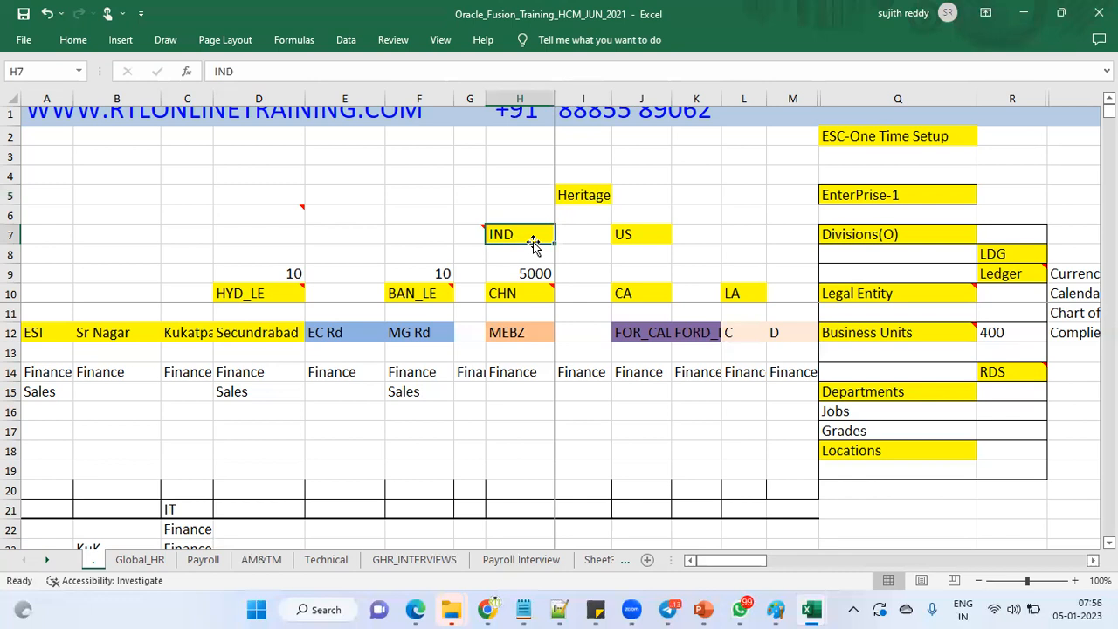
pyautogui.click(263, 295)
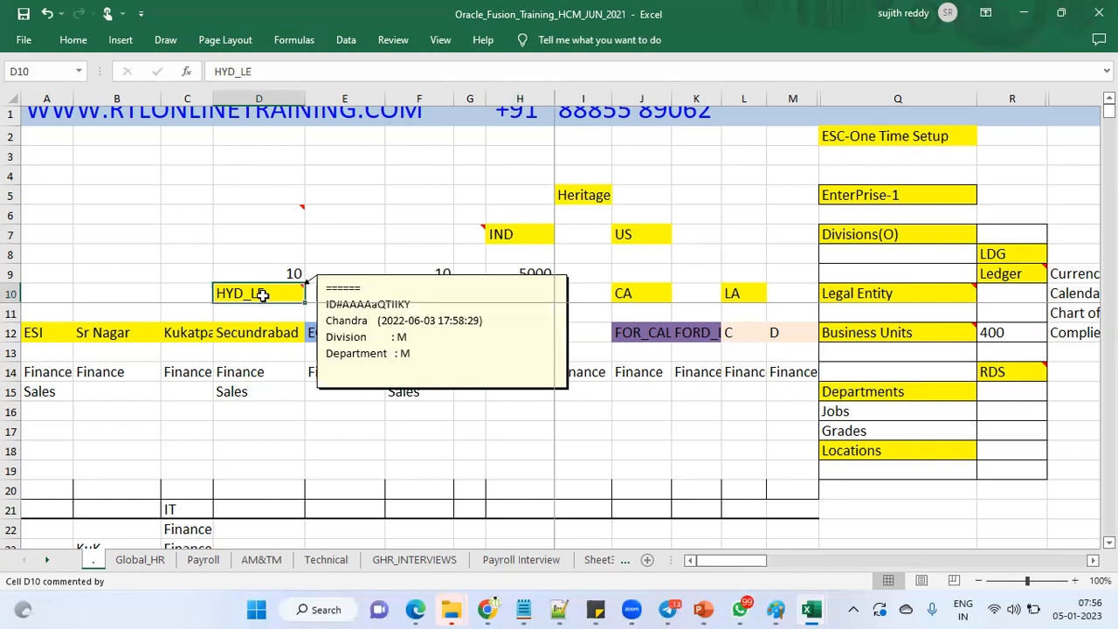
pyautogui.click(421, 294)
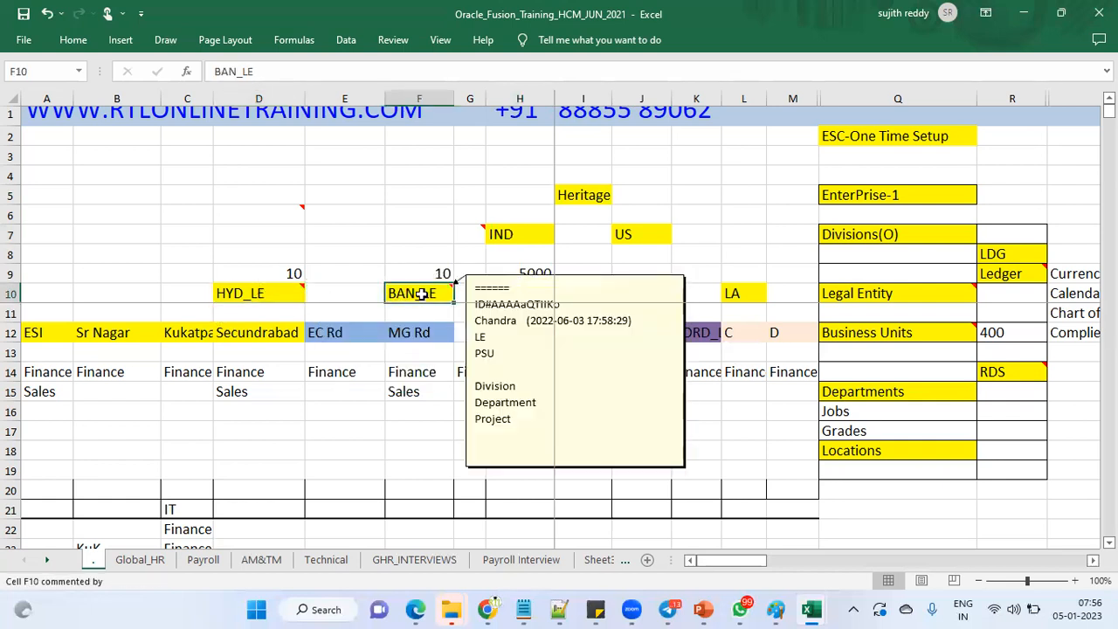
pyautogui.click(521, 298)
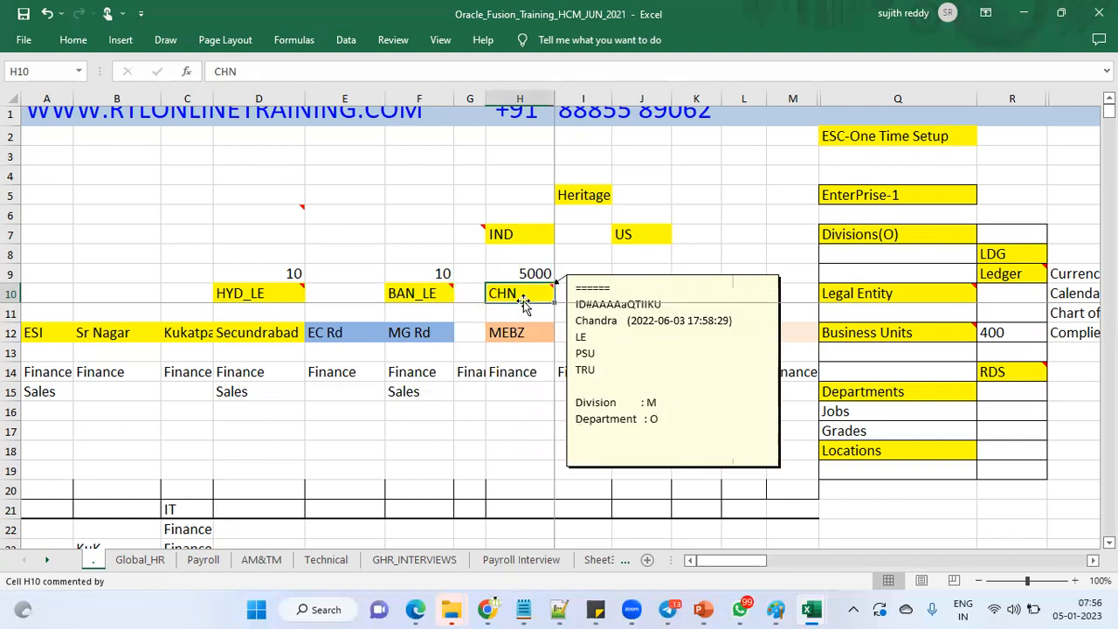
pyautogui.click(656, 292)
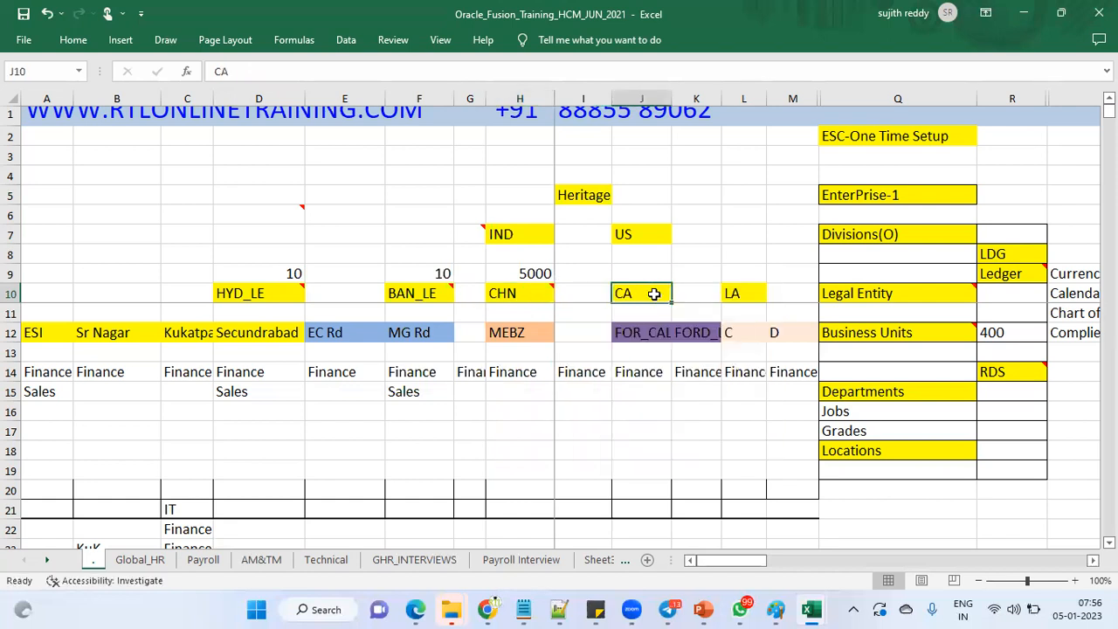
pyautogui.click(759, 289)
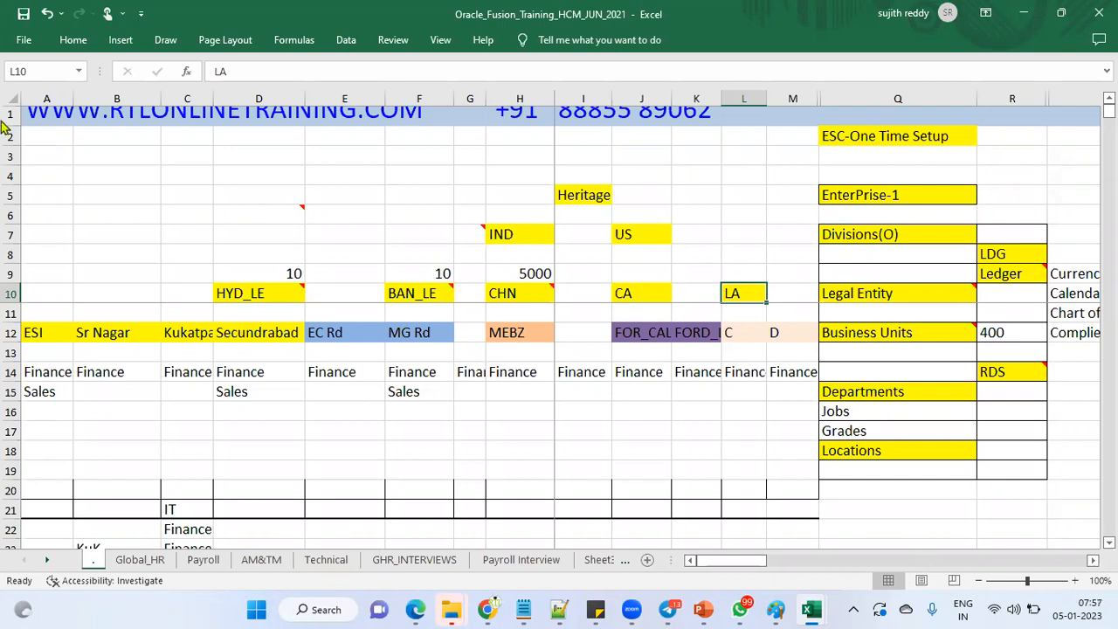
pyautogui.moveTo(32, 332); pyautogui.dragTo(262, 333)
pyautogui.moveTo(330, 338); pyautogui.dragTo(410, 332)
pyautogui.click(503, 333)
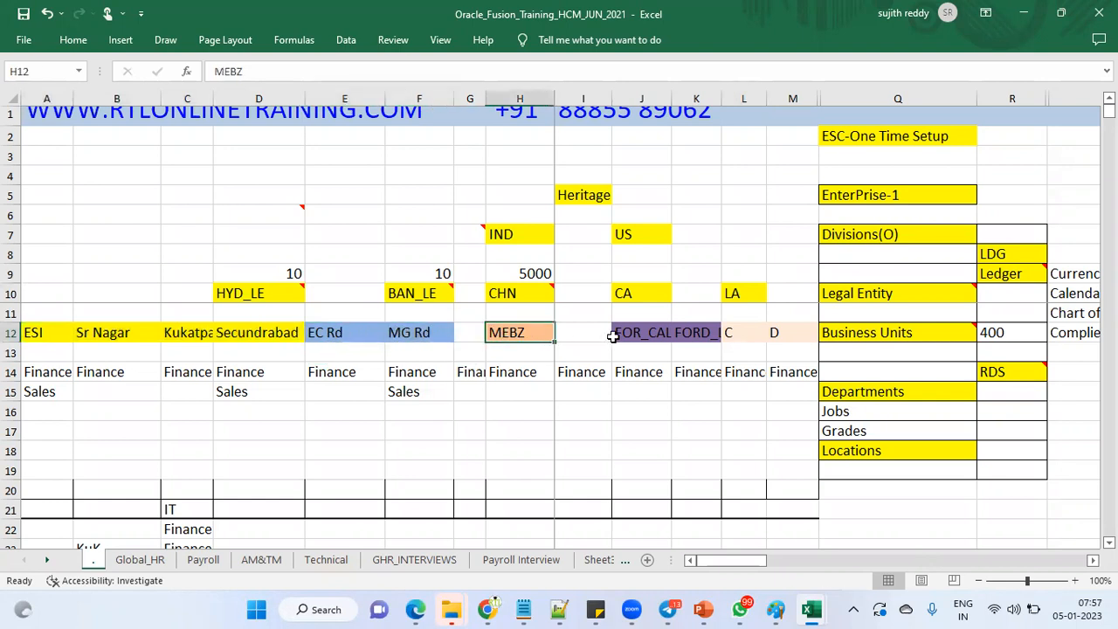
pyautogui.click(642, 334)
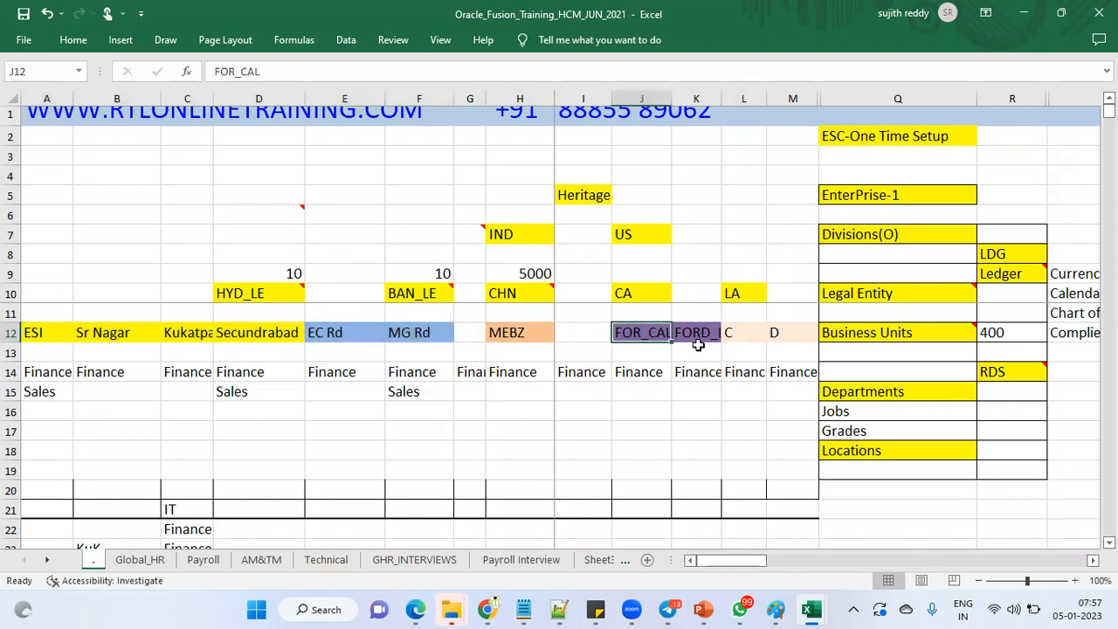
pyautogui.moveTo(727, 338); pyautogui.dragTo(769, 329)
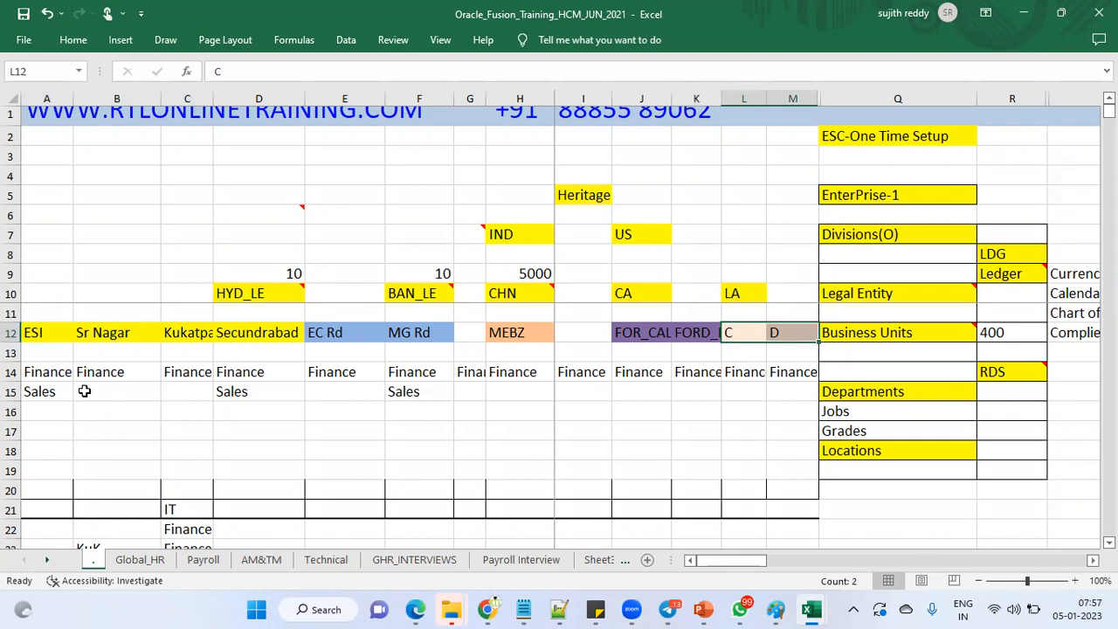
pyautogui.moveTo(66, 377); pyautogui.dragTo(61, 395)
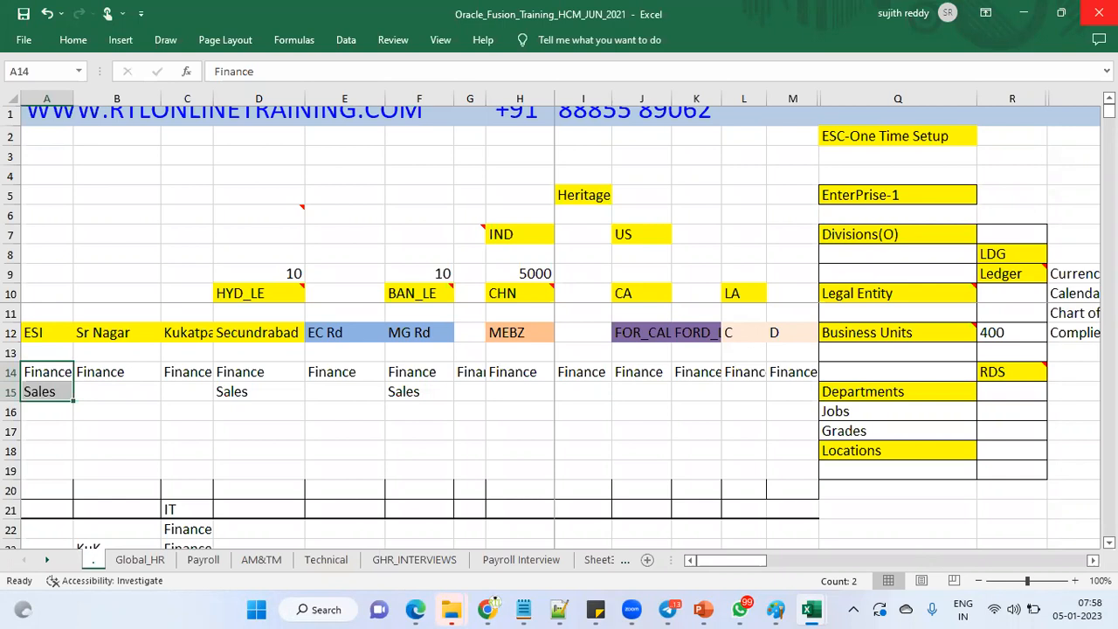
# Step: Set the setup list in Q4:R19 to No Fill
pyautogui.moveTo(962, 174); pyautogui.dragTo(1011, 468)
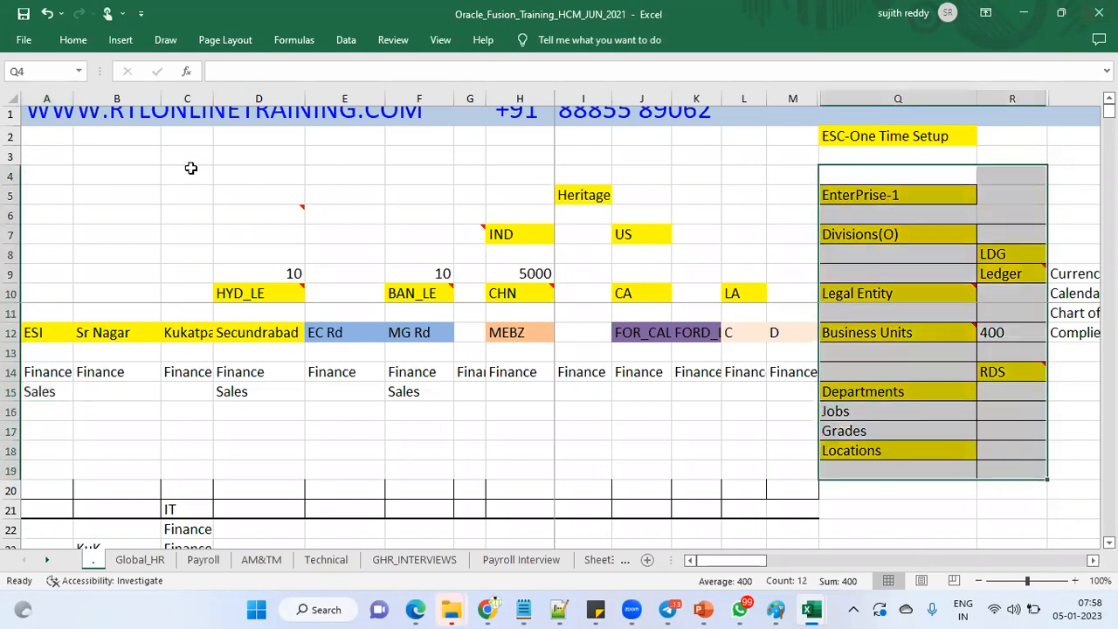
pyautogui.click(75, 41)
pyautogui.click(254, 96)
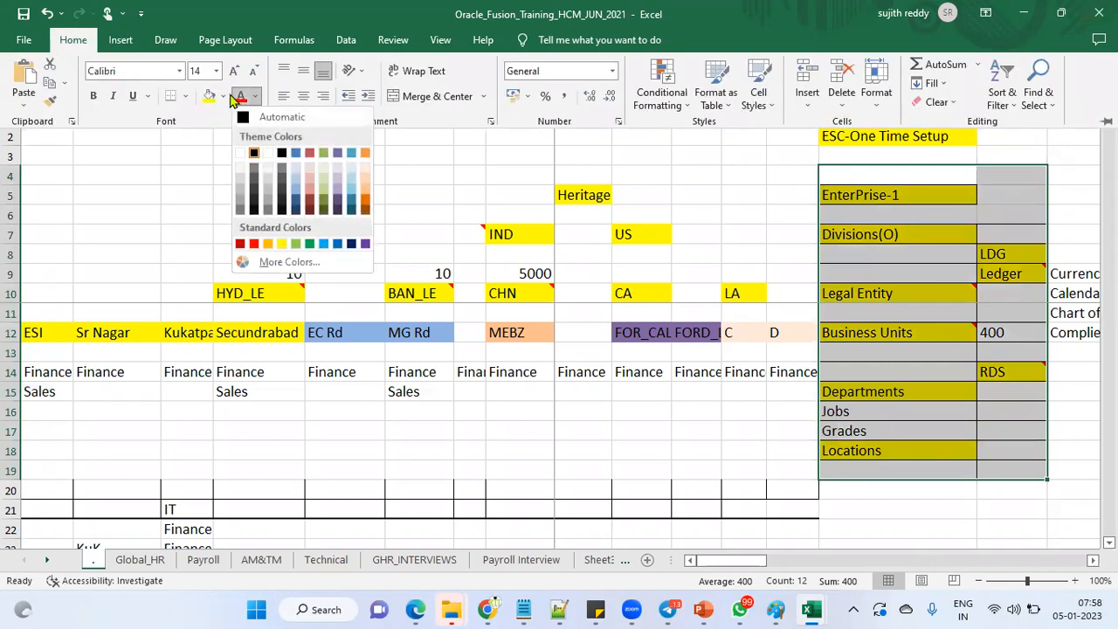
pyautogui.click(223, 97)
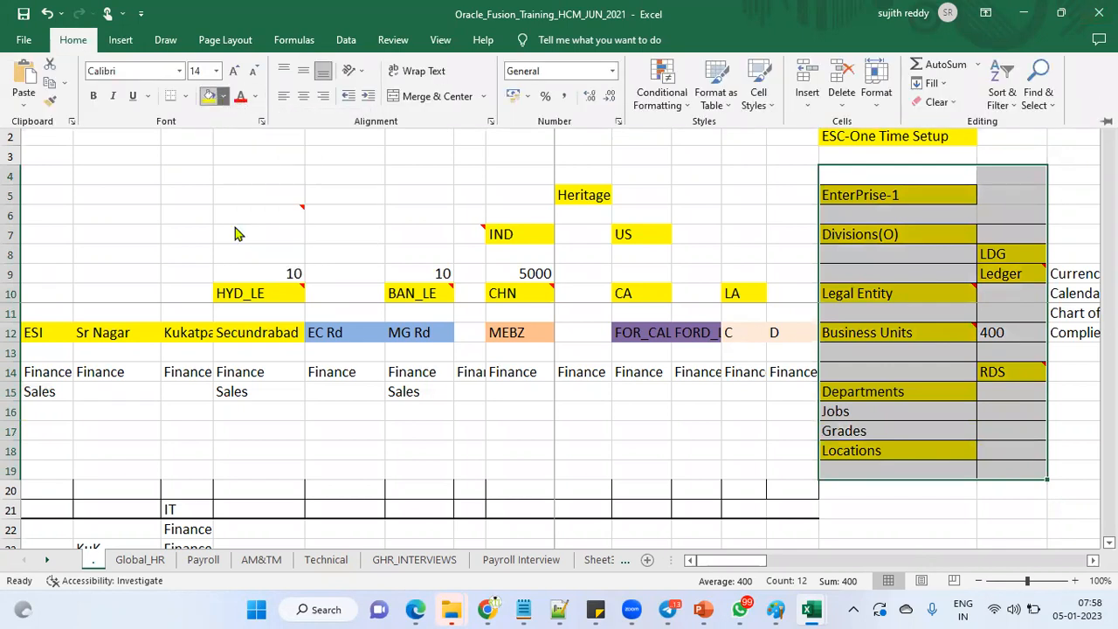
pyautogui.click(909, 197)
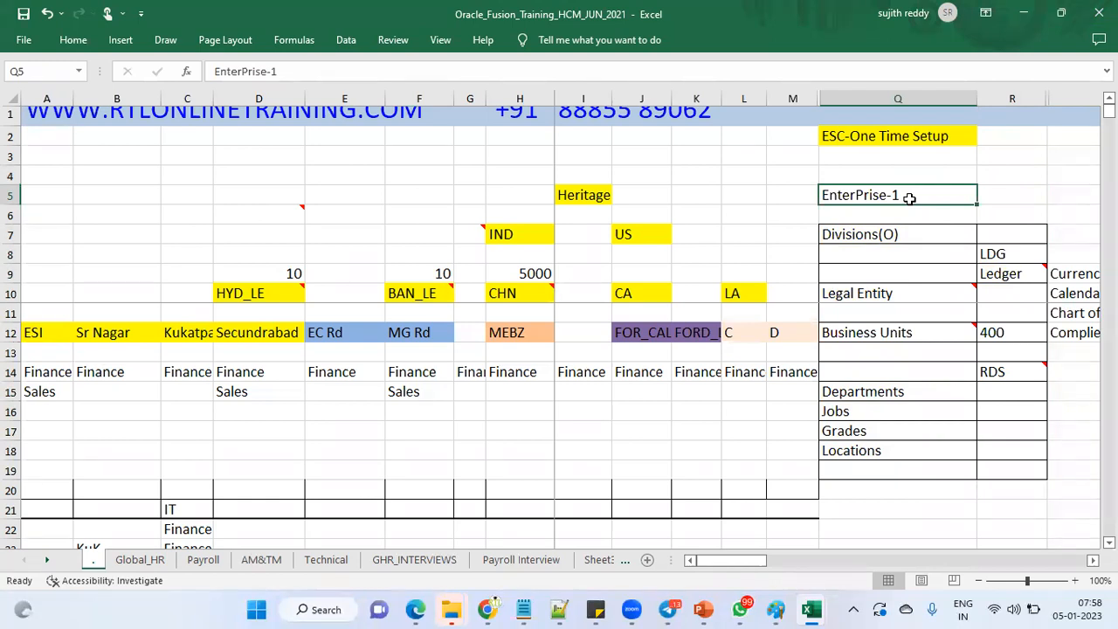
pyautogui.click(906, 234)
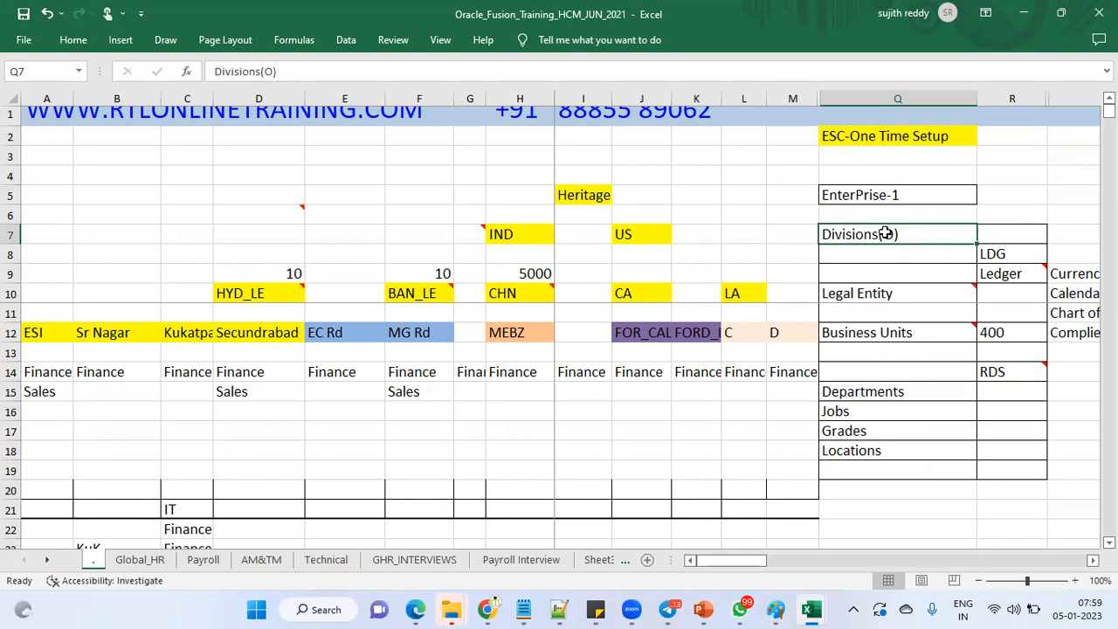
pyautogui.click(1015, 255)
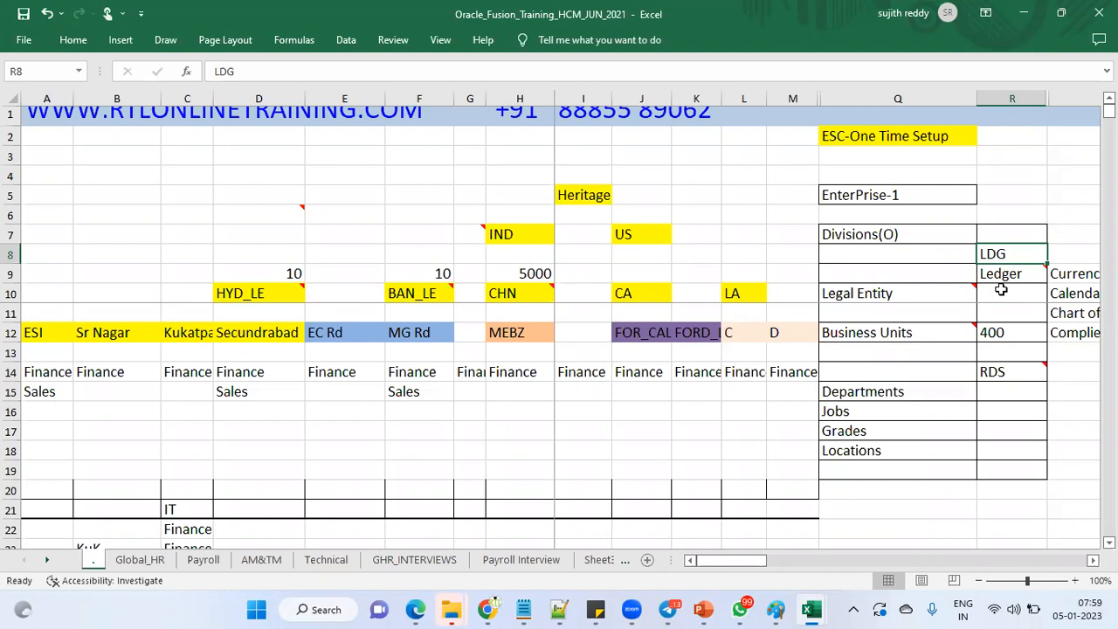
pyautogui.click(1011, 274)
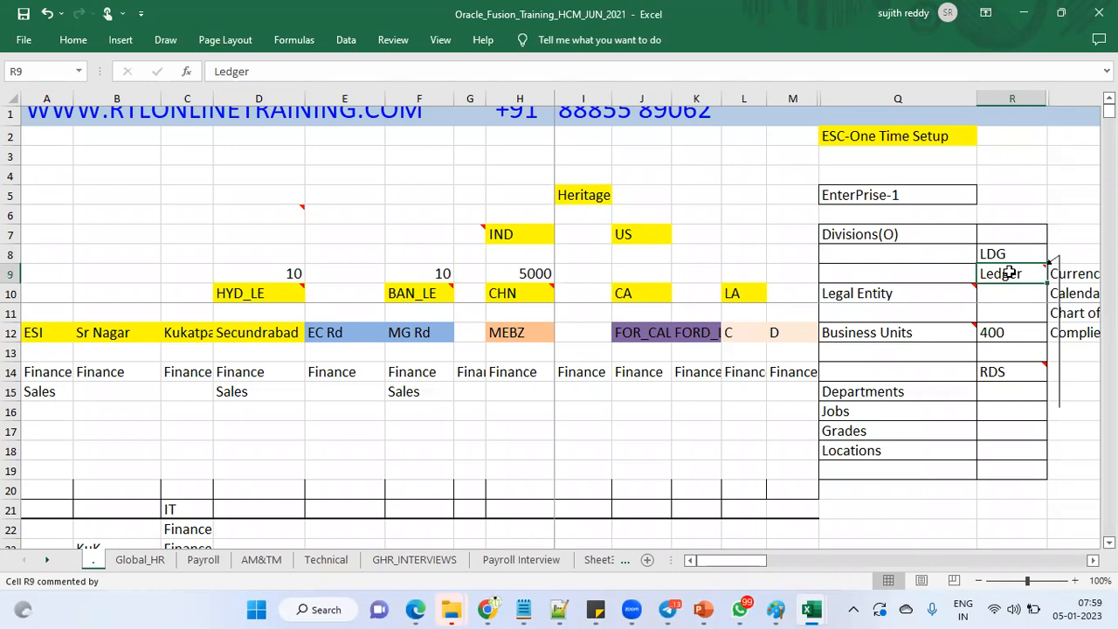
pyautogui.click(929, 299)
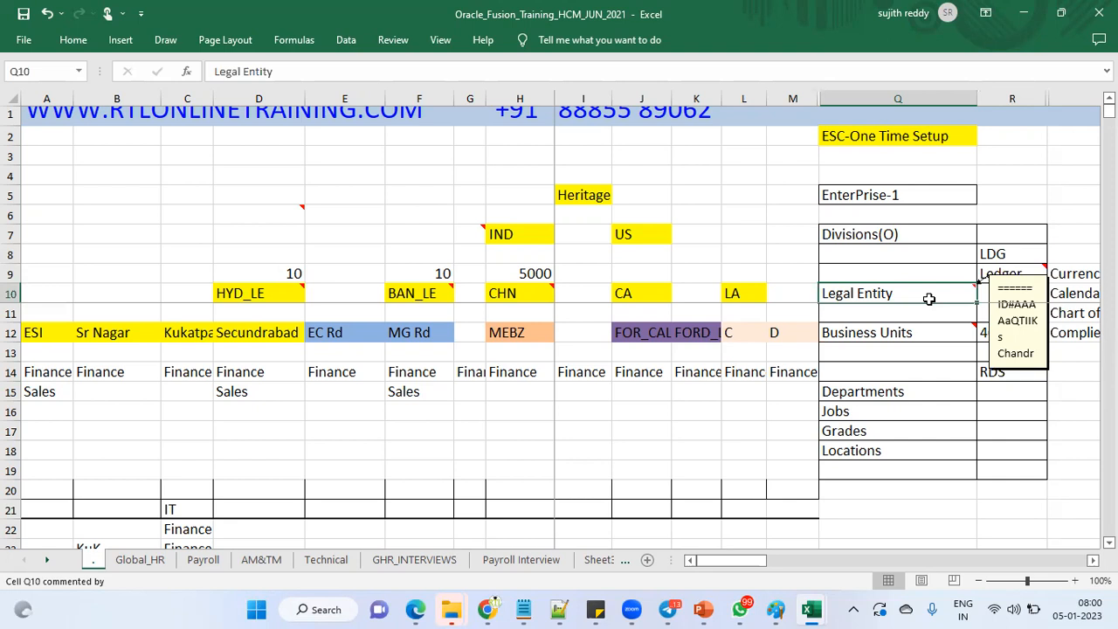
# Step: Review the column Q setup entries (US, Legal Entity, Business Units), ending on Departments
pyautogui.click(651, 234)
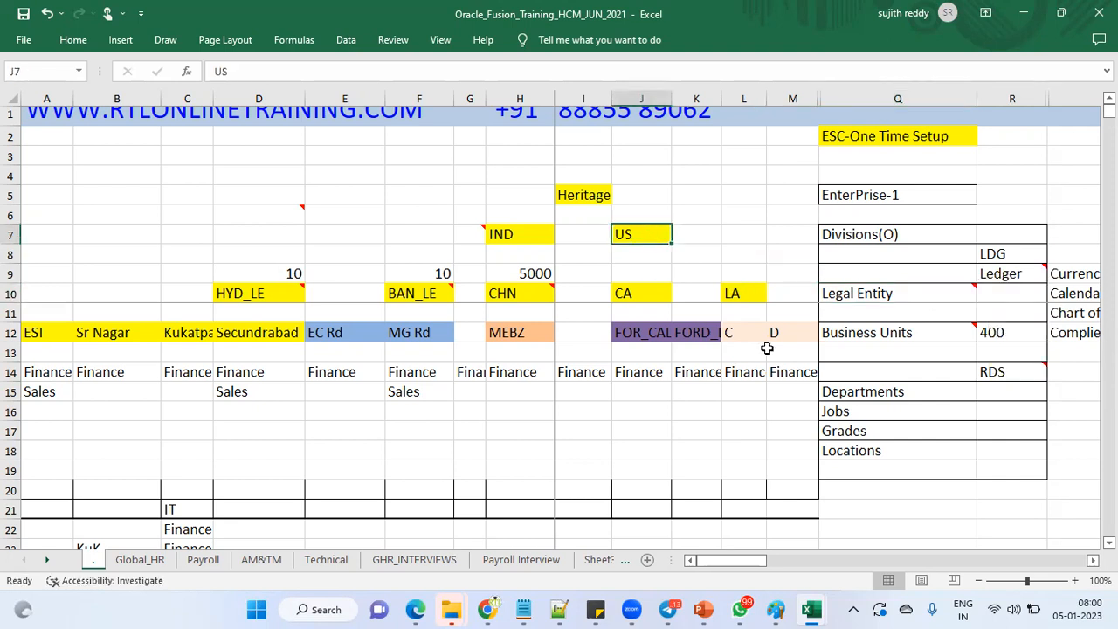
pyautogui.click(909, 297)
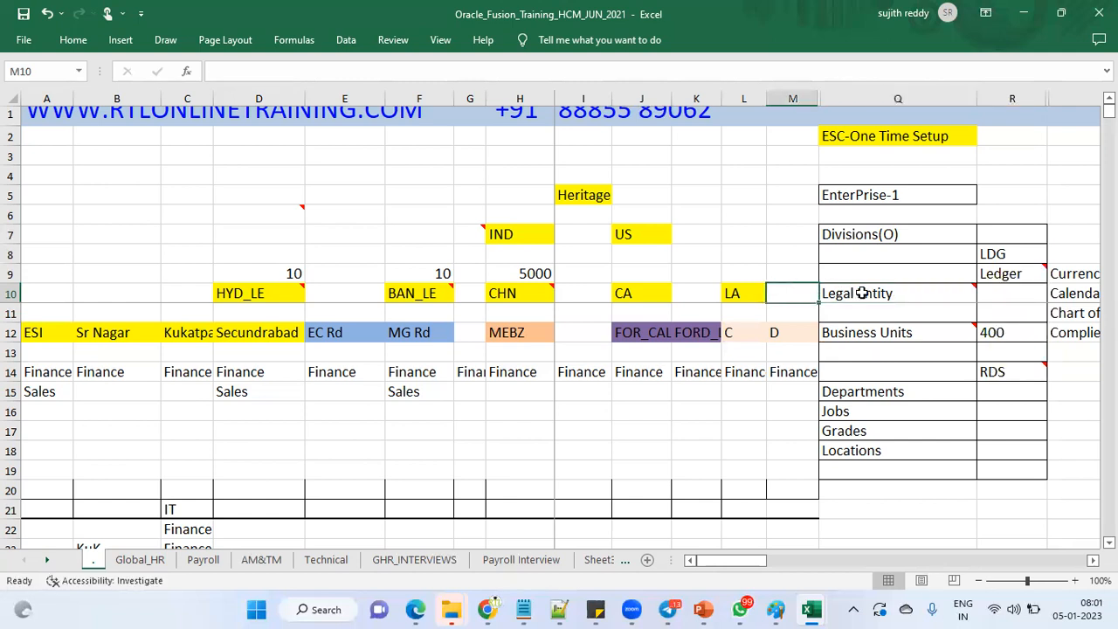
pyautogui.moveTo(862, 292)
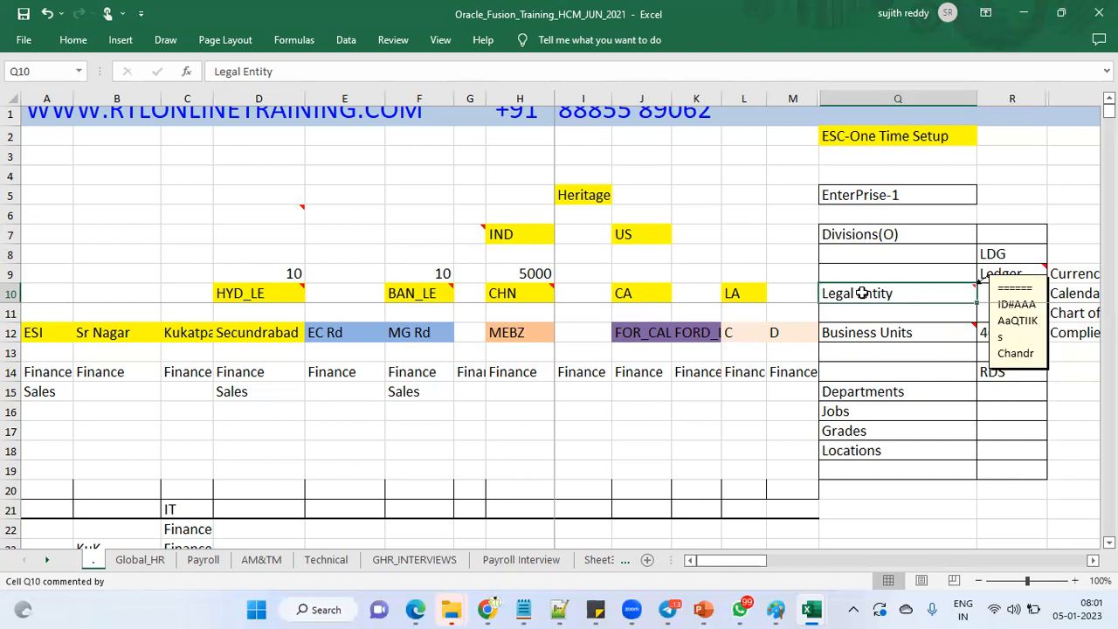
pyautogui.moveTo(862, 336)
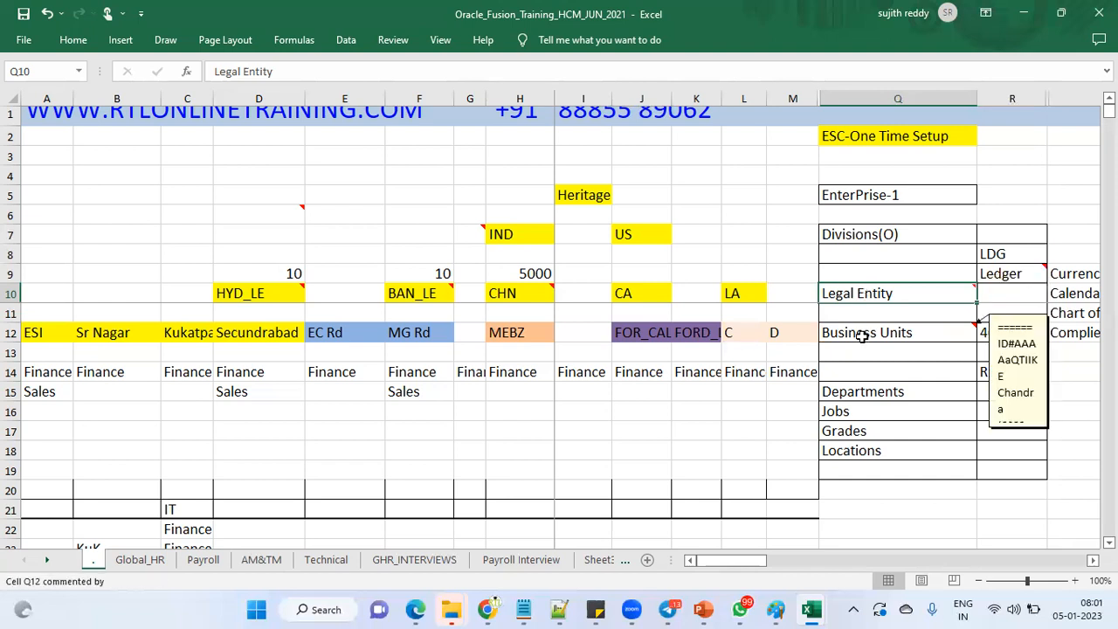
pyautogui.click(906, 335)
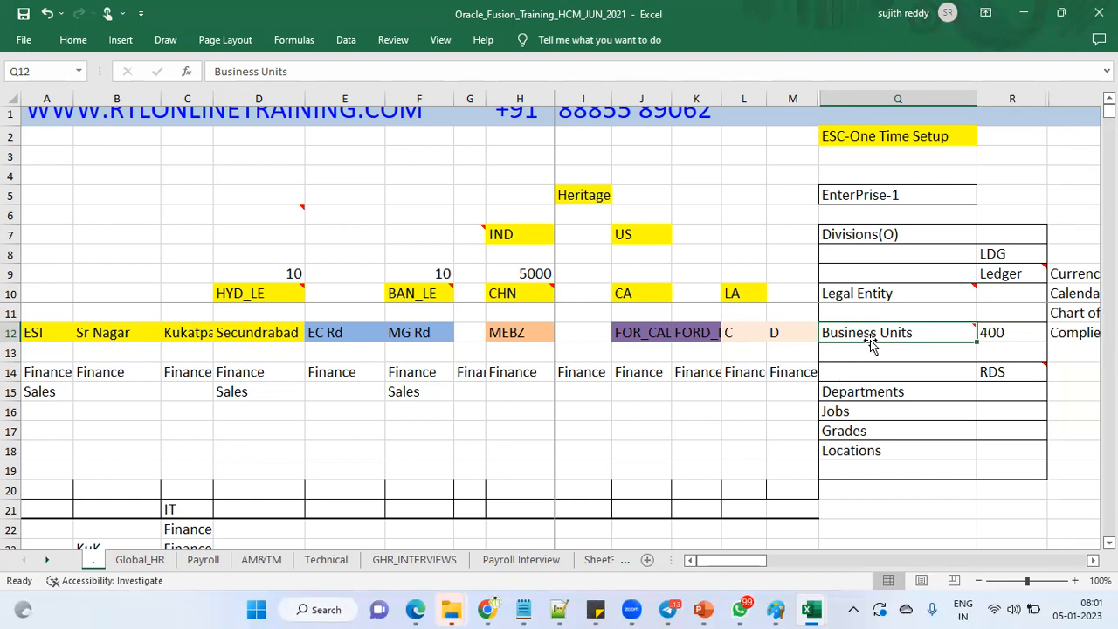
pyautogui.moveTo(871, 345)
pyautogui.click(900, 395)
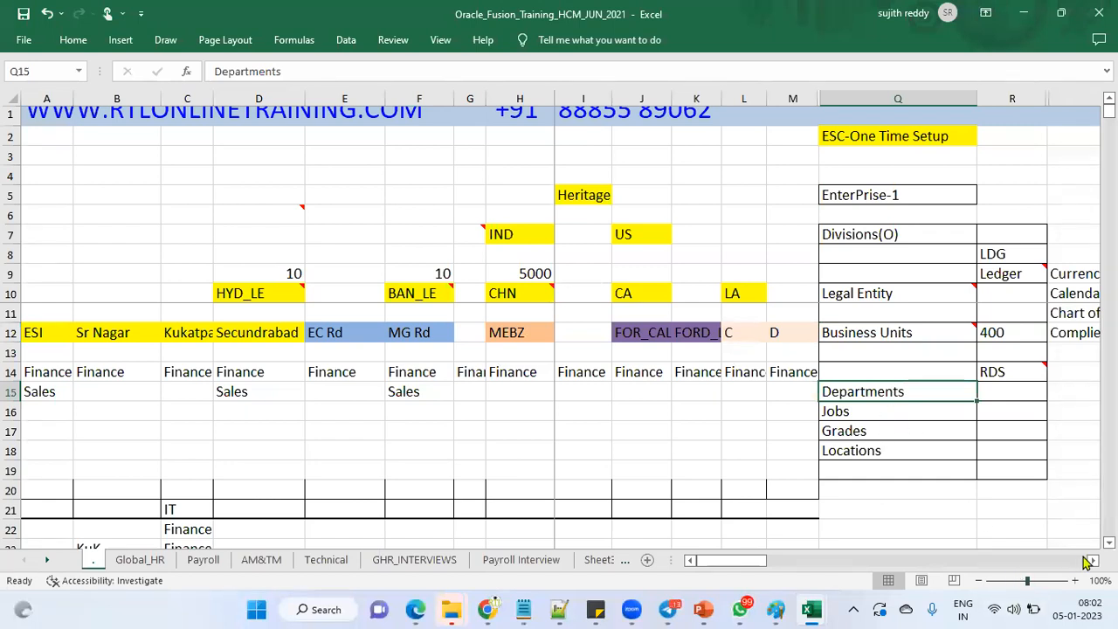
pyautogui.hscroll(4, 828, 328)
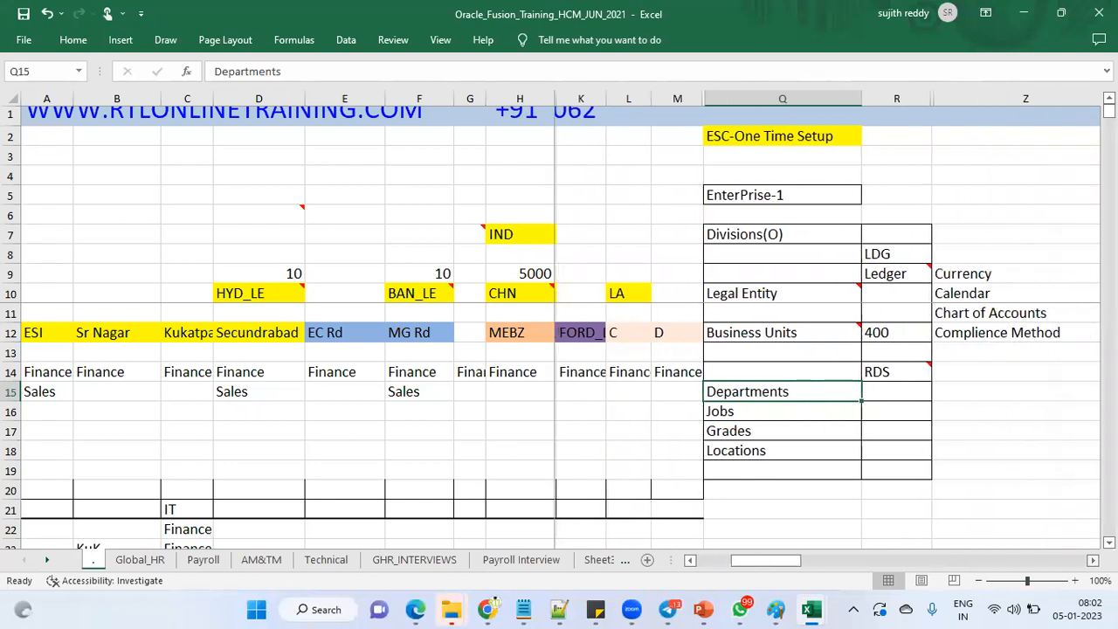
pyautogui.hscroll(6, 828, 329)
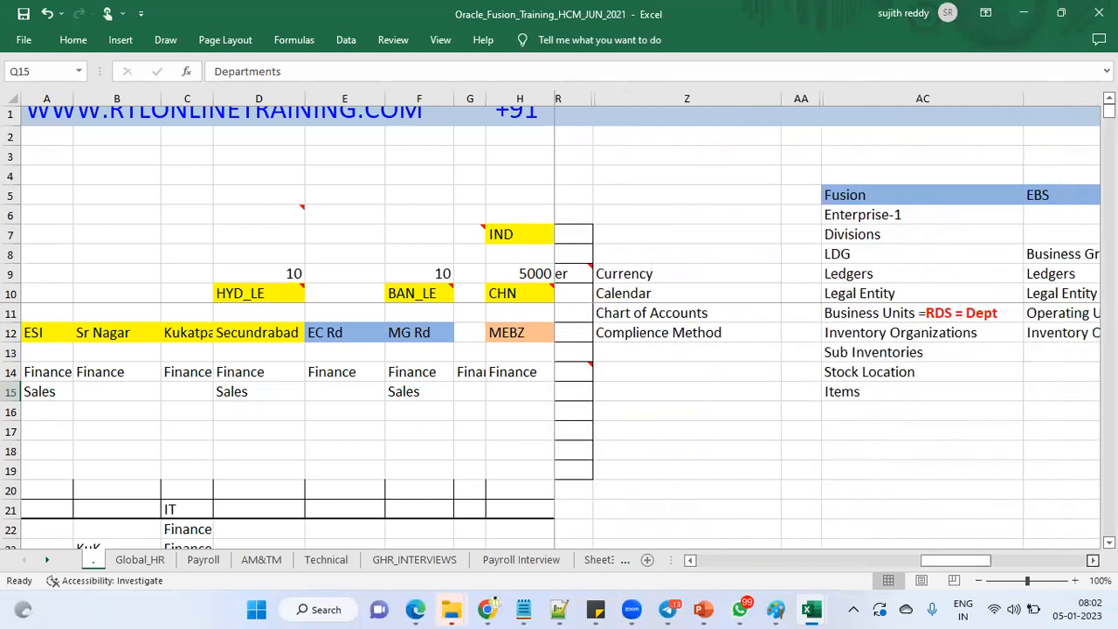
pyautogui.hscroll(1, 827, 329)
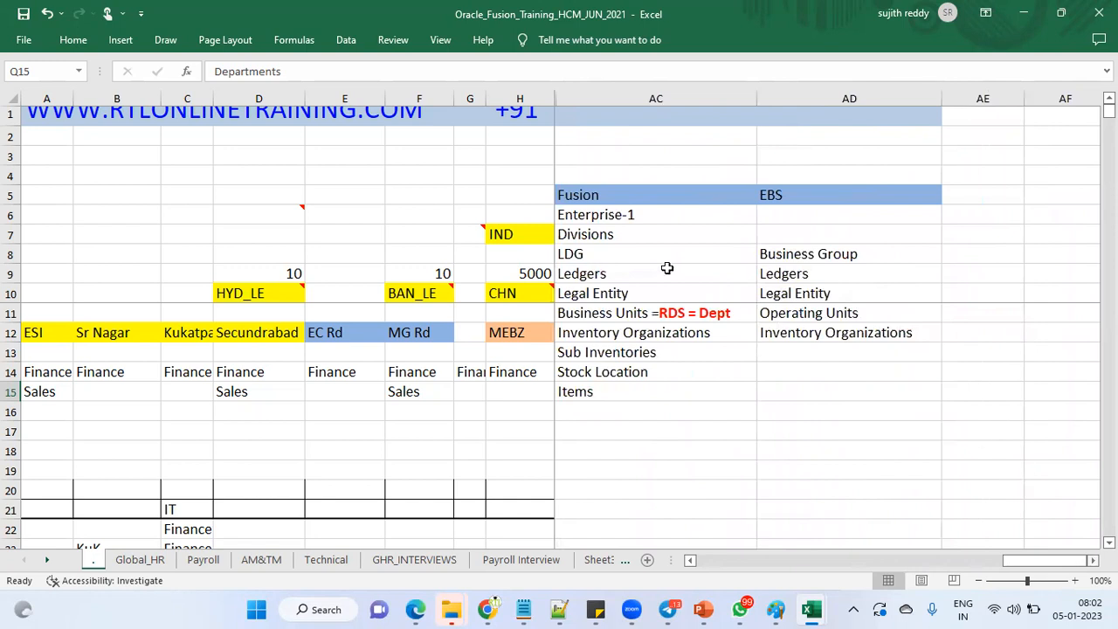
pyautogui.click(621, 195)
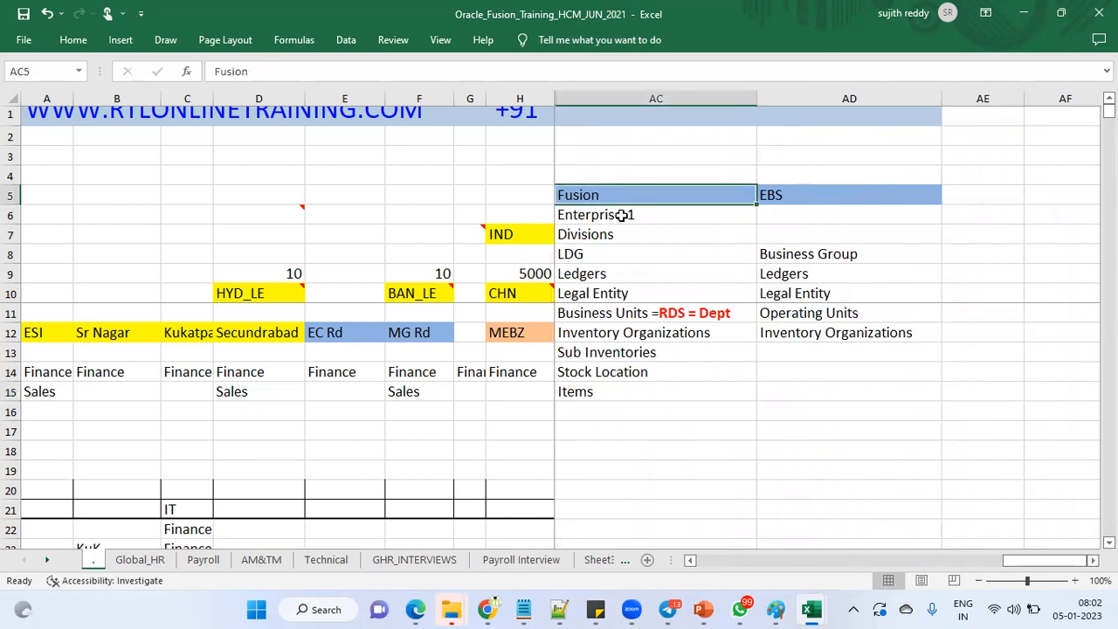
pyautogui.click(621, 215)
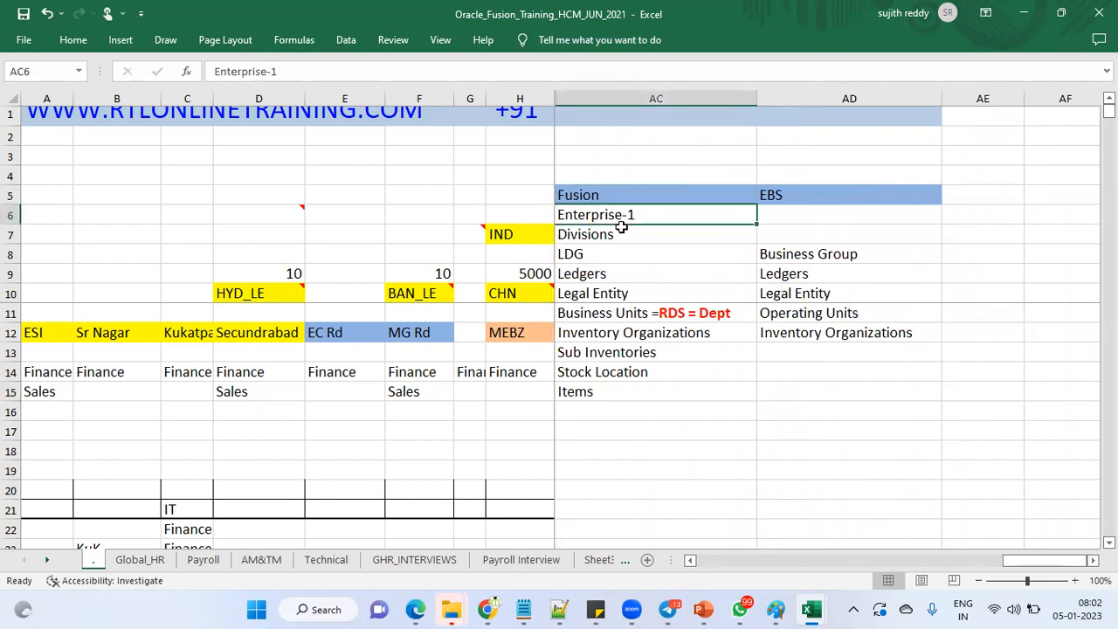
pyautogui.click(621, 234)
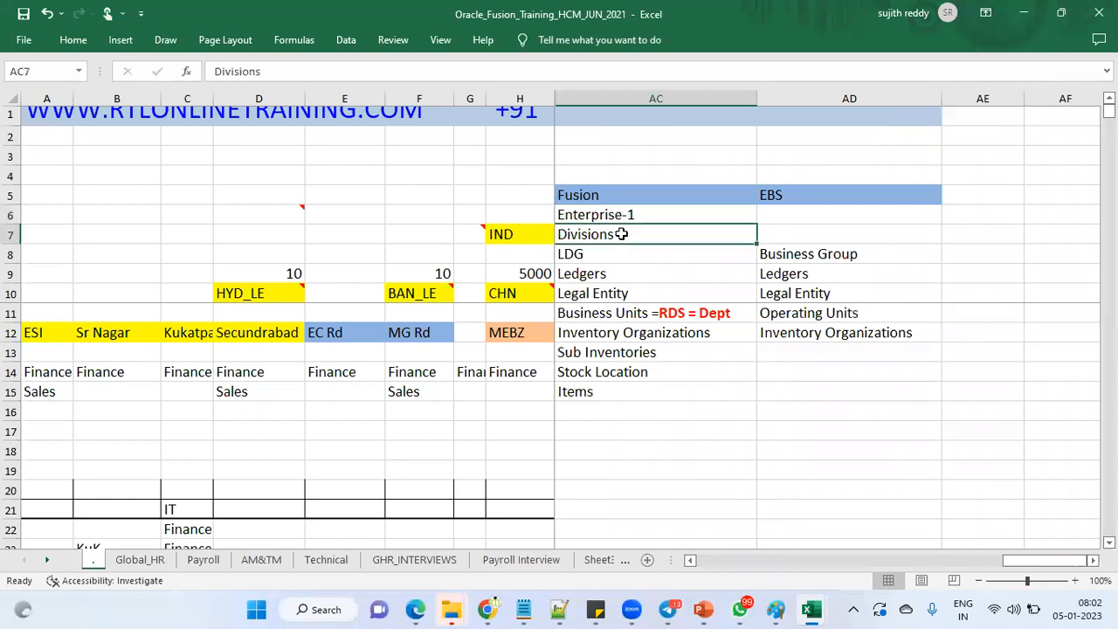
pyautogui.click(622, 255)
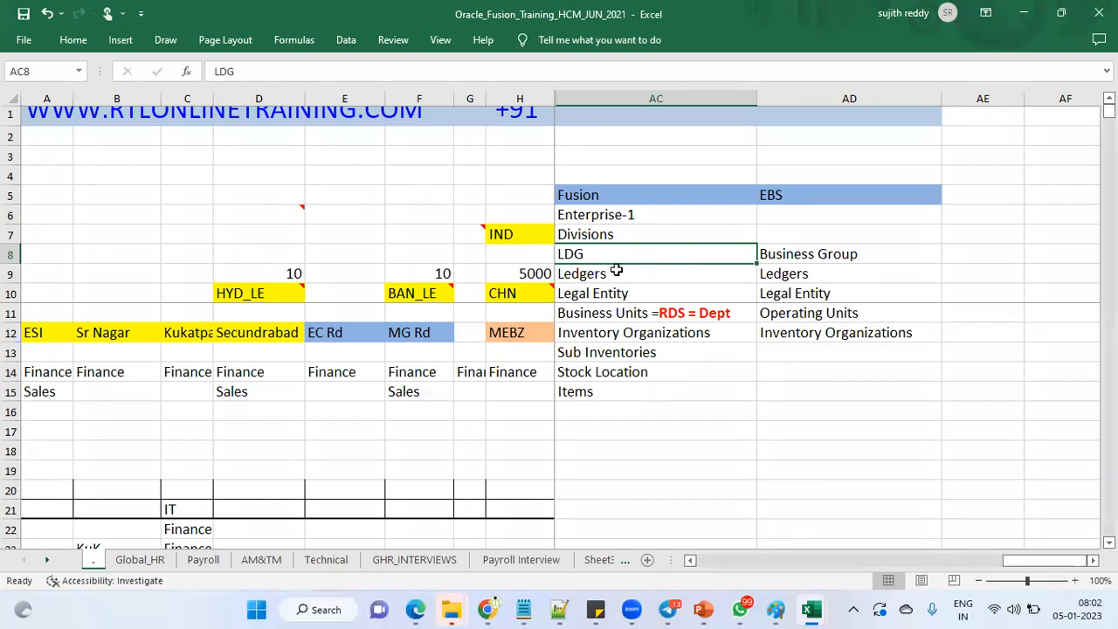
pyautogui.click(628, 277)
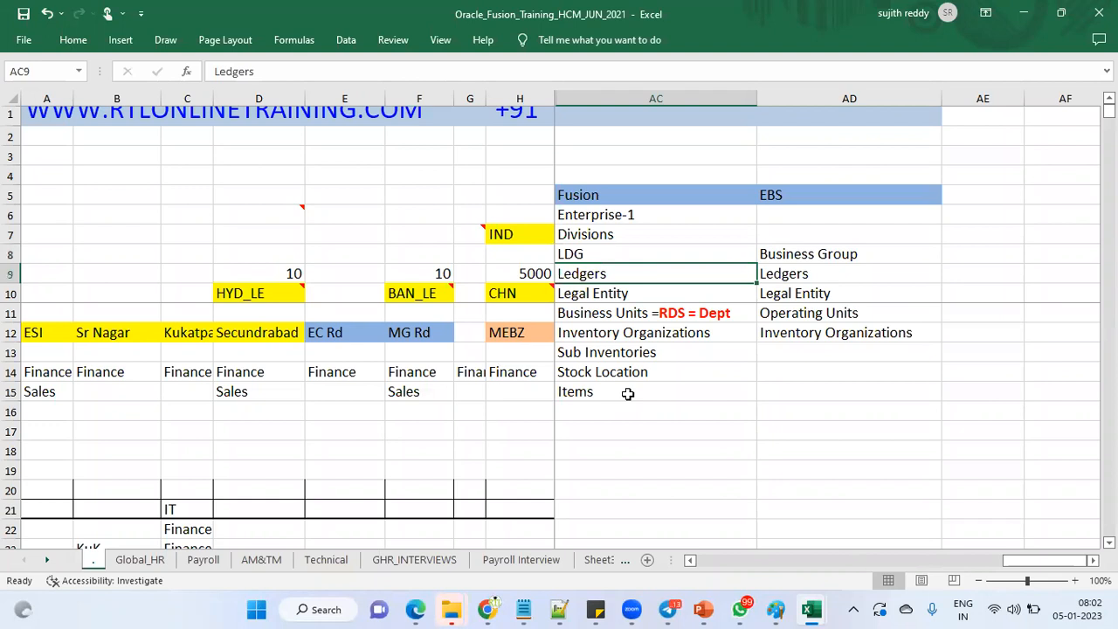
pyautogui.click(631, 296)
pyautogui.click(656, 313)
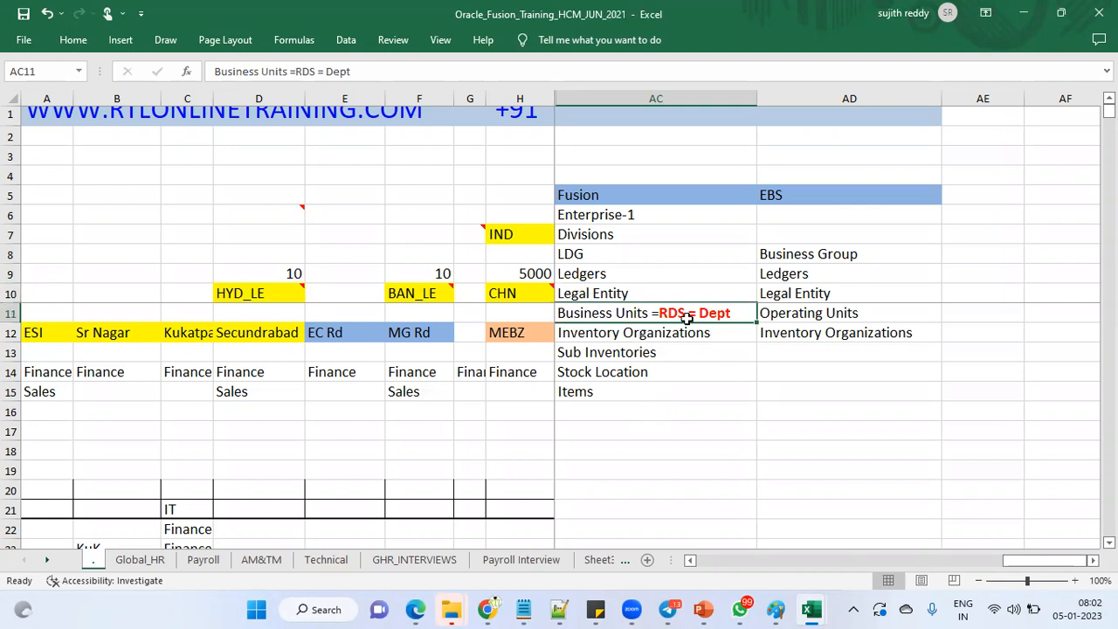
pyautogui.moveTo(637, 332); pyautogui.dragTo(637, 384)
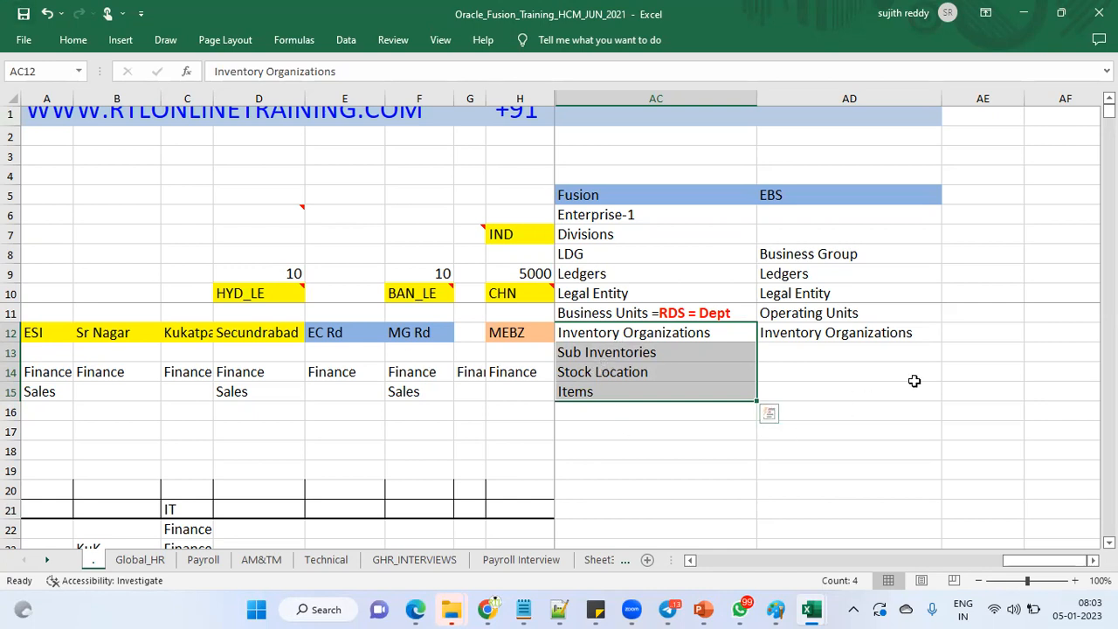
pyautogui.click(641, 218)
pyautogui.click(644, 236)
pyautogui.click(642, 254)
pyautogui.click(640, 274)
pyautogui.click(641, 300)
pyautogui.click(641, 313)
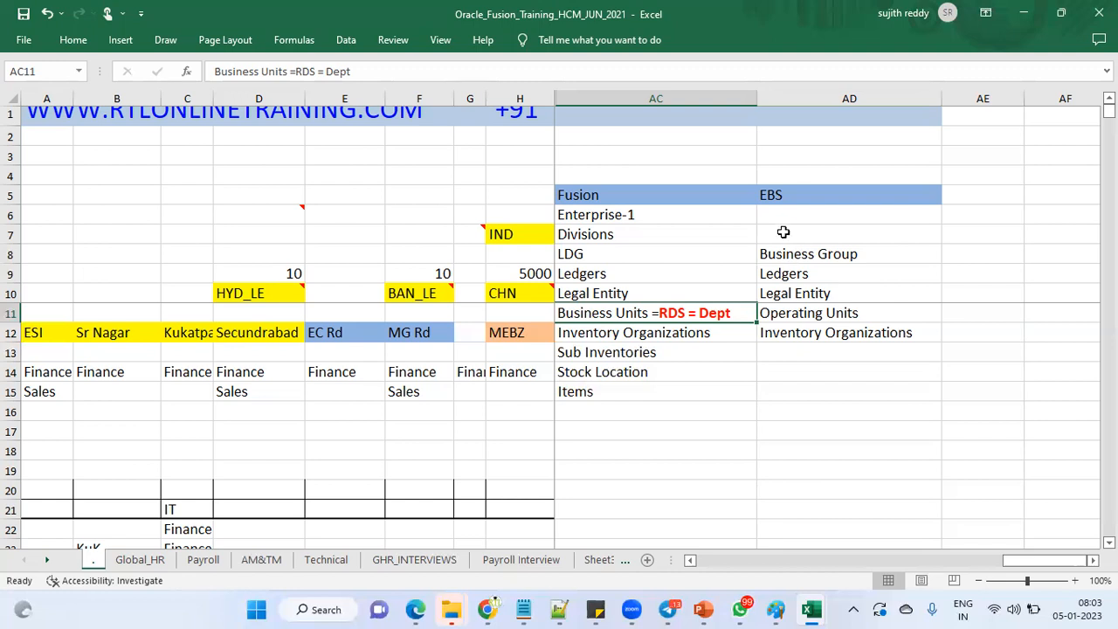
pyautogui.moveTo(781, 198); pyautogui.dragTo(784, 335)
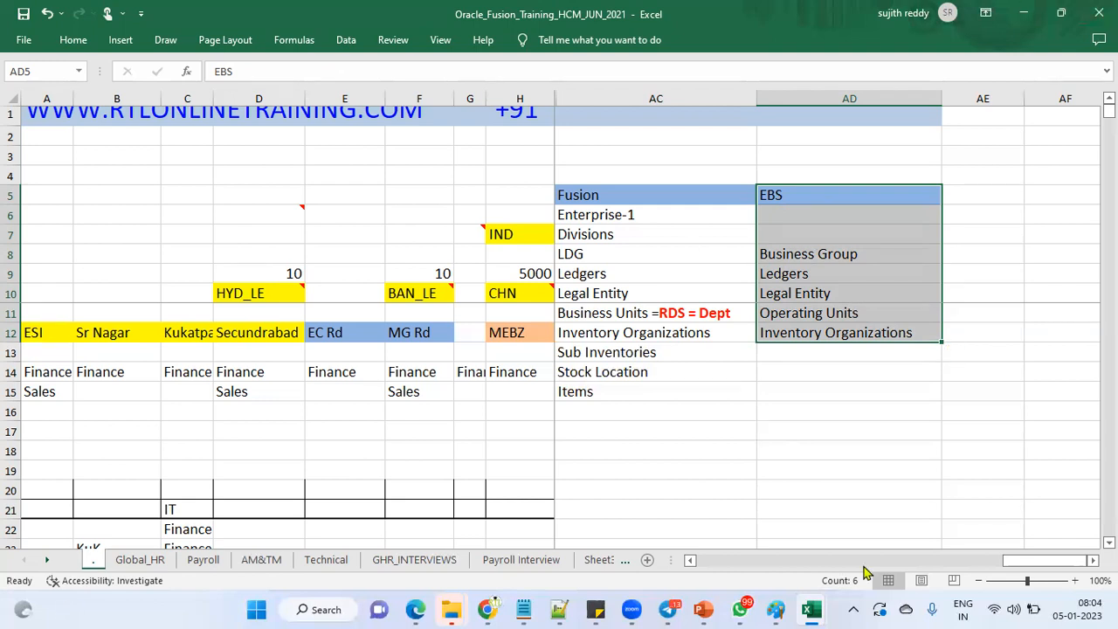
pyautogui.moveTo(810, 254); pyautogui.dragTo(674, 252)
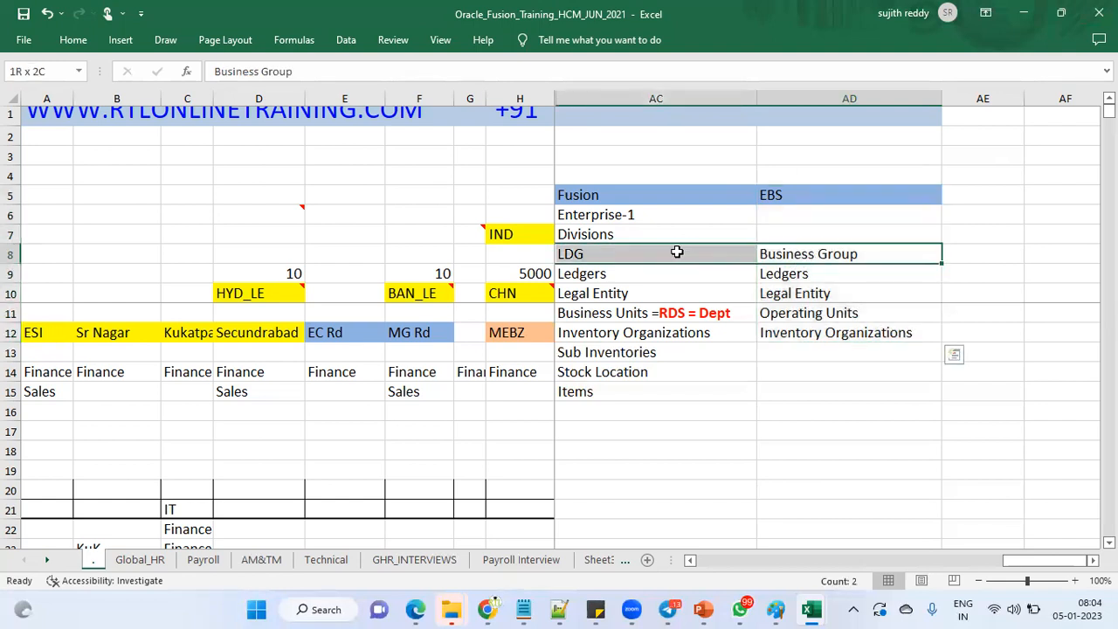
pyautogui.moveTo(774, 276); pyautogui.dragTo(720, 277)
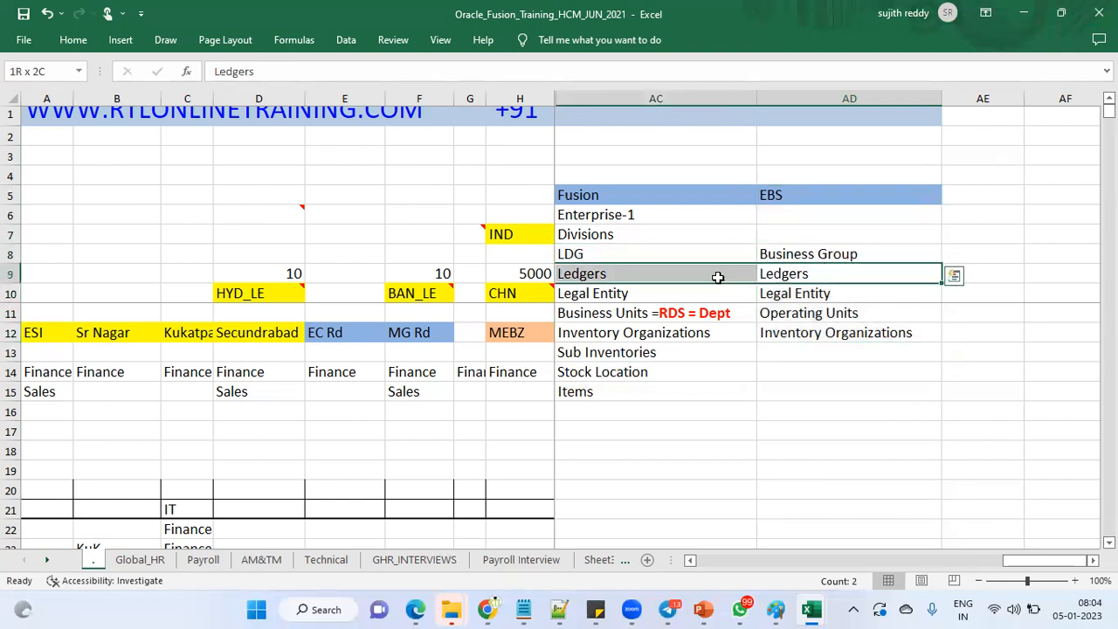
pyautogui.moveTo(786, 297); pyautogui.dragTo(719, 295)
pyautogui.click(826, 317)
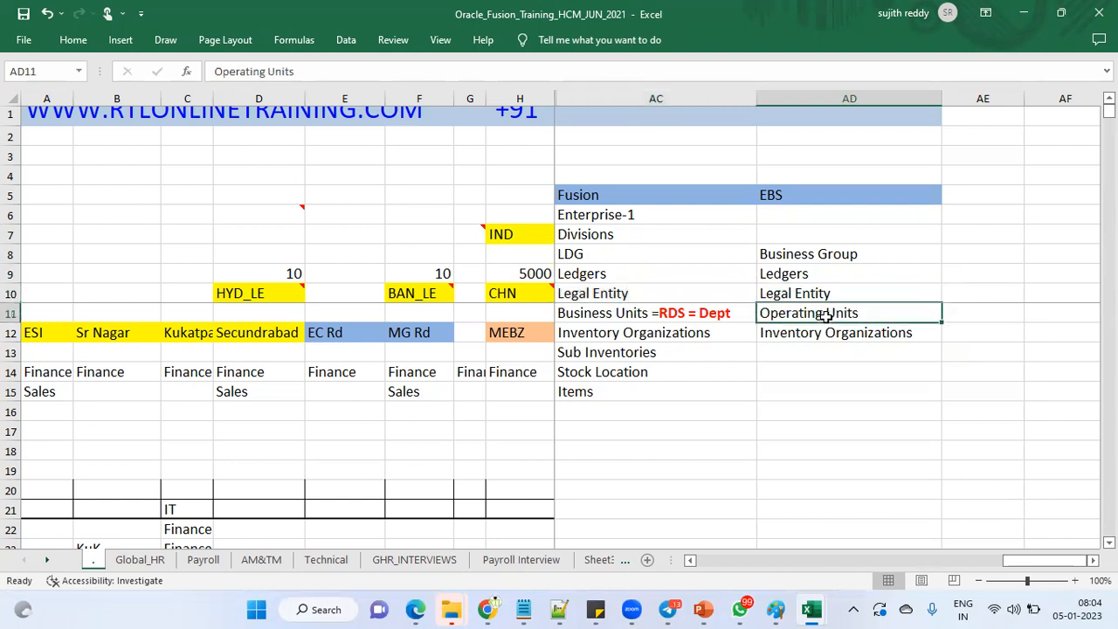
pyautogui.click(631, 316)
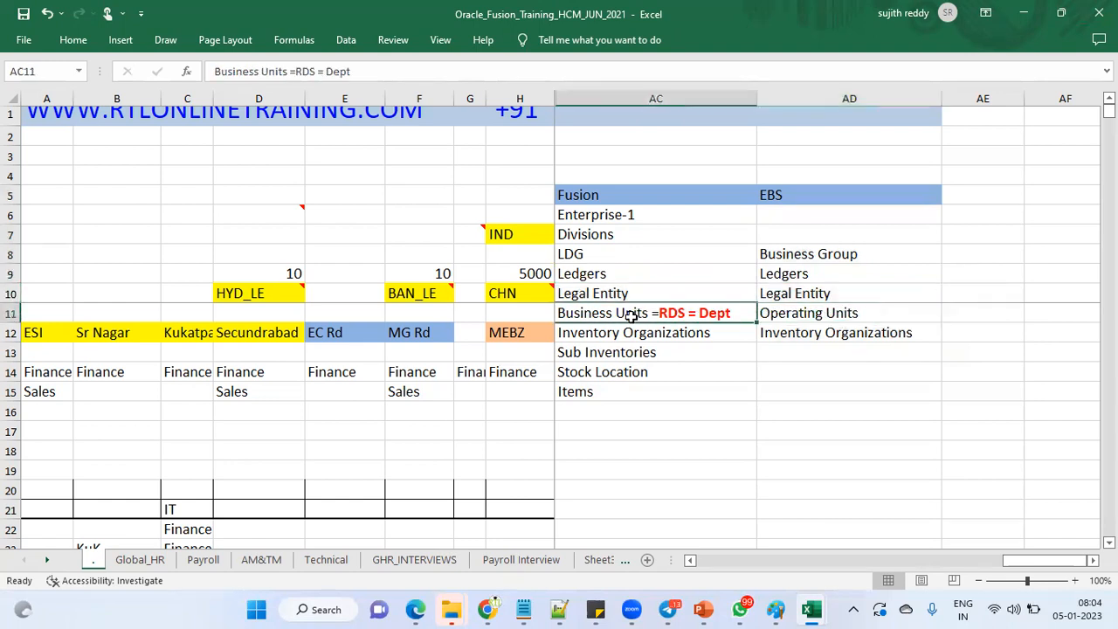
pyautogui.click(782, 333)
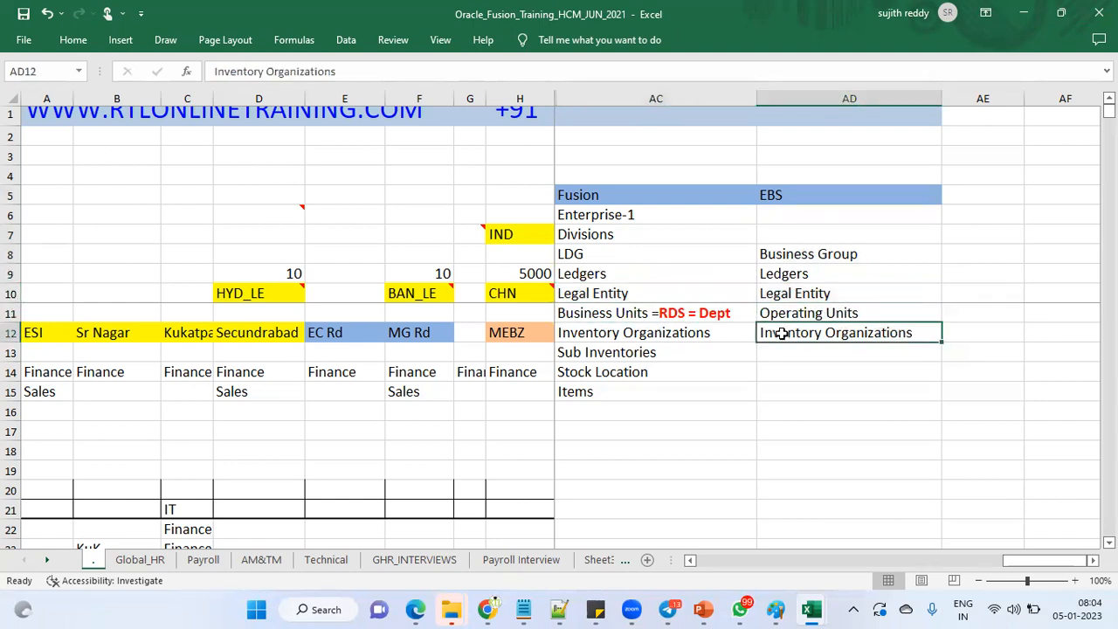
pyautogui.click(679, 333)
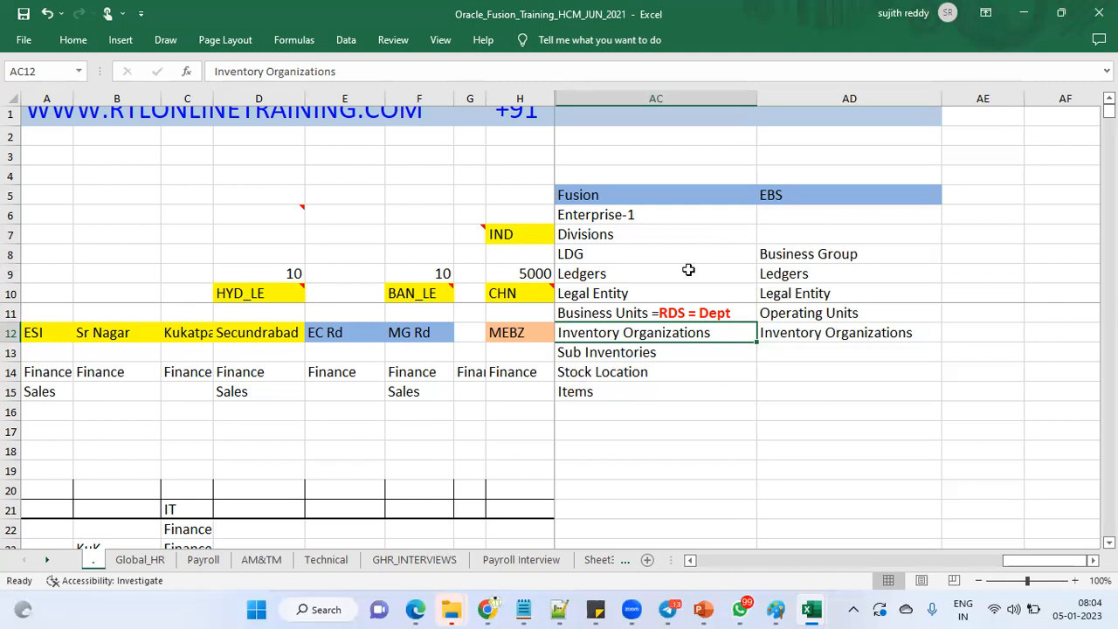
pyautogui.moveTo(602, 610)
pyautogui.moveTo(409, 609)
pyautogui.click(484, 550)
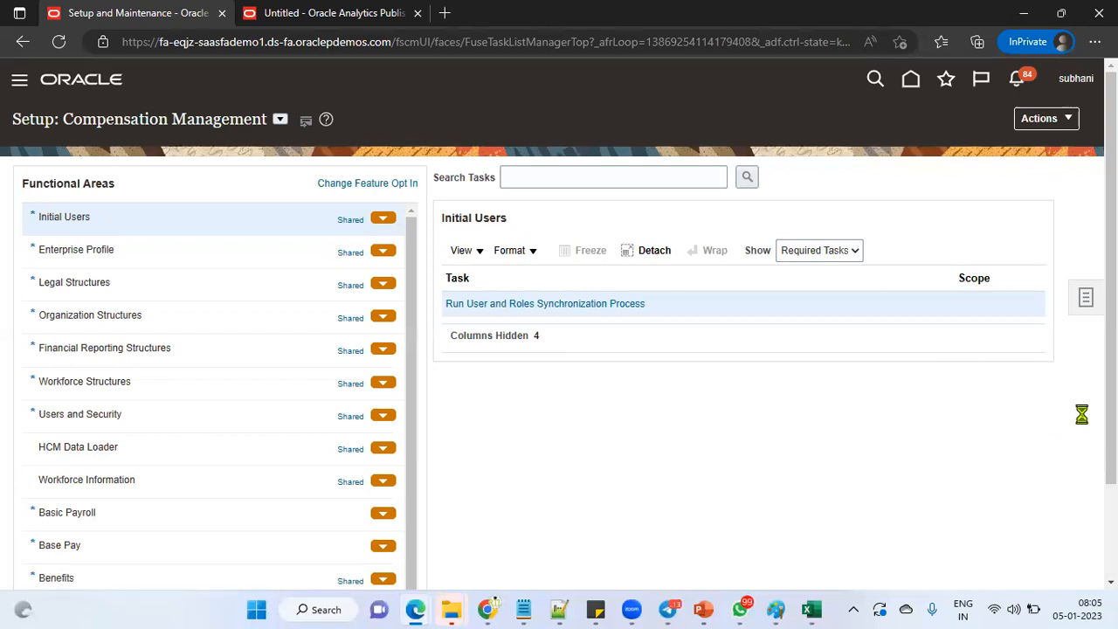
# Step: Sign out of Oracle, sign back in with a saved account, then return to the Excel workbook
pyautogui.click(1048, 111)
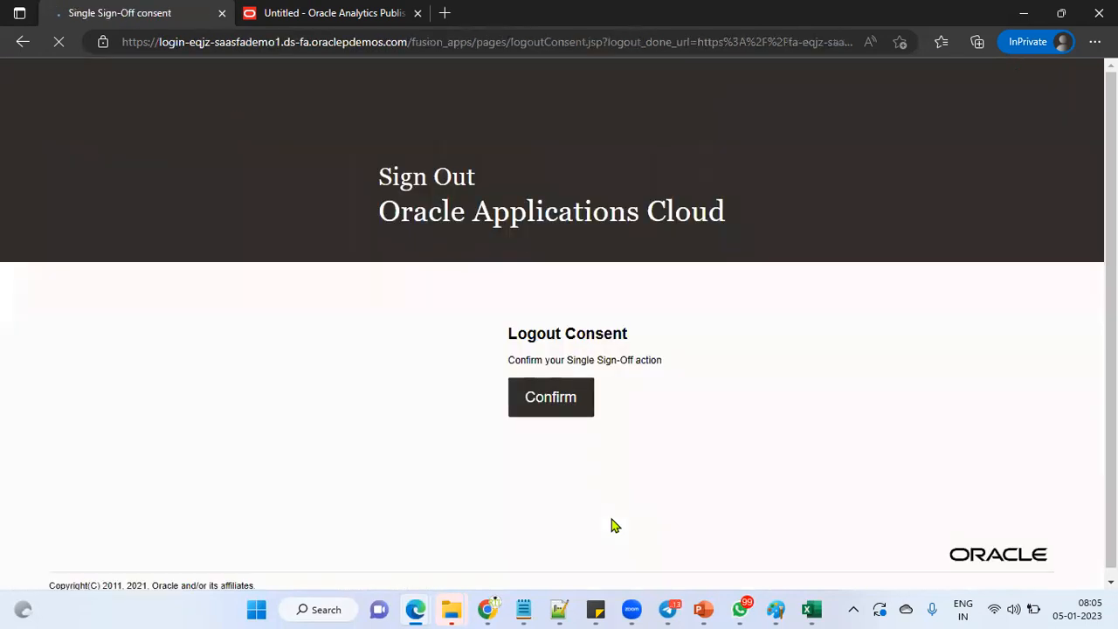
pyautogui.click(536, 399)
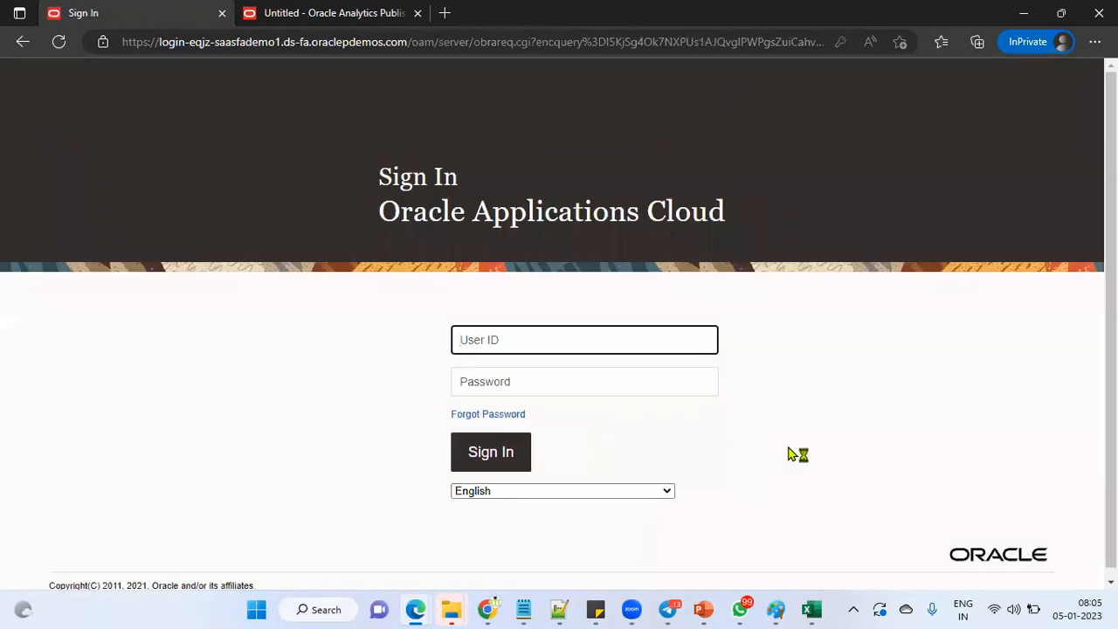
pyautogui.click(548, 345)
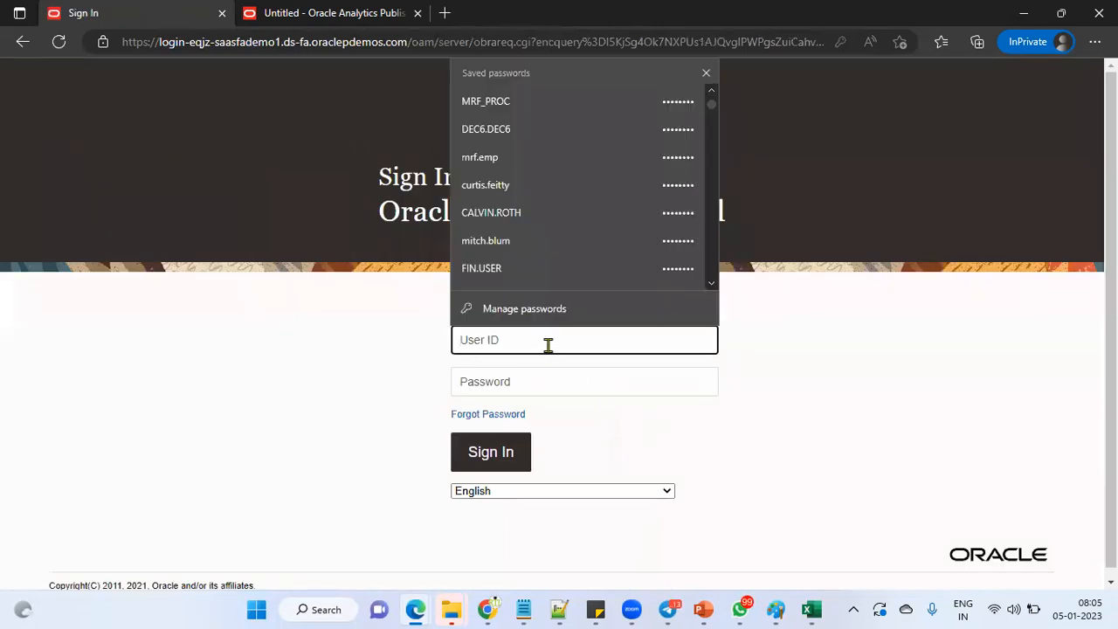
pyautogui.scroll(-1, 594, 218)
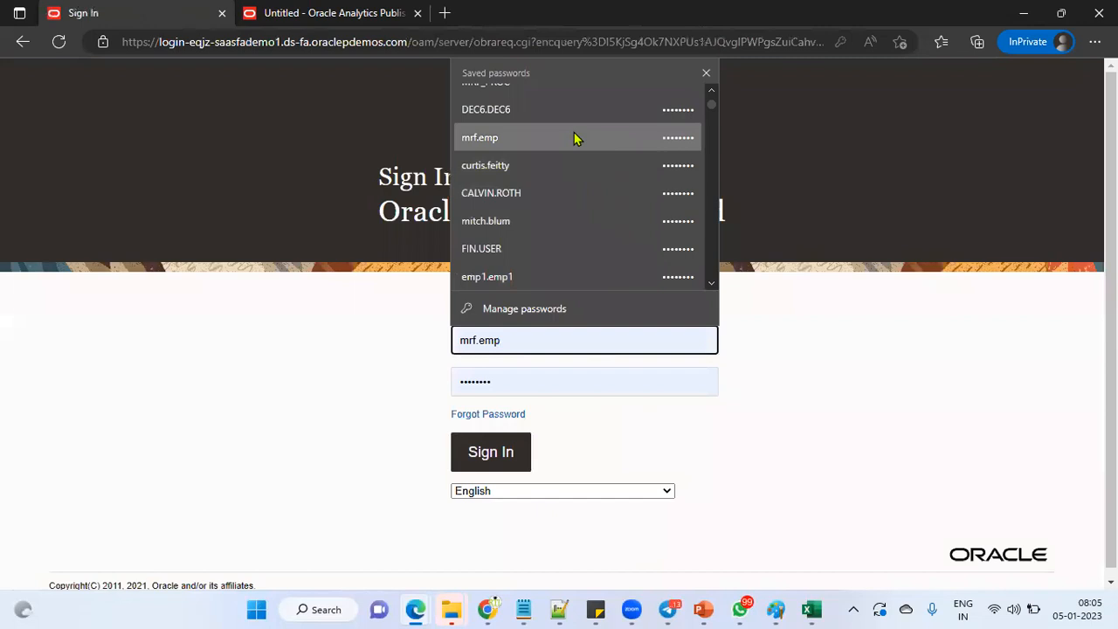
pyautogui.click(559, 102)
pyautogui.click(508, 461)
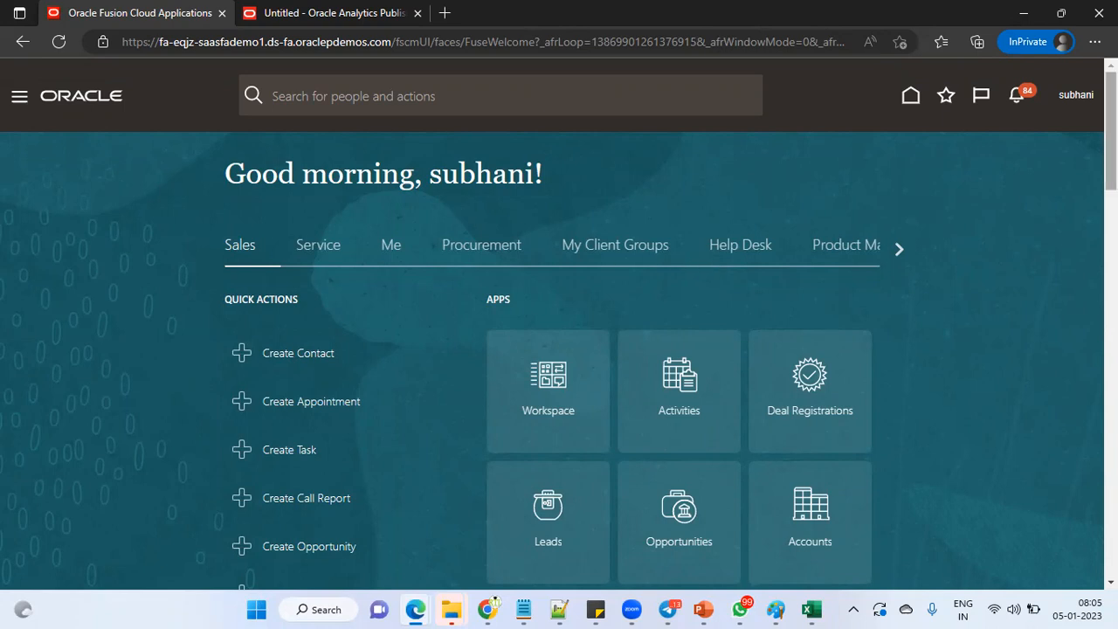
pyautogui.moveTo(817, 610)
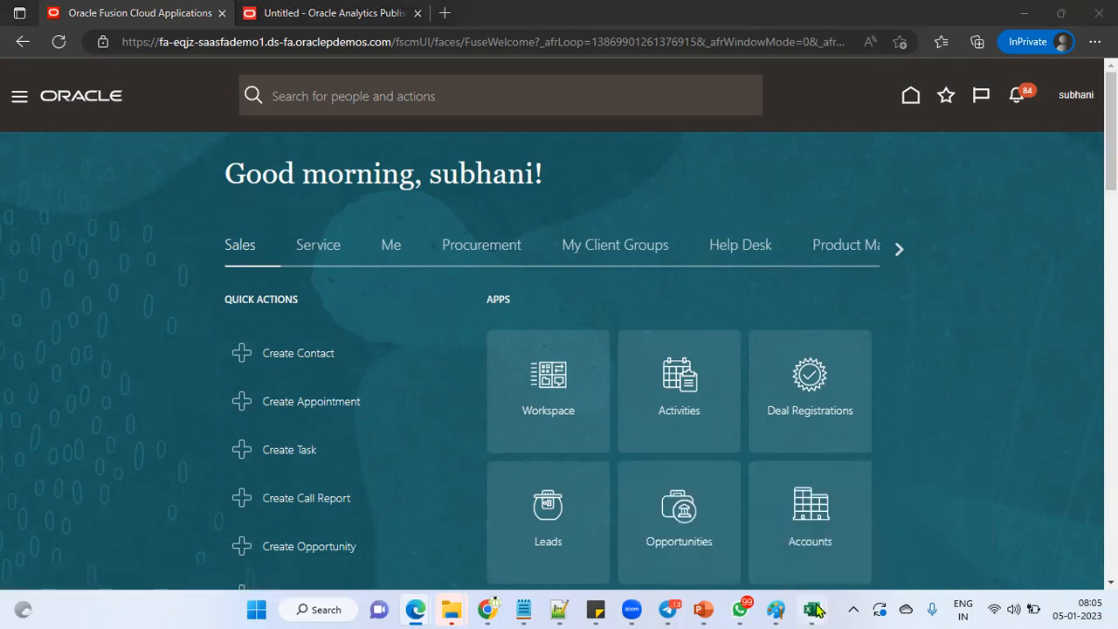
pyautogui.click(874, 550)
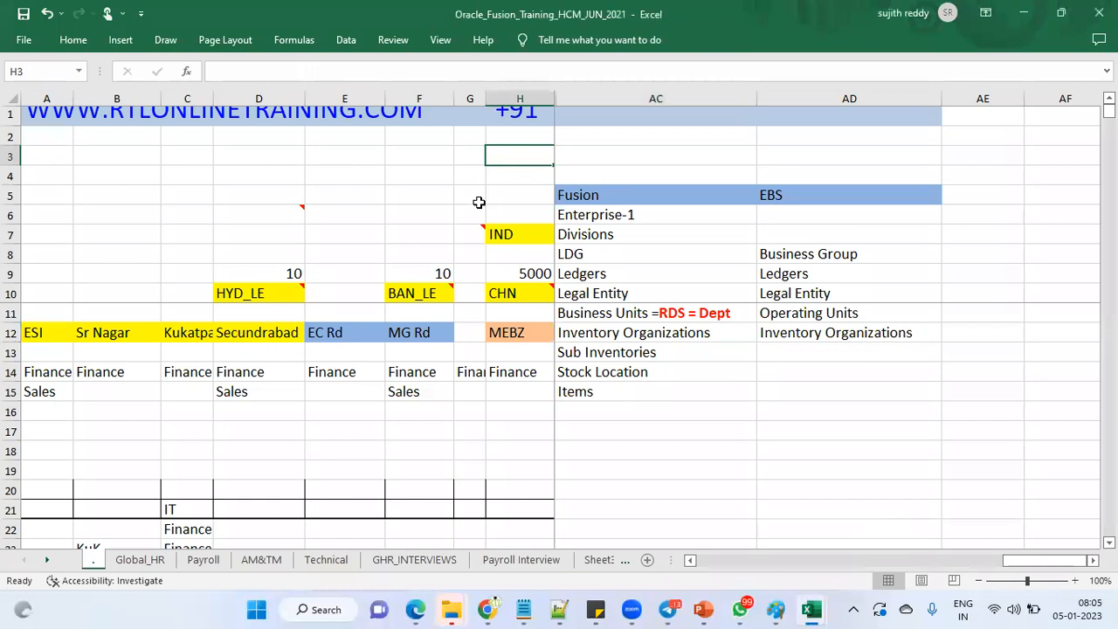
# Step: Scroll the workbook toward column I and select H2 and the ESC-One Time Setup heading in Q2
pyautogui.click(810, 559)
pyautogui.moveTo(807, 568); pyautogui.dragTo(725, 566)
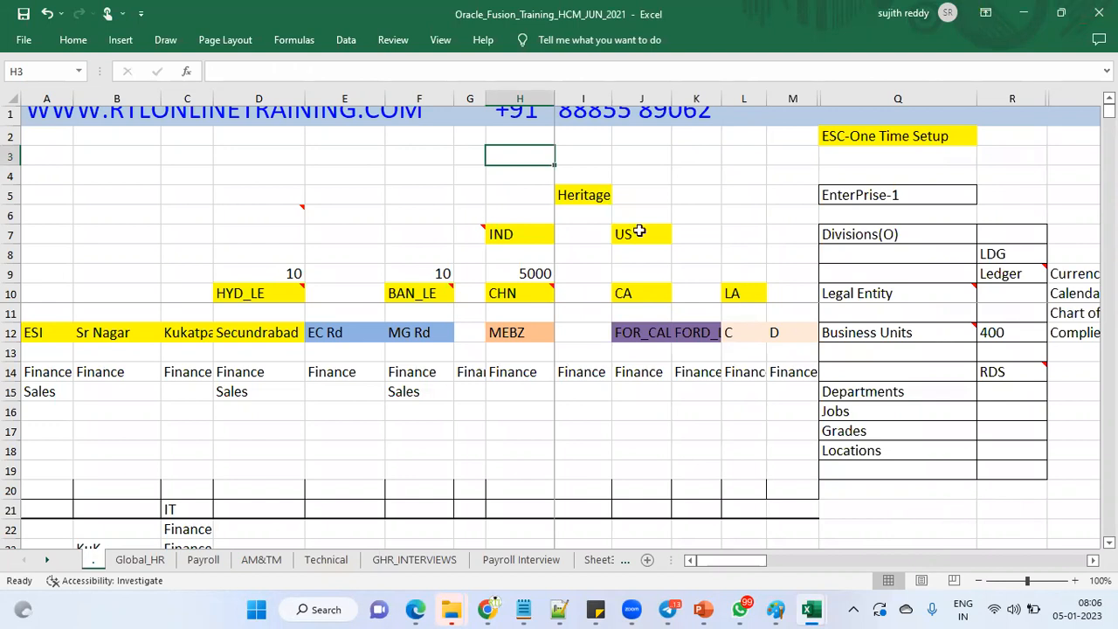
pyautogui.click(522, 137)
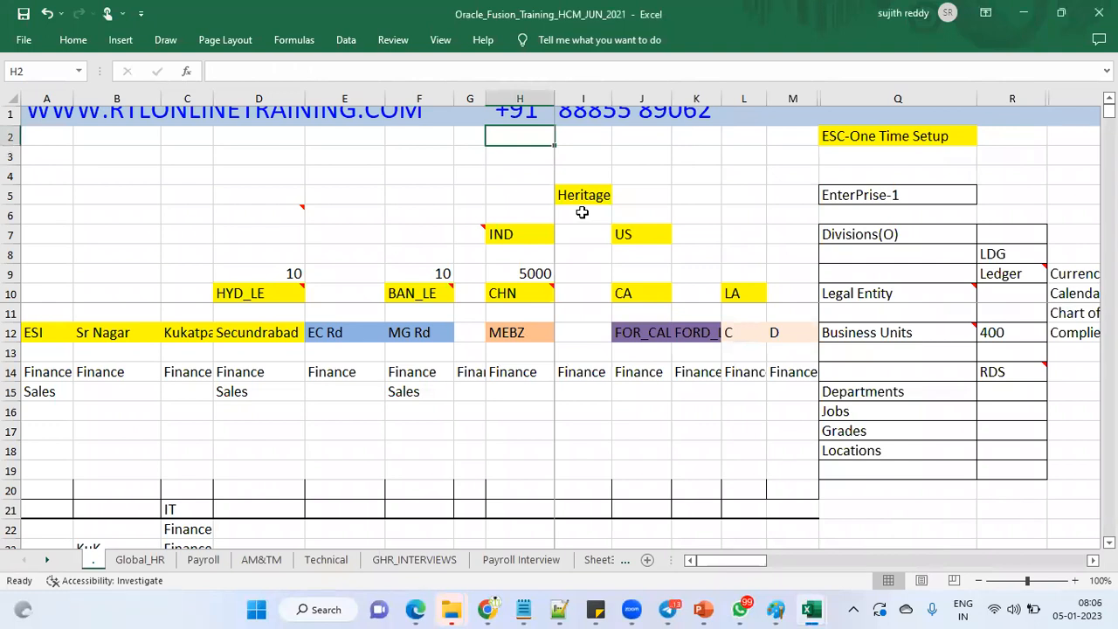
pyautogui.click(859, 139)
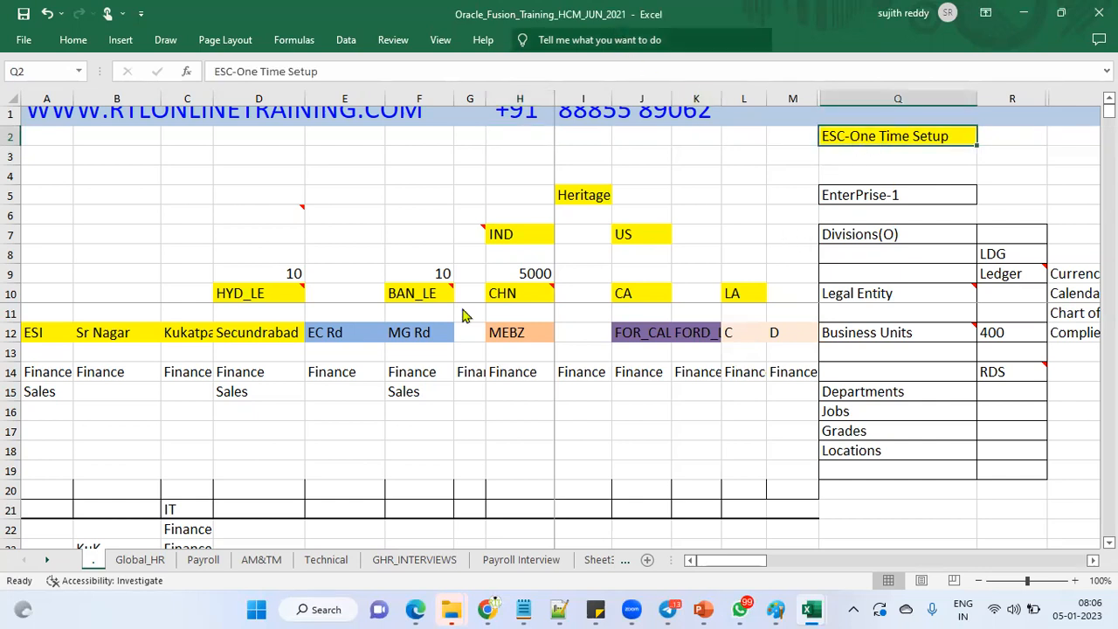
pyautogui.click(726, 182)
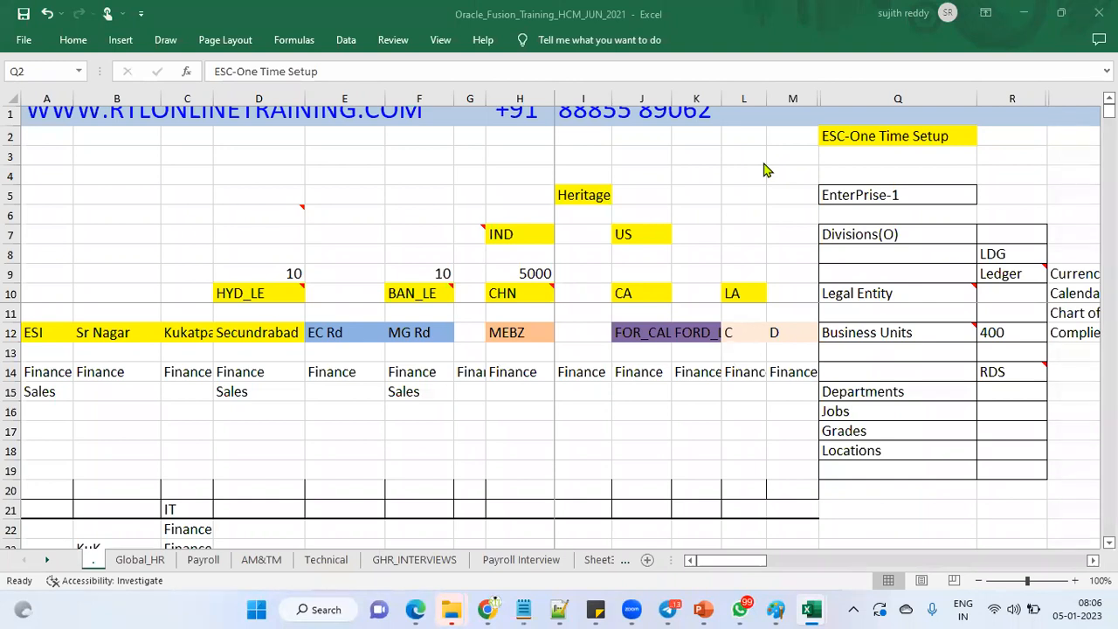
pyautogui.click(884, 137)
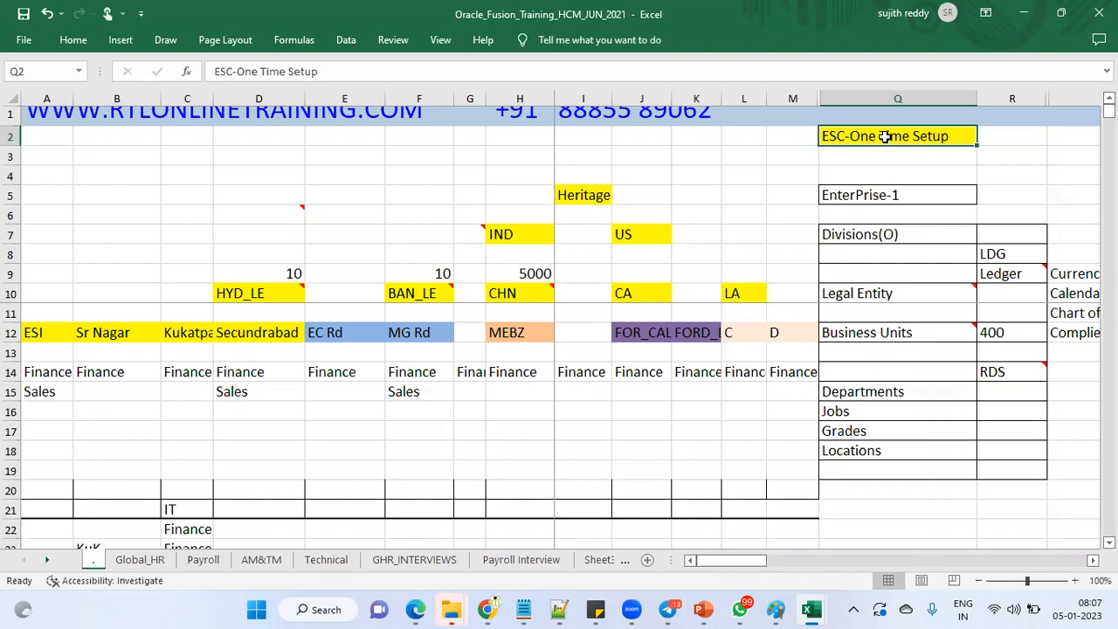
pyautogui.click(494, 40)
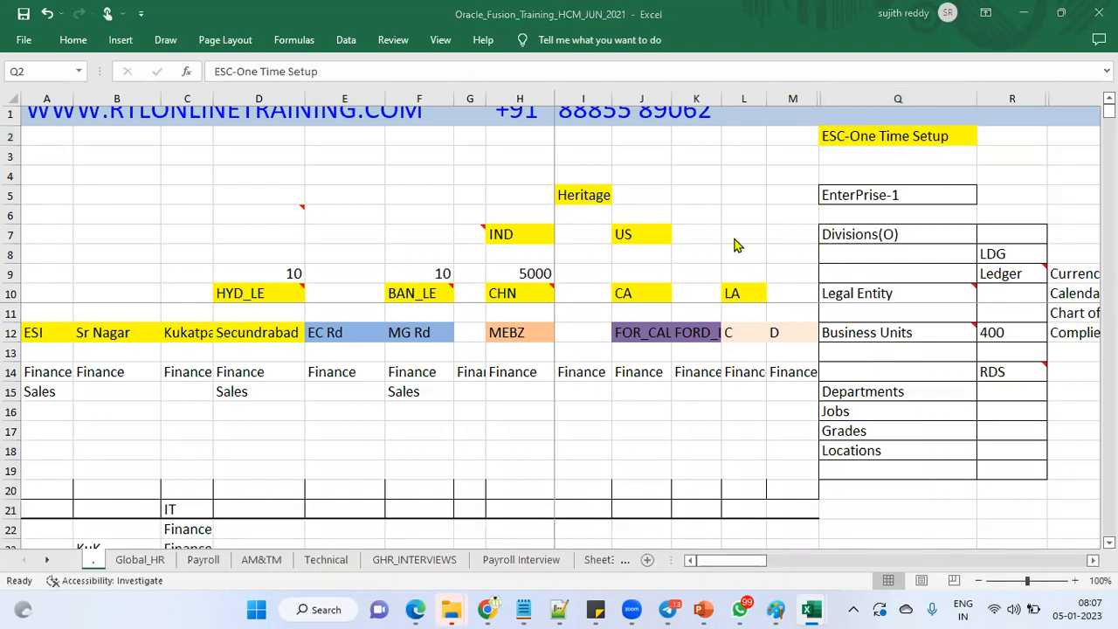
pyautogui.click(852, 144)
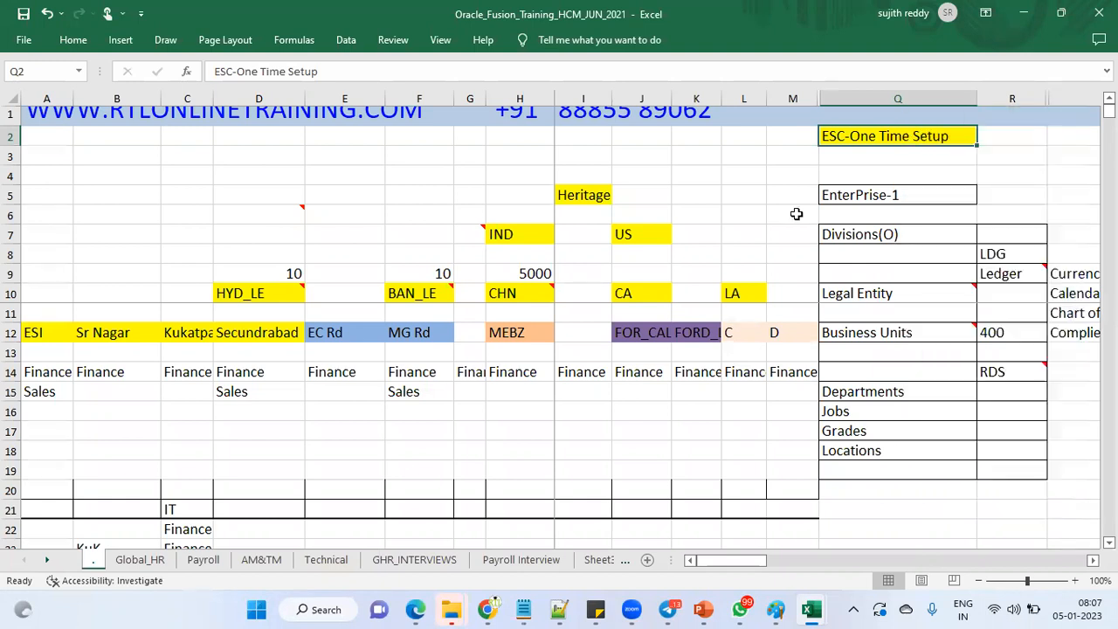
pyautogui.click(416, 610)
pyautogui.click(469, 535)
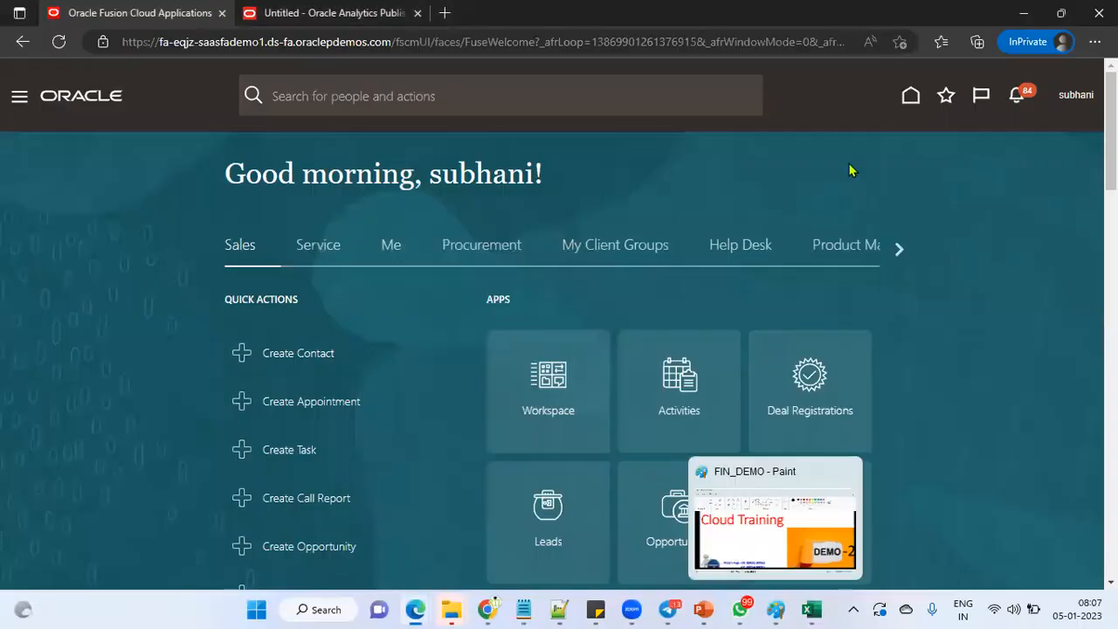
# Step: Go to Setup and Maintenance and switch the browser to full screen
pyautogui.click(1077, 96)
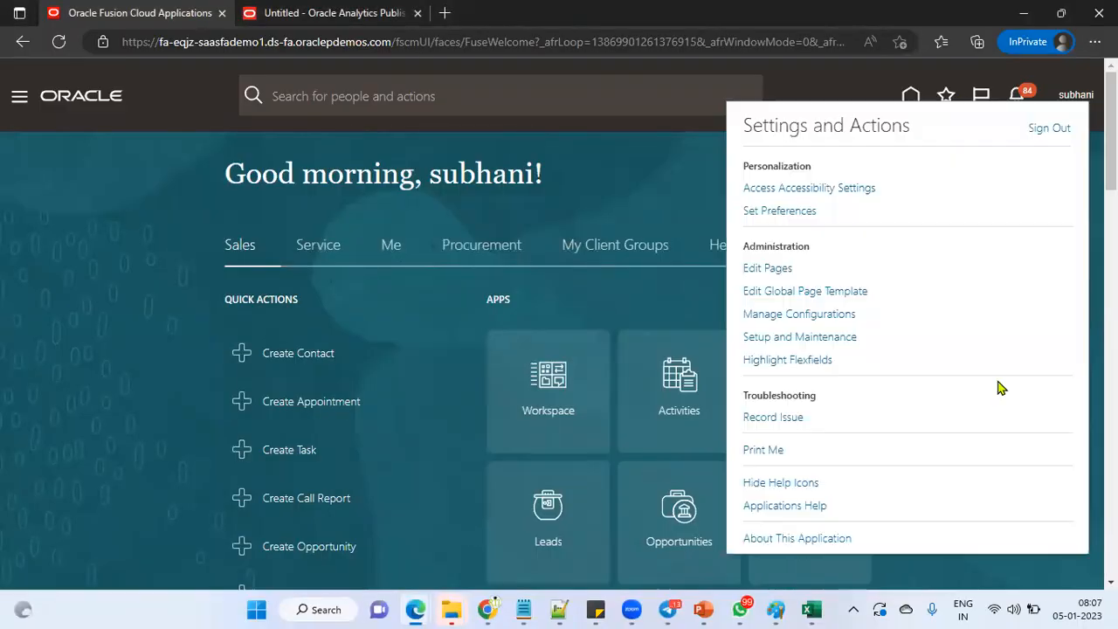
pyautogui.click(778, 337)
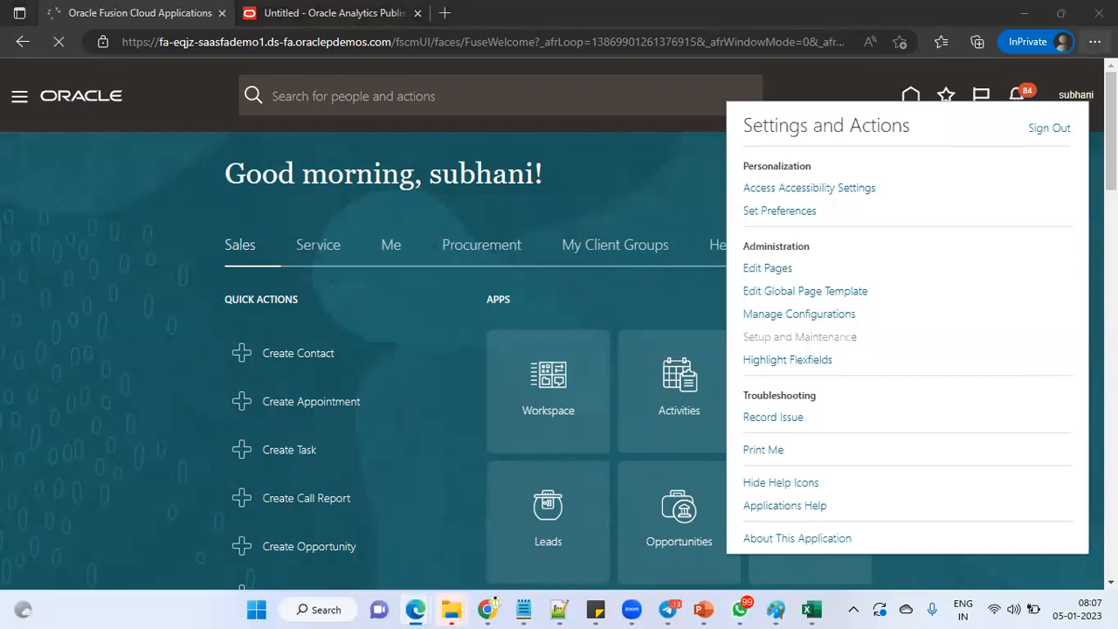
pyautogui.click(1095, 42)
pyautogui.click(1065, 110)
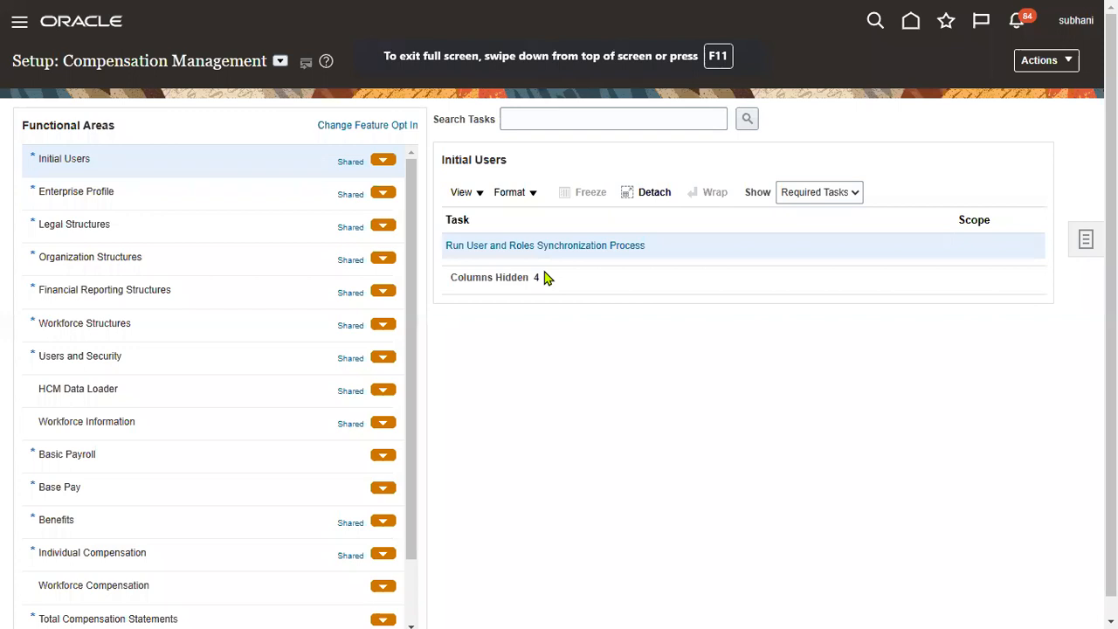
# Step: Search setup tasks for 'establish enterprise' to list the Enterprise Profile tasks
pyautogui.click(559, 117)
pyautogui.click(906, 123)
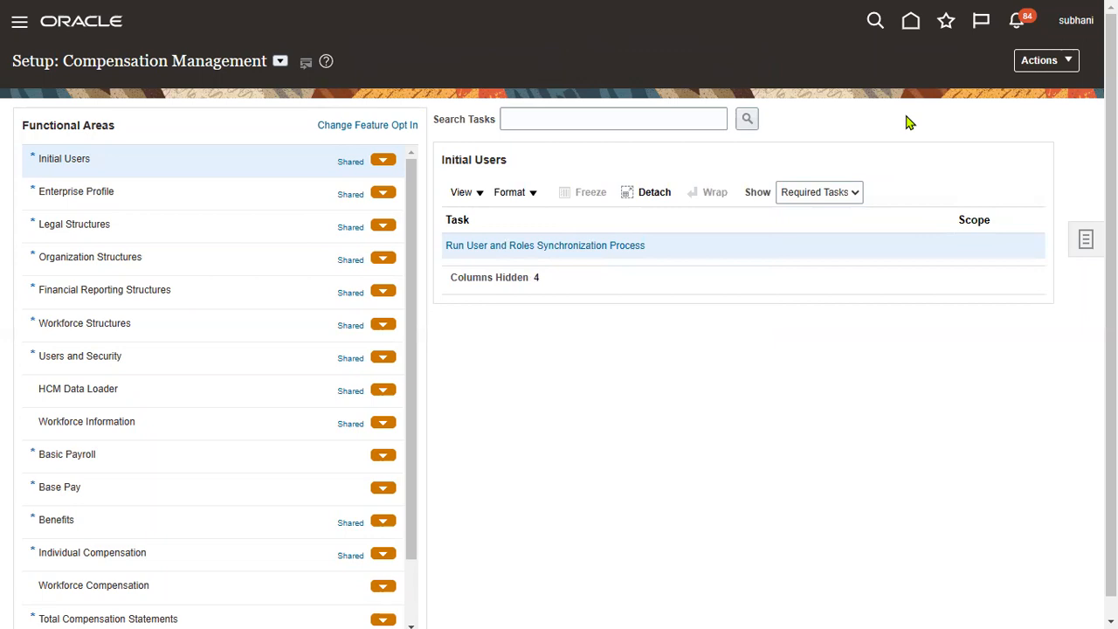
pyautogui.click(652, 120)
pyautogui.write('establish enter')
pyautogui.click(607, 172)
pyautogui.click(749, 122)
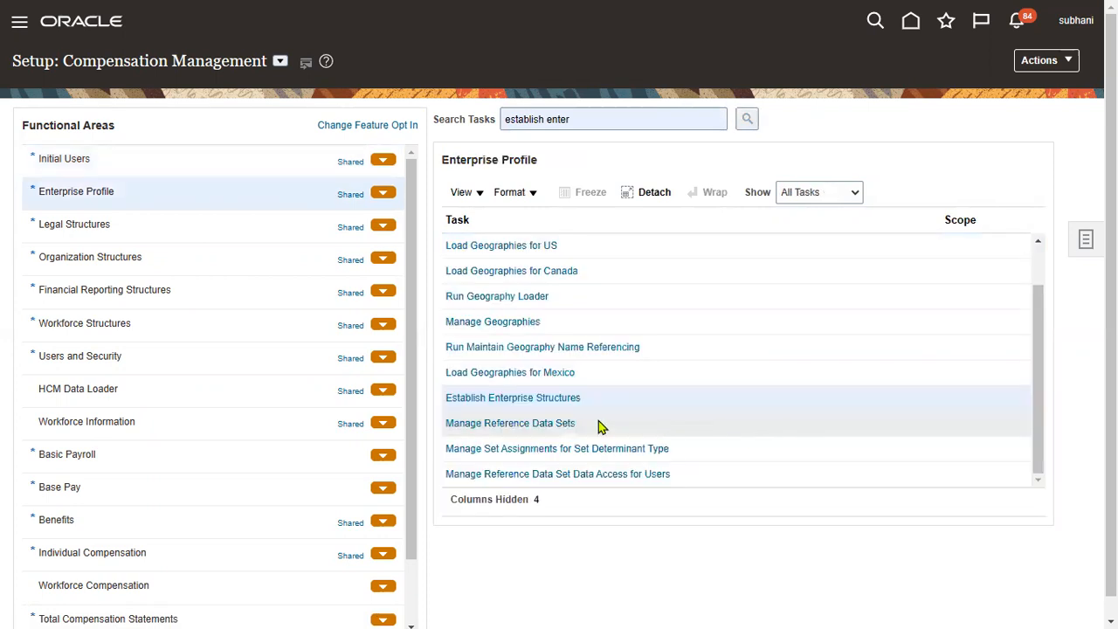
# Step: Open Establish Enterprise Structures and review the configurations, noting IAMPL as the only loaded one
pyautogui.click(566, 397)
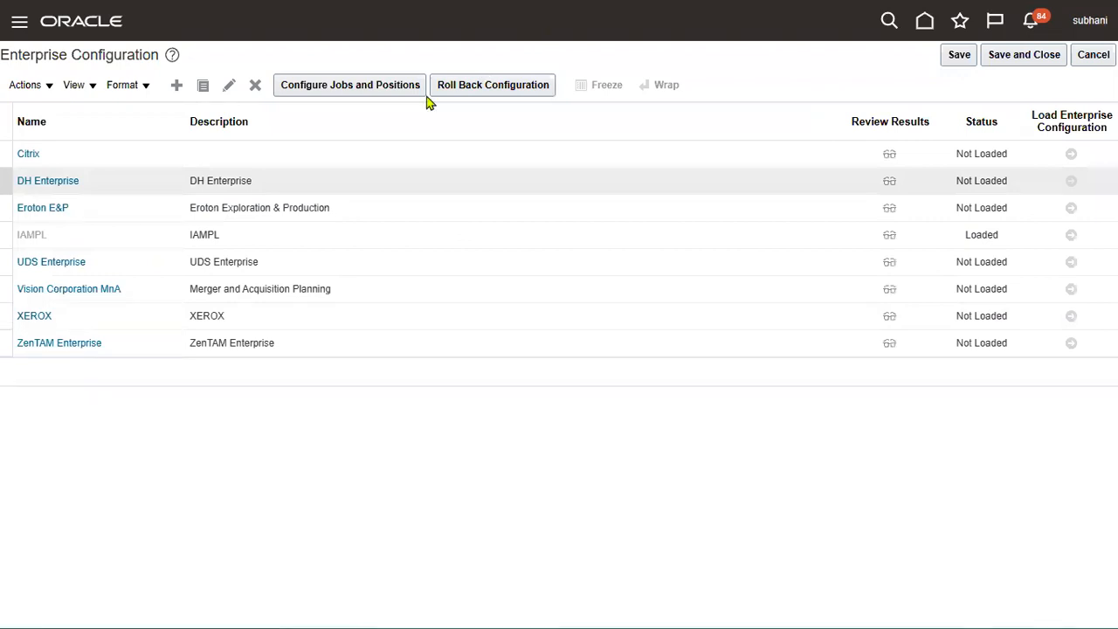
pyautogui.moveTo(9, 107)
pyautogui.mouseDown()
pyautogui.moveTo(87, 257)
pyautogui.moveTo(137, 426)
pyautogui.mouseUp()
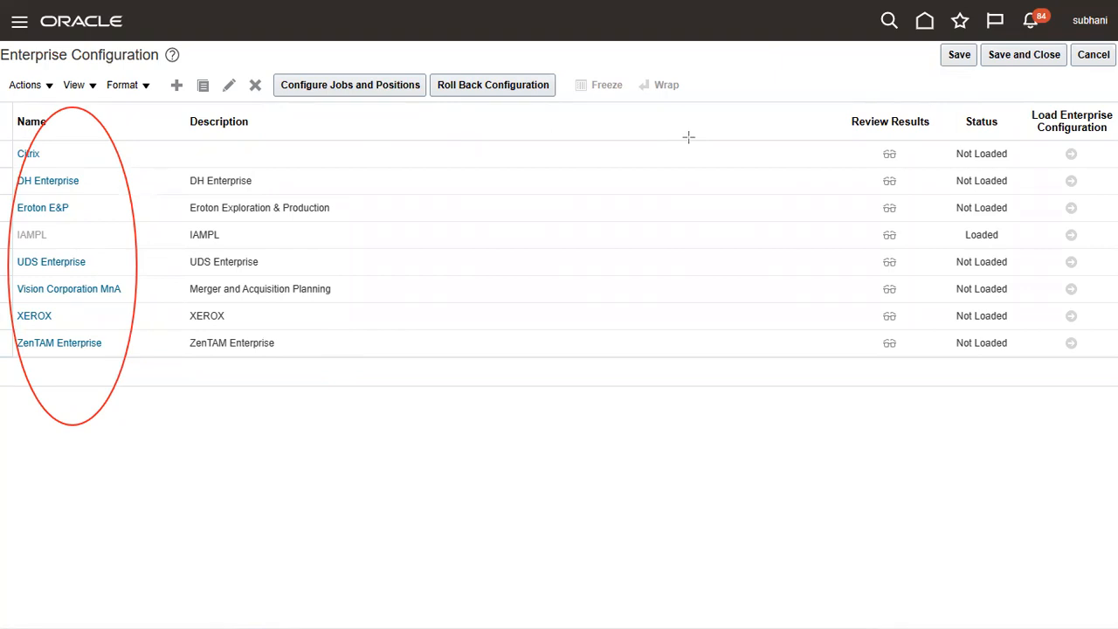
pyautogui.moveTo(953, 220)
pyautogui.mouseDown()
pyautogui.moveTo(954, 232)
pyautogui.moveTo(1016, 247)
pyautogui.mouseUp()
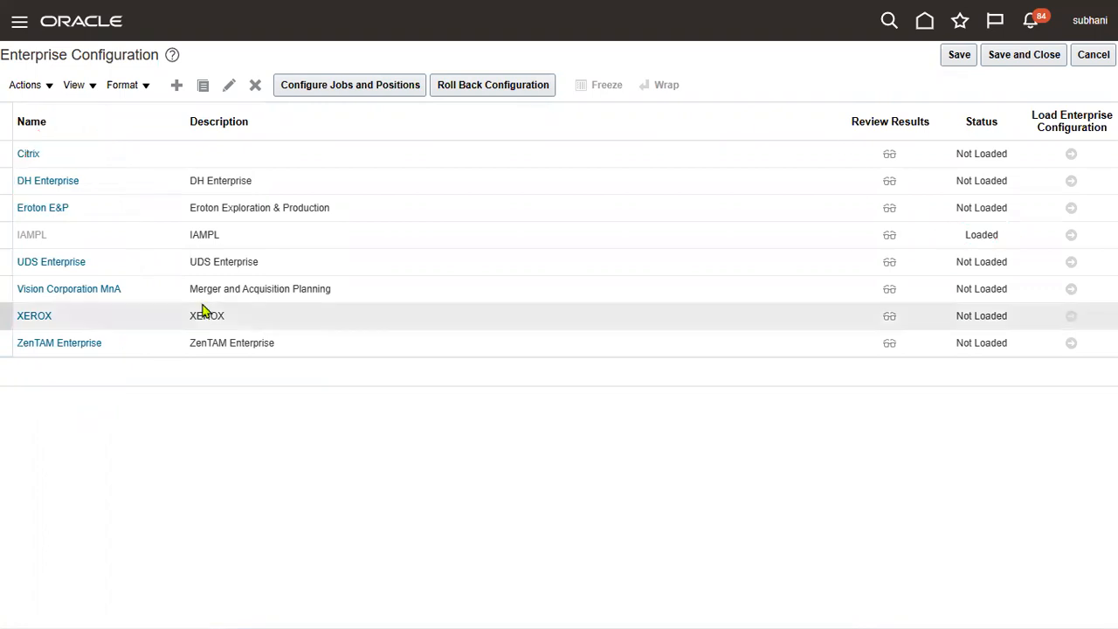
pyautogui.click(289, 241)
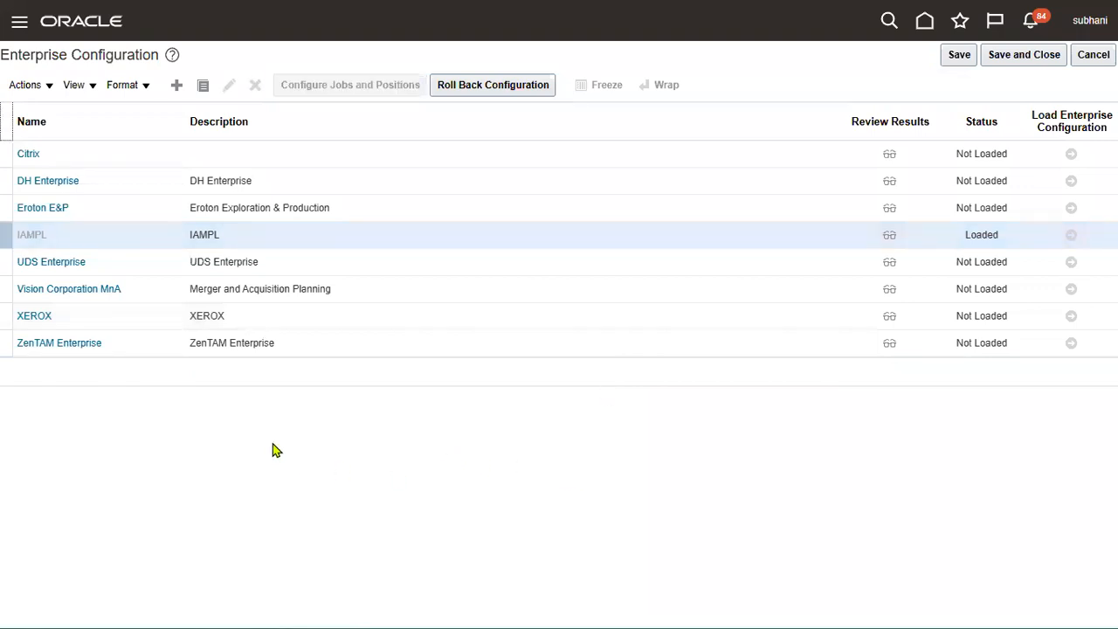
pyautogui.click(177, 86)
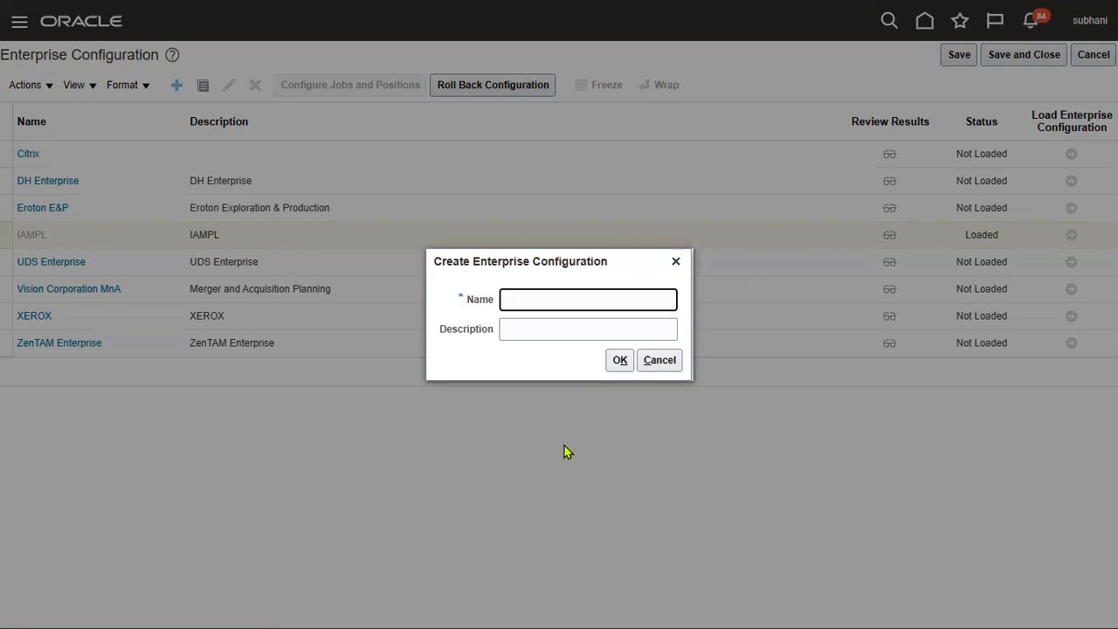
# Step: Create an enterprise configuration with name and description 'TATA Corporation'
pyautogui.write('TATA Corporation')
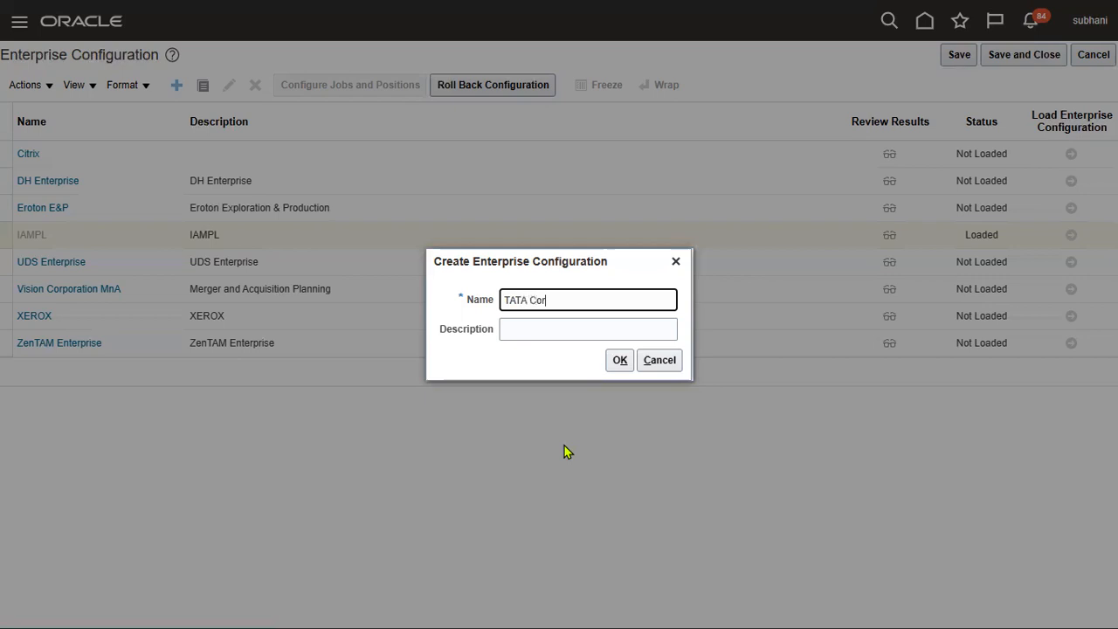
pyautogui.hotkey('ctrl', 'a')
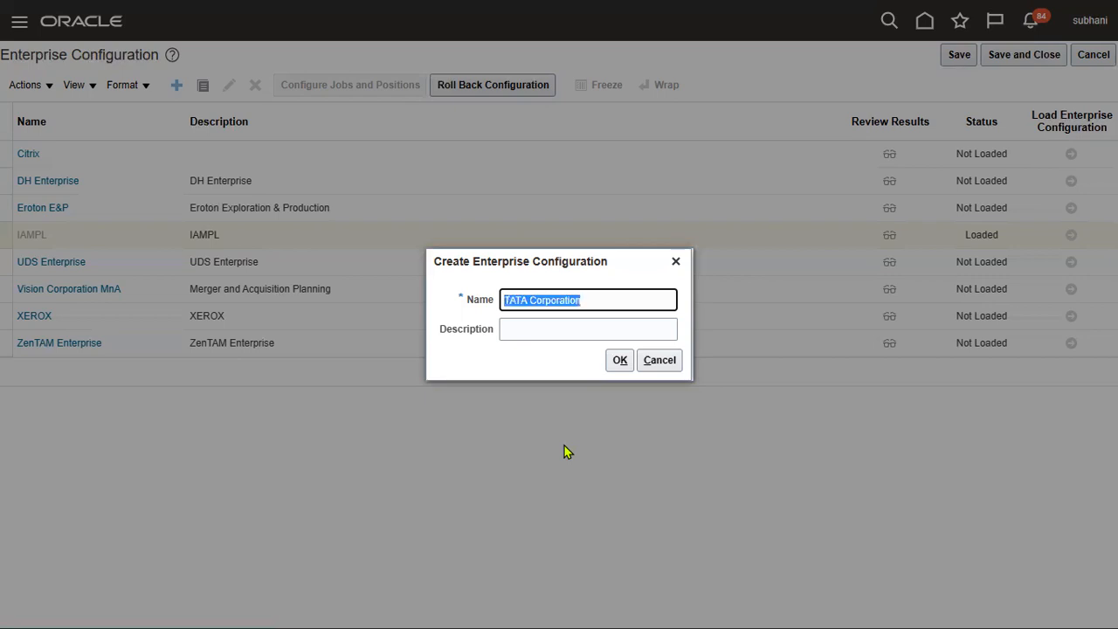
pyautogui.hotkey('ctrl', 'c')
pyautogui.press('Tab')
pyautogui.hotkey('ctrl', 'v')
pyautogui.click(621, 365)
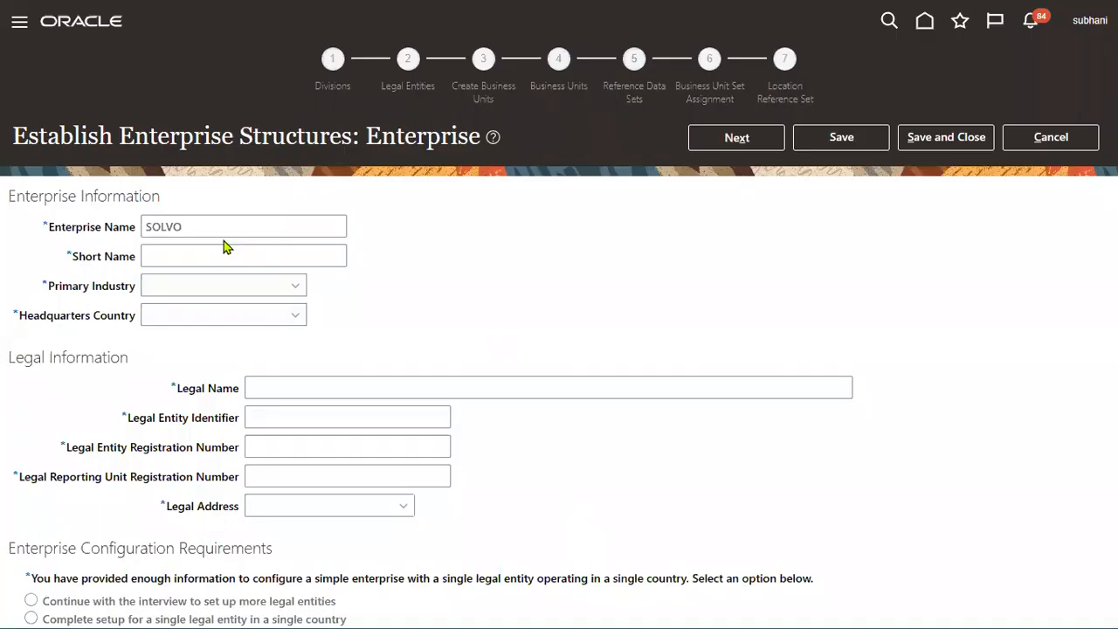
# Step: Point out the Enterprise Information section and check the EnterPrise-1 entry in Excel cell Q5
pyautogui.moveTo(224, 245); pyautogui.dragTo(2, 203)
pyautogui.click(395, 145)
pyautogui.moveTo(367, 131); pyautogui.dragTo(483, 138)
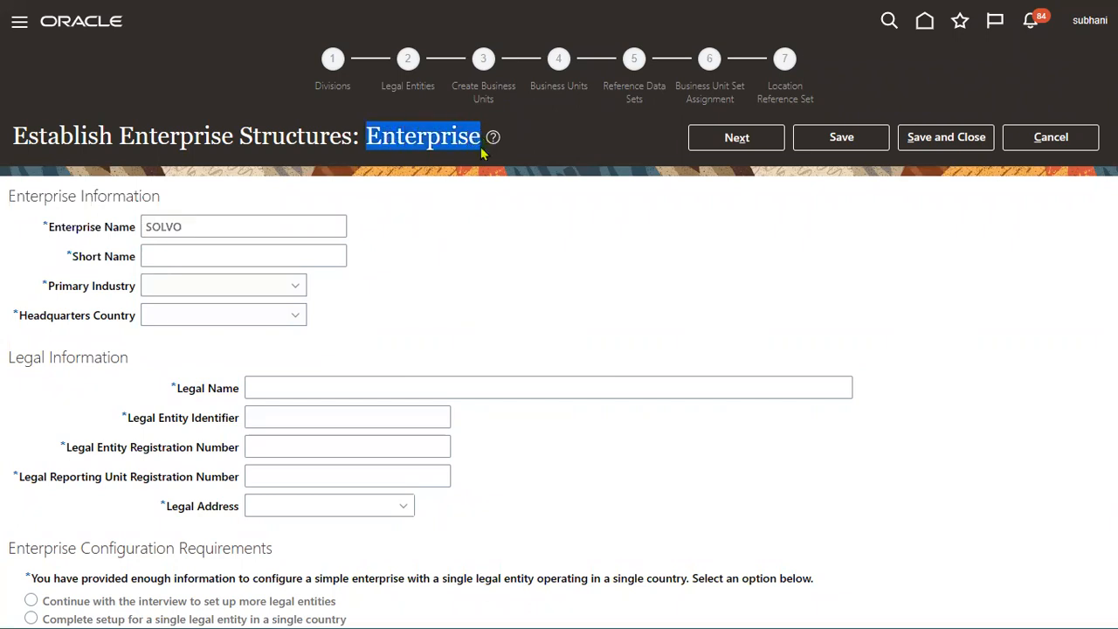
pyautogui.hotkey('alt', 'Tab')
pyautogui.hotkey('alt', 'Tab')
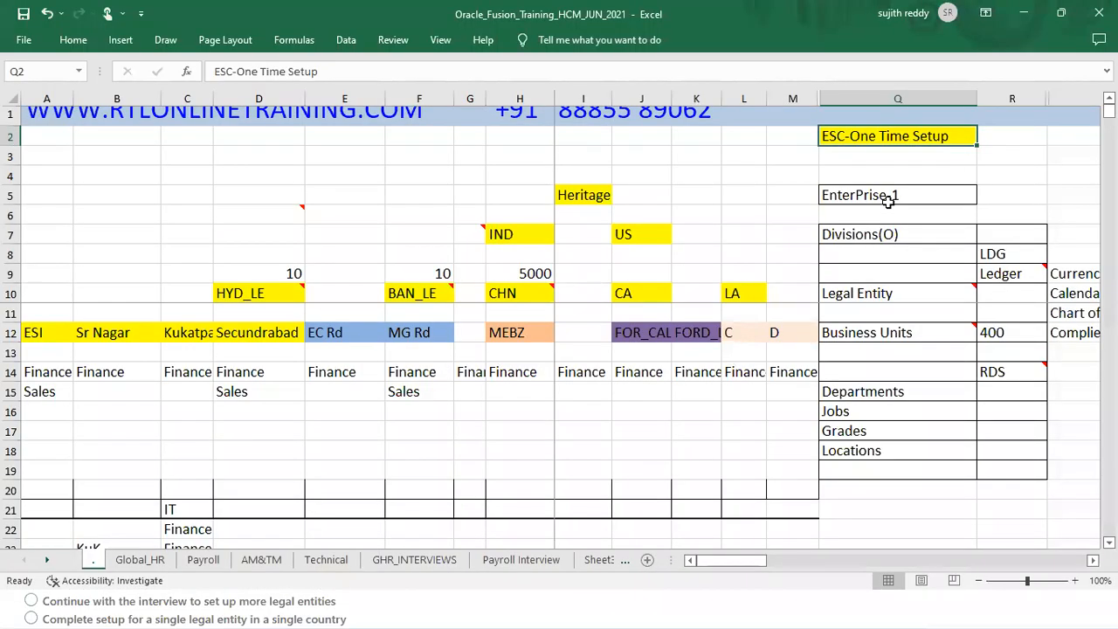
pyautogui.click(918, 194)
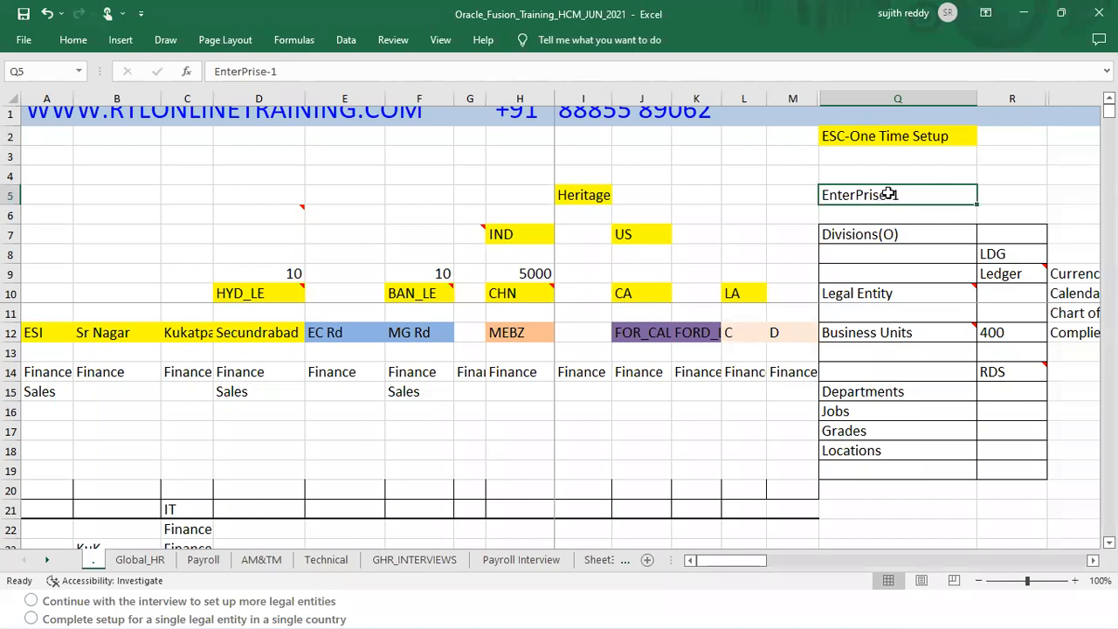
pyautogui.hotkey('ctrl', 'c')
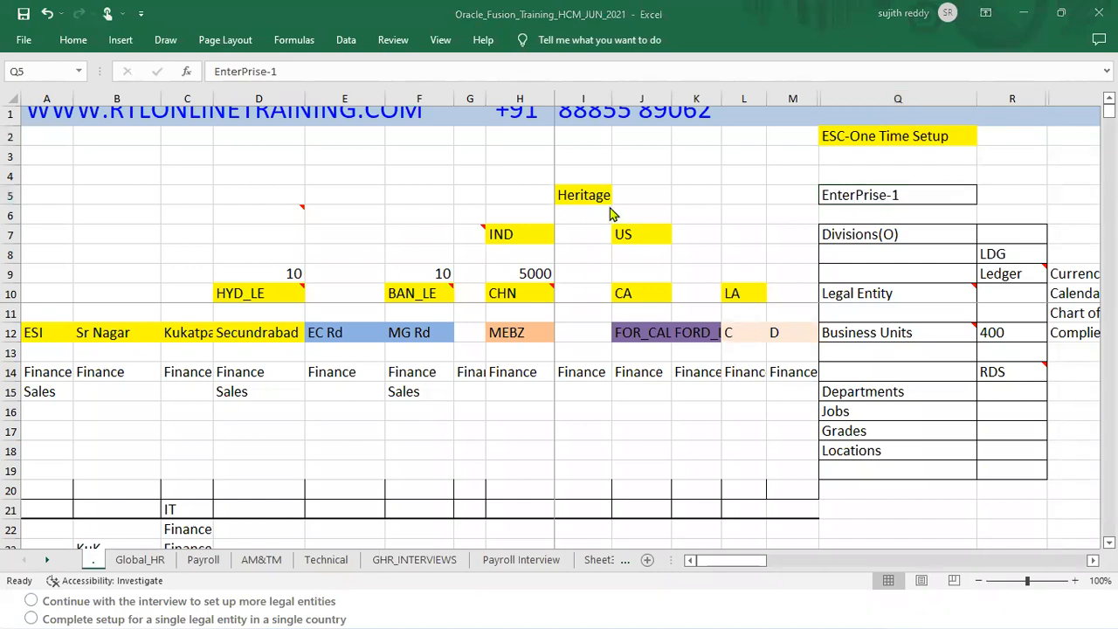
pyautogui.hotkey('alt', 'Tab')
# Step: Replace Enterprise Name SOLVO with 'TATA Corporation' and enter 'TATA' as Short Name
pyautogui.tripleClick(301, 222)
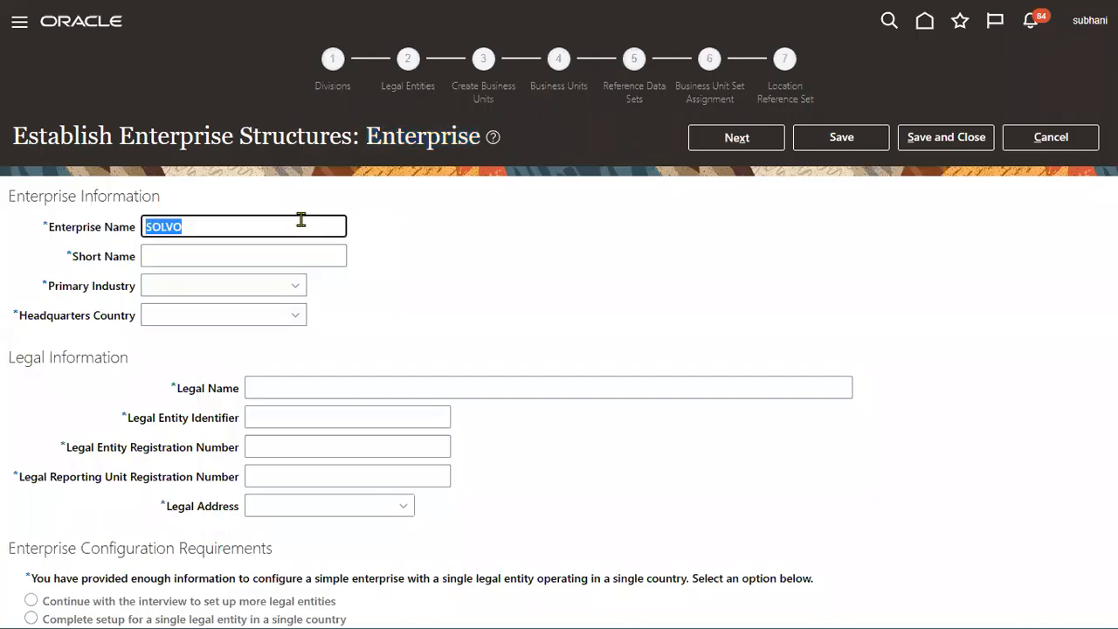
pyautogui.write('TATA')
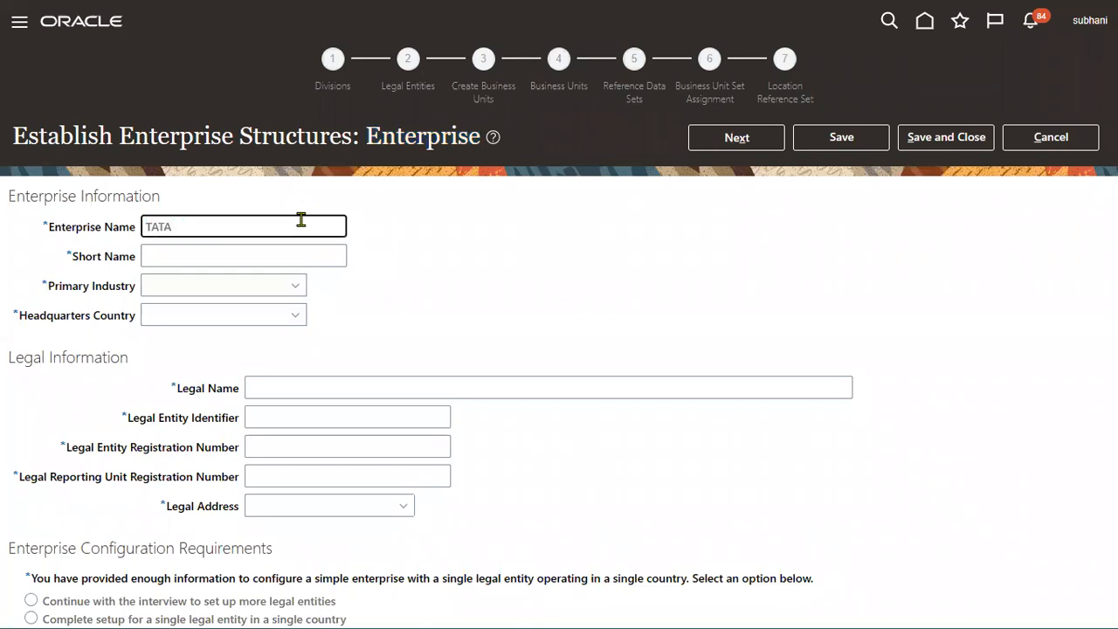
pyautogui.write(' Corporation')
pyautogui.press('Tab')
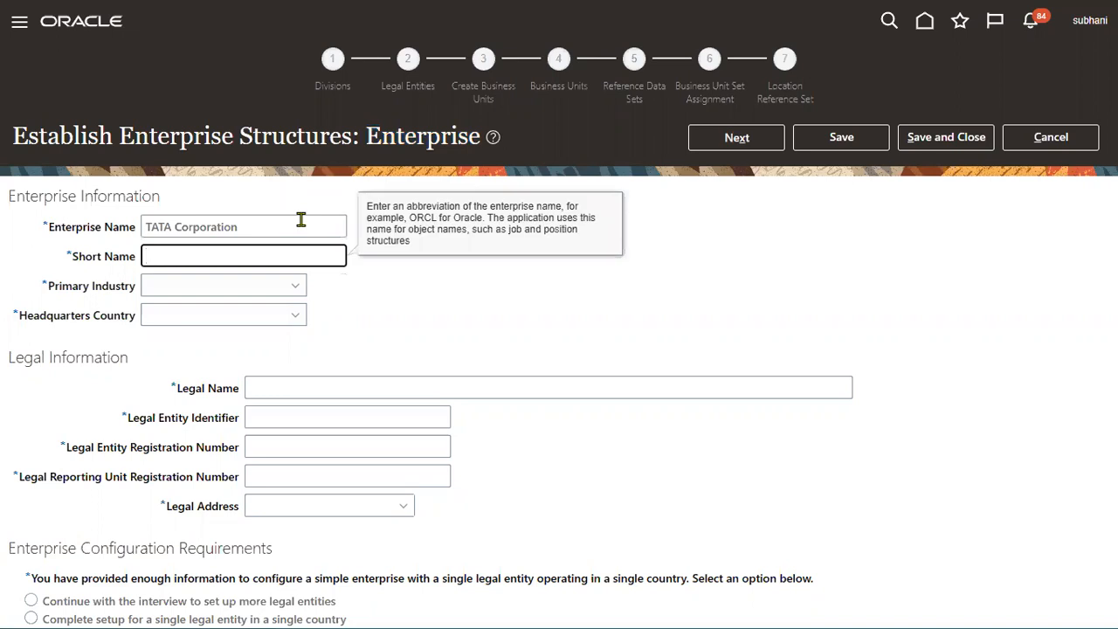
pyautogui.write('TATA')
pyautogui.press('Tab')
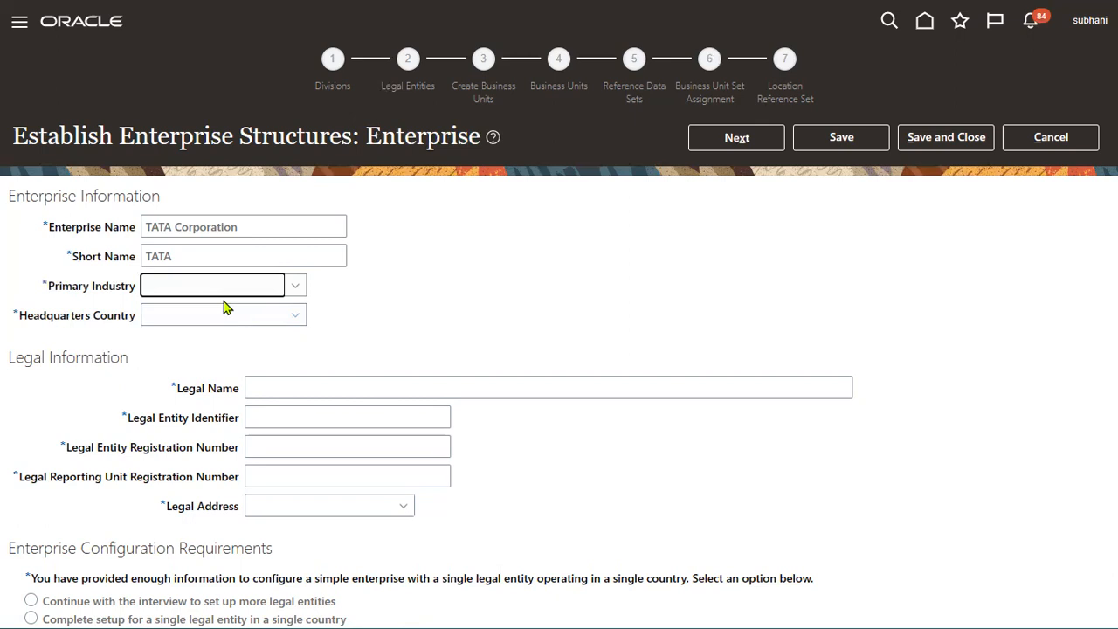
pyautogui.click(242, 286)
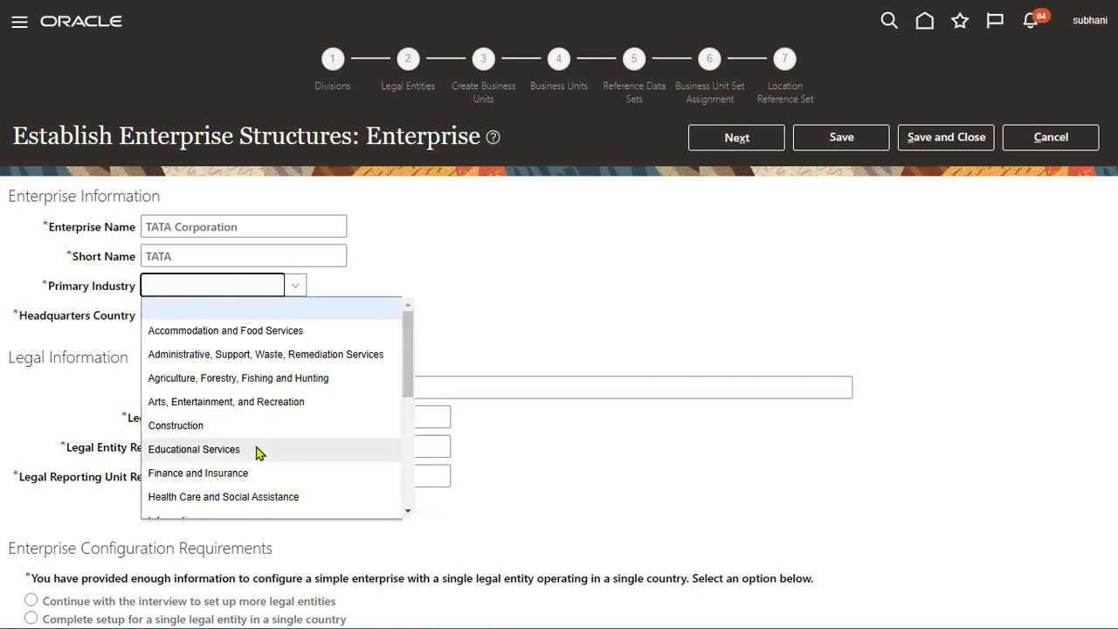
pyautogui.scroll(-3, 258, 452)
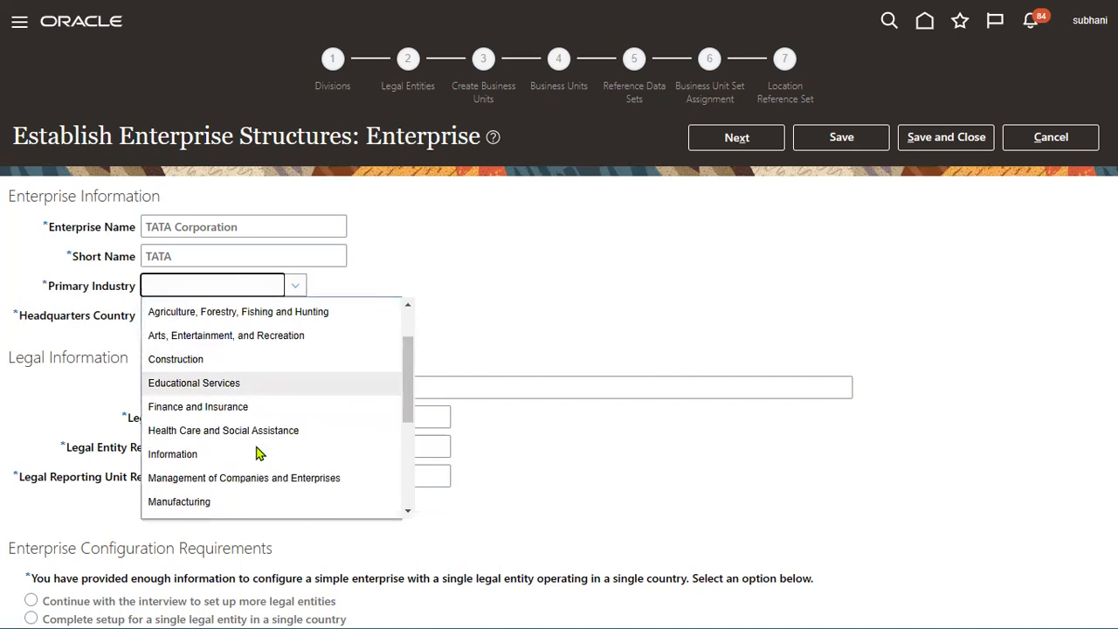
# Step: Set Primary Industry to Manufacturing and headquarters country to United States
pyautogui.click(242, 500)
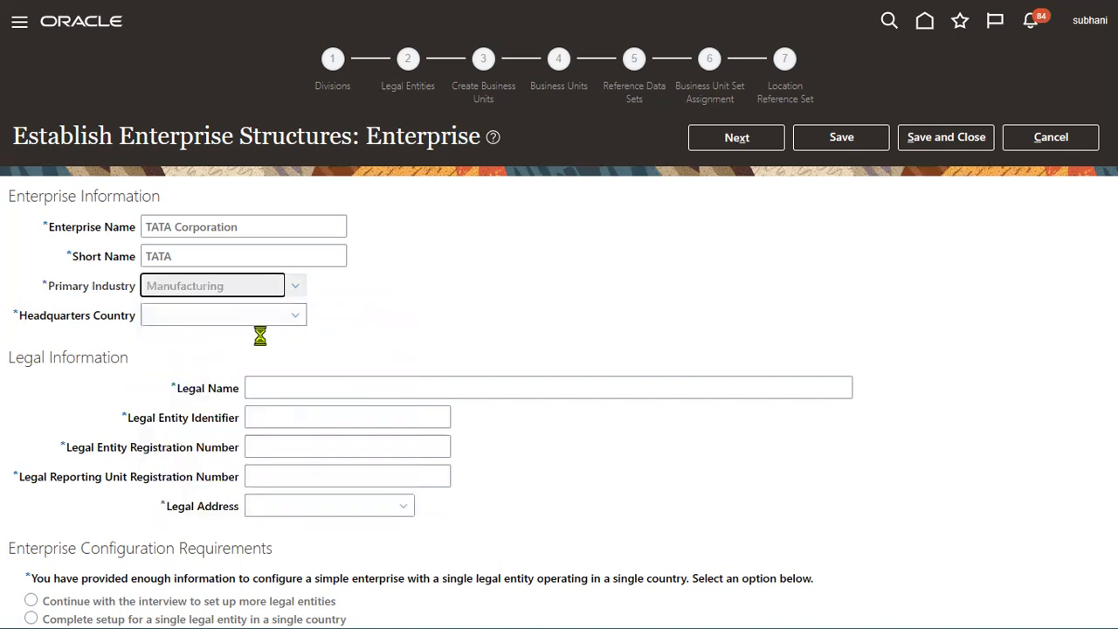
pyautogui.click(257, 319)
pyautogui.click(257, 319)
pyautogui.press('u')
pyautogui.press('u')
pyautogui.press('u')
pyautogui.press('u')
pyautogui.press('u')
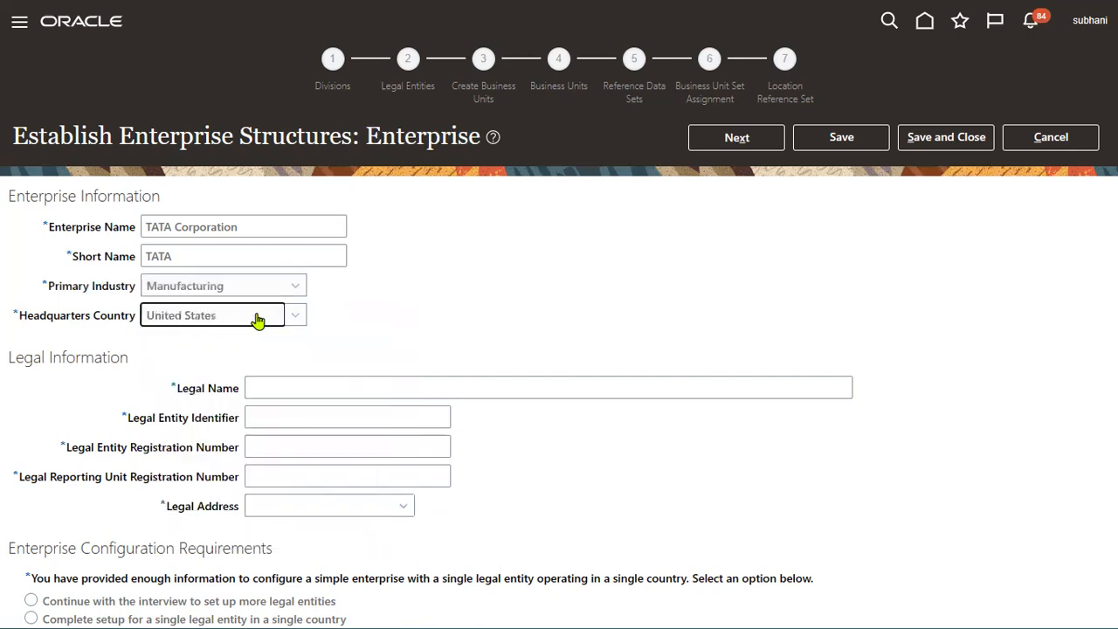
pyautogui.moveTo(12, 359); pyautogui.dragTo(120, 358)
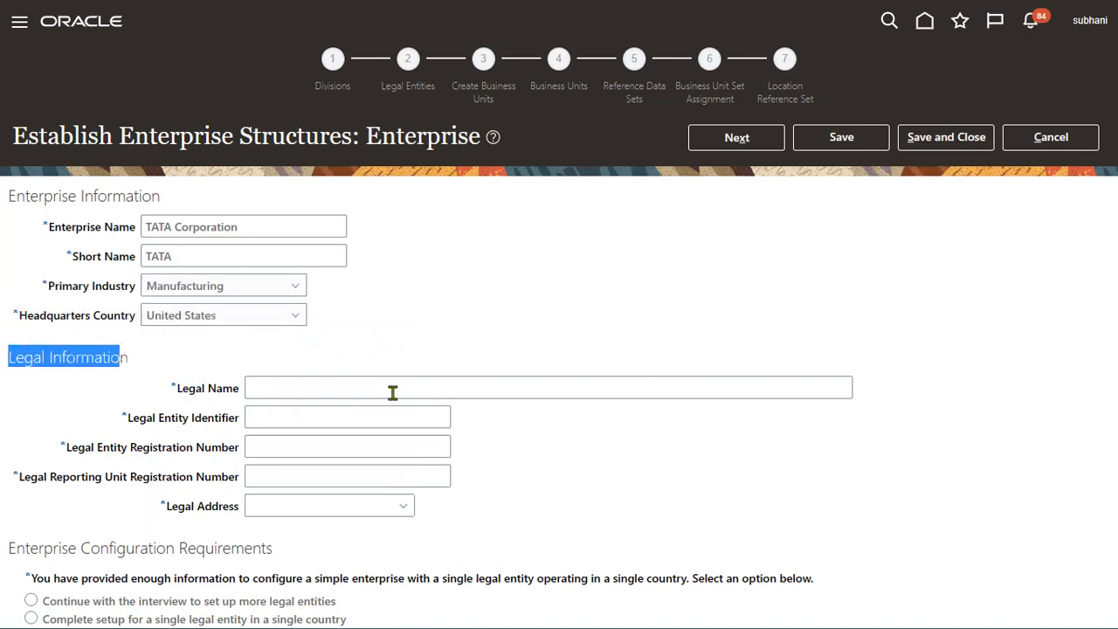
# Step: Enter Legal Name 'TATA_USA_LE' and Legal Entity Identifier 'TATA_USA_LE4657'
pyautogui.click(392, 392)
pyautogui.write('TATA_USA_LE')
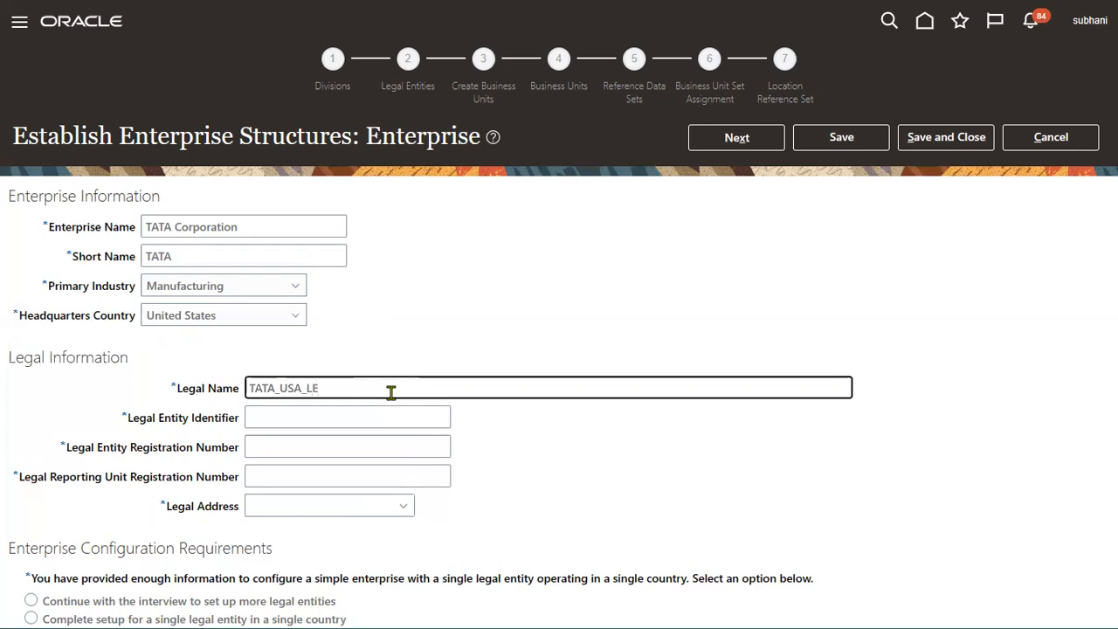
pyautogui.moveTo(392, 392); pyautogui.dragTo(75, 399)
pyautogui.hotkey('ctrl', 'c')
pyautogui.click(341, 419)
pyautogui.hotkey('ctrl', 'v')
pyautogui.write('4657')
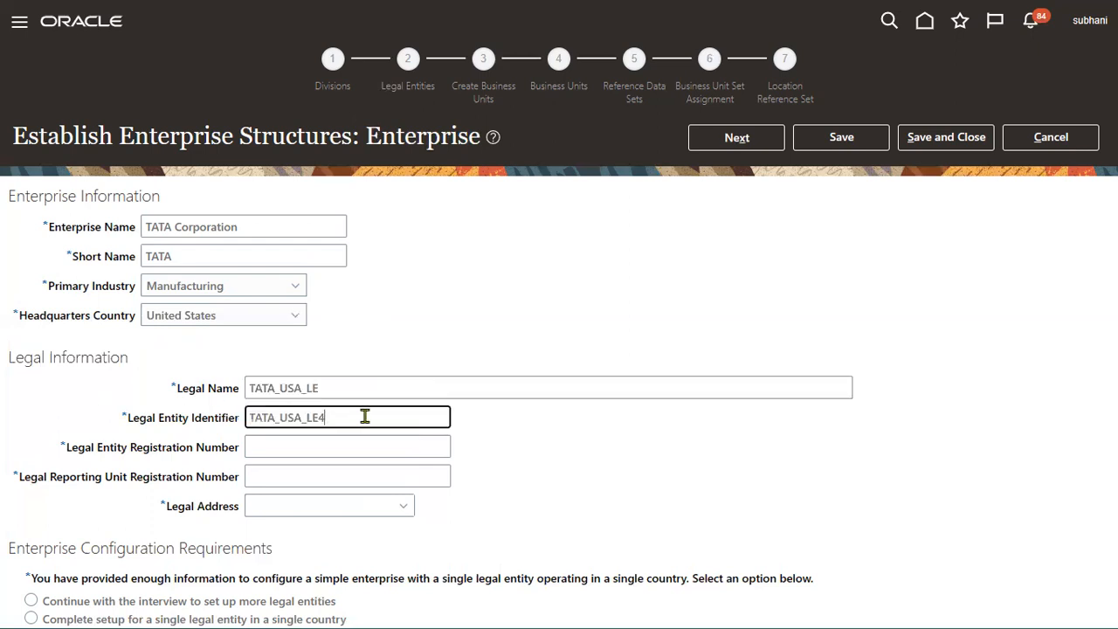
# Step: Enter registration numbers 'TATA_USA_LE4654748' and '436TATA_USA_LE45747' for the legal entity and reporting unit
pyautogui.click(353, 454)
pyautogui.hotkey('ctrl', 'v')
pyautogui.write('4654748')
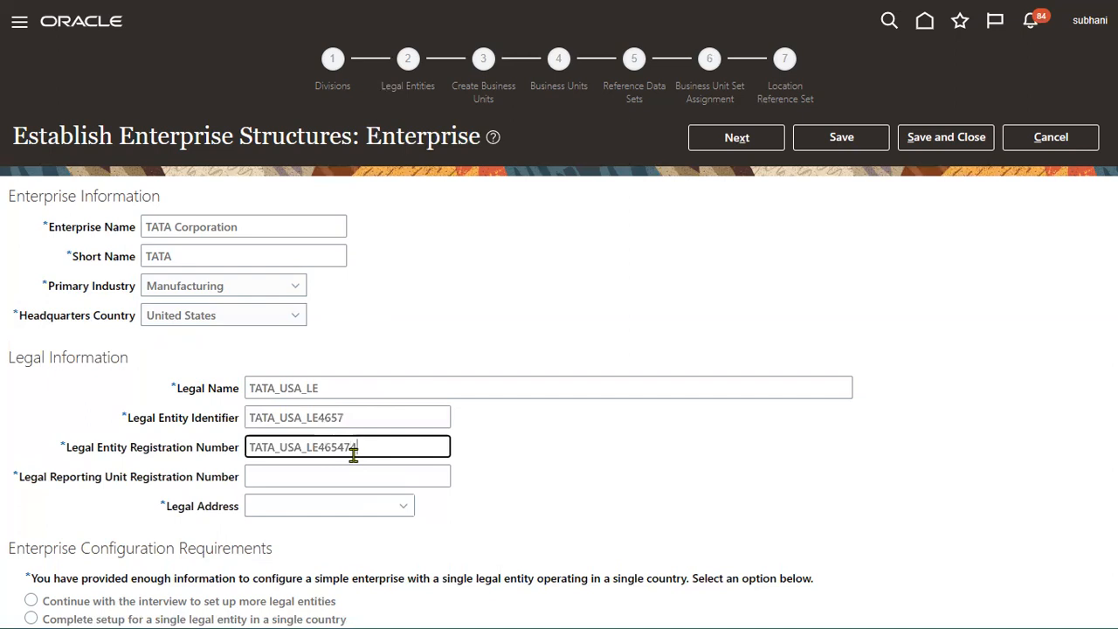
pyautogui.click(340, 476)
pyautogui.write('436')
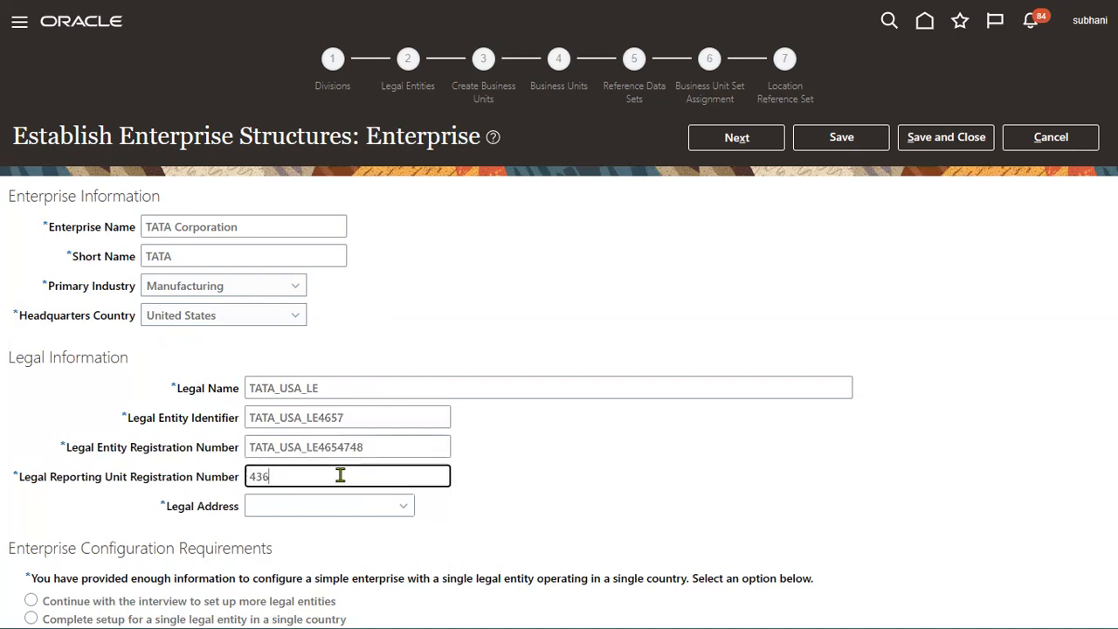
pyautogui.hotkey('ctrl', 'v')
pyautogui.write('45747')
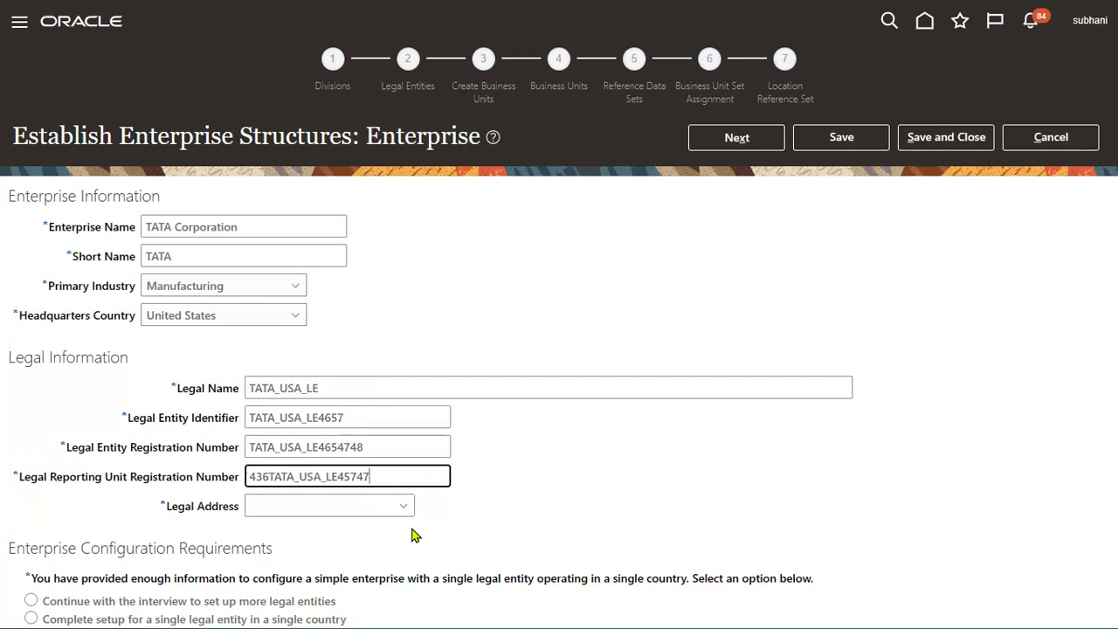
pyautogui.click(367, 506)
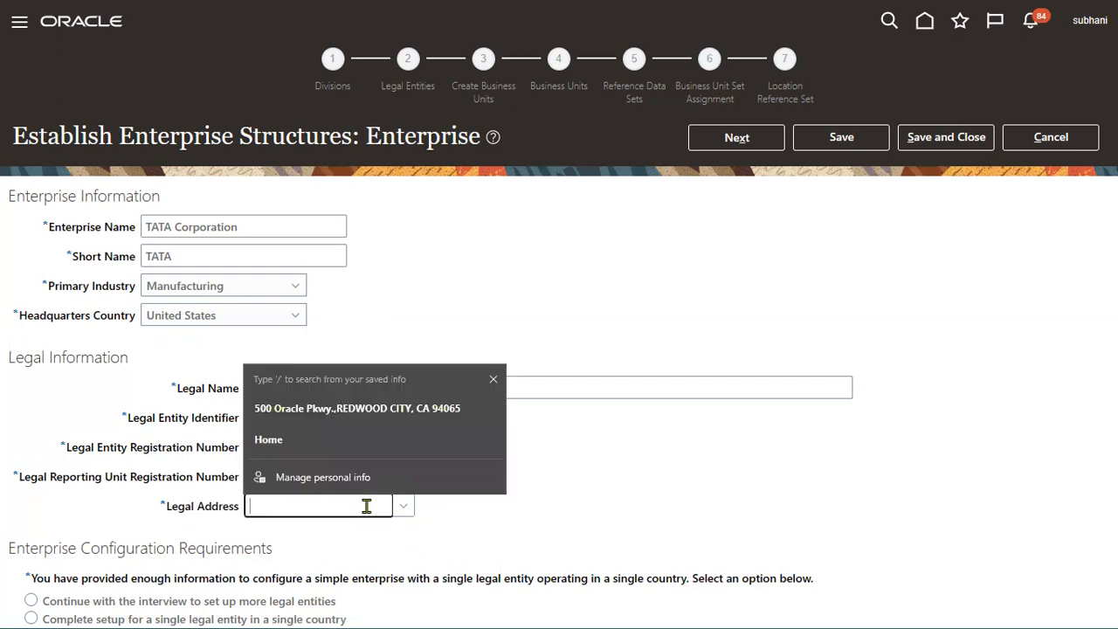
# Step: Choose Create in the Legal Address list to start a new location, then check the Excel sheet
pyautogui.click(406, 415)
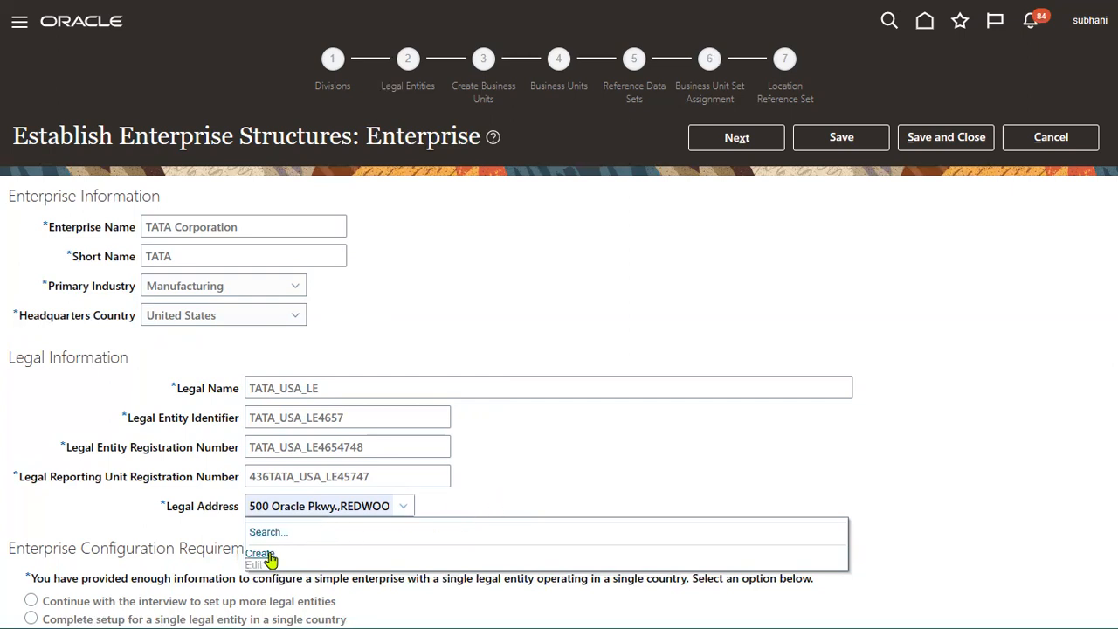
pyautogui.click(268, 557)
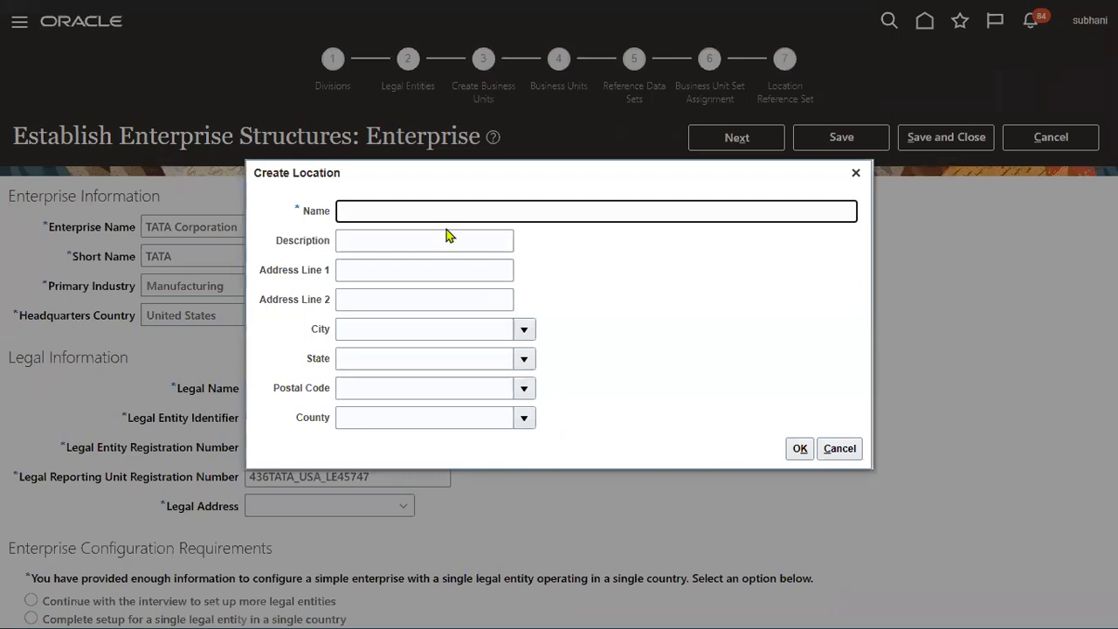
pyautogui.hotkey('alt', 'Tab')
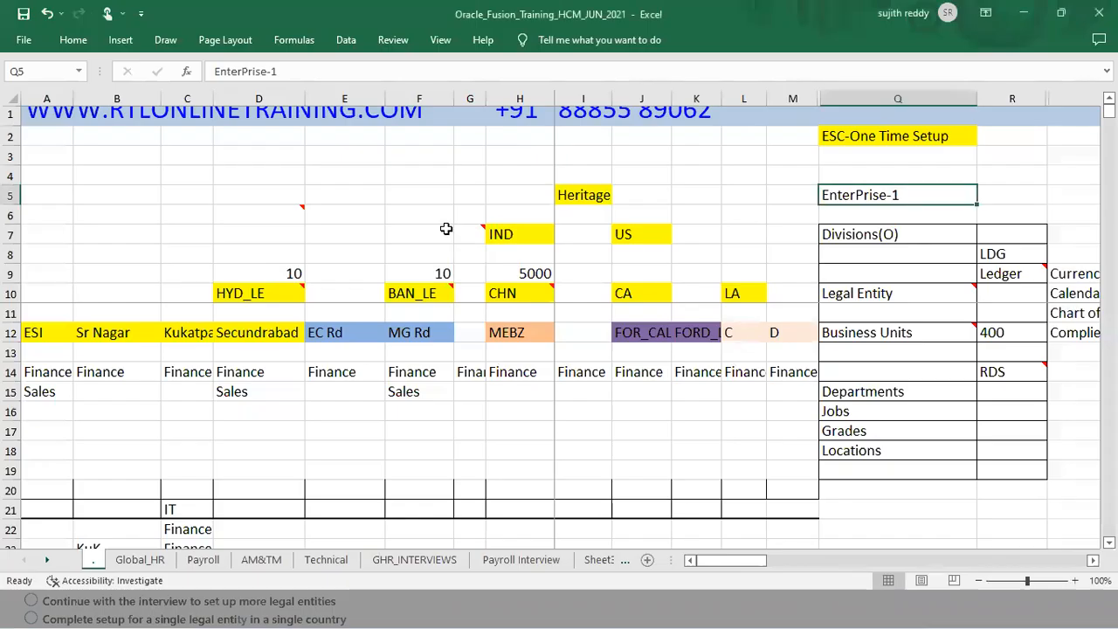
# Step: Give the new location name and description 'TATA USA Location'
pyautogui.click(666, 311)
pyautogui.hotkey('alt', 'Tab')
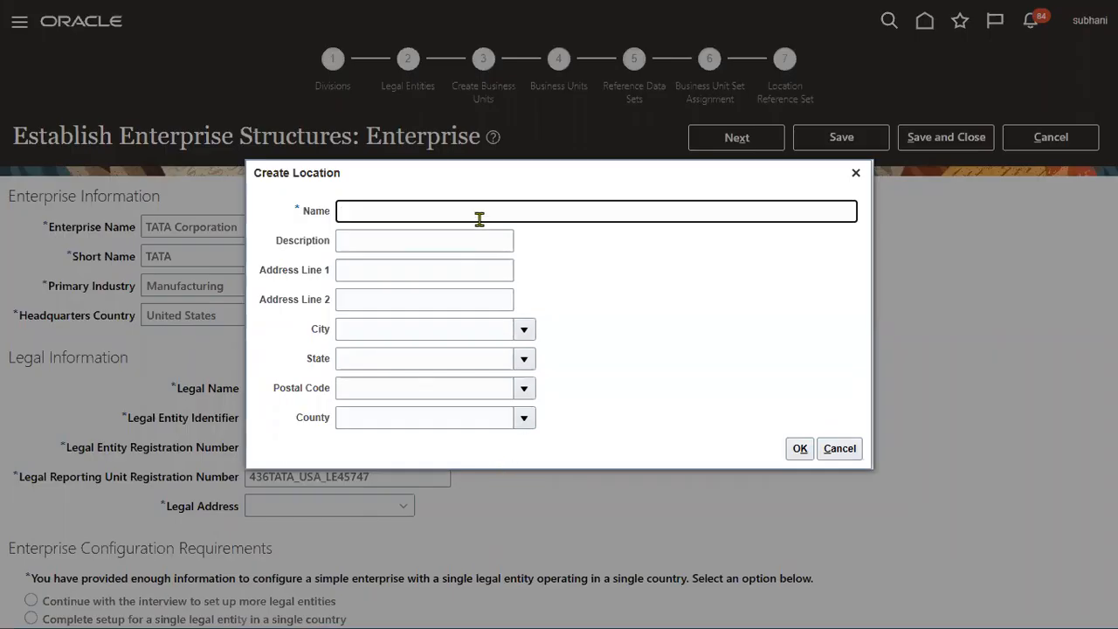
pyautogui.write('TATA')
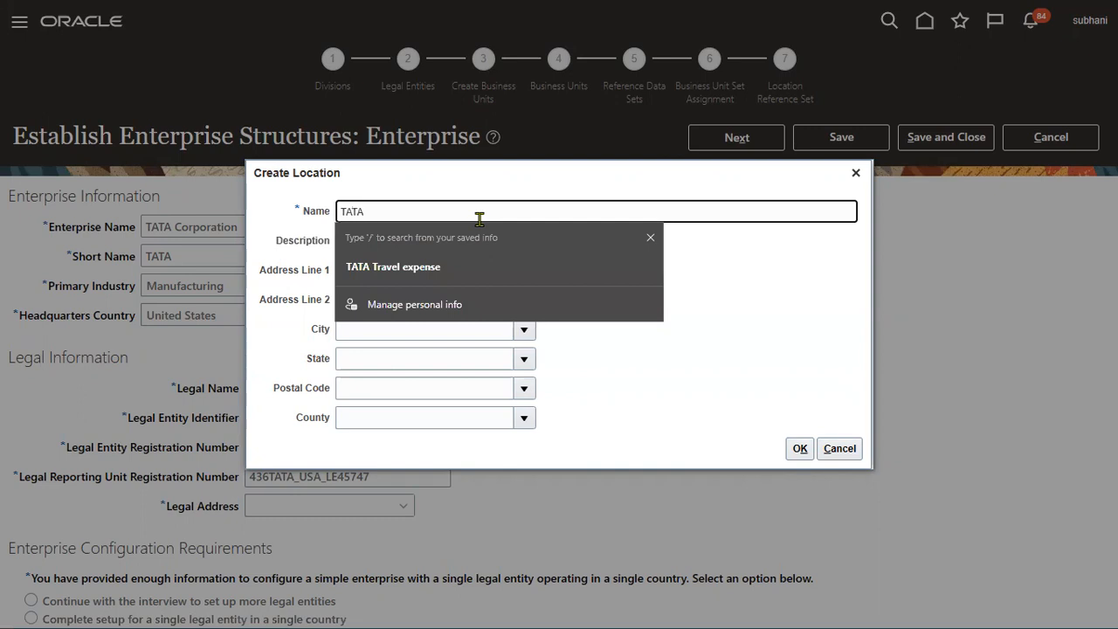
pyautogui.write(' USA Location')
pyautogui.hotkey('ctrl', 'a')
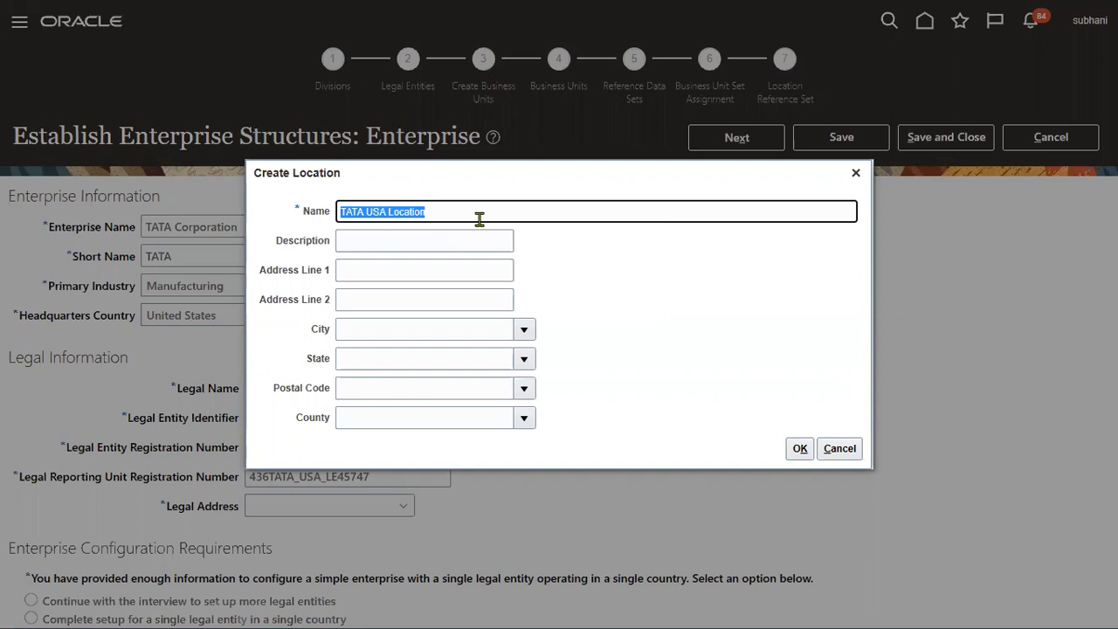
pyautogui.hotkey('ctrl', 'c')
pyautogui.press('Tab')
pyautogui.hotkey('ctrl', 'v')
# Step: Set postal code 12200 (Albany, NY) and save the location as the legal address
pyautogui.press('Tab')
pyautogui.press('Tab')
pyautogui.press('Tab')
pyautogui.press('Tab')
pyautogui.press('Tab')
pyautogui.write('12200')
pyautogui.press('Tab')
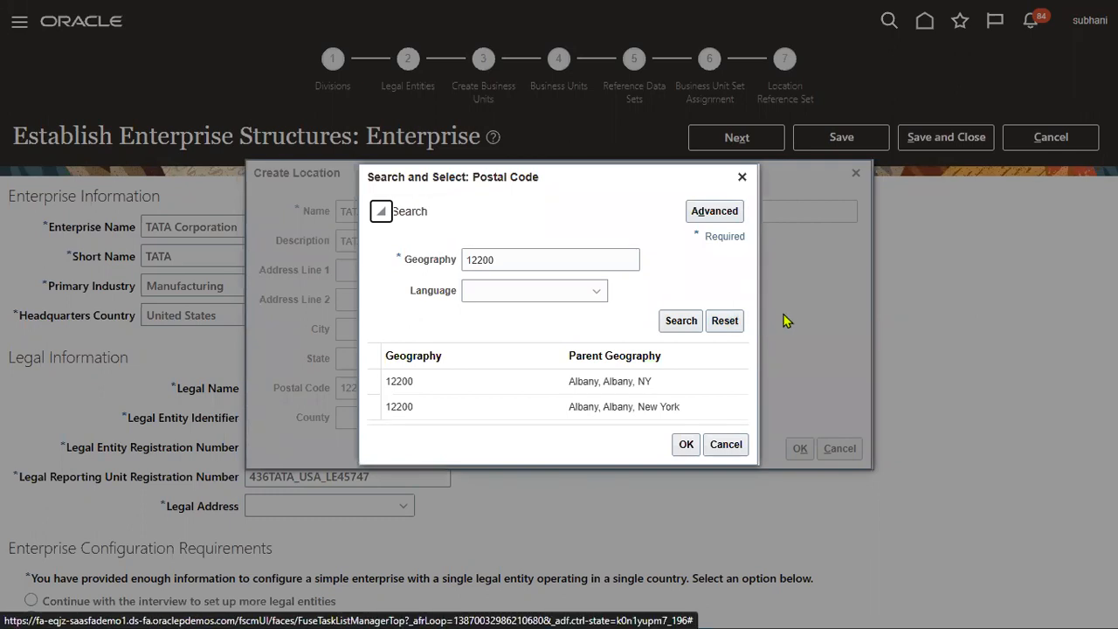
pyautogui.click(516, 383)
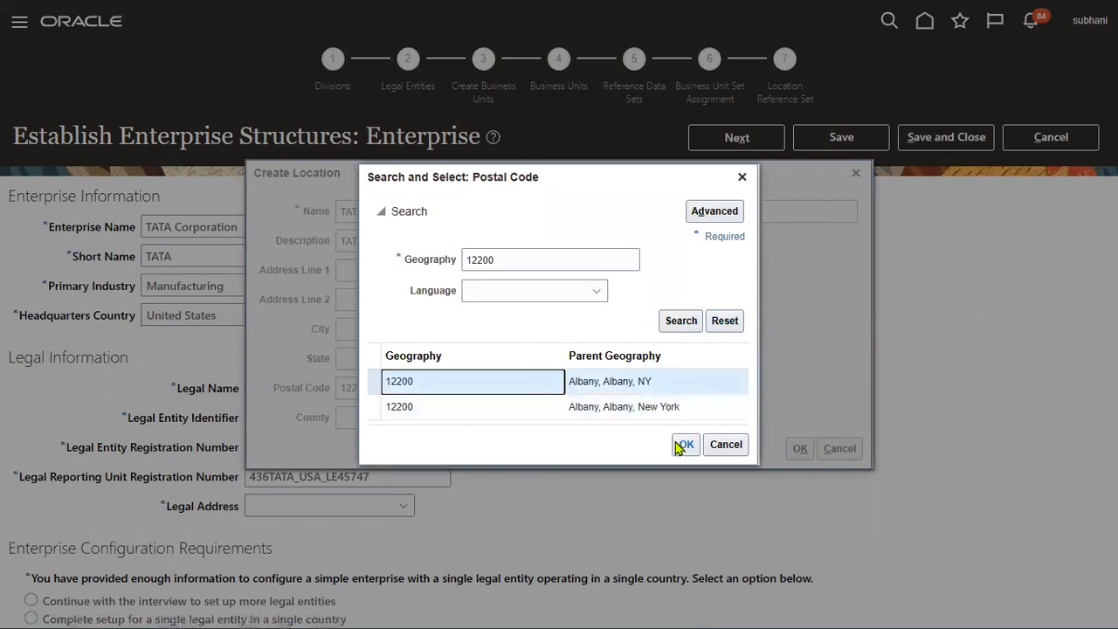
pyautogui.click(686, 444)
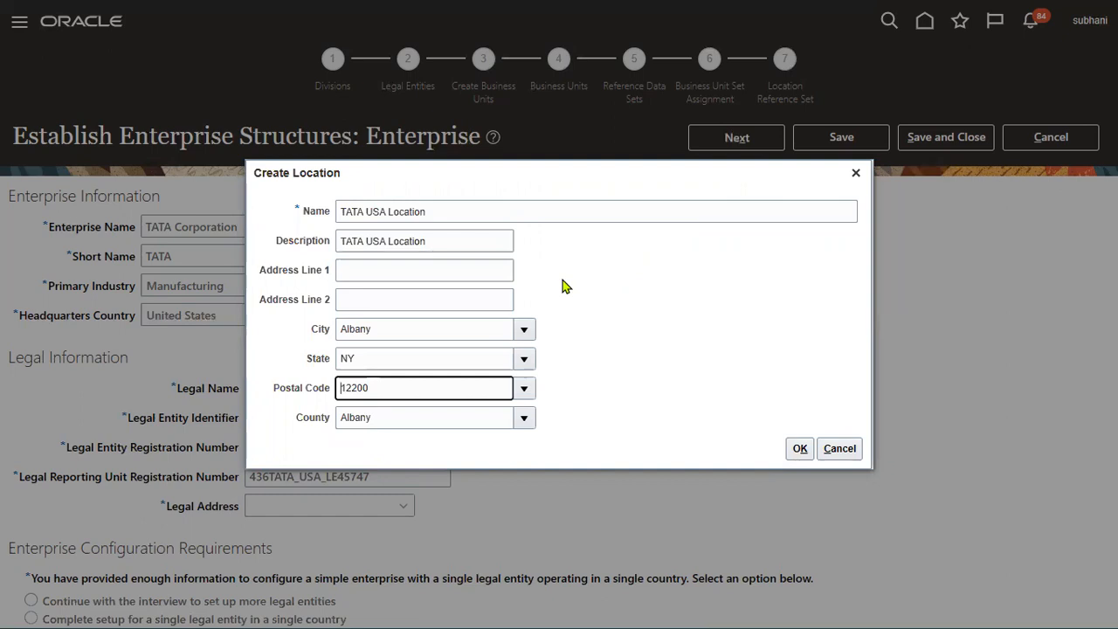
pyautogui.click(800, 448)
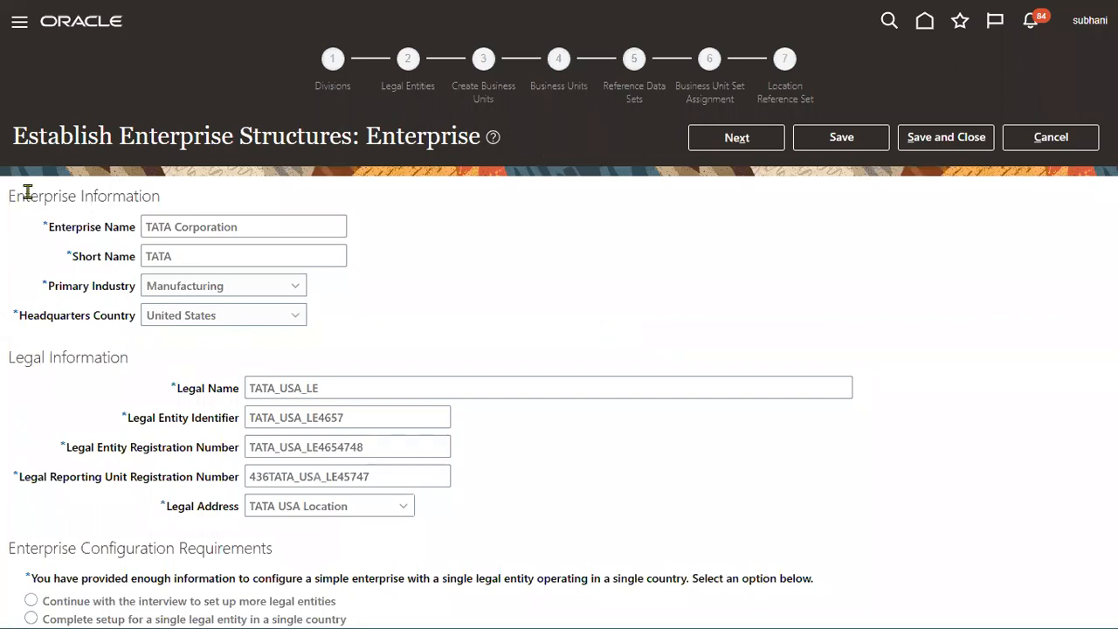
pyautogui.moveTo(9, 196); pyautogui.dragTo(166, 196)
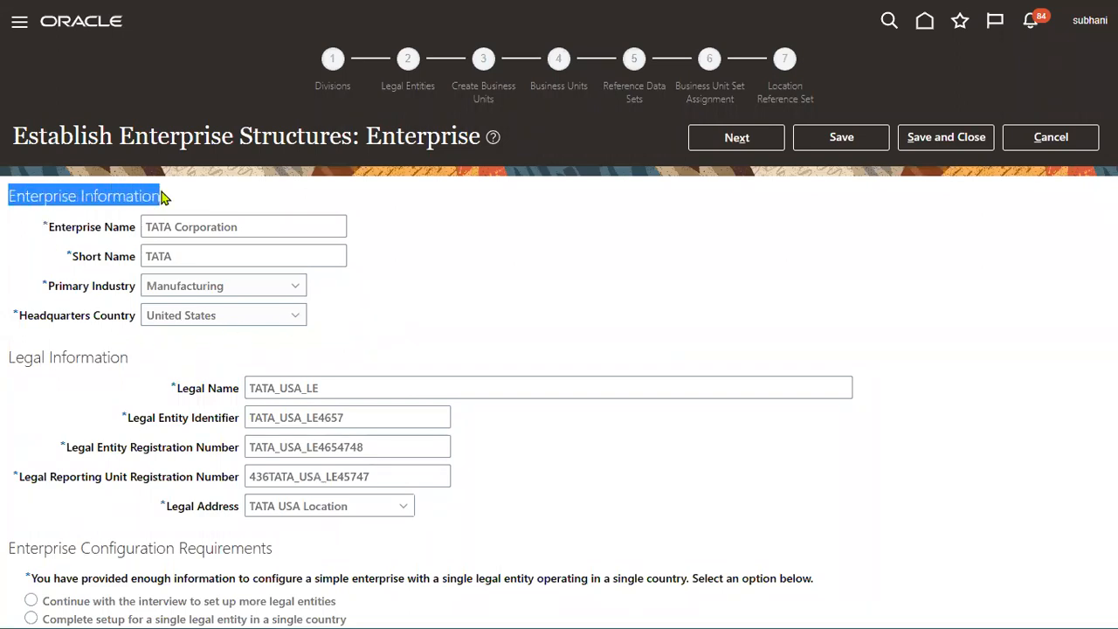
pyautogui.moveTo(14, 356); pyautogui.dragTo(136, 360)
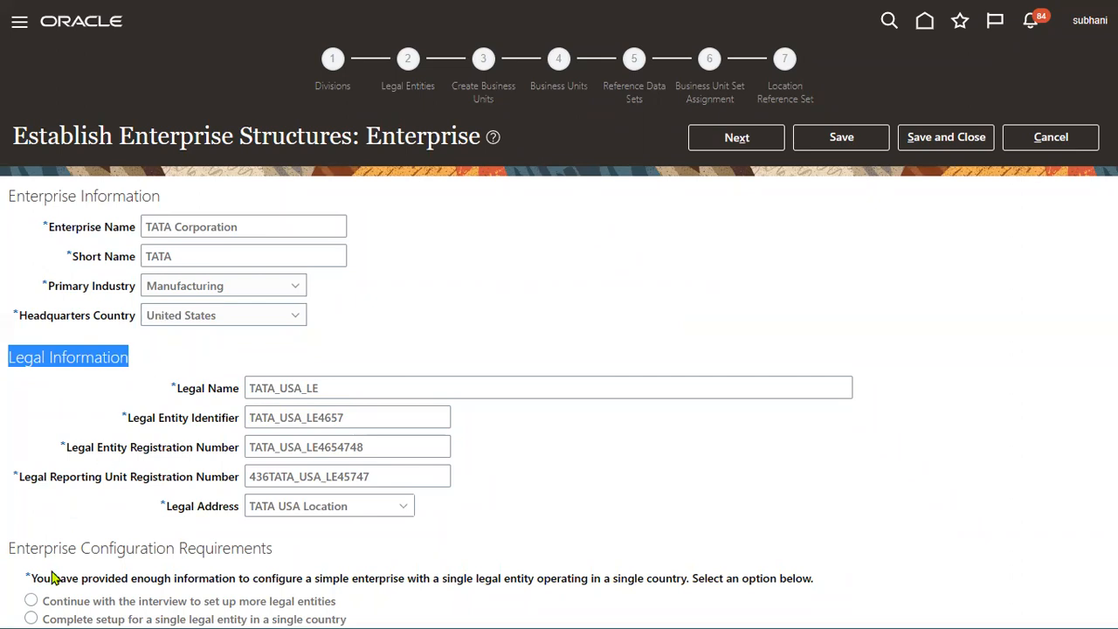
pyautogui.click(14, 549)
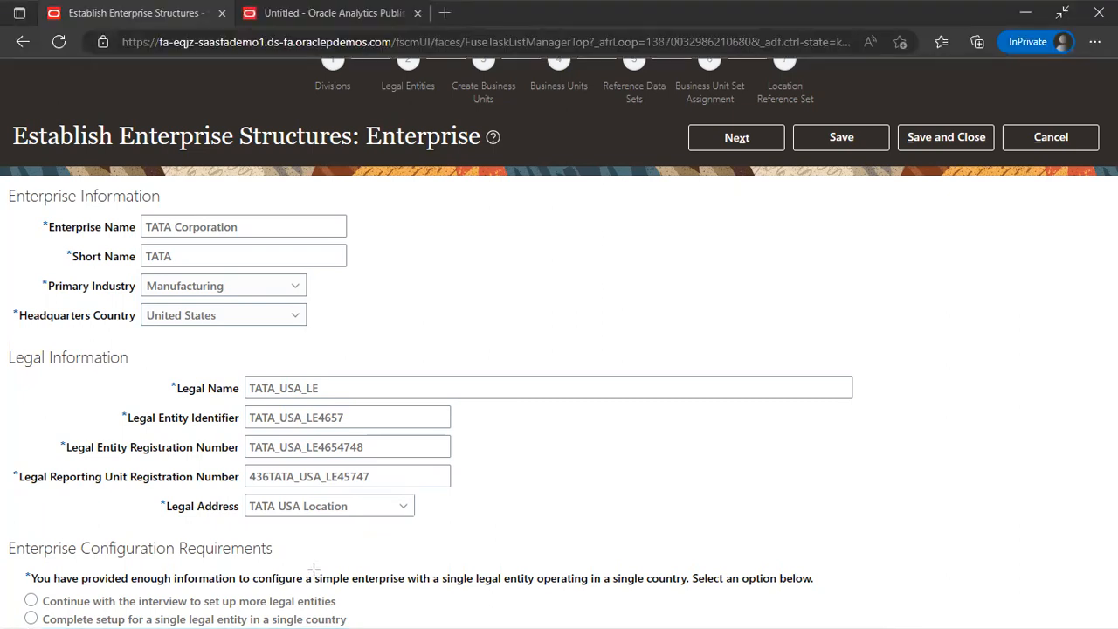
pyautogui.moveTo(314, 569)
pyautogui.mouseDown()
pyautogui.moveTo(339, 587)
pyautogui.moveTo(688, 589)
pyautogui.mouseUp()
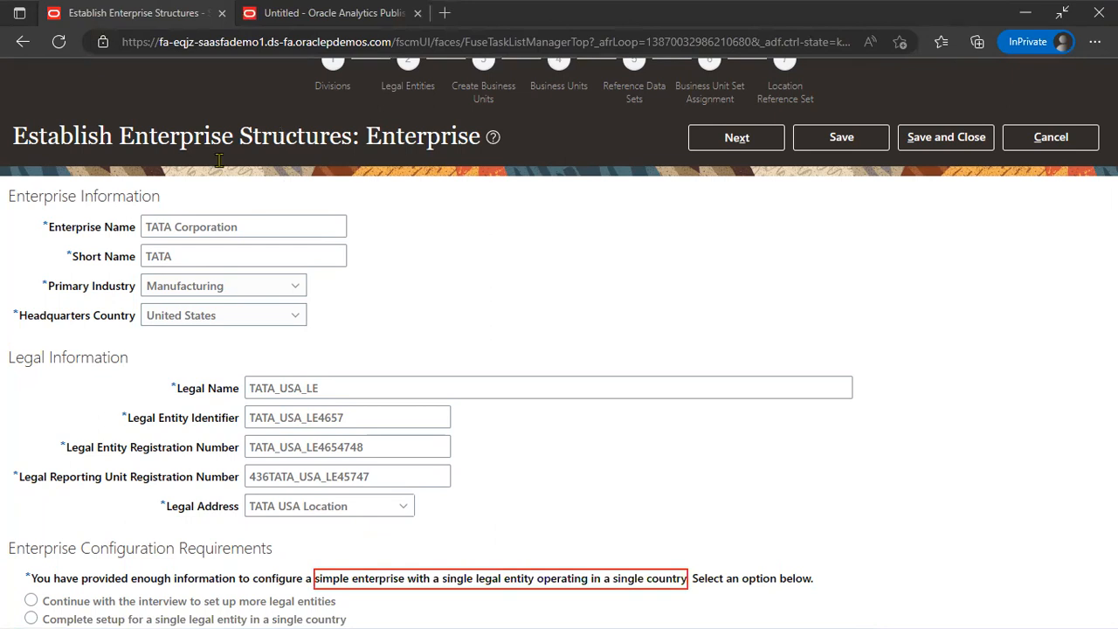
pyautogui.click(33, 611)
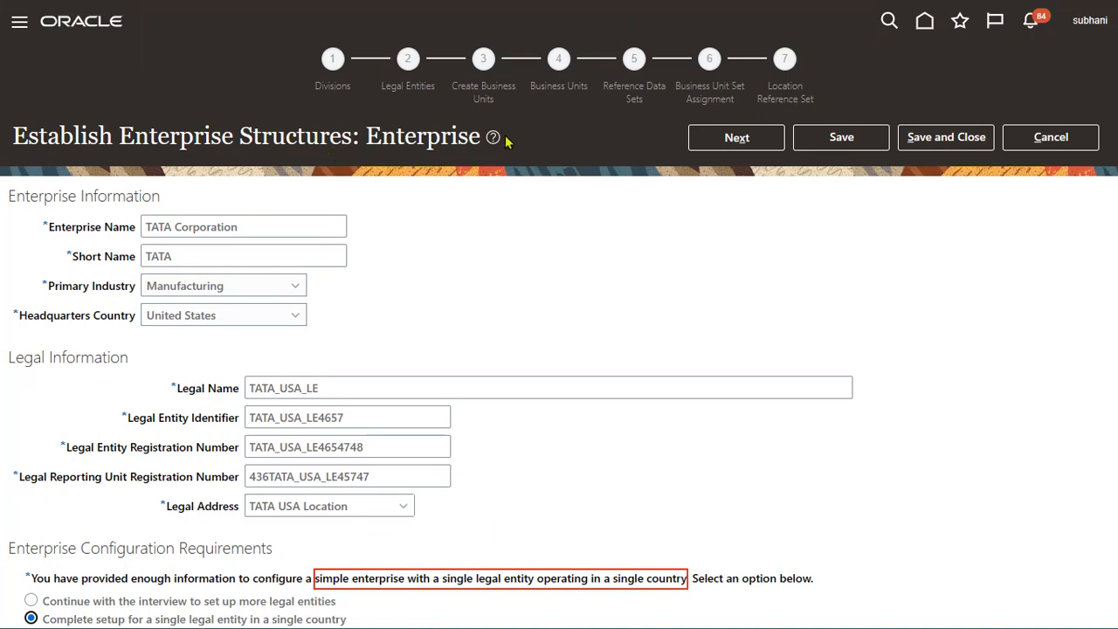
# Step: Highlight the filled-in Enterprise page fields and the single-legal-entity, single-country setup option
pyautogui.moveTo(175, 190)
pyautogui.mouseDown()
pyautogui.moveTo(324, 320)
pyautogui.moveTo(210, 192)
pyautogui.mouseUp()
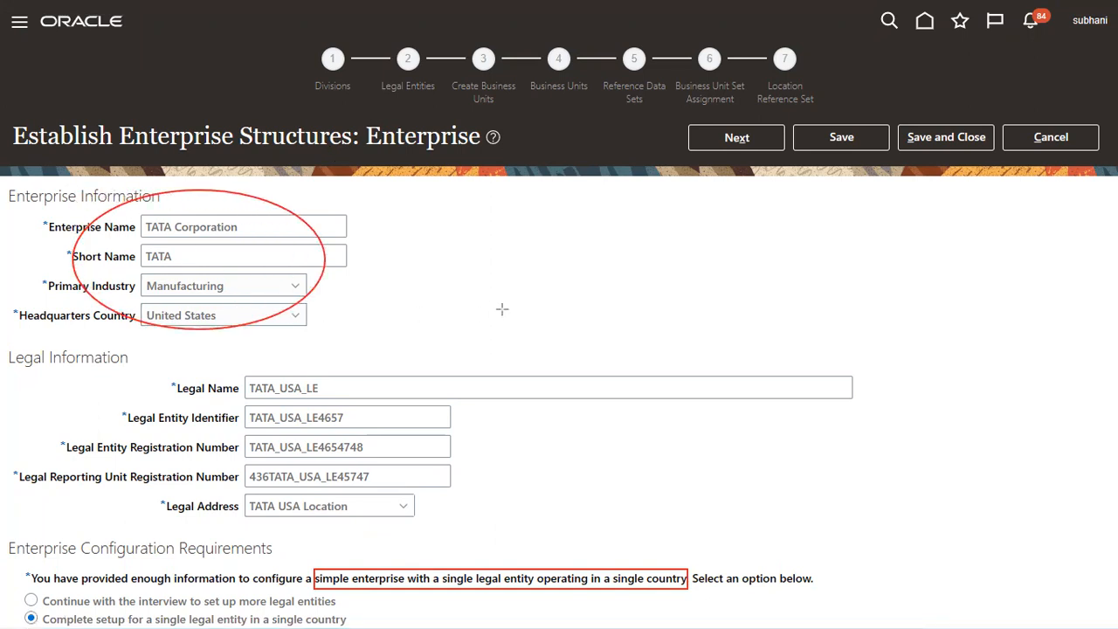
pyautogui.moveTo(13, 295)
pyautogui.mouseDown()
pyautogui.moveTo(101, 337)
pyautogui.moveTo(467, 334)
pyautogui.mouseUp()
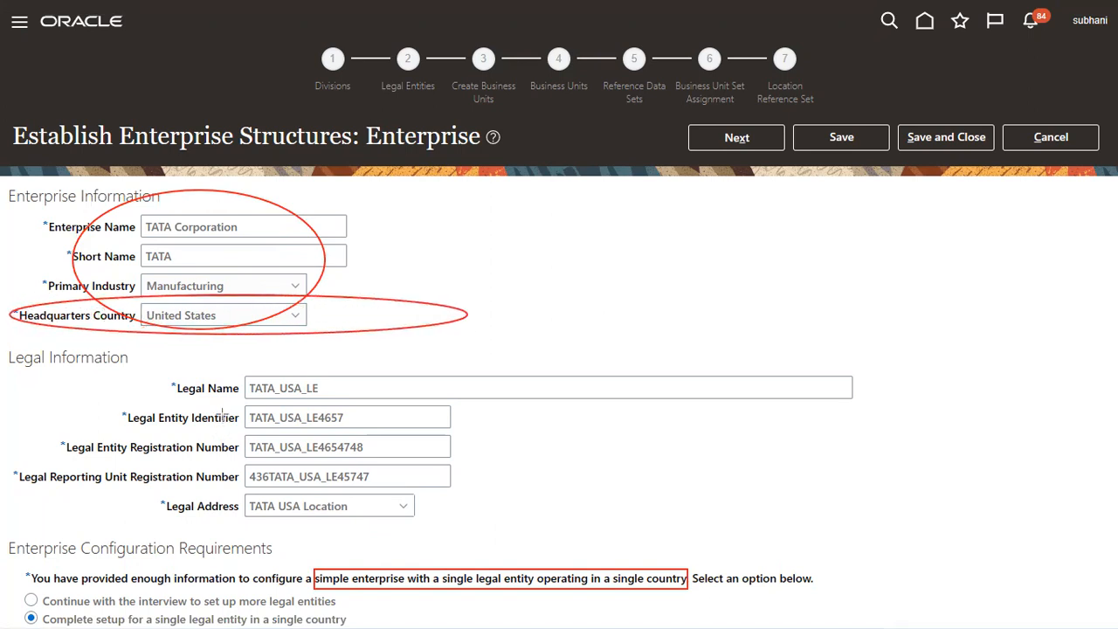
pyautogui.moveTo(207, 363); pyautogui.dragTo(454, 507)
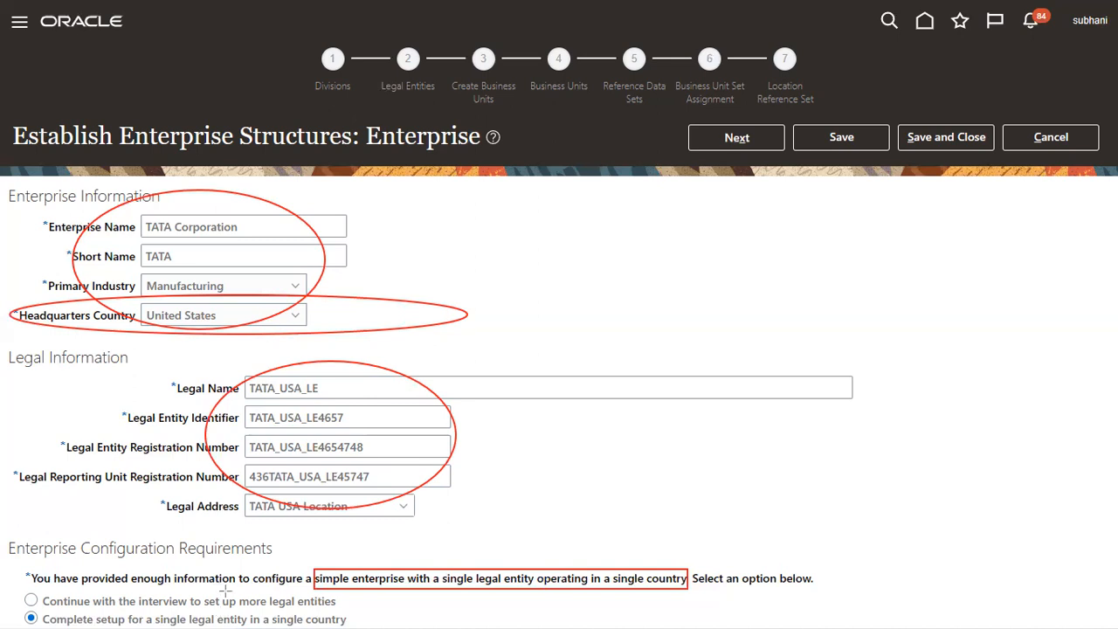
pyautogui.moveTo(243, 591)
pyautogui.mouseDown()
pyautogui.moveTo(231, 588)
pyautogui.moveTo(288, 607)
pyautogui.moveTo(335, 597)
pyautogui.moveTo(336, 612)
pyautogui.mouseUp()
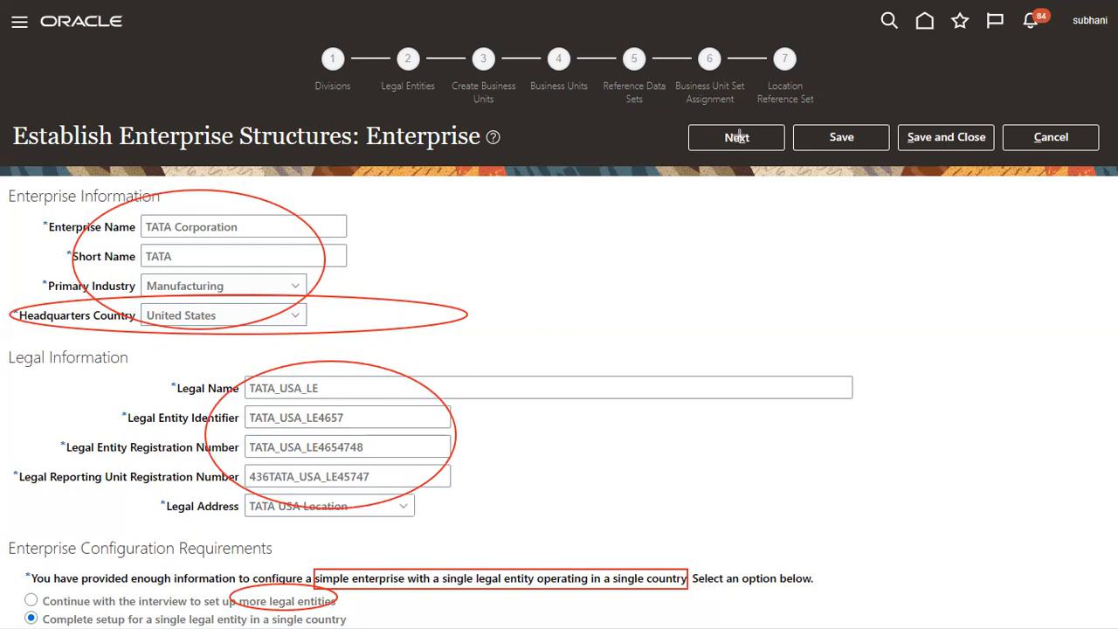
pyautogui.press('Escape')
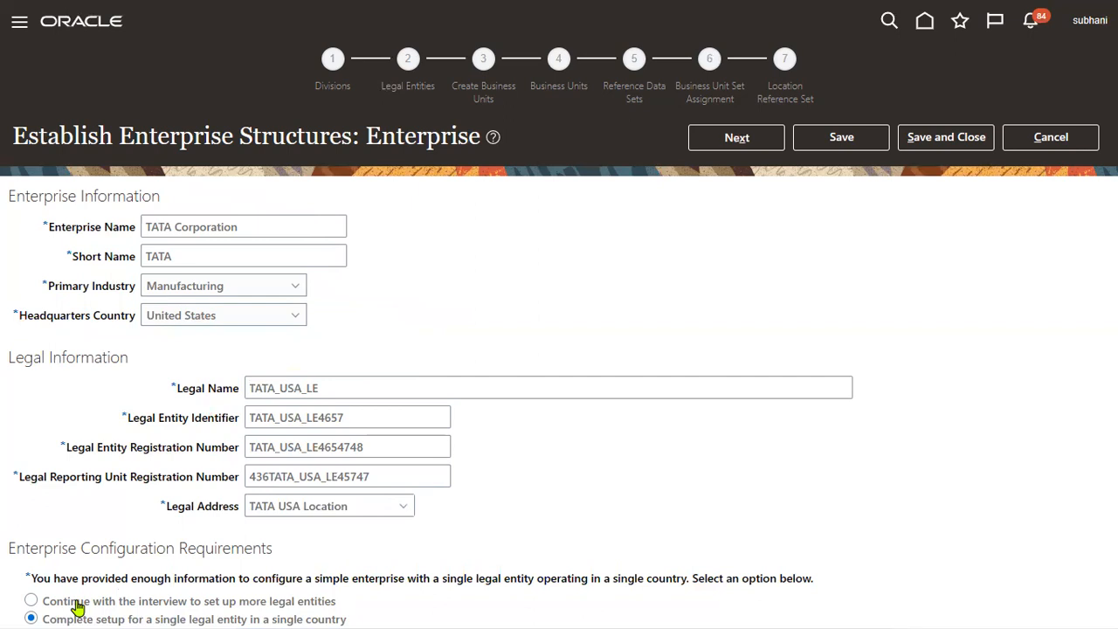
# Step: Switch to 'Continue with the interview to set up more legal entities' and highlight the Enterprise title
pyautogui.click(32, 602)
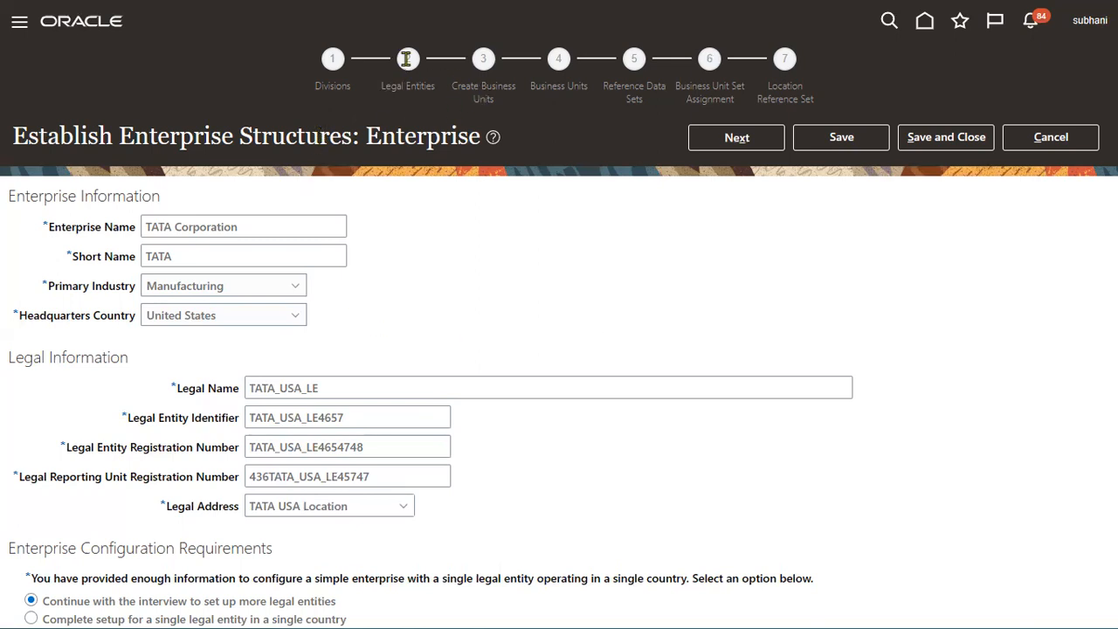
pyautogui.moveTo(368, 139); pyautogui.dragTo(478, 144)
pyautogui.click(478, 144)
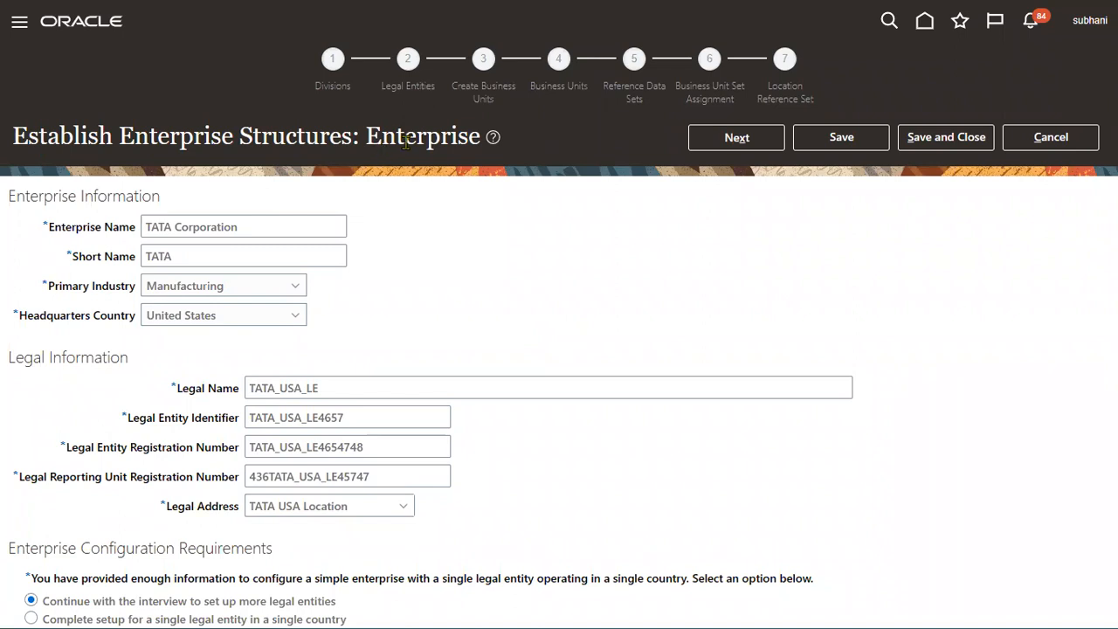
# Step: Review the TATA Corporation enterprise details and advance to the Divisions step
pyautogui.doubleClick(405, 142)
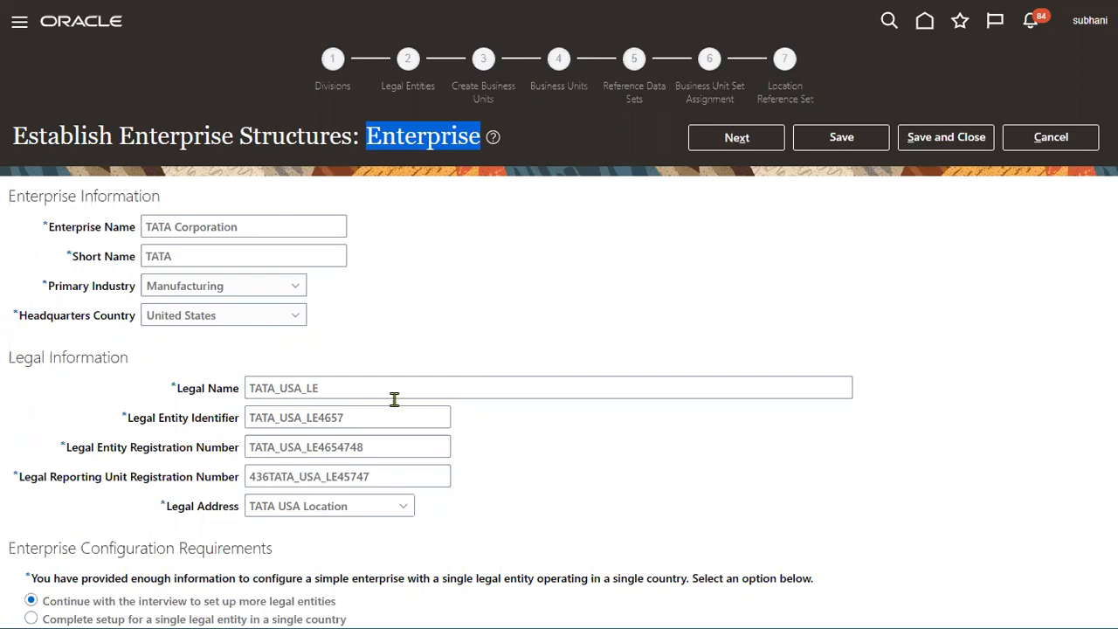
pyautogui.click(565, 321)
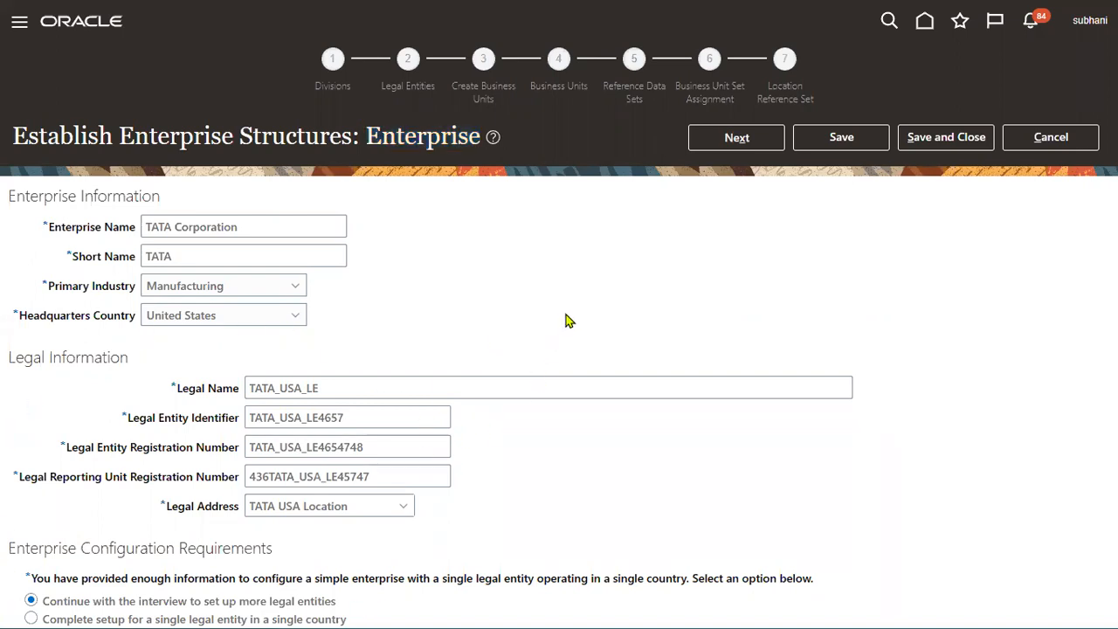
pyautogui.click(762, 146)
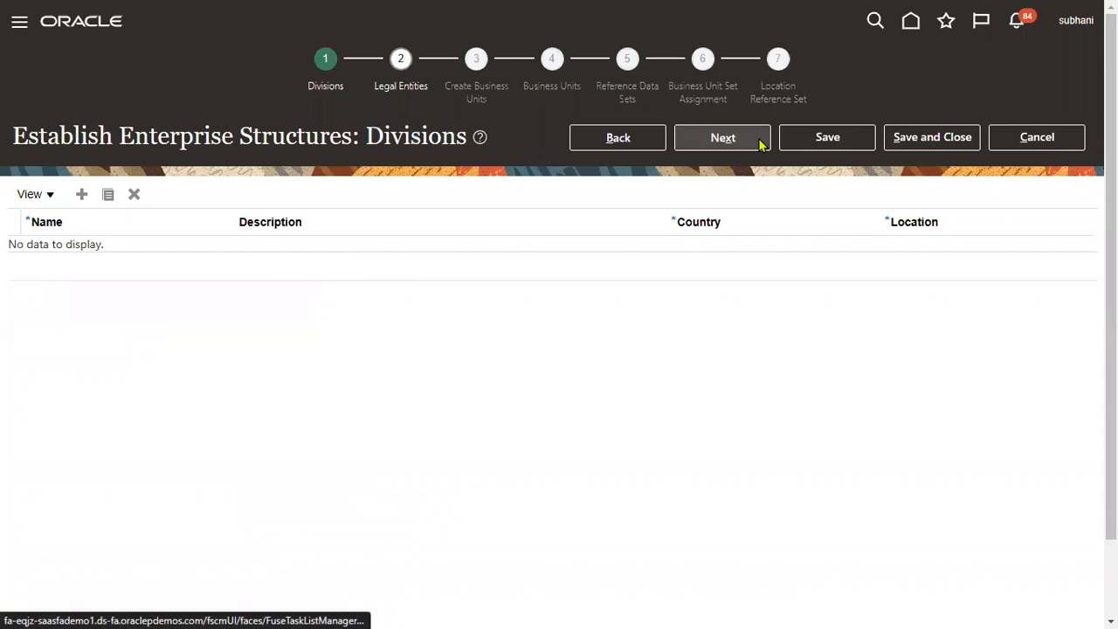
# Step: Add division TATA_USA_DIVISION with identical description, country United States and TATA USA Location
pyautogui.moveTo(366, 136); pyautogui.dragTo(496, 109)
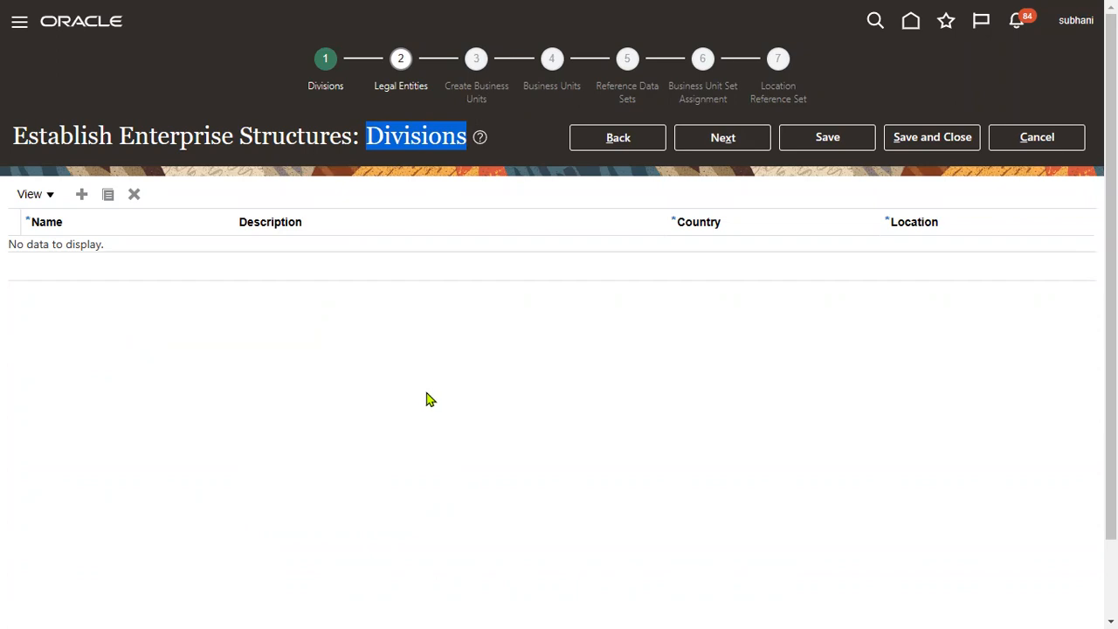
pyautogui.click(82, 195)
pyautogui.click(143, 252)
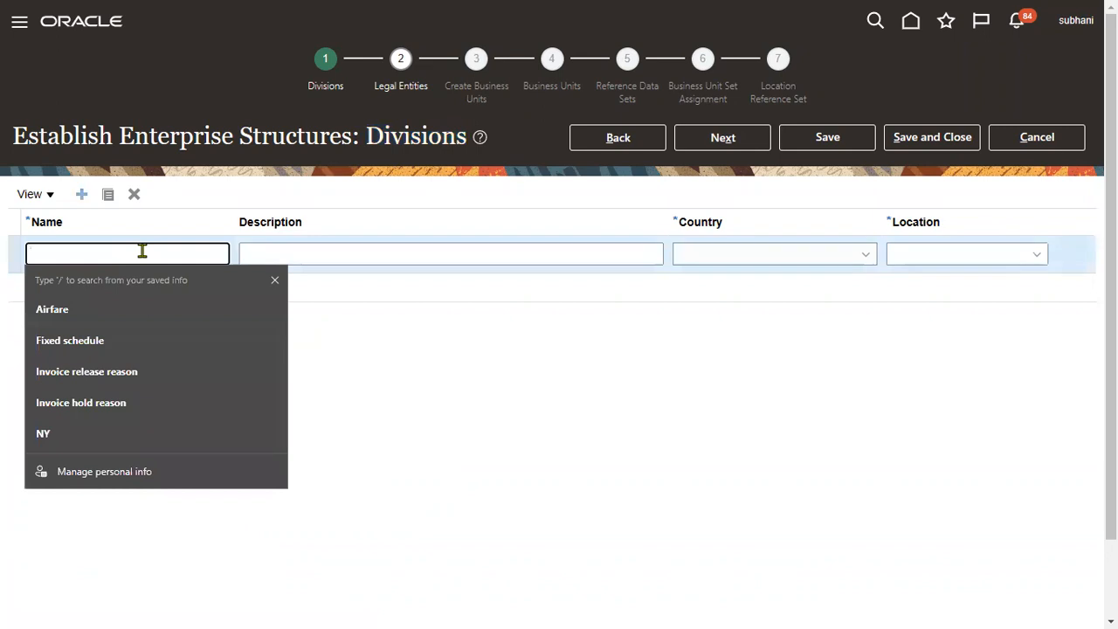
pyautogui.write('TATA')
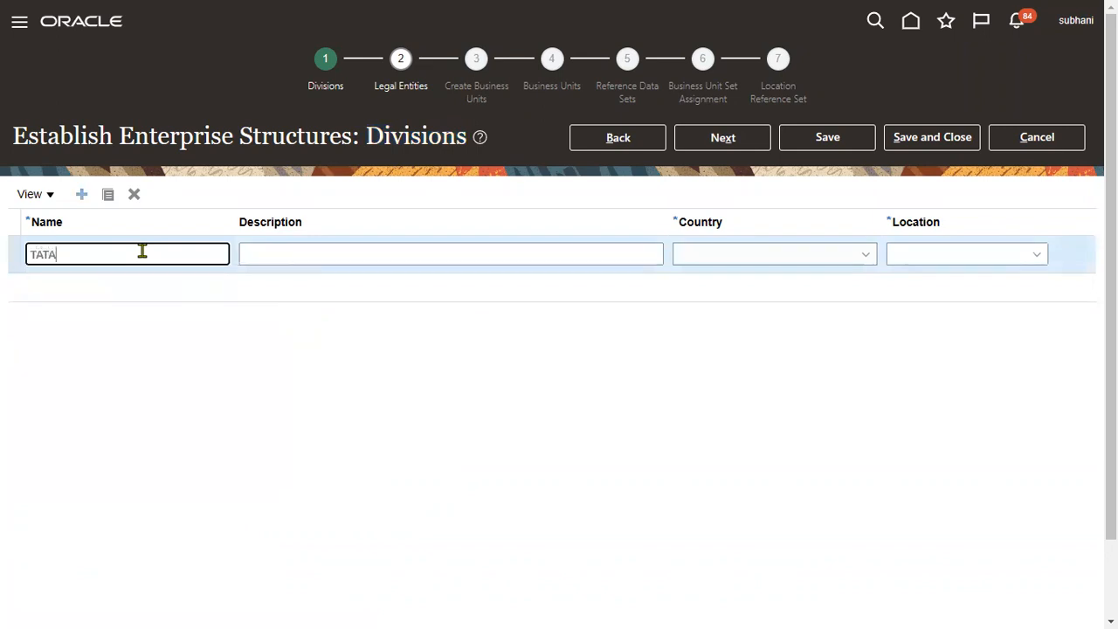
pyautogui.write('_USA_DIVISION')
pyautogui.moveTo(143, 252); pyautogui.dragTo(7, 256)
pyautogui.hotkey('ctrl', 'c')
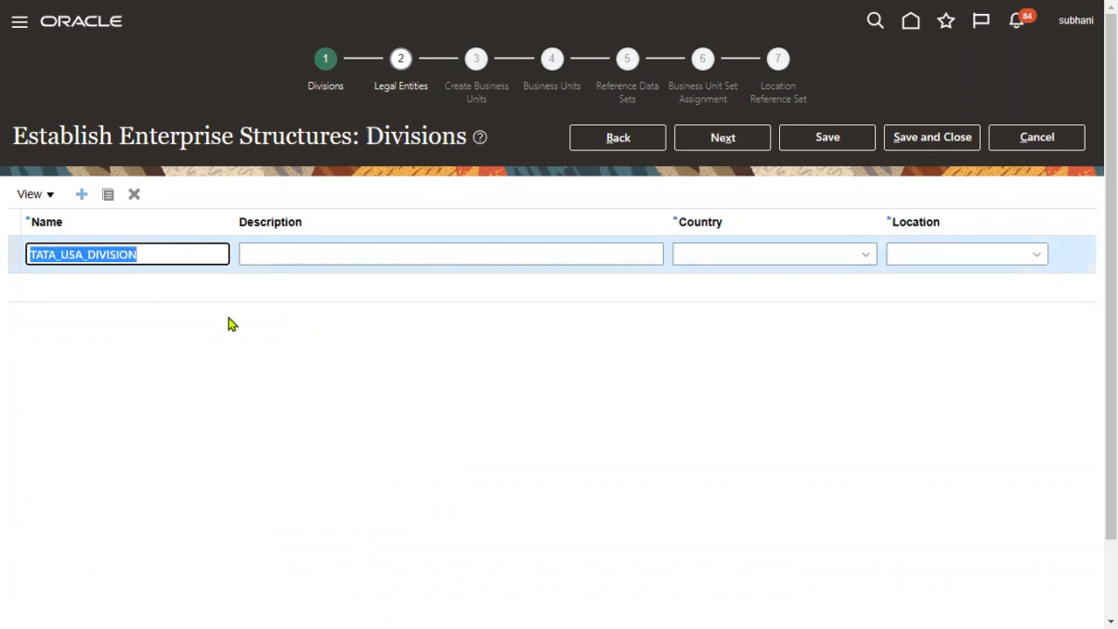
pyautogui.press('Tab')
pyautogui.hotkey('ctrl', 'v')
pyautogui.press('Tab')
pyautogui.press('u')
pyautogui.press('u')
pyautogui.press('u')
pyautogui.press('u')
pyautogui.press('u')
pyautogui.press('Tab')
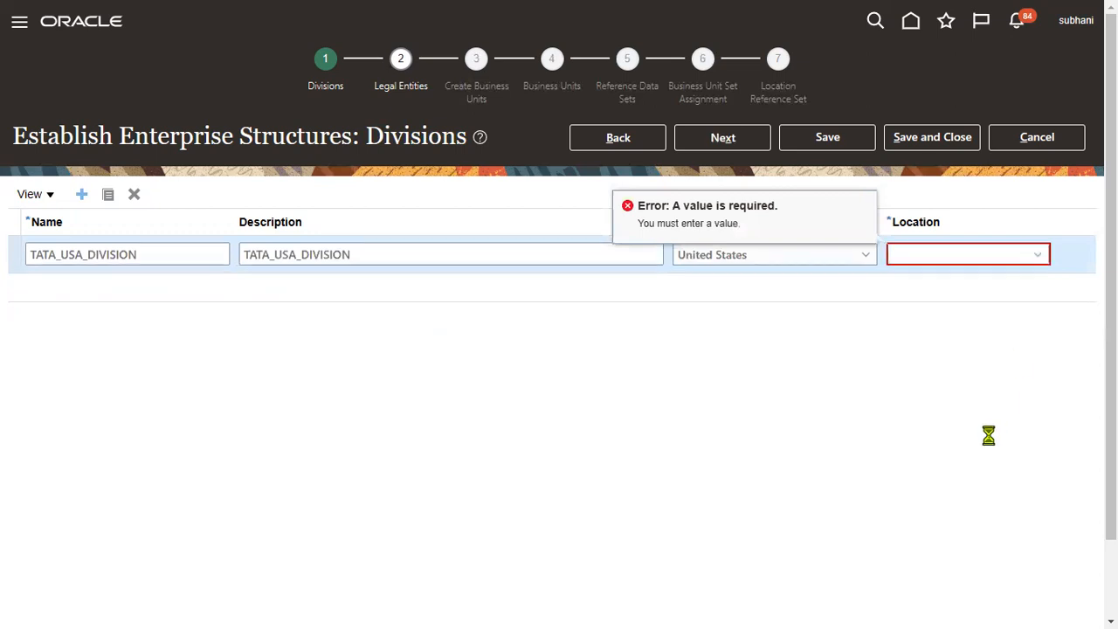
pyautogui.click(481, 284)
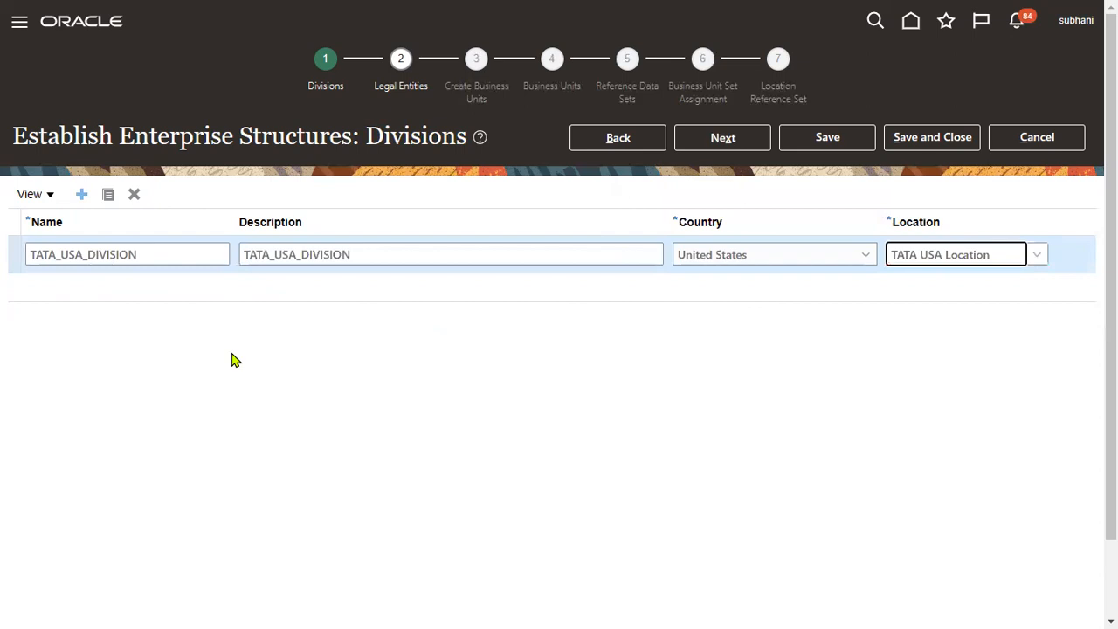
pyautogui.click(80, 195)
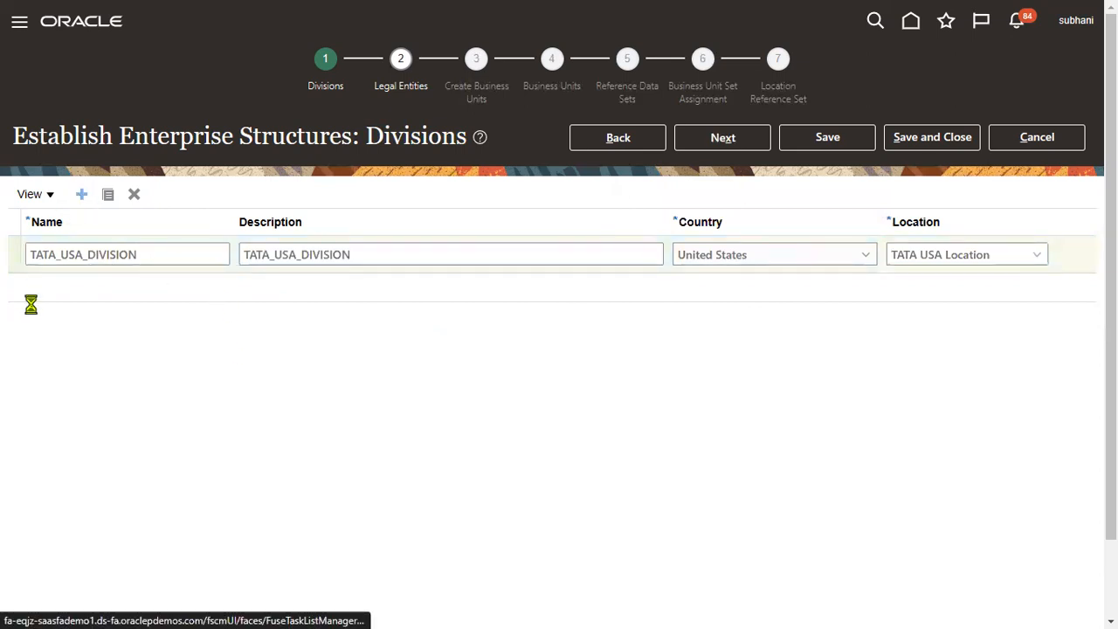
# Step: Add division TATA_INDIA_DIVISION with identical description and country India
pyautogui.click(76, 253)
pyautogui.hotkey('ctrl', 'v')
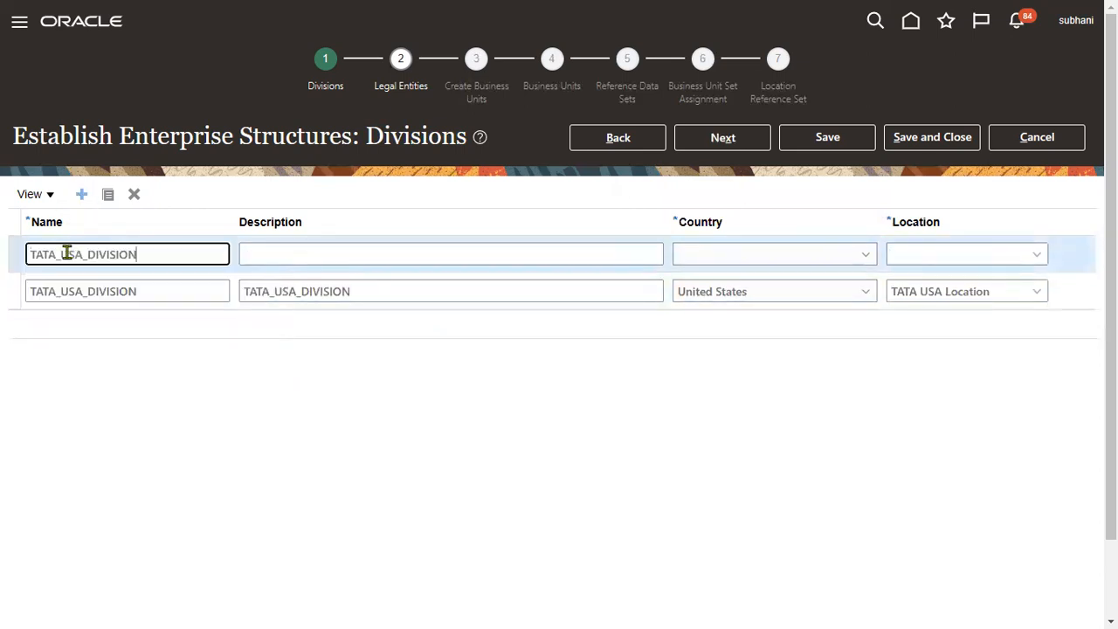
pyautogui.moveTo(60, 253); pyautogui.dragTo(78, 254)
pyautogui.write('INDIA')
pyautogui.moveTo(161, 253); pyautogui.dragTo(4, 258)
pyautogui.hotkey('ctrl', 'c')
pyautogui.press('Tab')
pyautogui.hotkey('ctrl', 'v')
pyautogui.press('Tab')
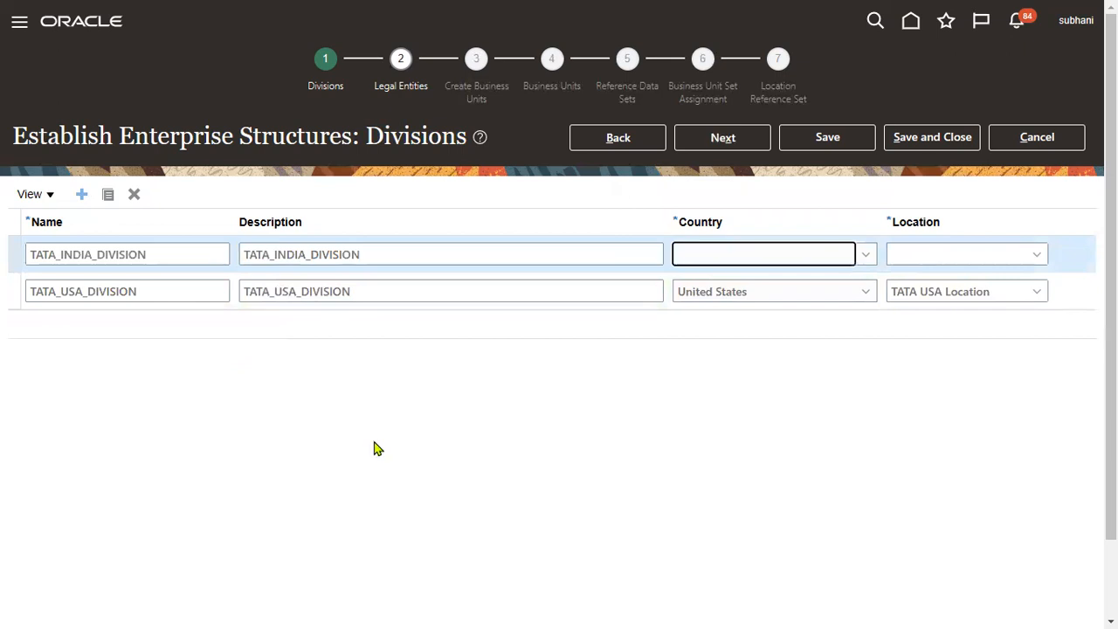
pyautogui.write('Iceland')
pyautogui.write('ia')
pyautogui.press('Tab')
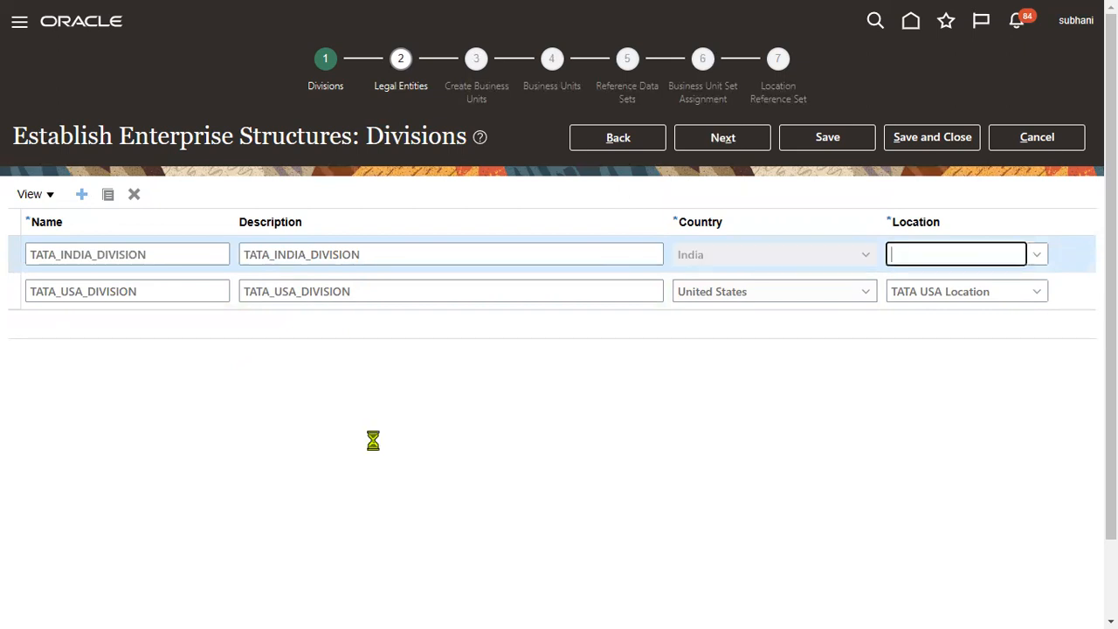
pyautogui.click(1036, 254)
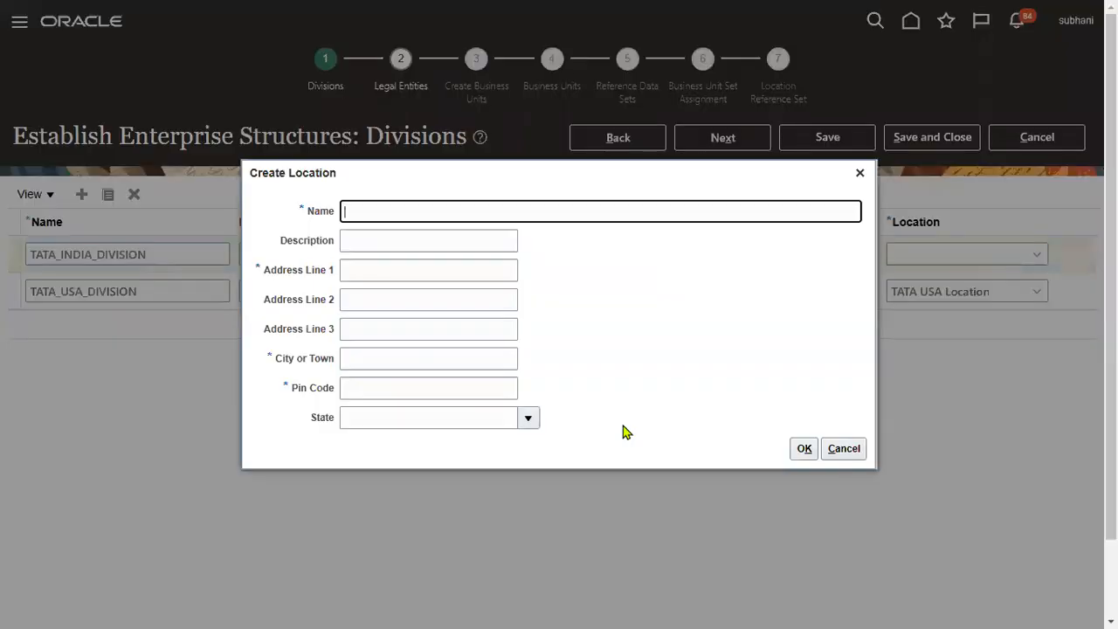
# Step: Enter a new location 'India DELHI Location', reused as description and address line, city Delhi, pin 123456
pyautogui.write('India DELHI Location')
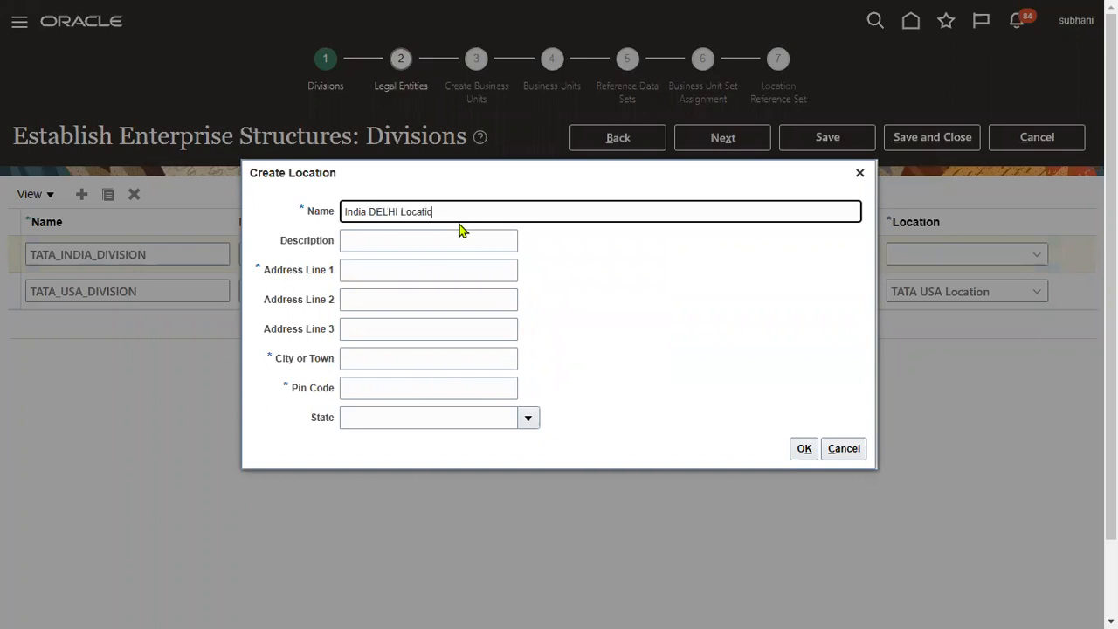
pyautogui.hotkey('ctrl', 'a')
pyautogui.hotkey('ctrl', 'c')
pyautogui.press('Tab')
pyautogui.hotkey('ctrl', 'v')
pyautogui.press('Tab')
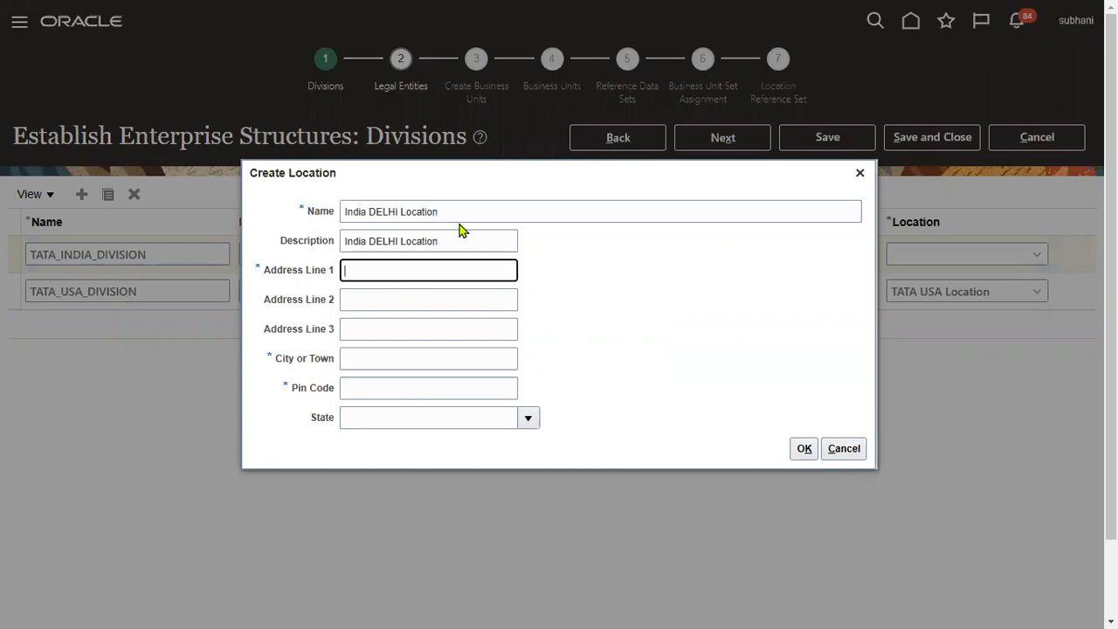
pyautogui.hotkey('ctrl', 'v')
pyautogui.press('Tab')
pyautogui.press('Tab')
pyautogui.press('Tab')
pyautogui.write('Delhi')
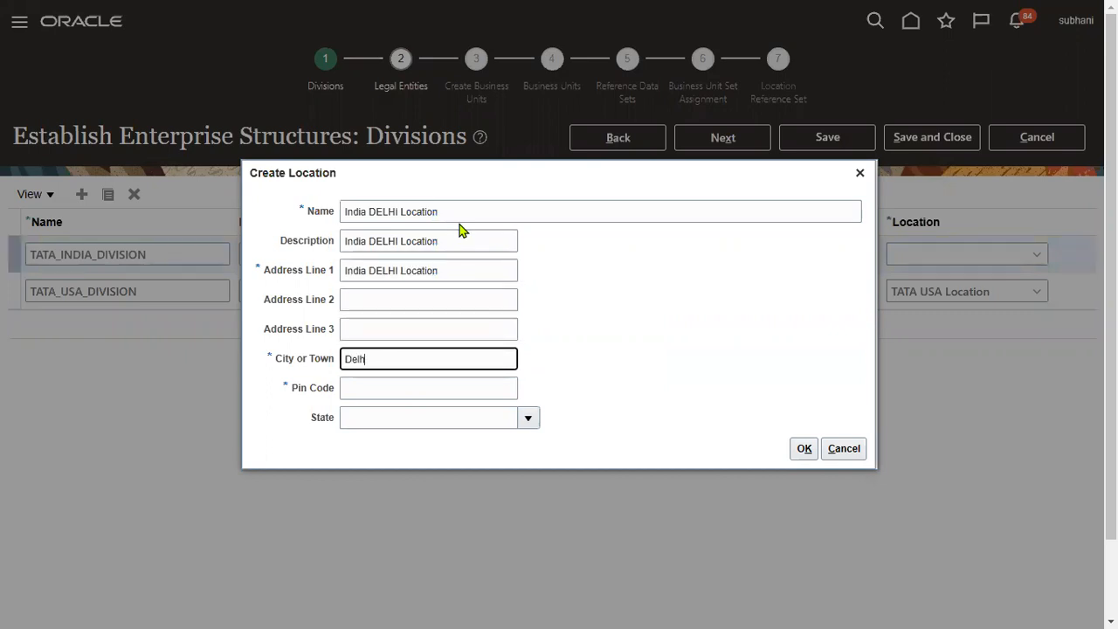
pyautogui.press('Tab')
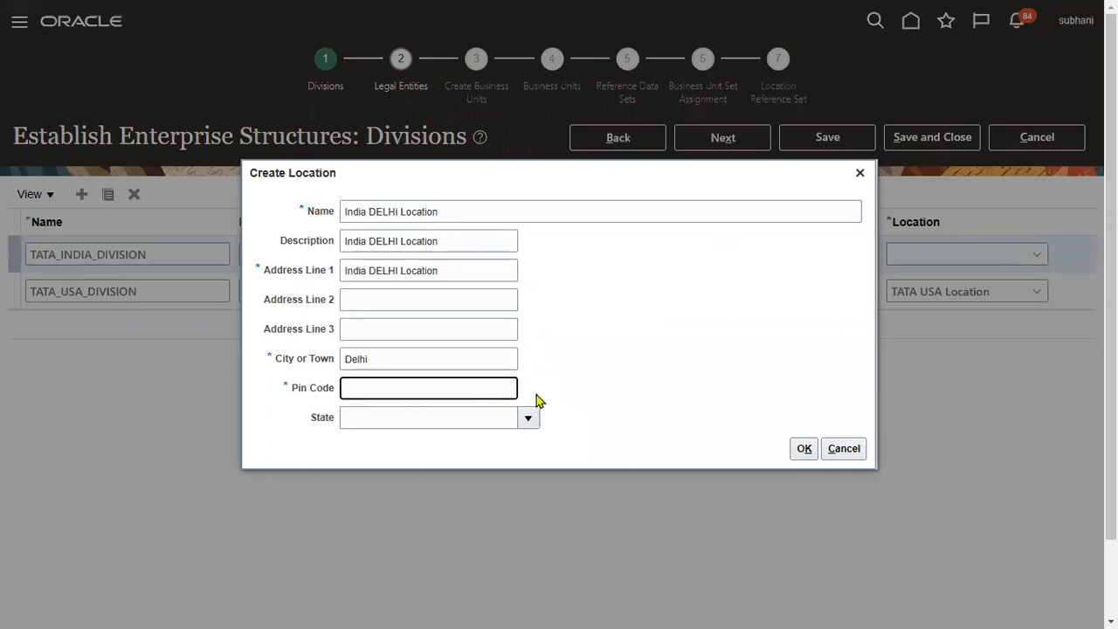
pyautogui.write('123456')
# Step: Save the India DELHI Location for the India division and advance to the Legal Entities step
pyautogui.click(527, 418)
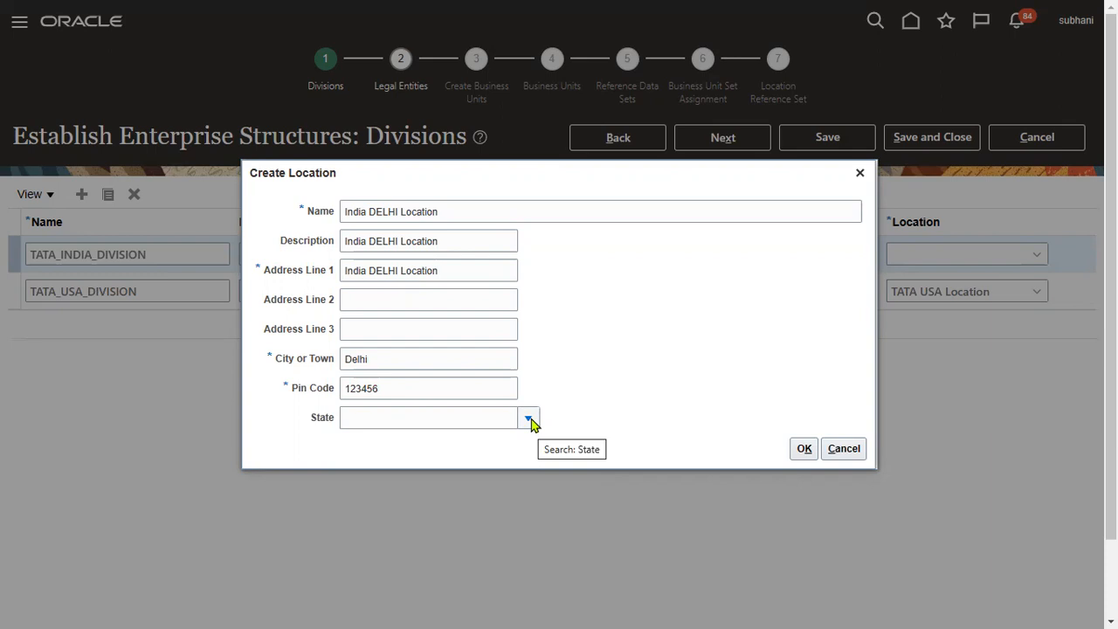
pyautogui.click(809, 453)
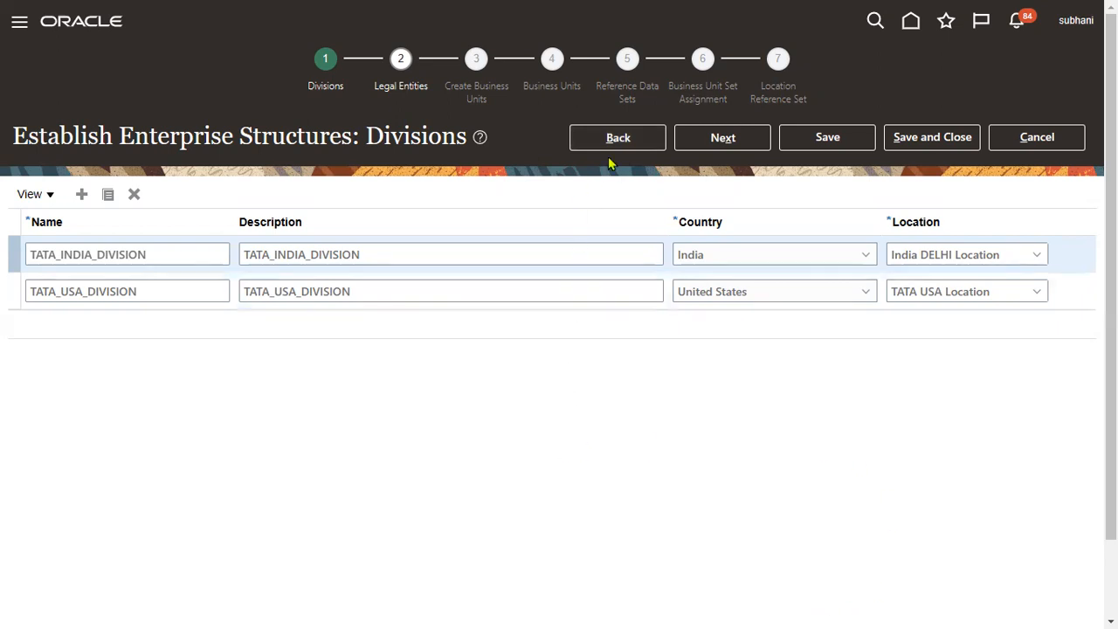
pyautogui.click(723, 137)
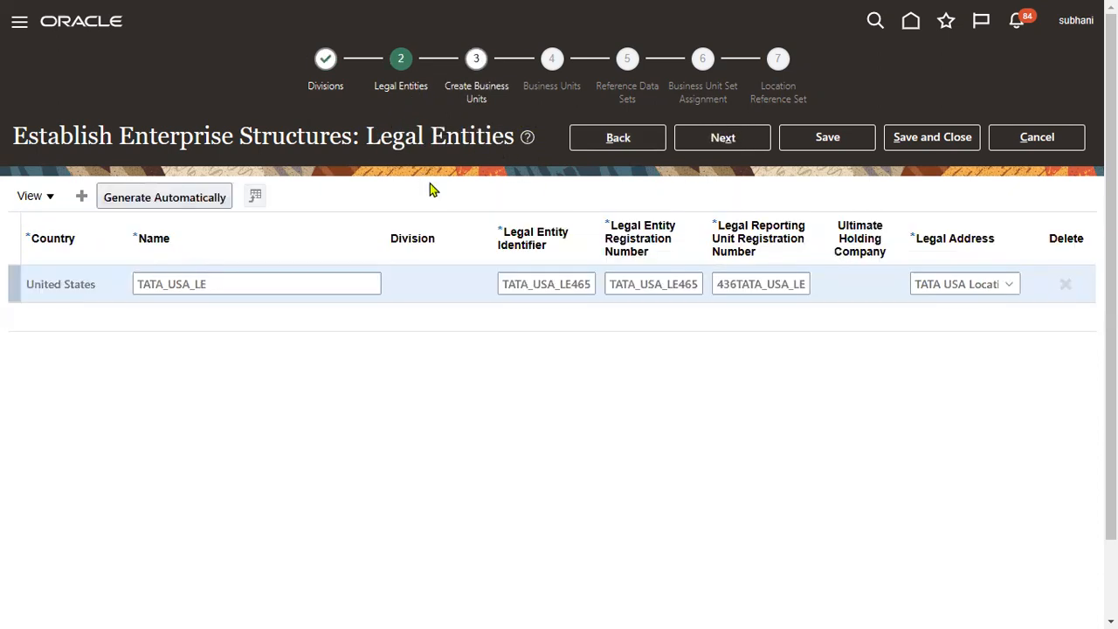
pyautogui.hotkey('alt', 'Tab')
pyautogui.hotkey('alt', 'Tab')
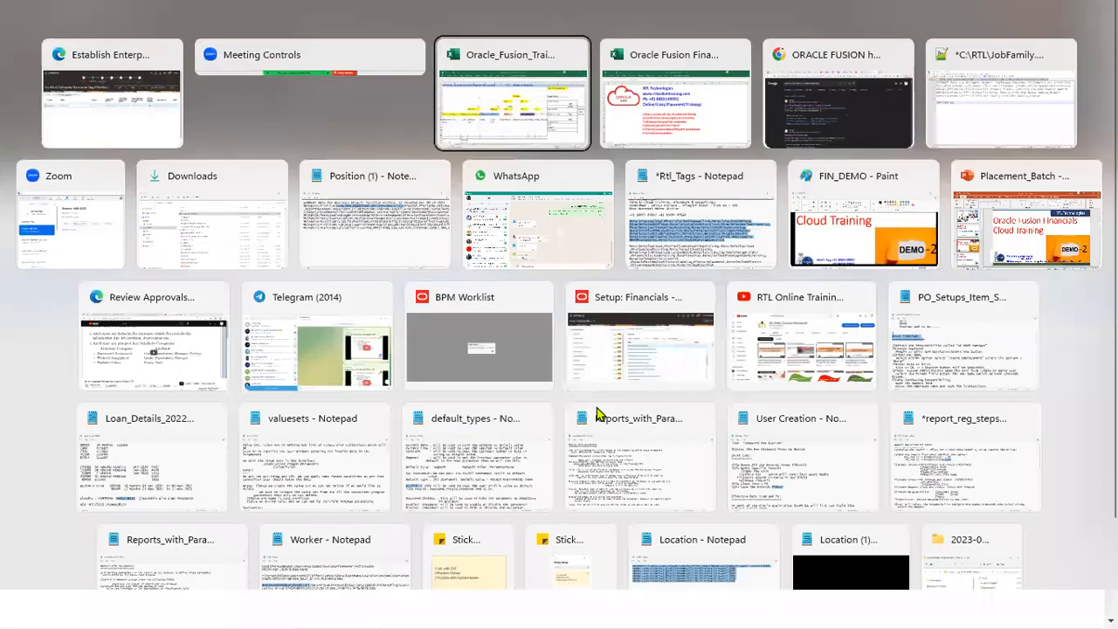
# Step: Fill the EnterPrise-1 and Divisions(O) cells in Excel with yellow
pyautogui.click(885, 204)
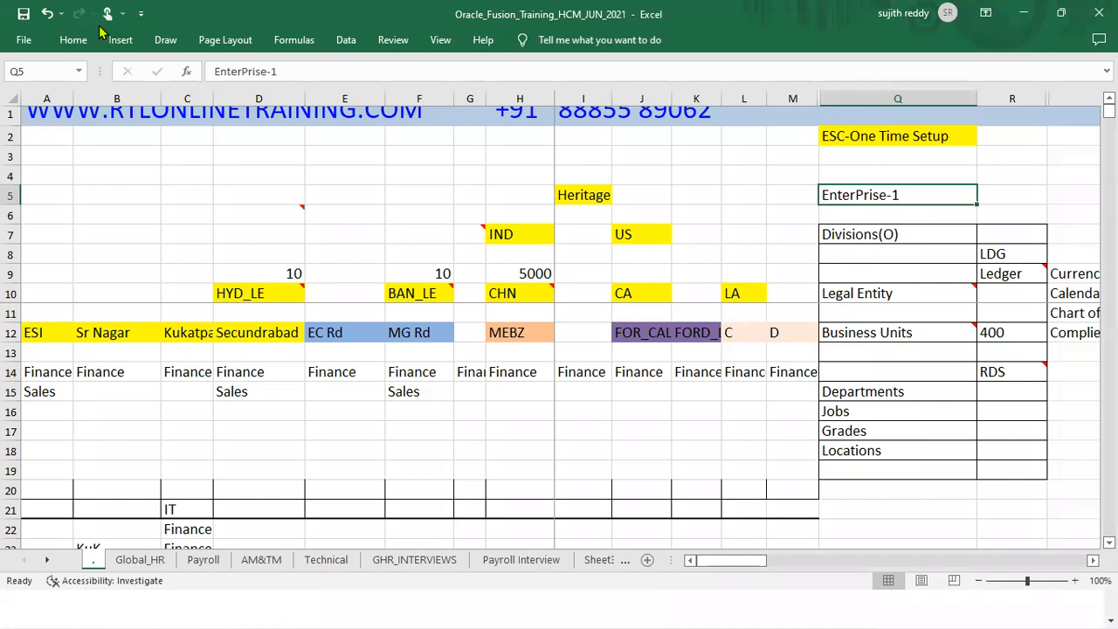
pyautogui.click(73, 39)
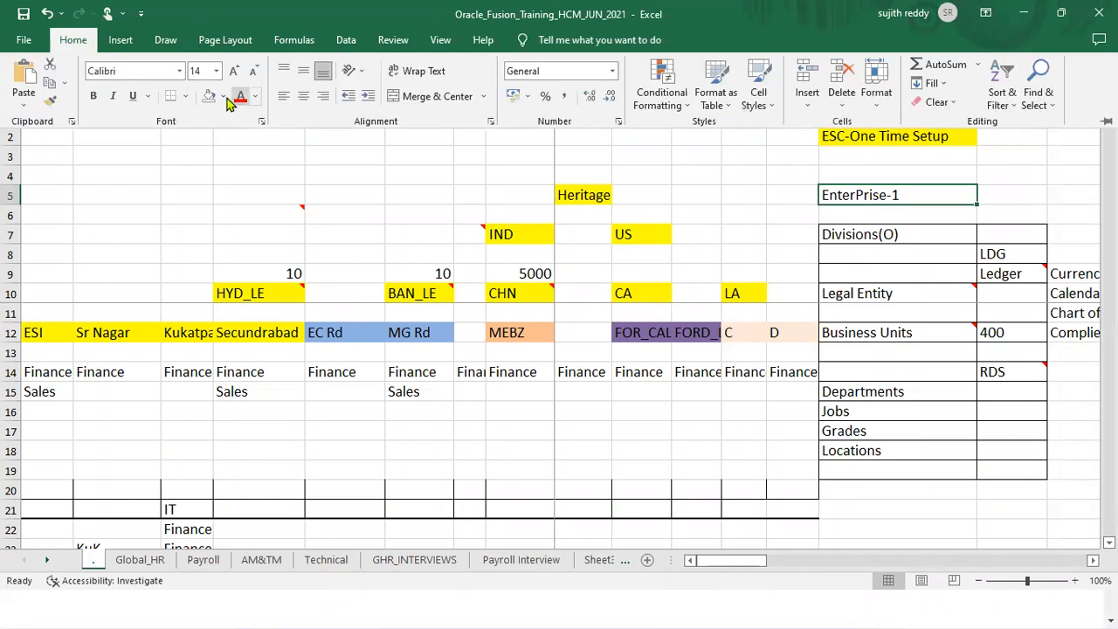
pyautogui.click(224, 98)
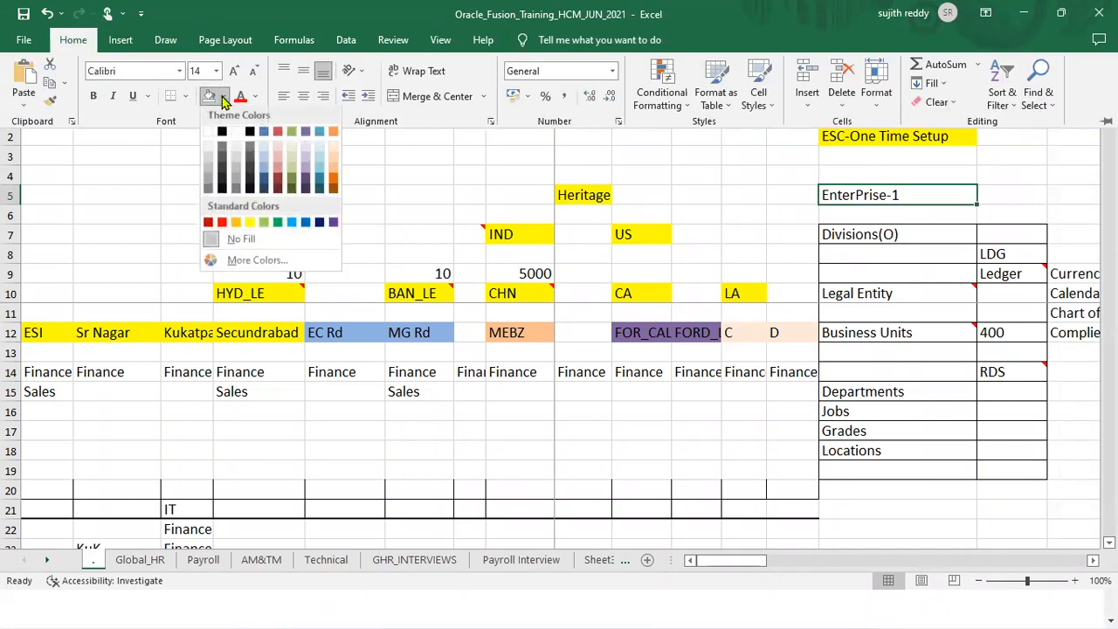
pyautogui.click(250, 225)
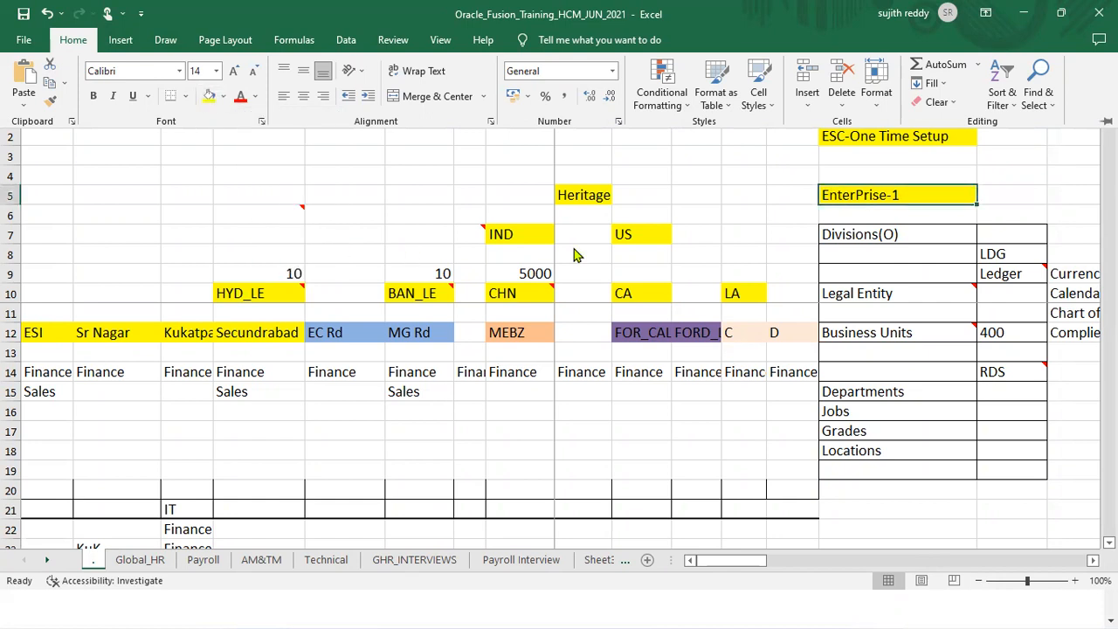
pyautogui.click(938, 236)
pyautogui.click(70, 40)
pyautogui.click(209, 96)
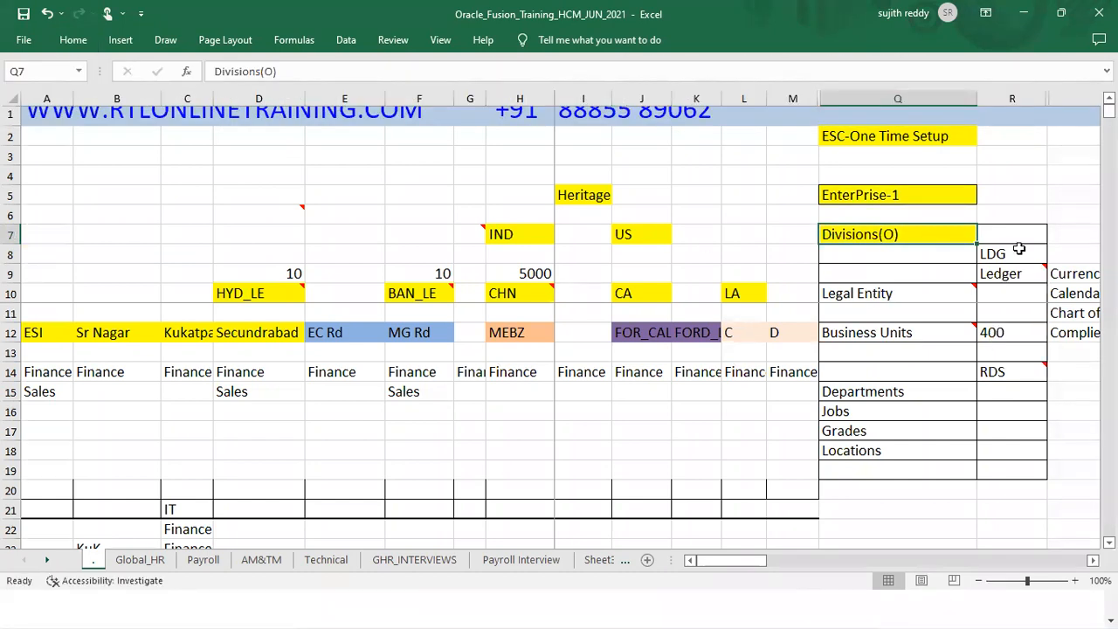
# Step: Point out the LDG and Ledger cells, then fill the Legal Entity cell yellow and return to Oracle
pyautogui.moveTo(1017, 253); pyautogui.dragTo(1018, 272)
pyautogui.moveTo(1021, 267)
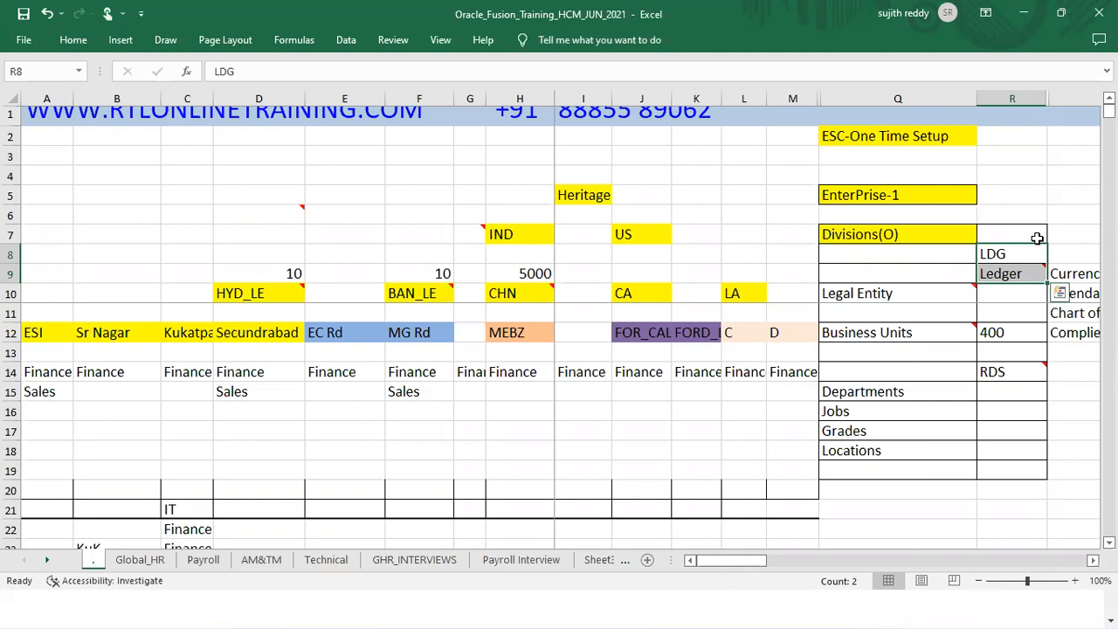
pyautogui.click(906, 294)
pyautogui.click(71, 41)
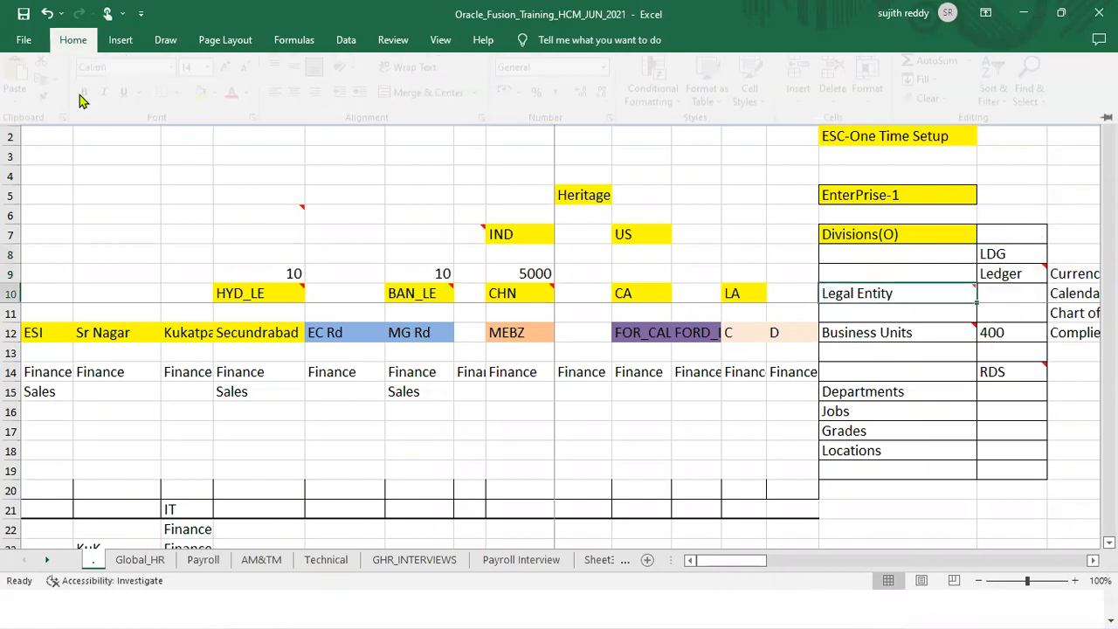
pyautogui.click(210, 95)
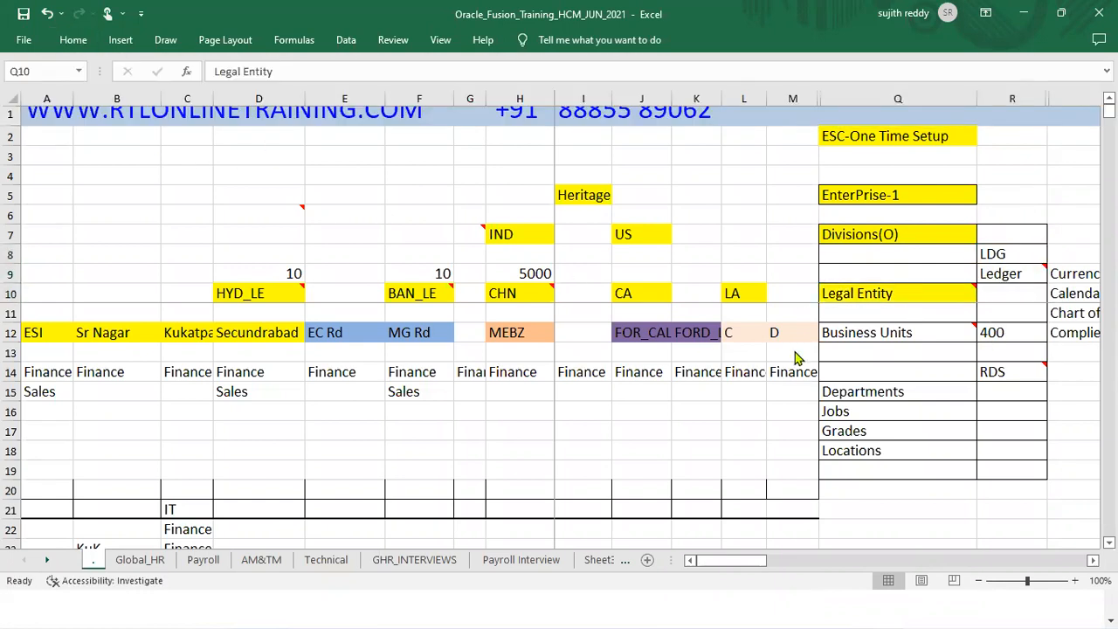
pyautogui.hotkey('alt', 'Tab')
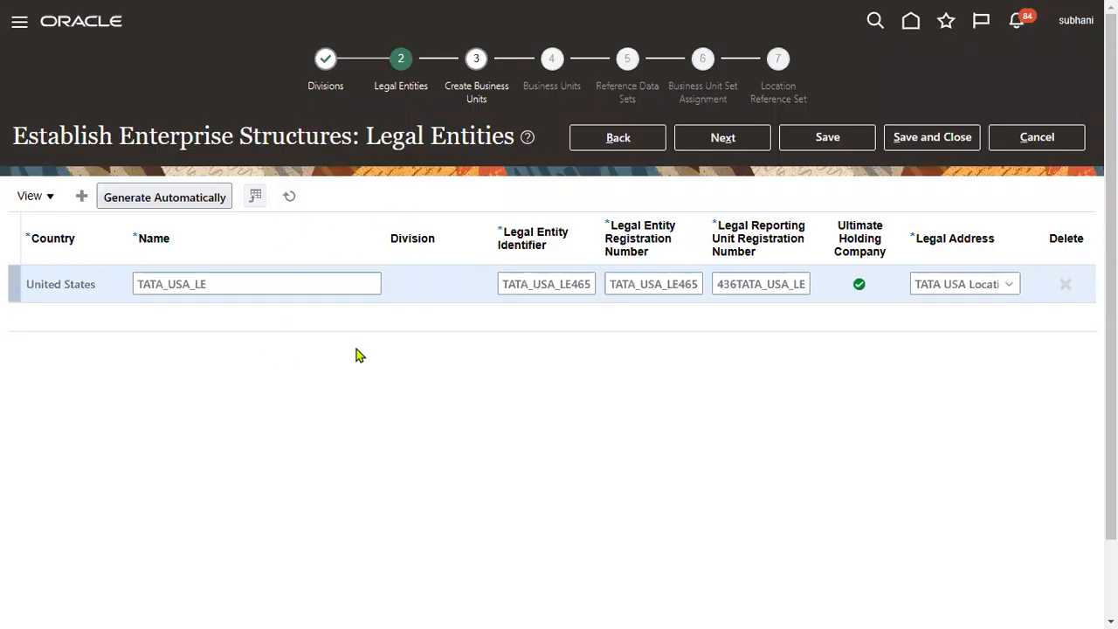
pyautogui.press('XF86MonBrightnessUp')
pyautogui.press('XF86MonBrightnessUp')
pyautogui.press('XF86MonBrightnessUp')
pyautogui.press('XF86MonBrightnessUp')
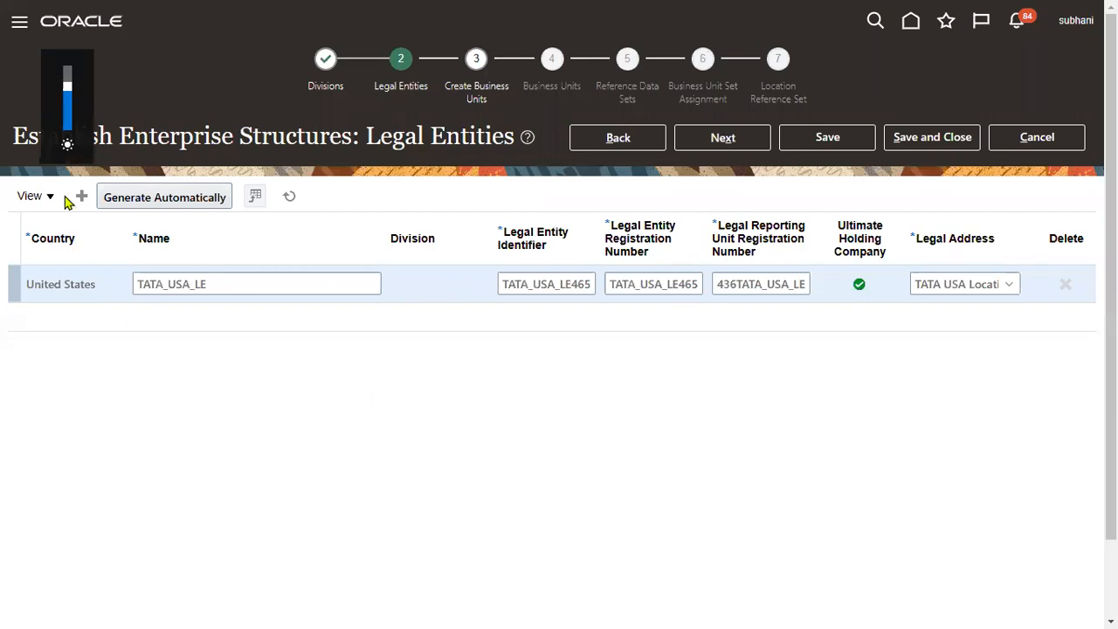
pyautogui.click(82, 195)
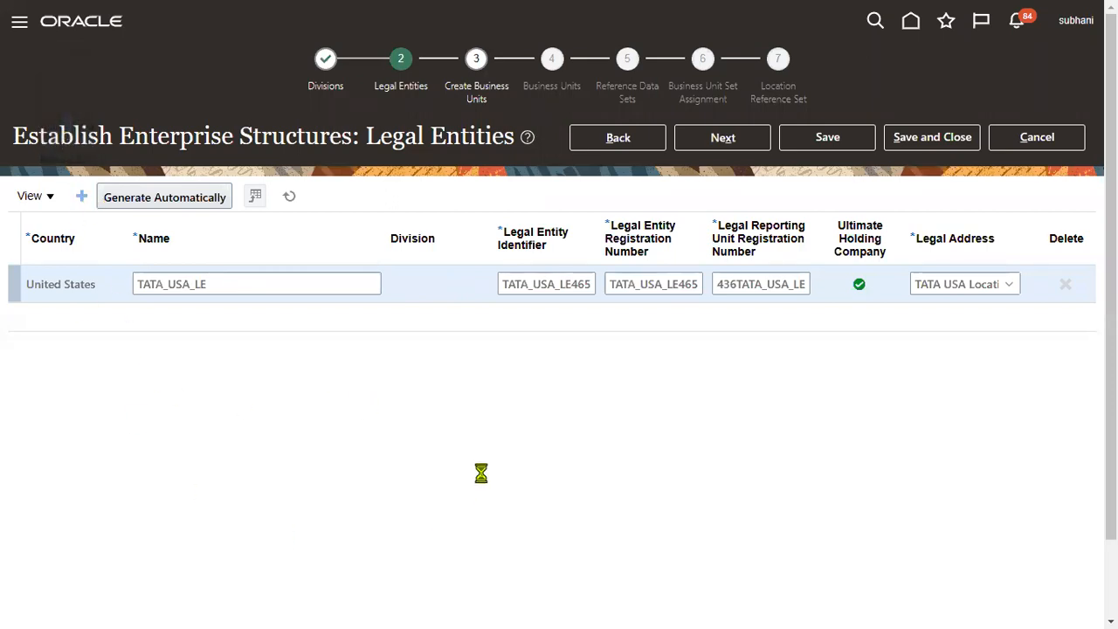
pyautogui.click(81, 282)
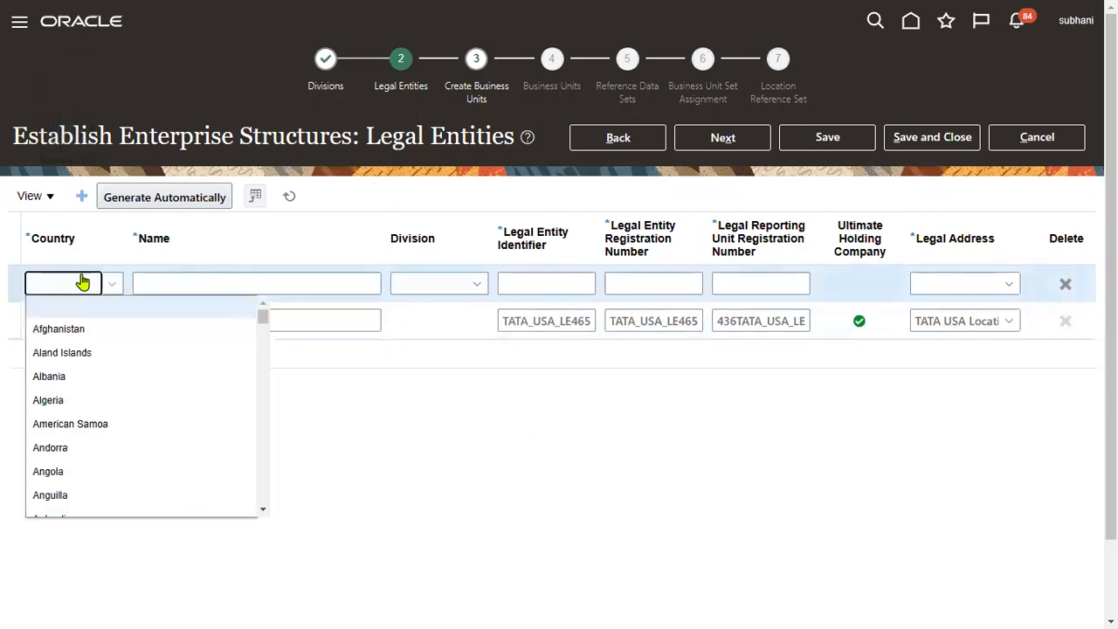
pyautogui.click(81, 281)
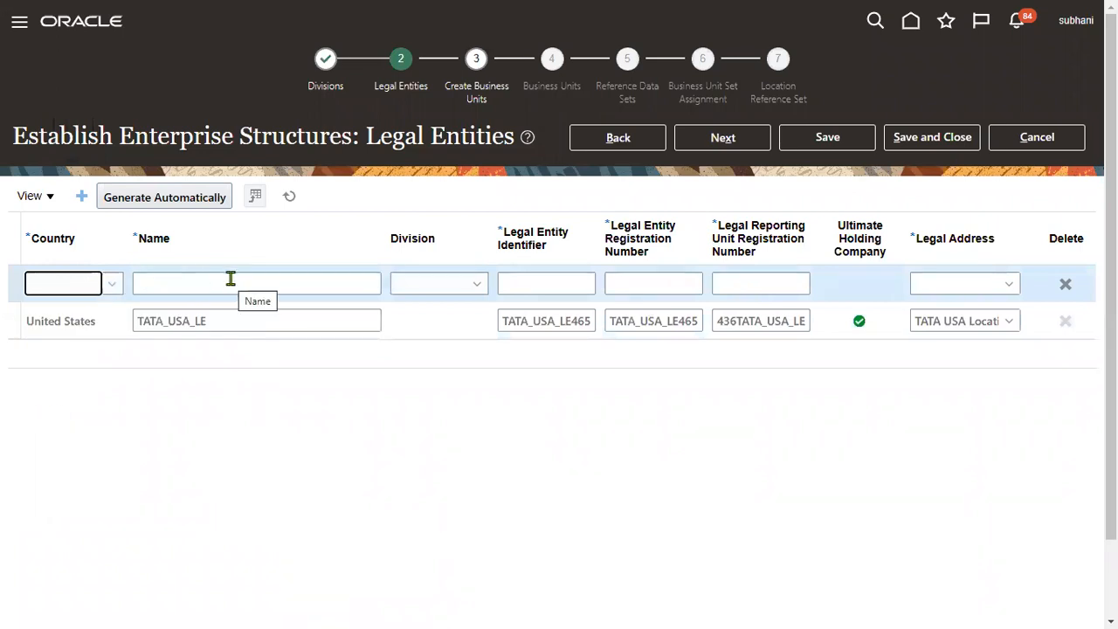
pyautogui.click(1068, 285)
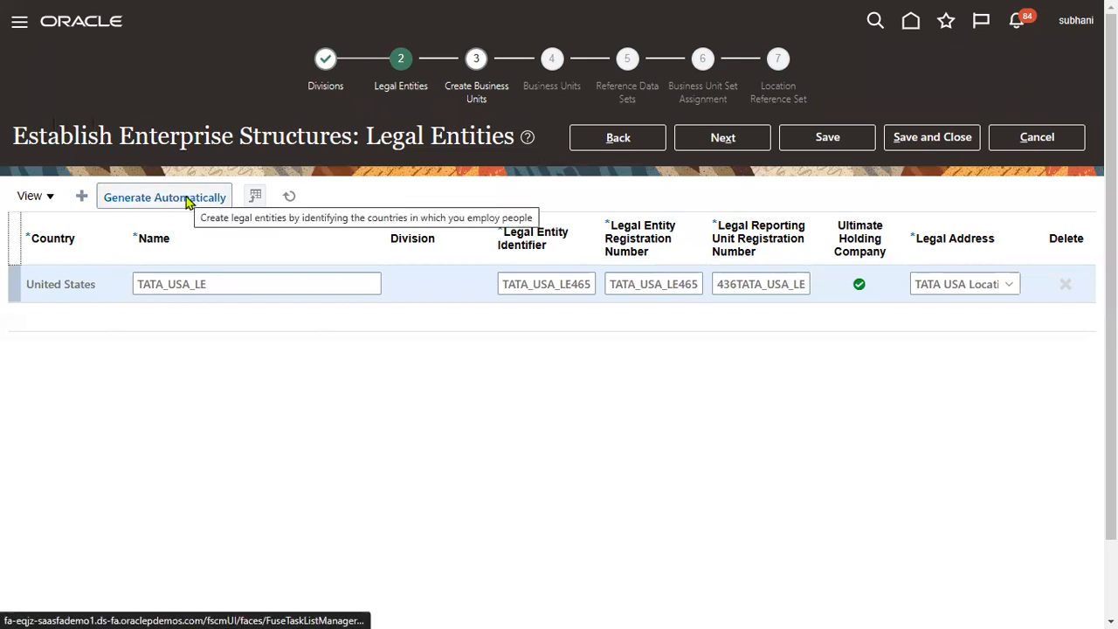
# Step: Generate legal entities automatically, confirming replacement of the existing ones
pyautogui.click(187, 201)
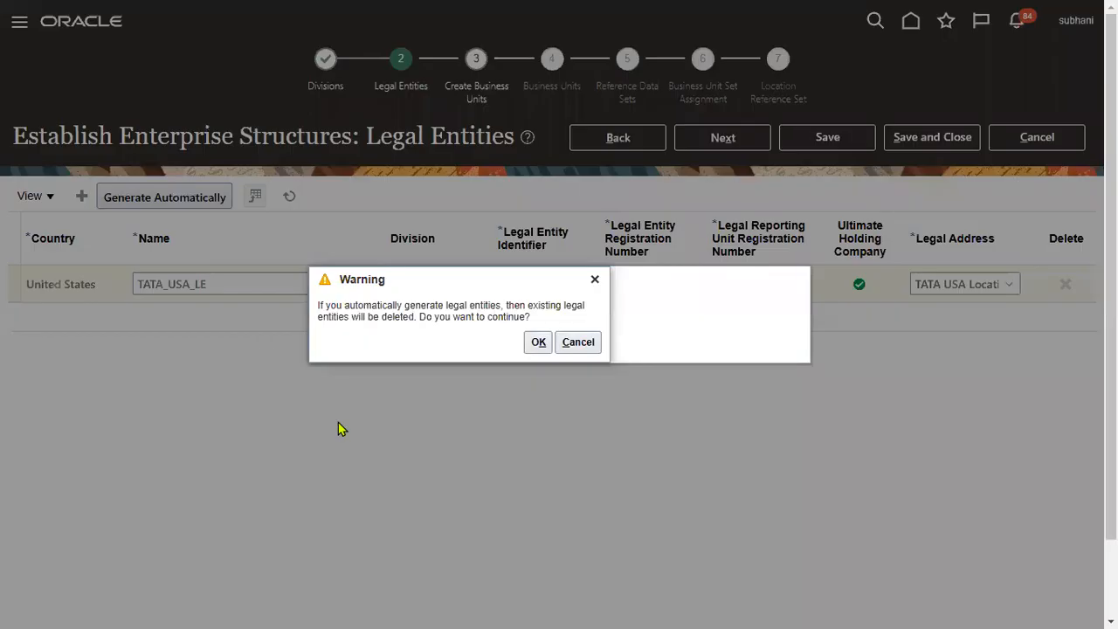
pyautogui.click(538, 342)
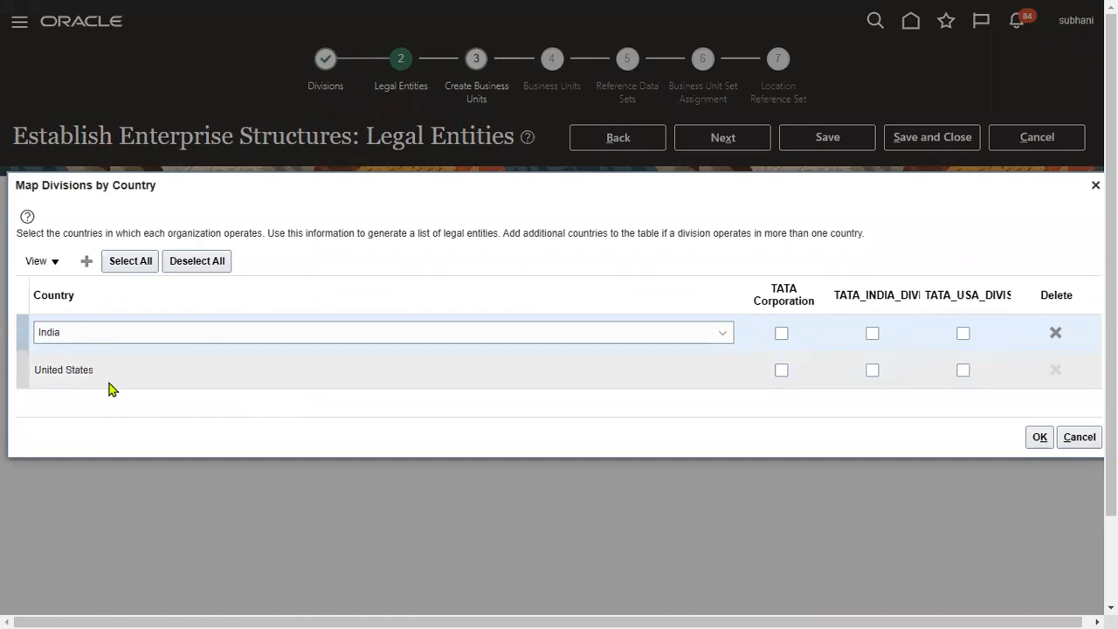
# Step: Map India to TATA_INDIA_DIVISION and United States to TATA_USA_DIVISION, then generate the legal entities
pyautogui.click(872, 336)
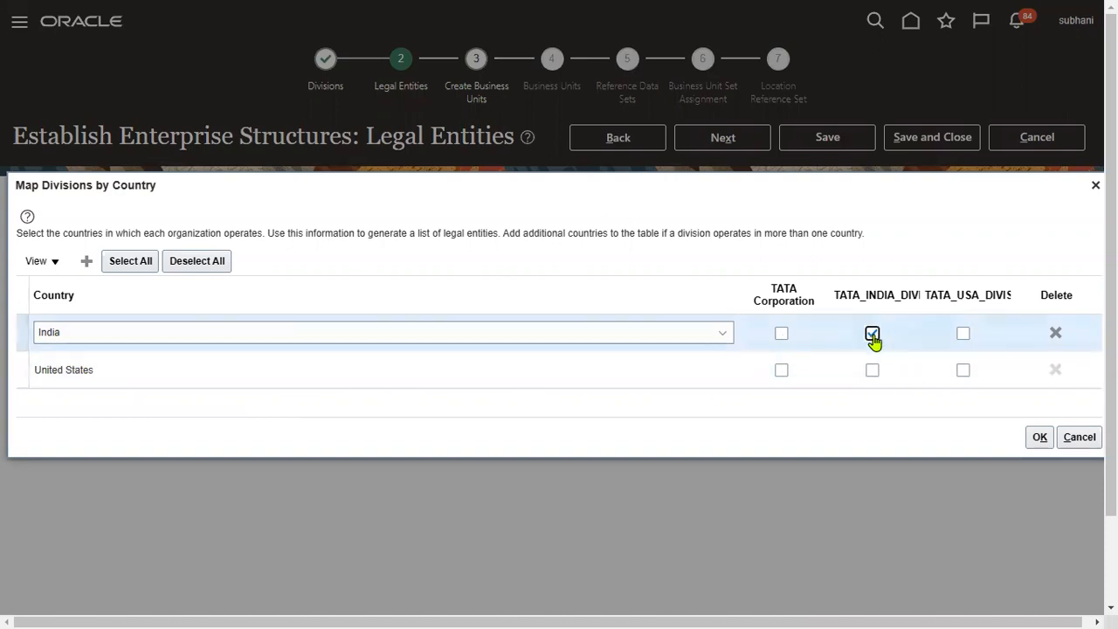
pyautogui.click(961, 371)
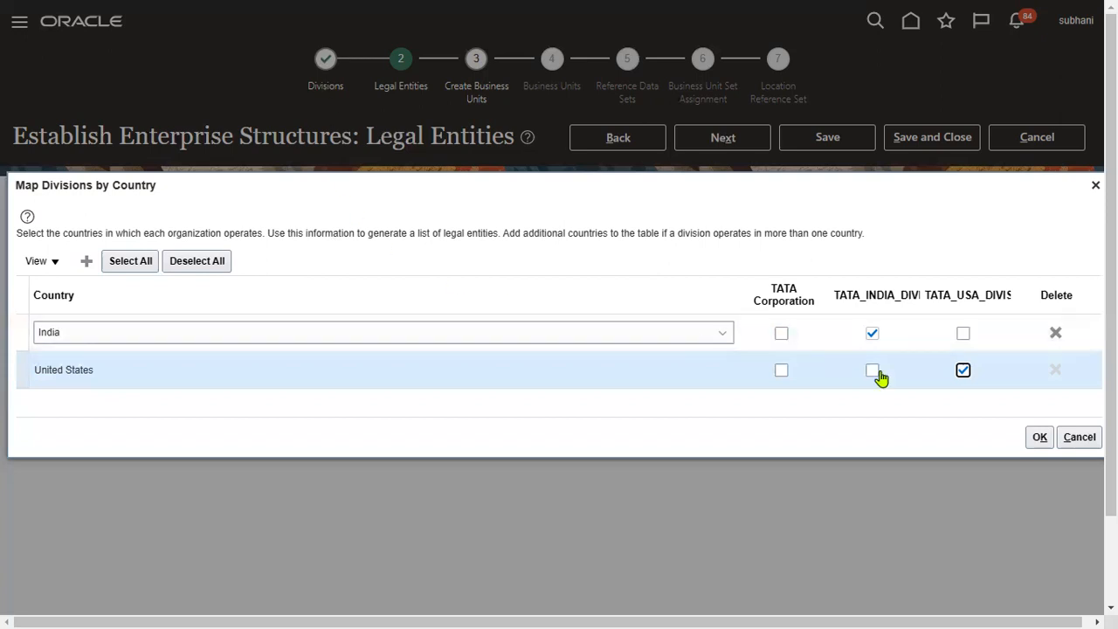
pyautogui.click(1041, 439)
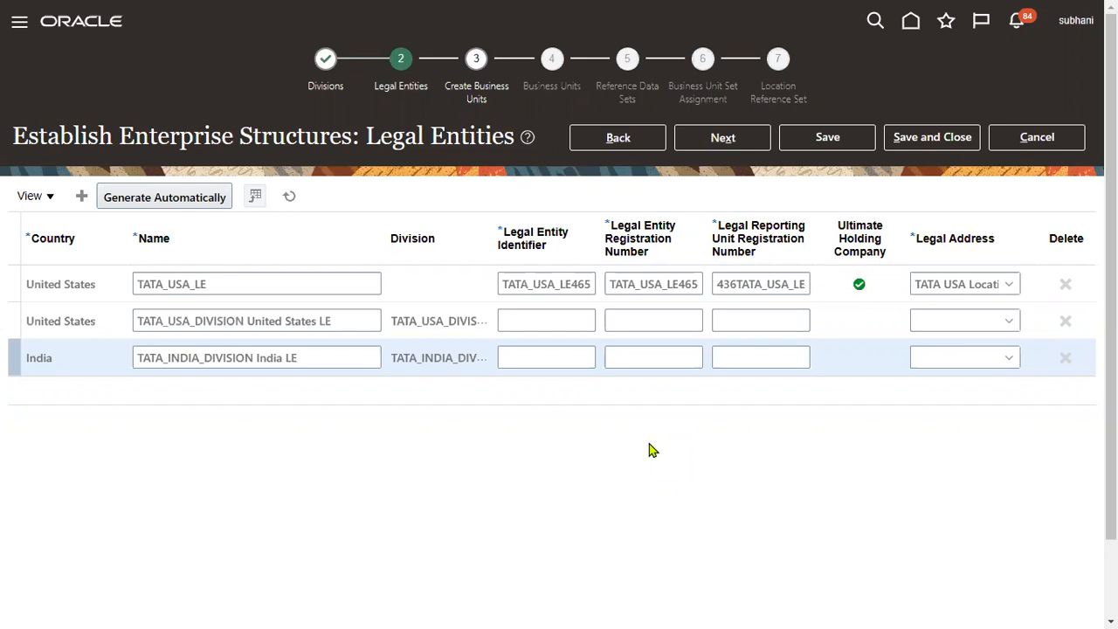
# Step: Give the US legal entity identifier TATA5JGSJ, registration numbers TATEJ and SDNGJB, and TATA USA Location address
pyautogui.click(528, 319)
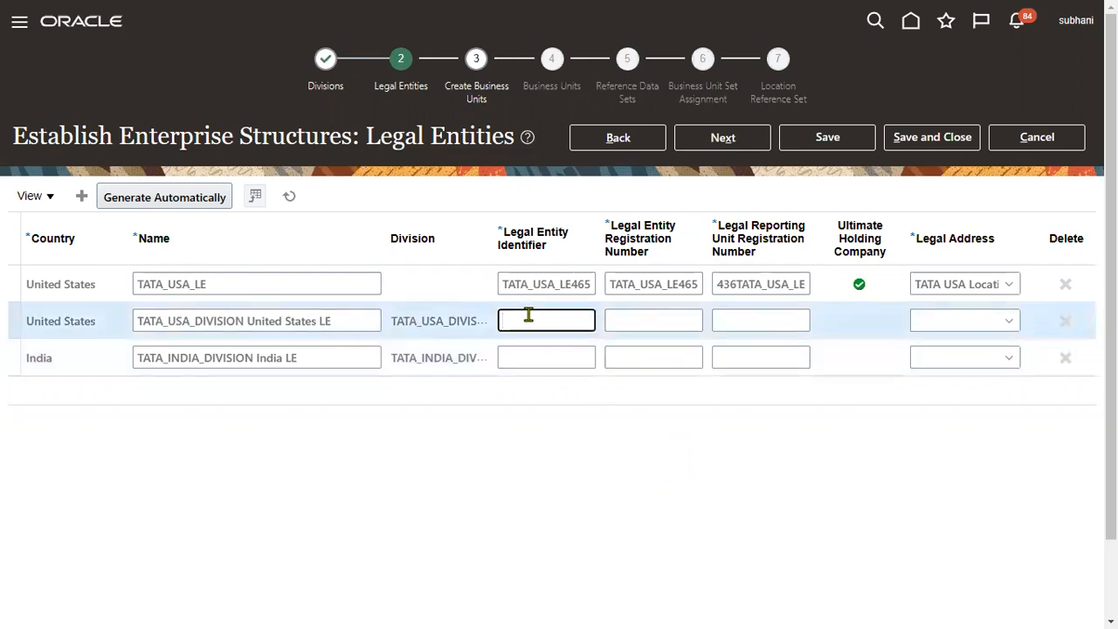
pyautogui.write('TATA5JGSJ')
pyautogui.press('Tab')
pyautogui.write('TA')
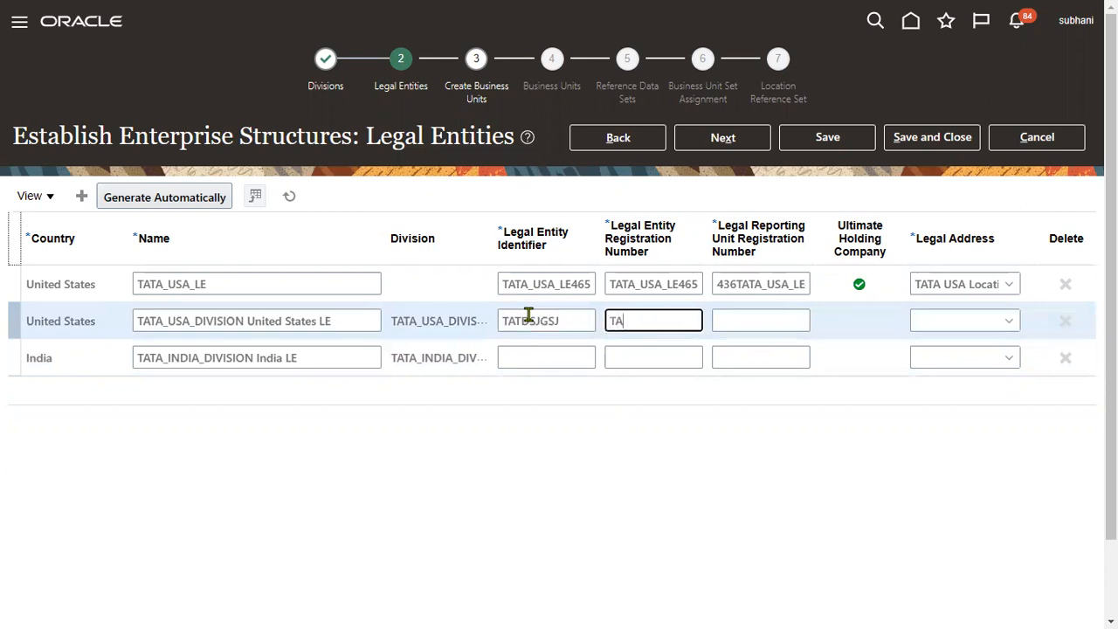
pyautogui.write('TEJ')
pyautogui.press('Tab')
pyautogui.write('SDNGJB')
pyautogui.press('Tab')
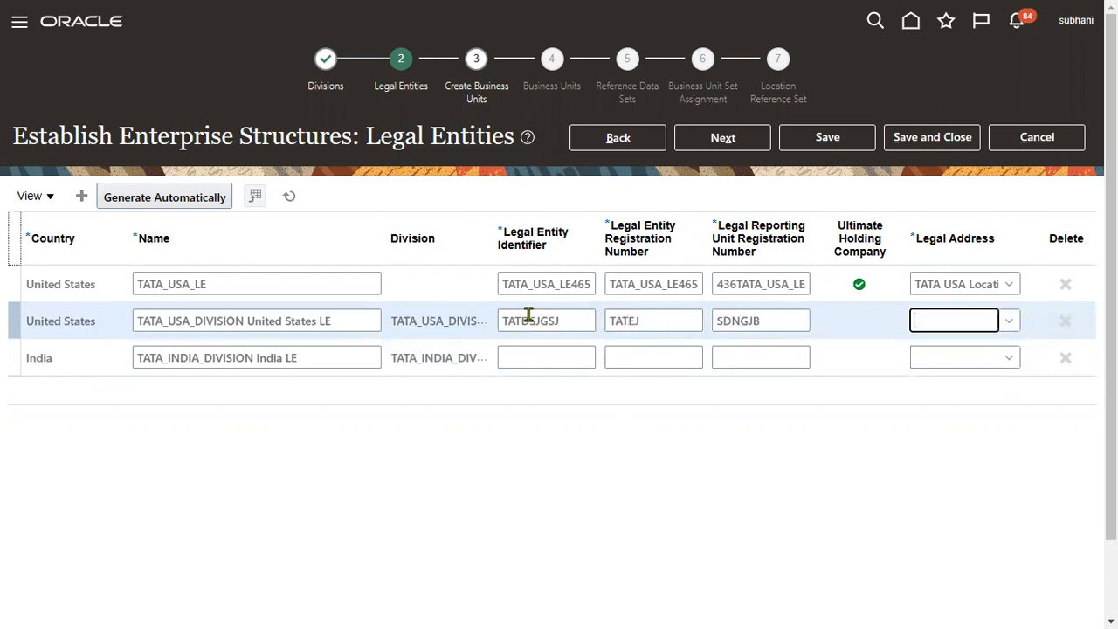
pyautogui.click(1014, 320)
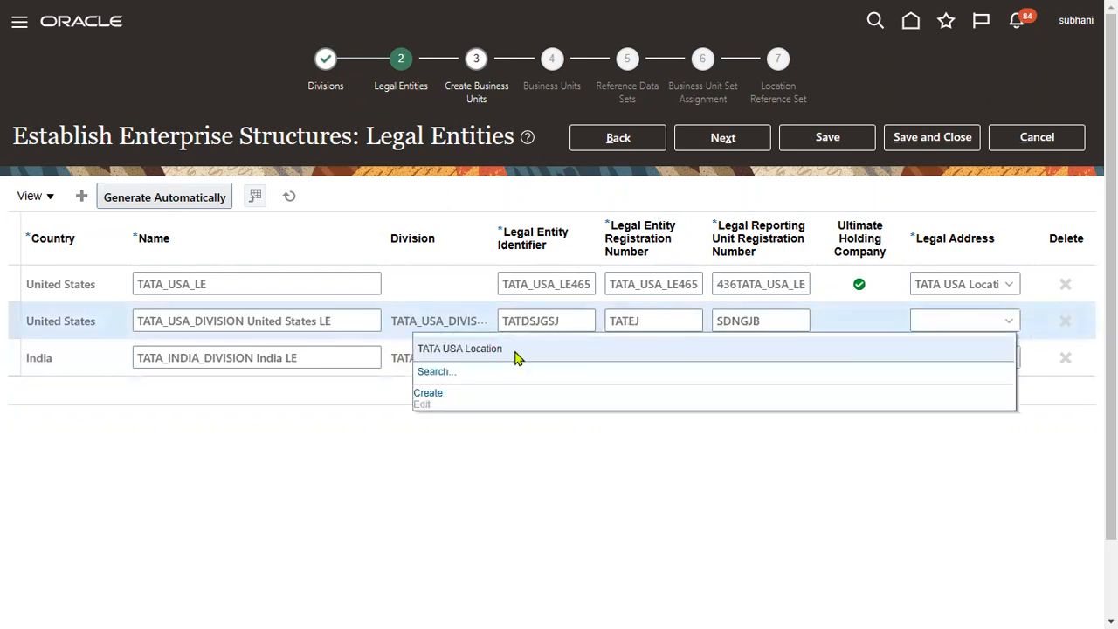
pyautogui.click(515, 351)
# Step: Give the India legal entity identifier SAFAG, registration numbers DSGSDG and SGSGEG, and India DELHI Location address, then continue
pyautogui.click(531, 356)
pyautogui.write('SAFAG')
pyautogui.press('Tab')
pyautogui.write('DSGSDG')
pyautogui.press('Tab')
pyautogui.write('SGSGEG')
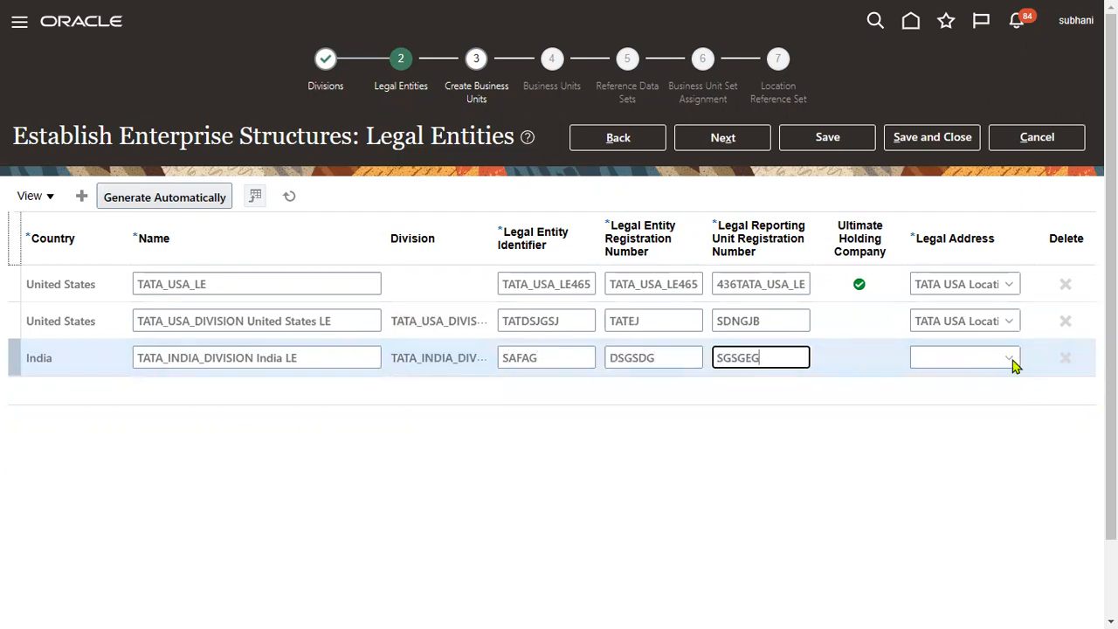
pyautogui.click(1011, 360)
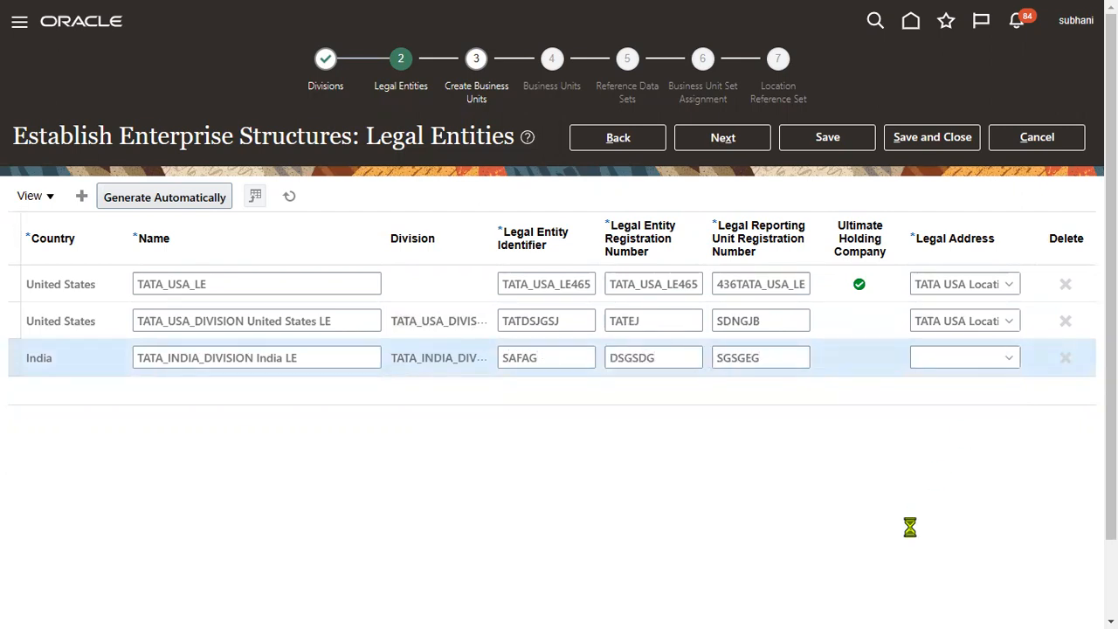
pyautogui.click(508, 390)
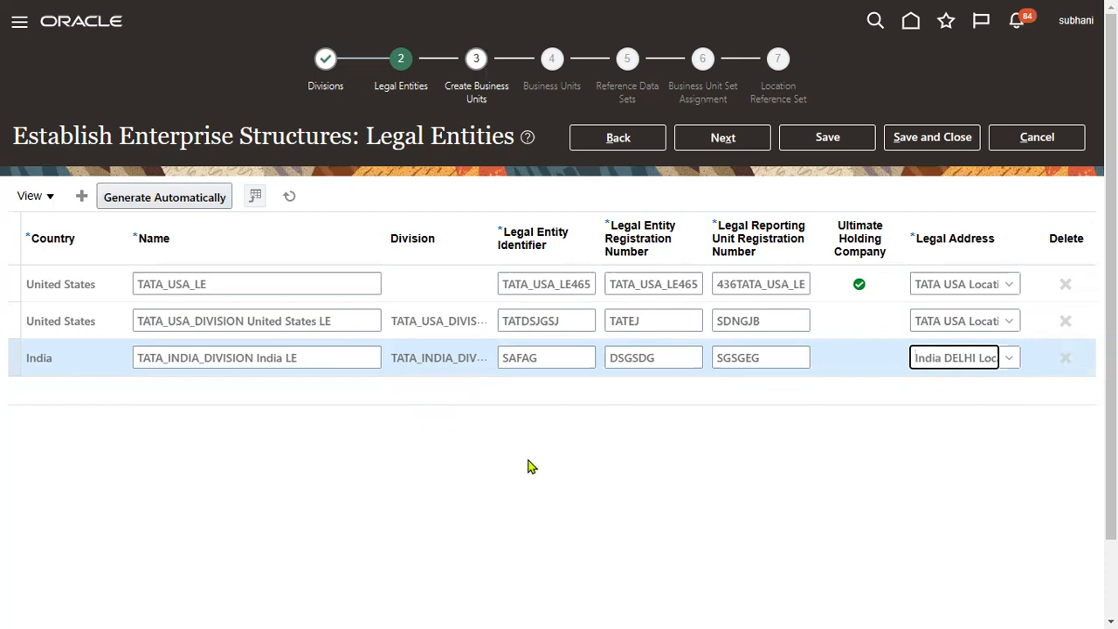
pyautogui.click(731, 141)
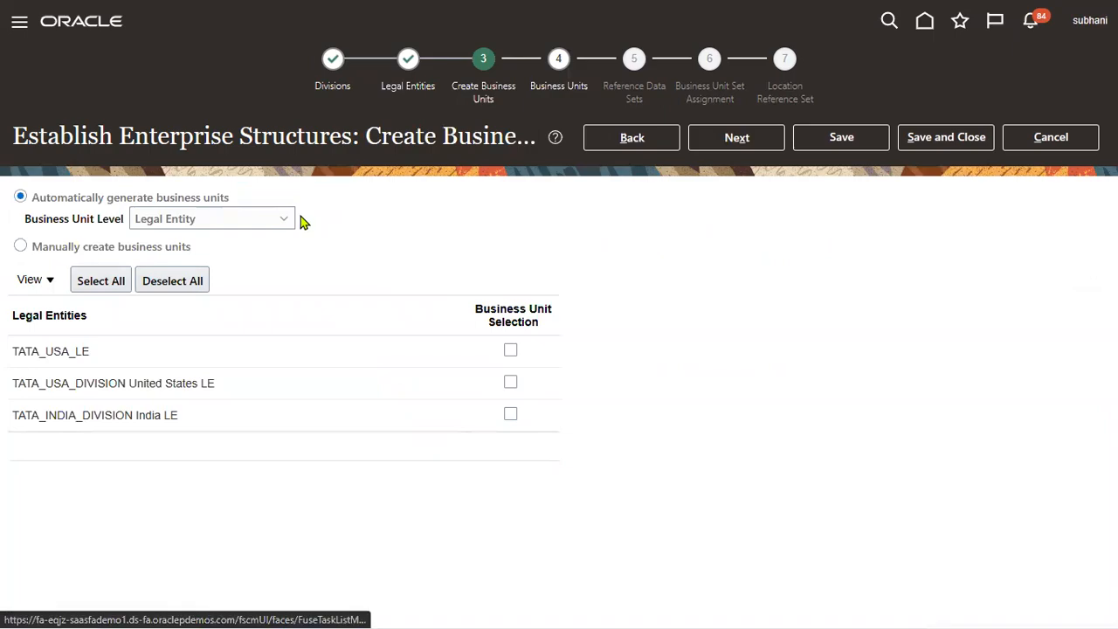
pyautogui.hotkey('alt', 'Tab')
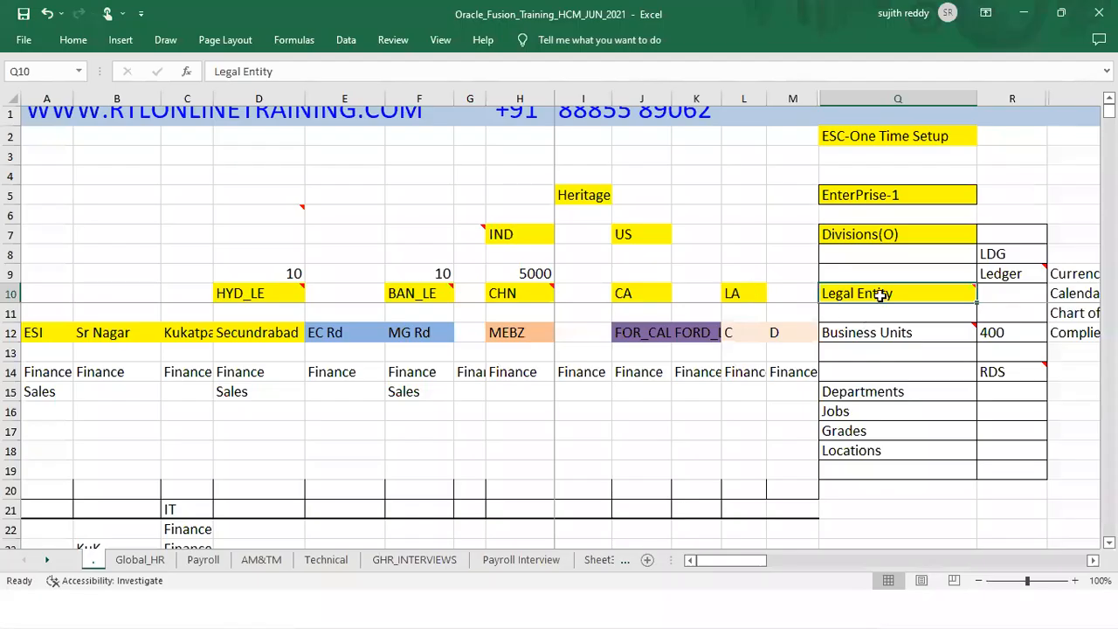
# Step: Select the Business Units entry in Q12 and bring the Fusion-versus-EBS comparison into view
pyautogui.moveTo(894, 293)
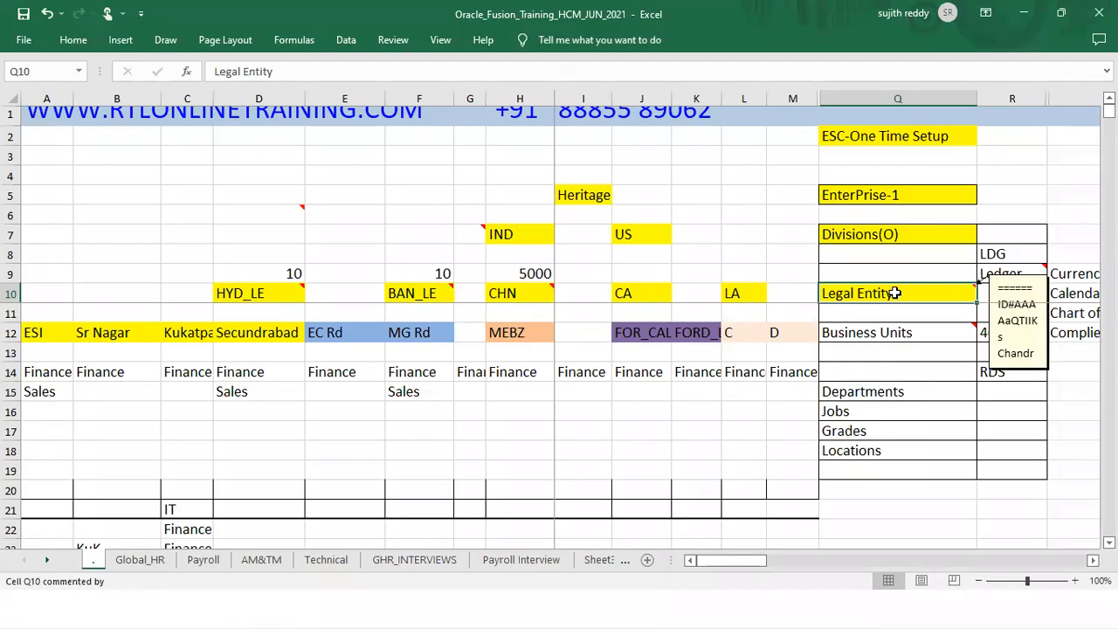
pyautogui.click(883, 339)
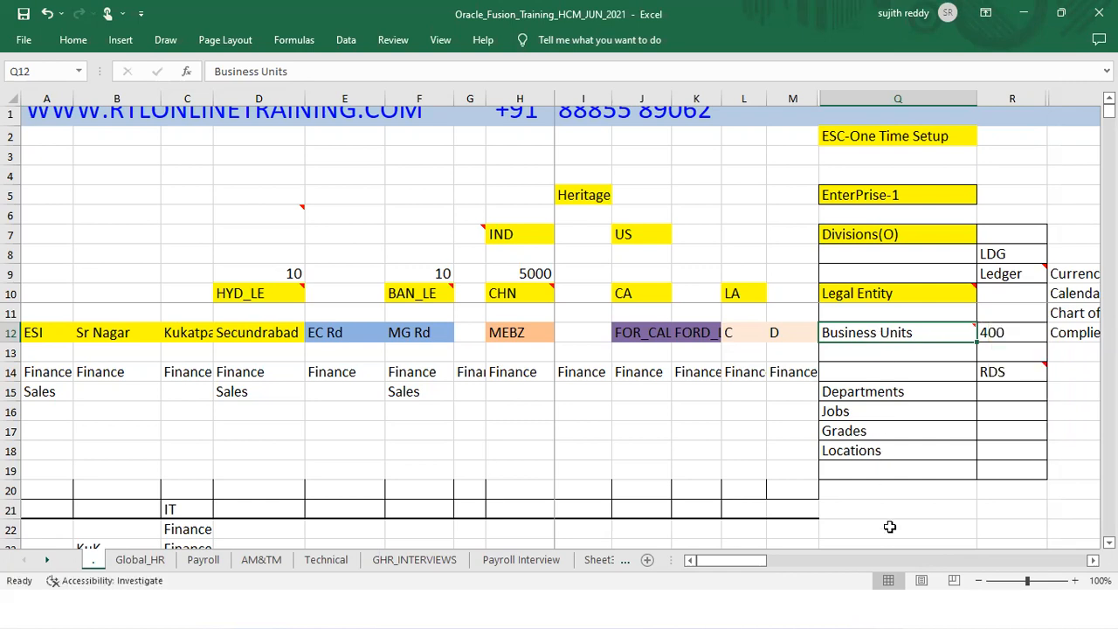
pyautogui.click(890, 560)
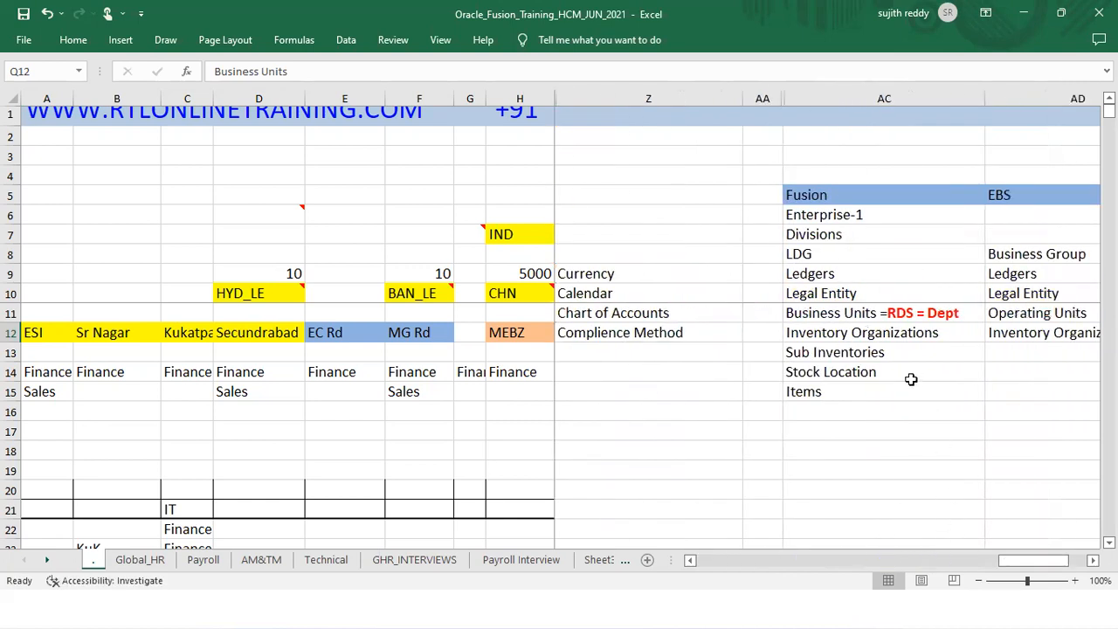
# Step: Walk through the Fusion entries Inventory Organizations, Business Units, Ledgers, Legal Entity and LDG
pyautogui.click(889, 336)
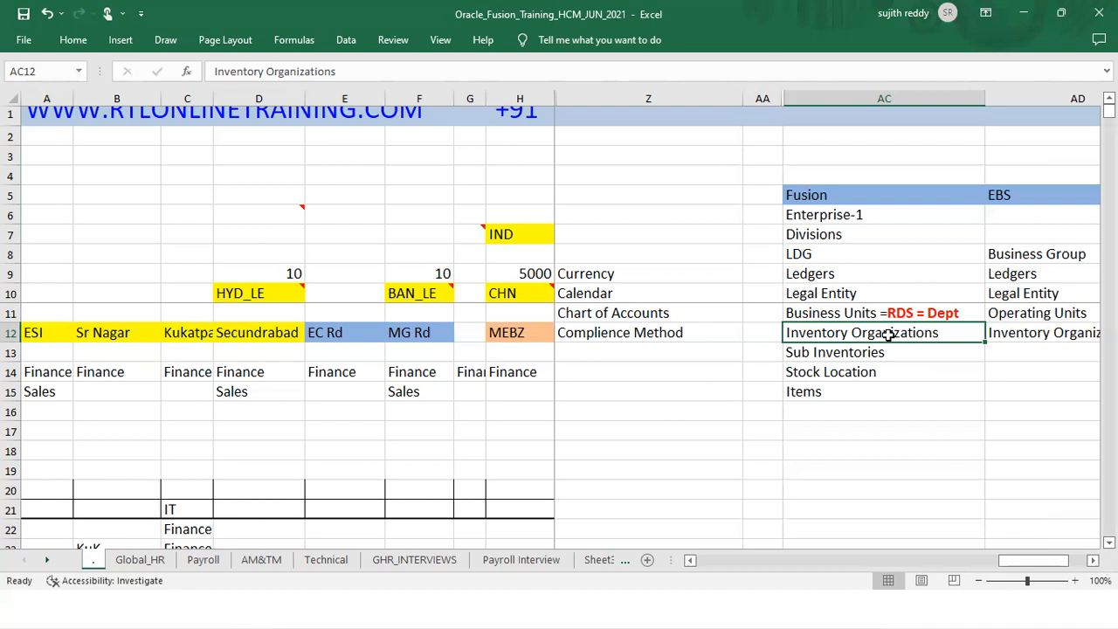
pyautogui.moveTo(822, 315); pyautogui.dragTo(825, 332)
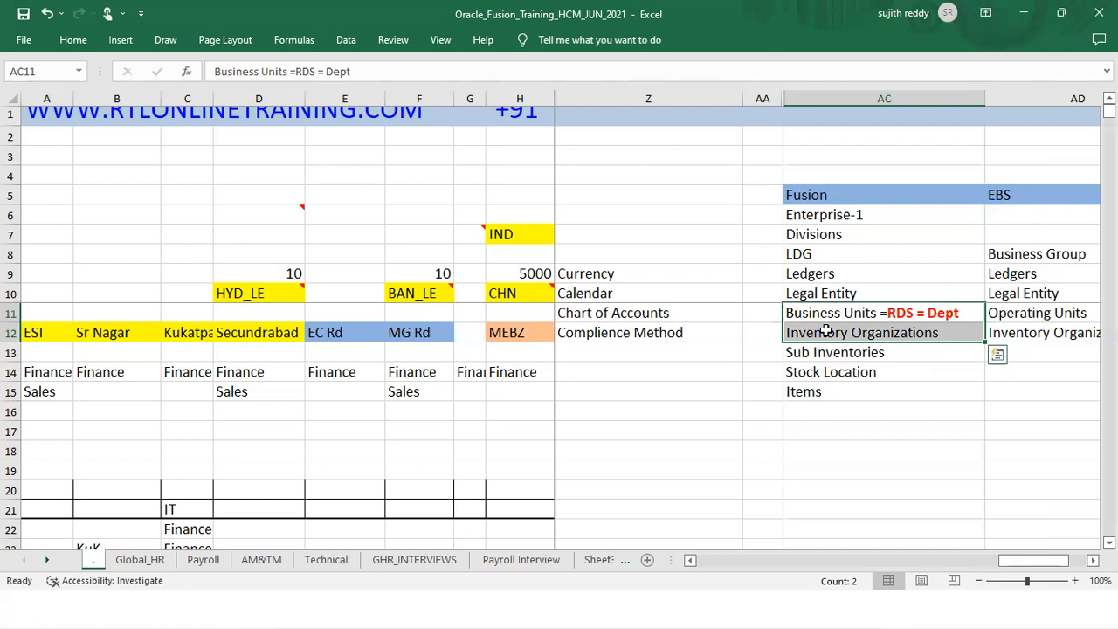
pyautogui.click(838, 277)
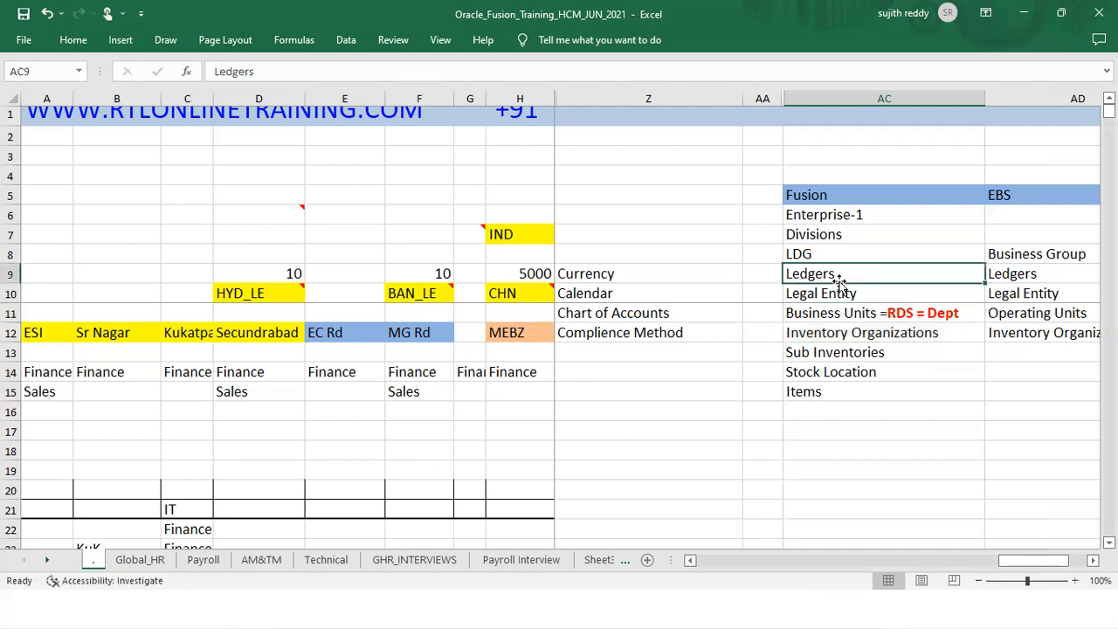
pyautogui.click(841, 294)
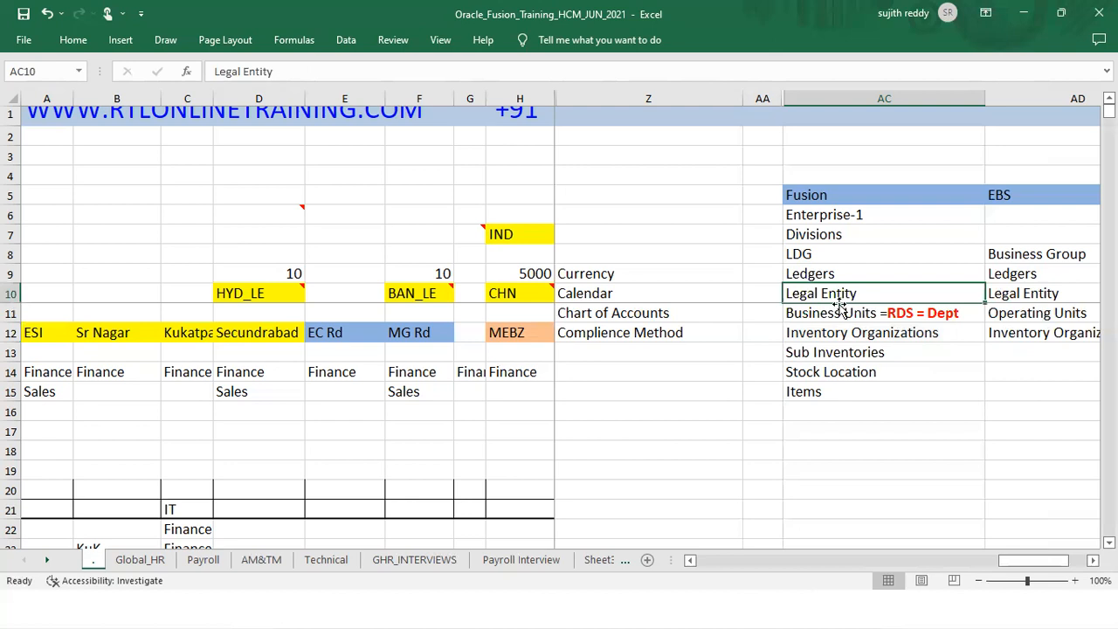
pyautogui.click(840, 276)
pyautogui.click(840, 295)
pyautogui.moveTo(848, 278); pyautogui.dragTo(851, 340)
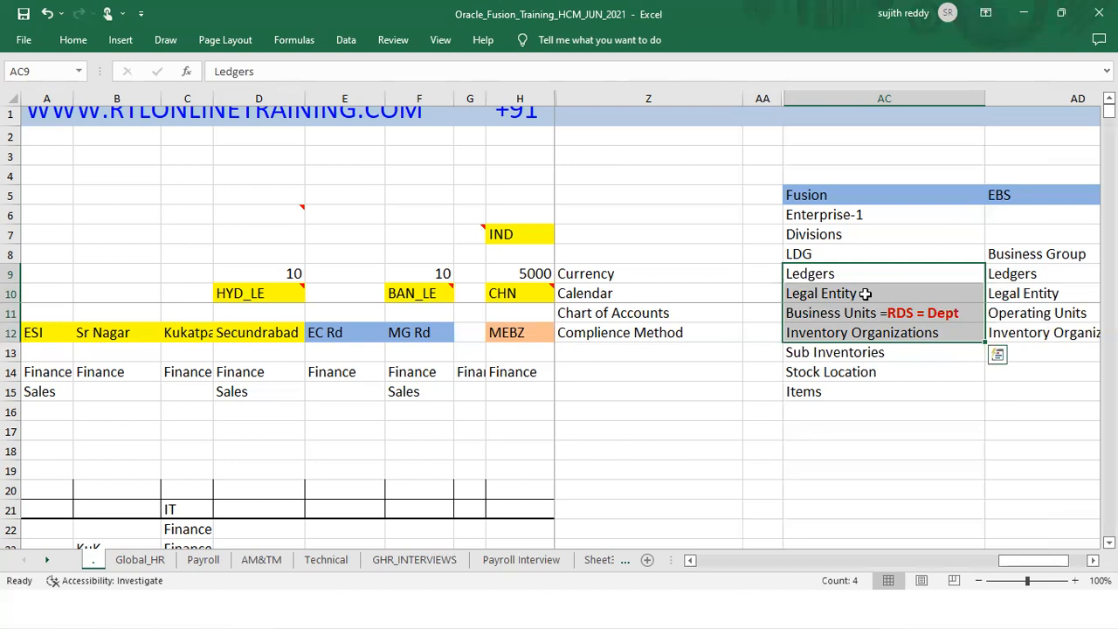
pyautogui.click(820, 254)
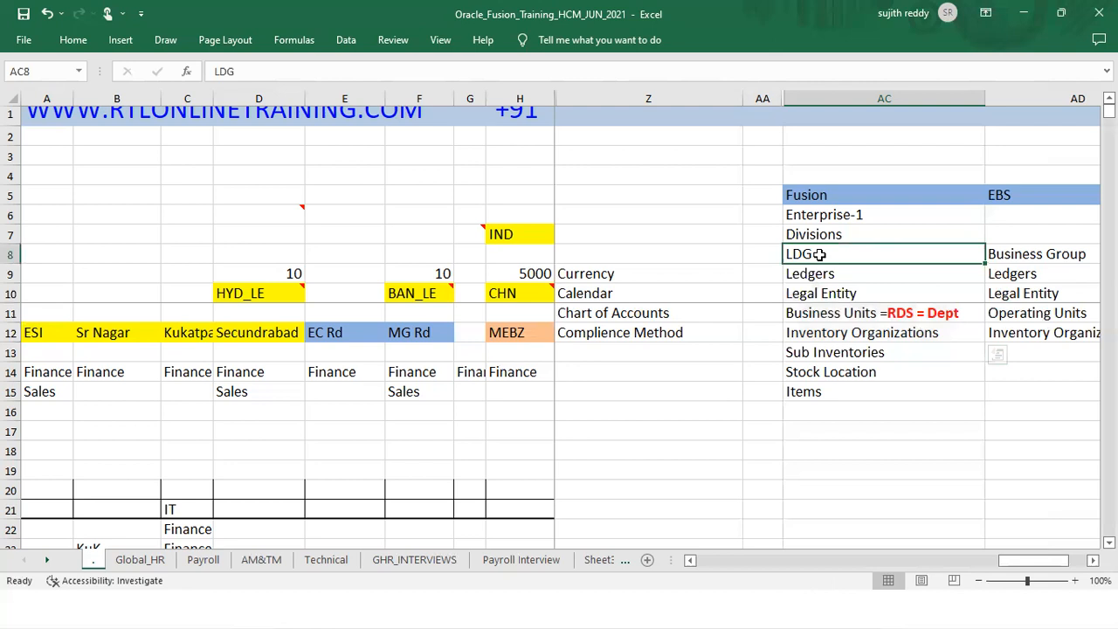
pyautogui.moveTo(830, 254); pyautogui.dragTo(849, 325)
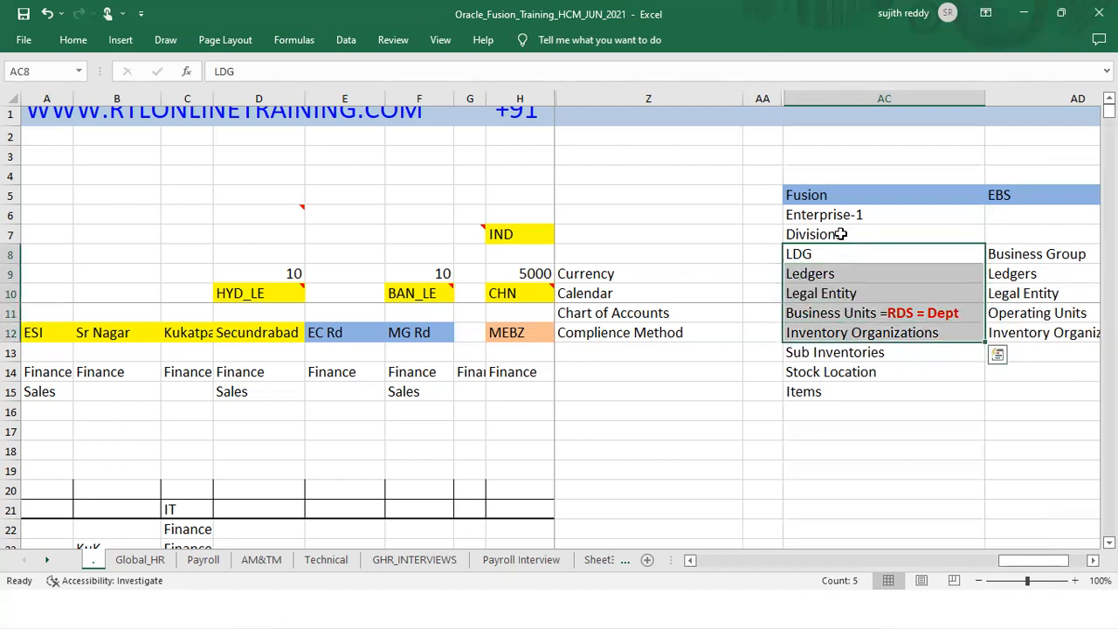
# Step: Explain the Enterprise-1 through Sub Inventories hierarchy, then return to the Oracle setup window
pyautogui.click(837, 216)
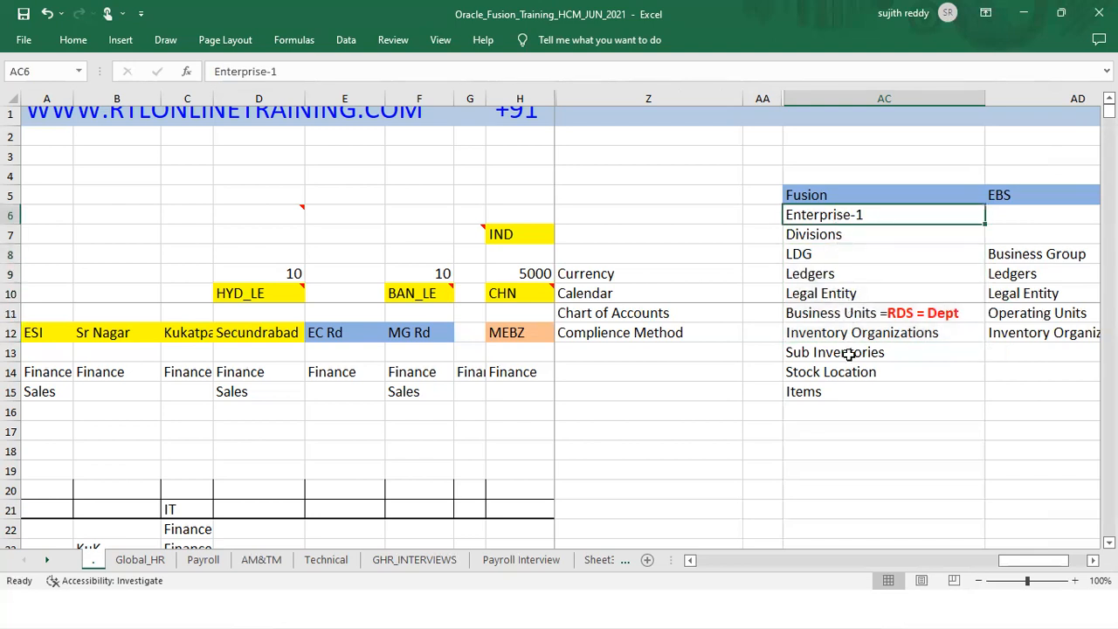
pyautogui.moveTo(848, 334); pyautogui.dragTo(844, 384)
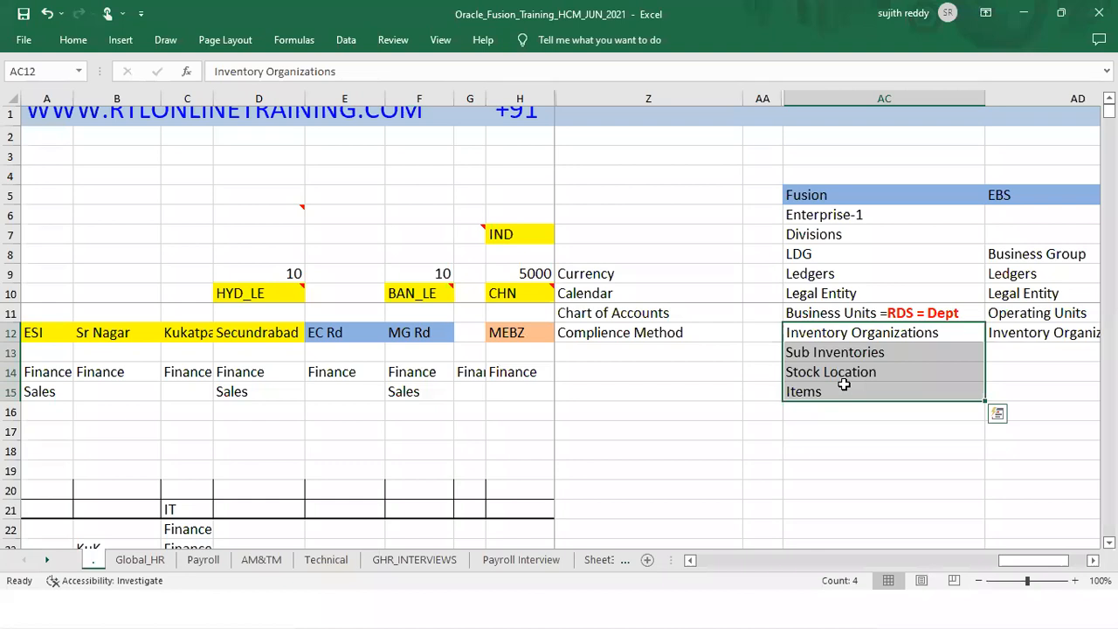
pyautogui.click(835, 253)
pyautogui.click(835, 237)
pyautogui.click(834, 252)
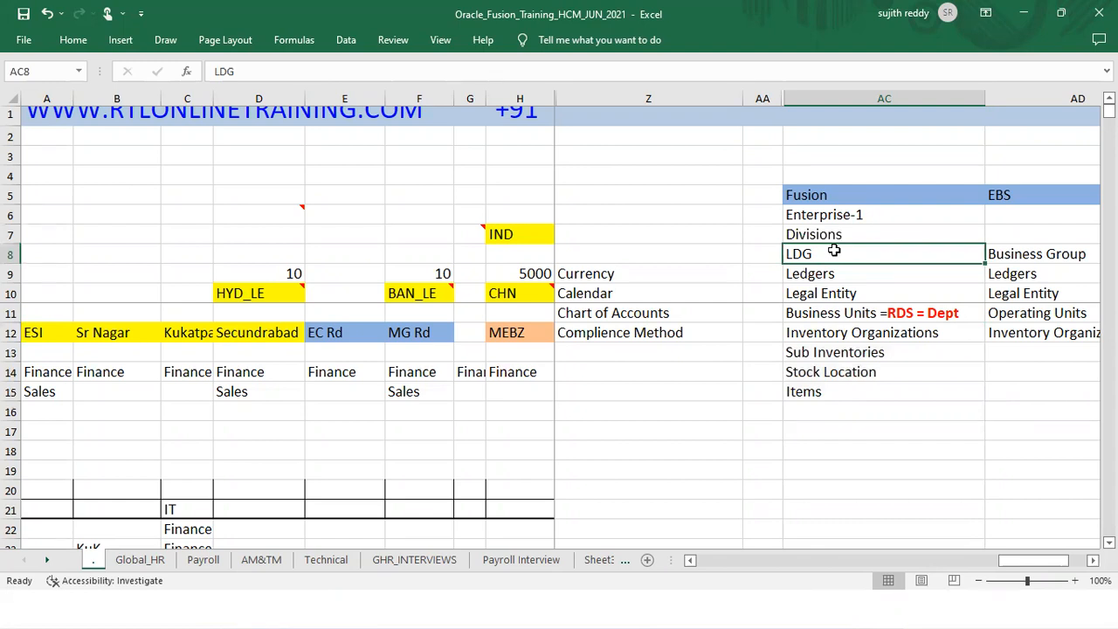
pyautogui.click(839, 274)
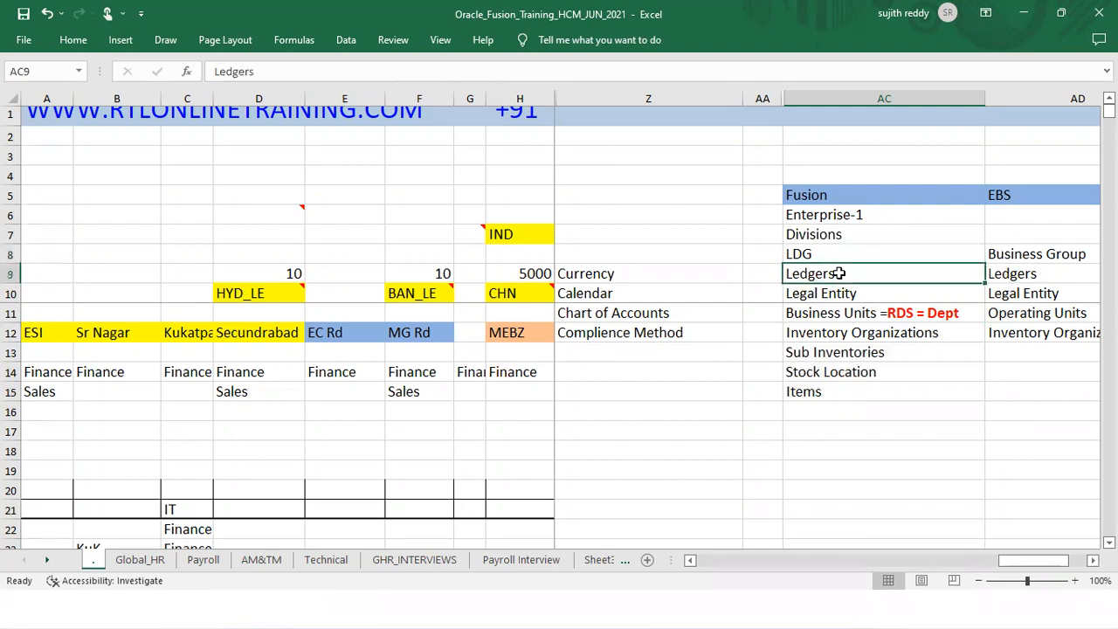
pyautogui.moveTo(839, 273); pyautogui.dragTo(839, 313)
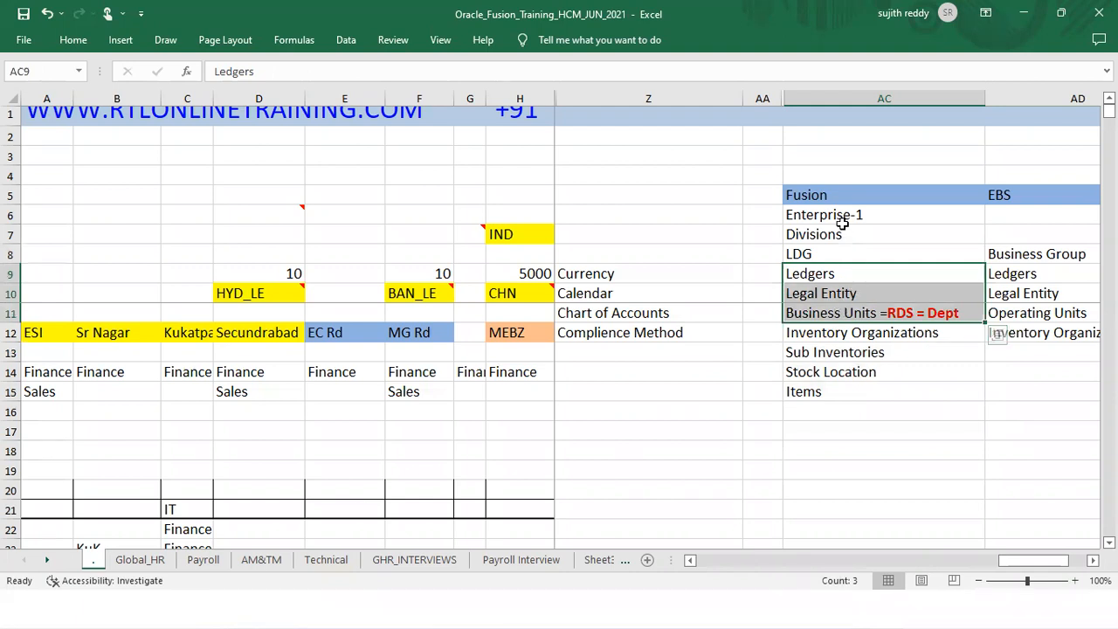
pyautogui.moveTo(842, 218); pyautogui.dragTo(842, 326)
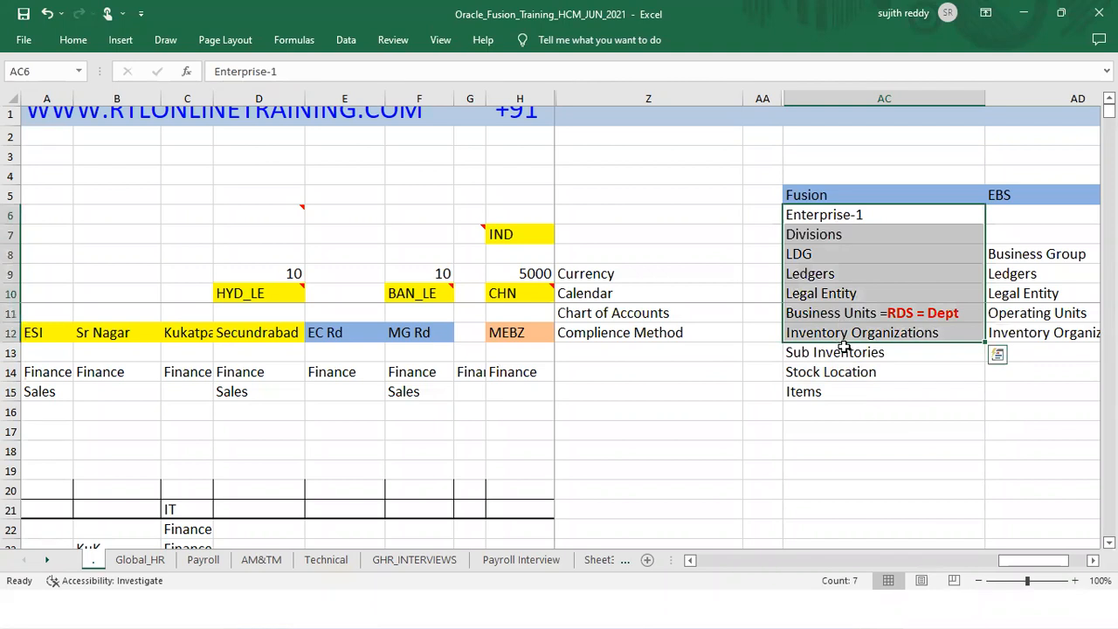
pyautogui.click(844, 350)
pyautogui.moveTo(842, 218); pyautogui.dragTo(849, 357)
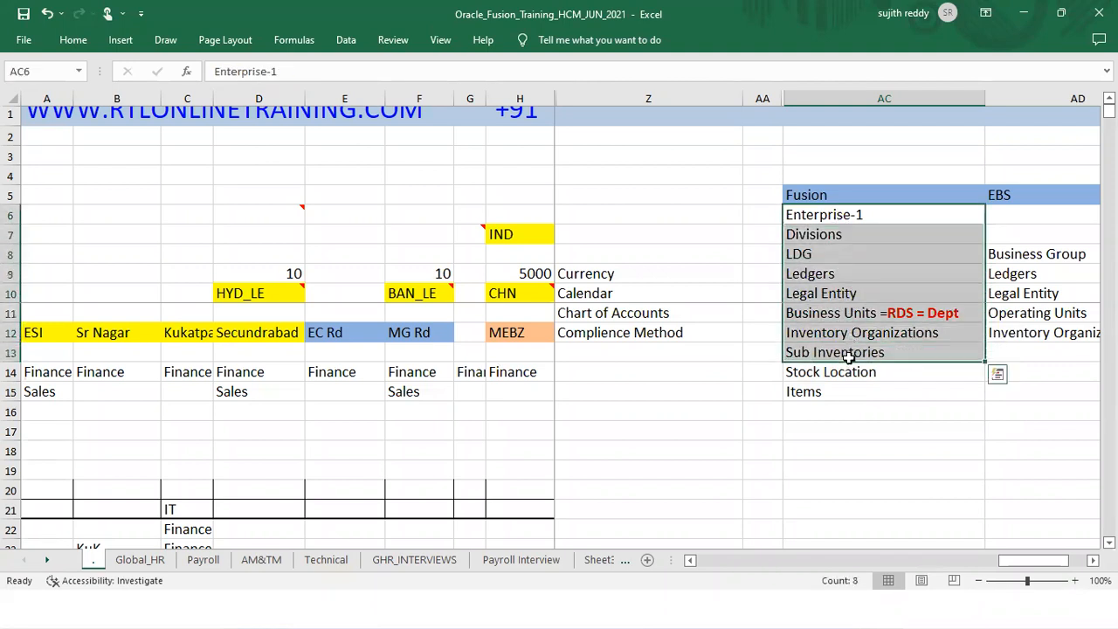
pyautogui.click(732, 560)
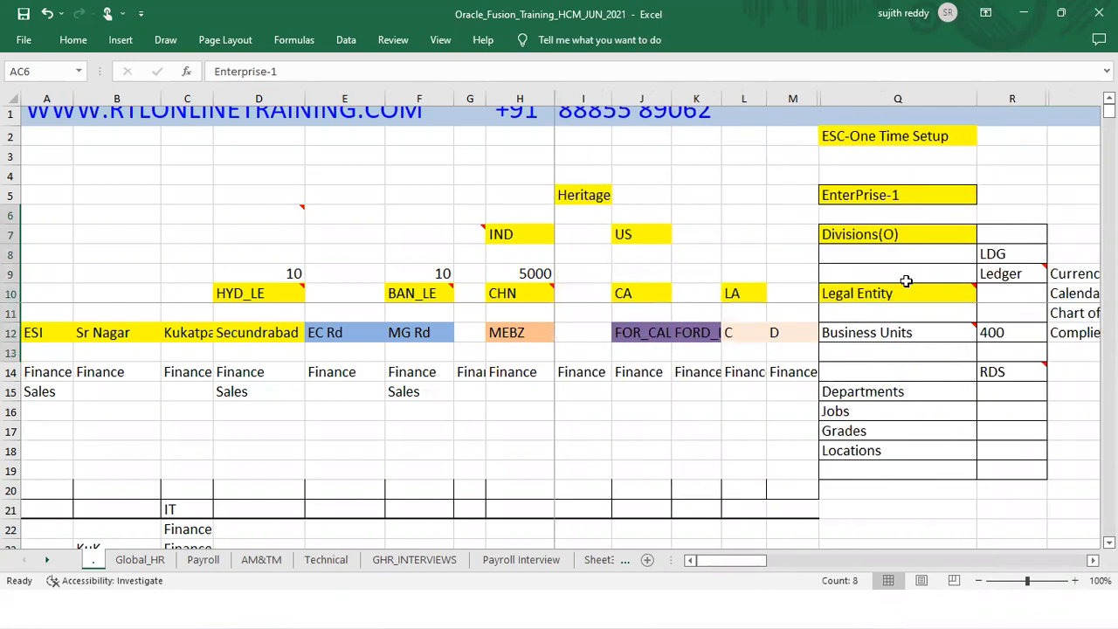
pyautogui.hotkey('alt', 'Tab')
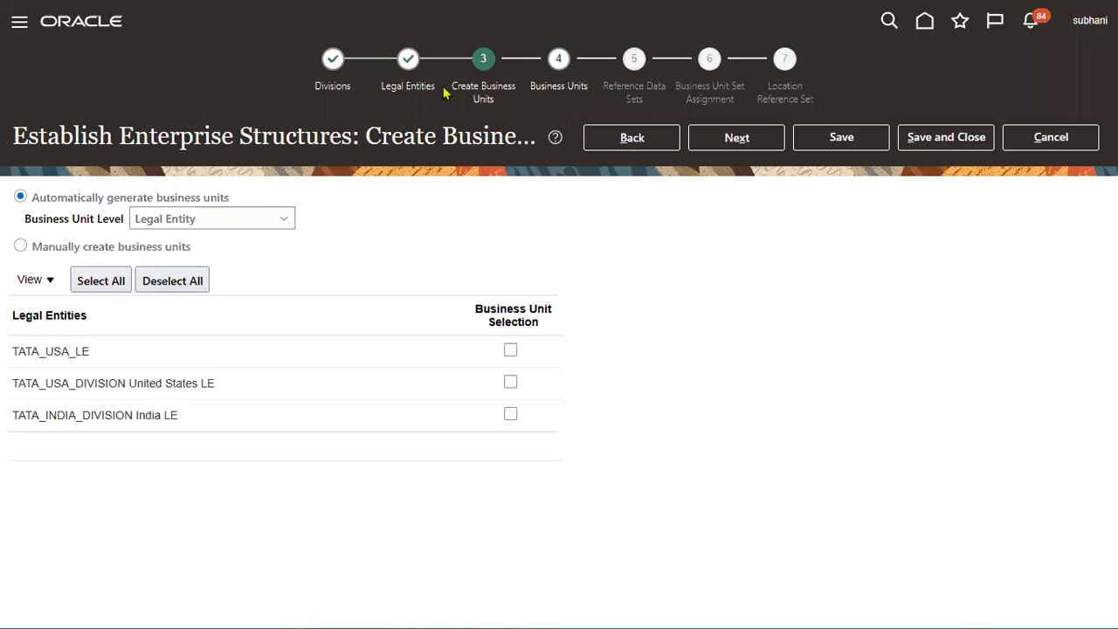
# Step: Select all three legal entities for business units and advance to the Business Units step
pyautogui.moveTo(10, 315)
pyautogui.mouseDown()
pyautogui.moveTo(381, 398)
pyautogui.moveTo(397, 467)
pyautogui.mouseUp()
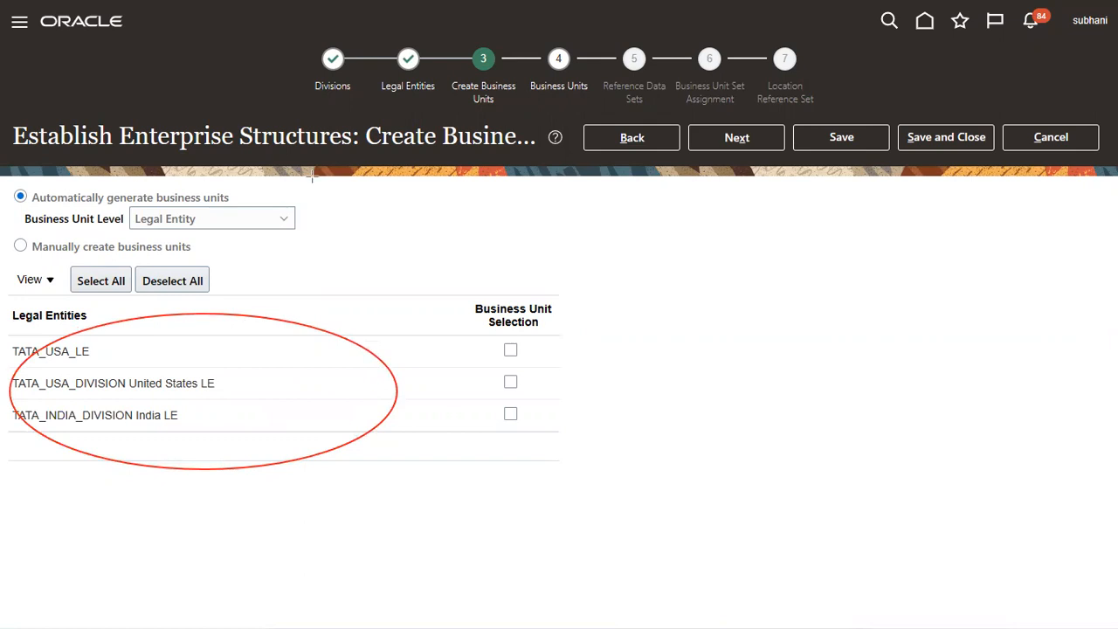
pyautogui.click(117, 281)
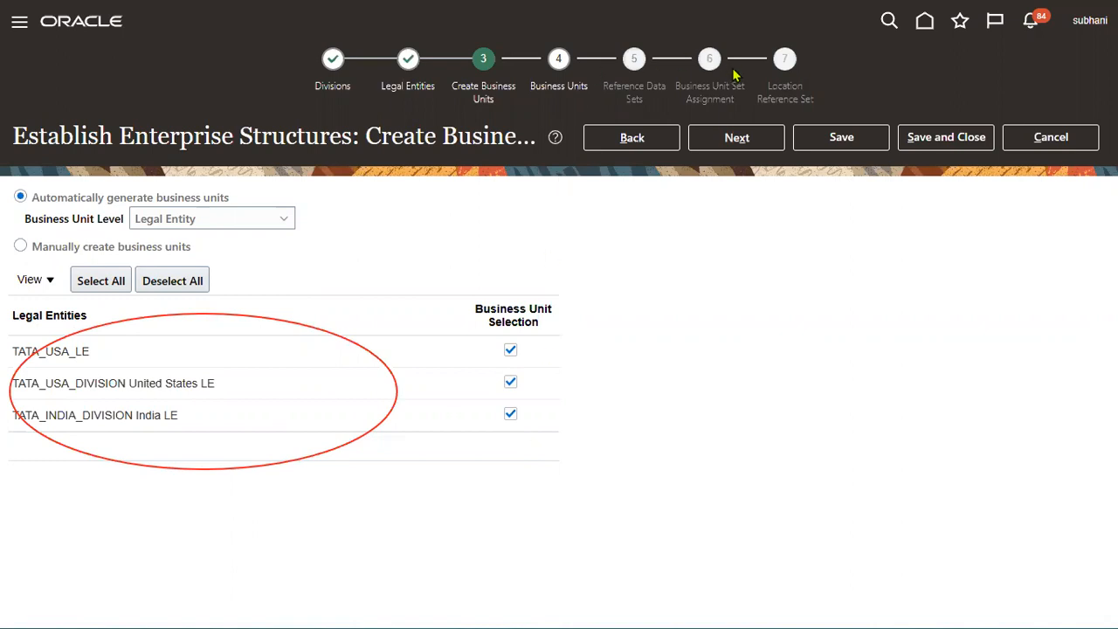
pyautogui.click(743, 138)
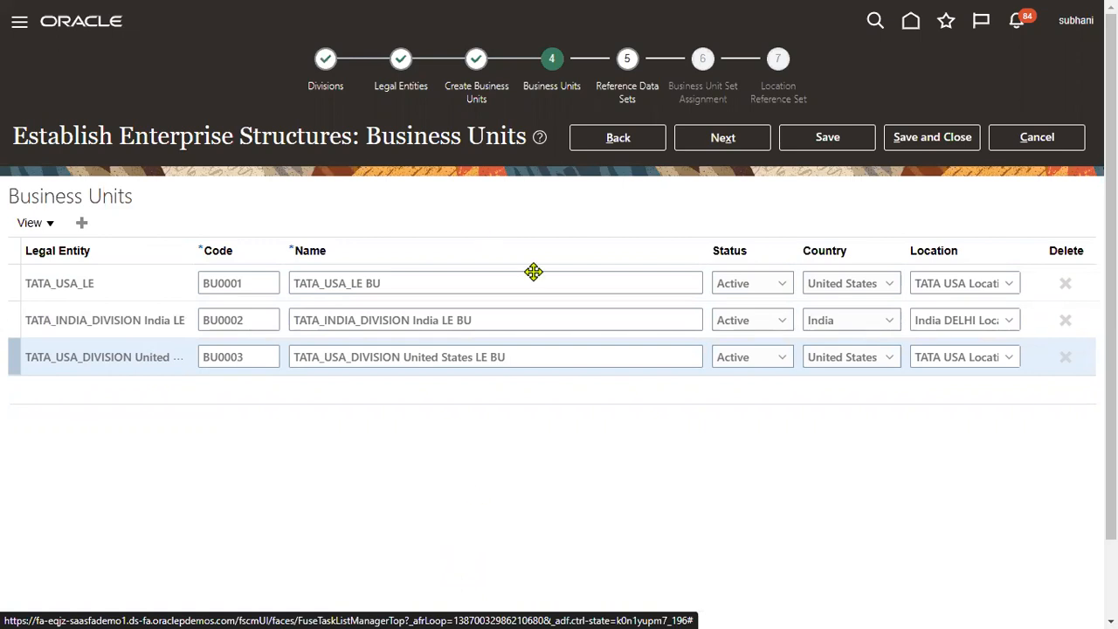
# Step: Advance the wizard to Reference Data Sets, then return to Excel's Business Units cell
pyautogui.click(723, 137)
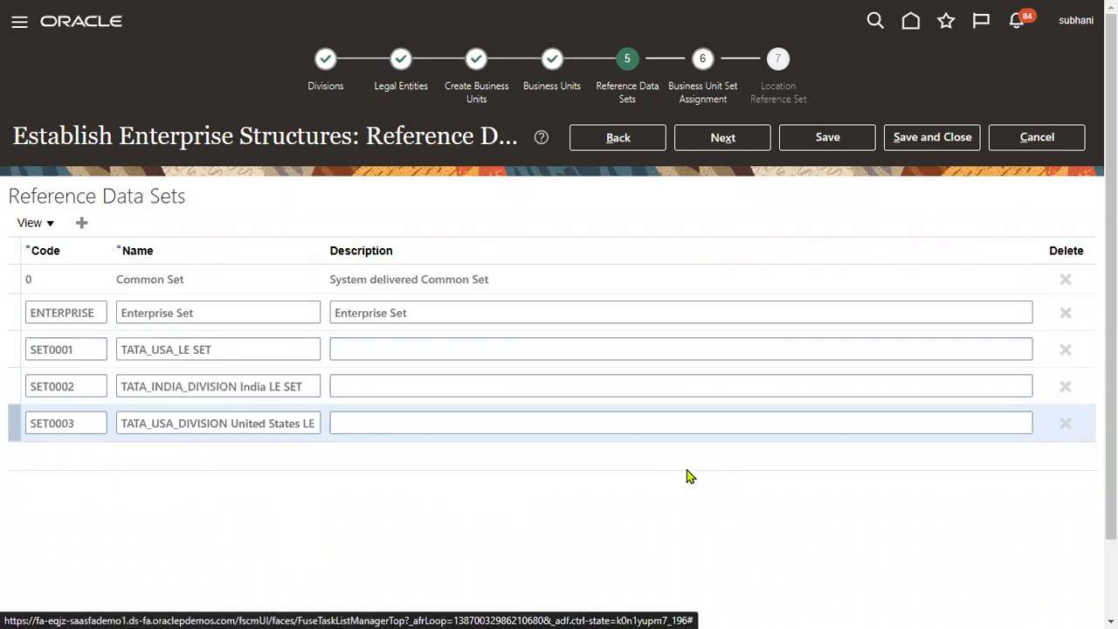
pyautogui.hotkey('alt', 'Tab')
pyautogui.press('Tab')
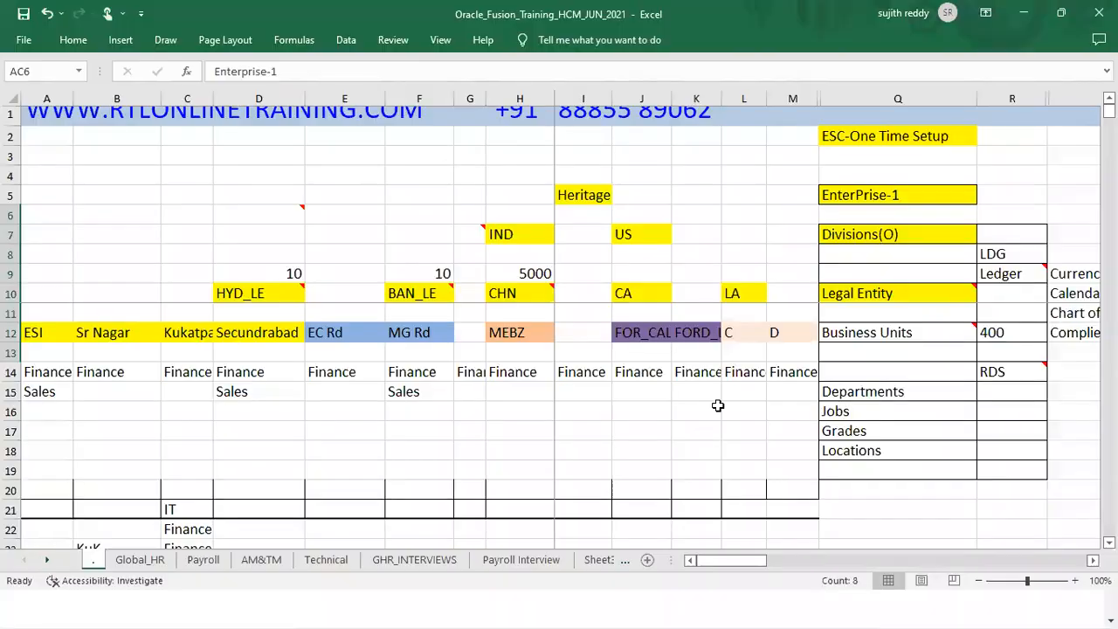
pyautogui.click(931, 337)
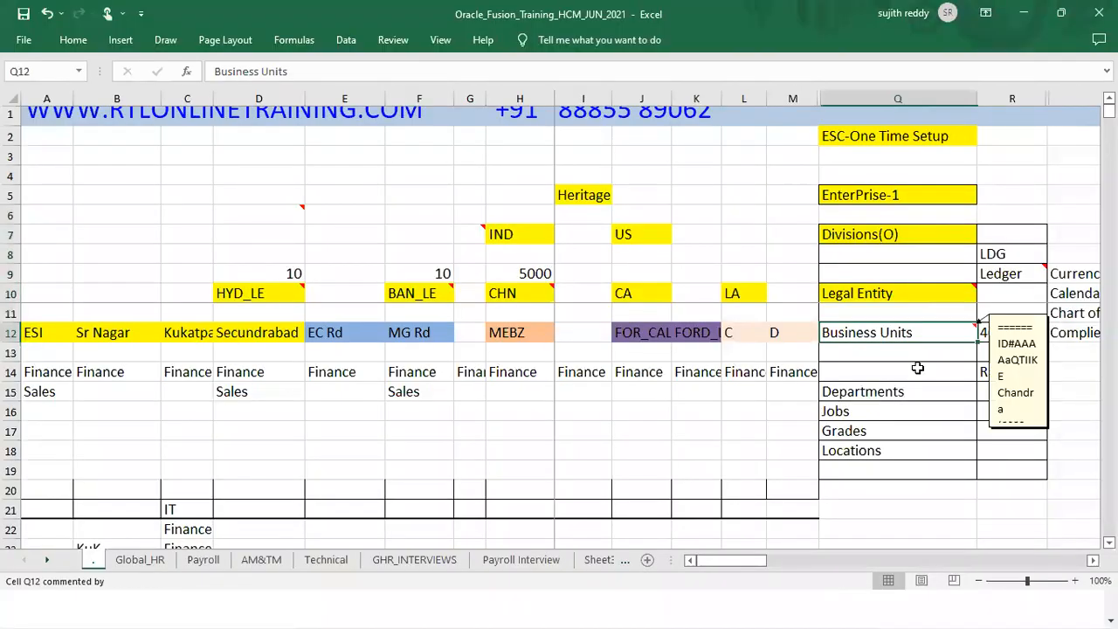
# Step: Fill the Business Units cell Q12 yellow and view its note
pyautogui.click(82, 44)
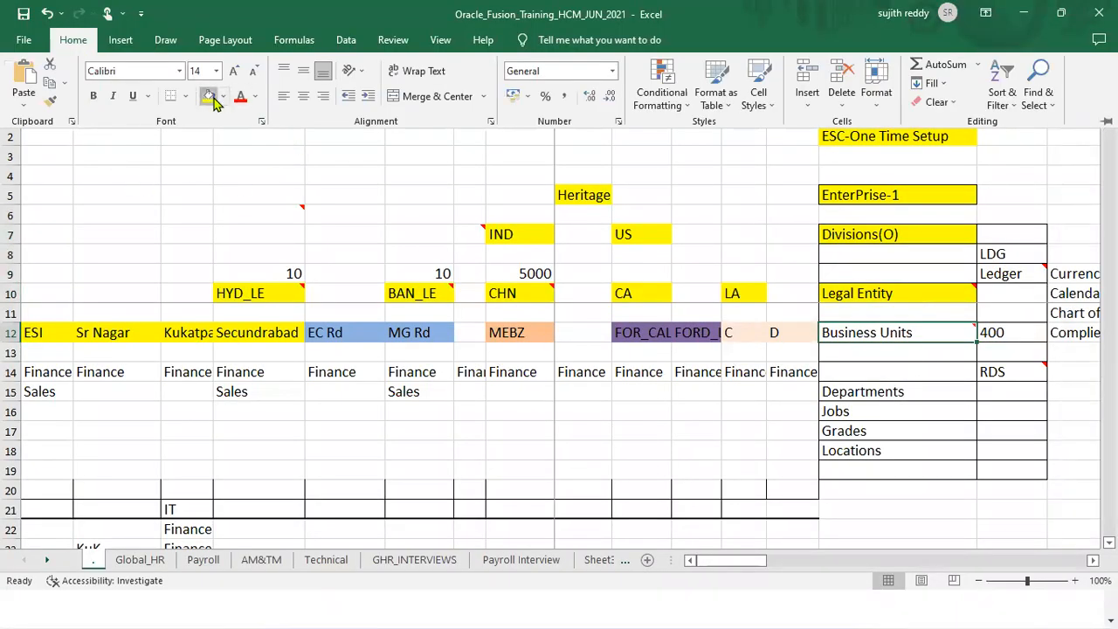
pyautogui.click(863, 338)
pyautogui.click(900, 347)
pyautogui.click(898, 332)
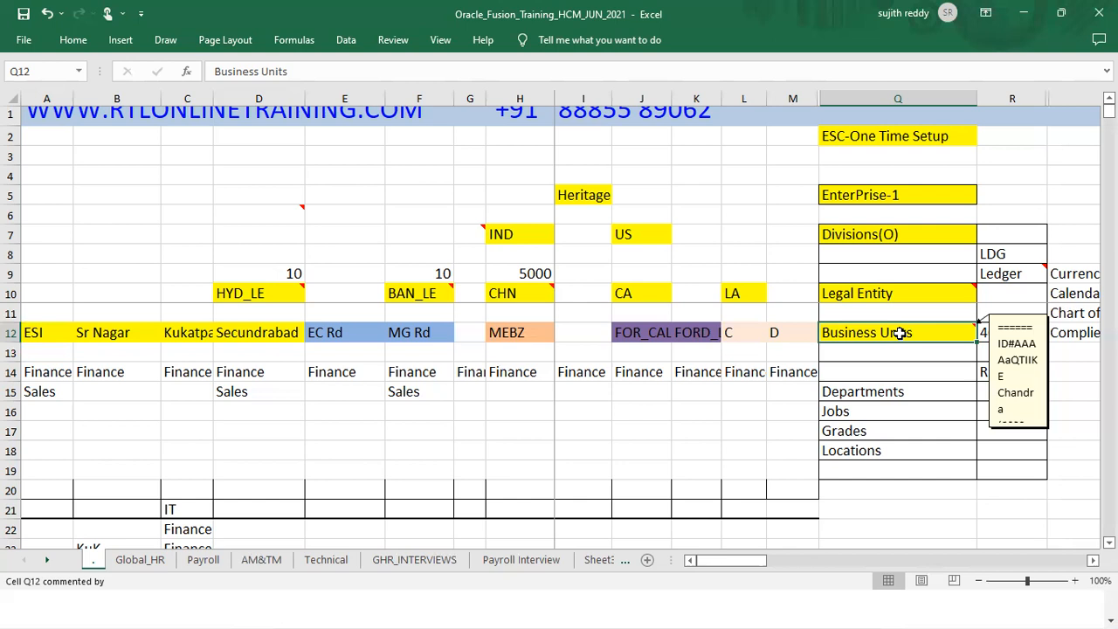
# Step: Highlight Departments through Locations and the RDS entry in Excel, then minimize the workbook
pyautogui.moveTo(899, 391); pyautogui.dragTo(898, 460)
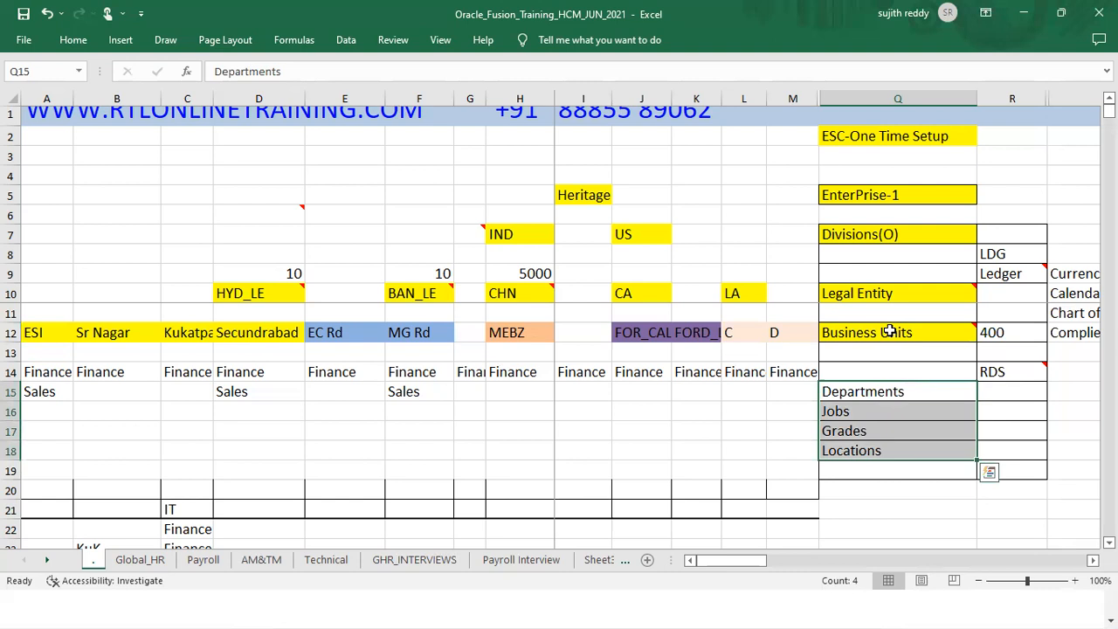
pyautogui.moveTo(891, 330)
pyautogui.click(1022, 371)
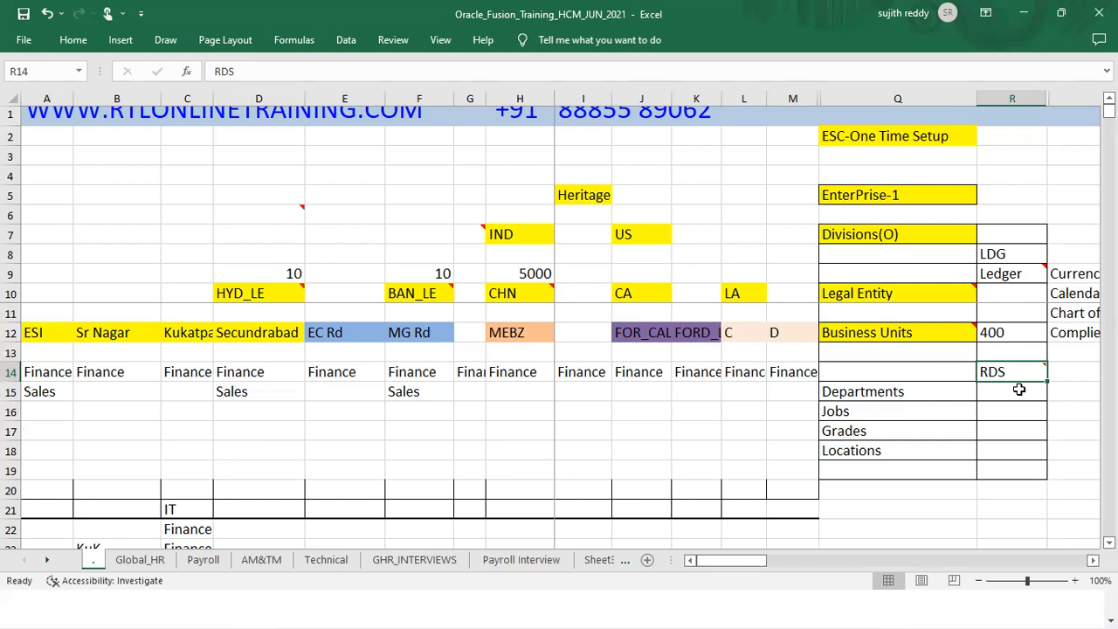
pyautogui.moveTo(938, 395); pyautogui.dragTo(934, 533)
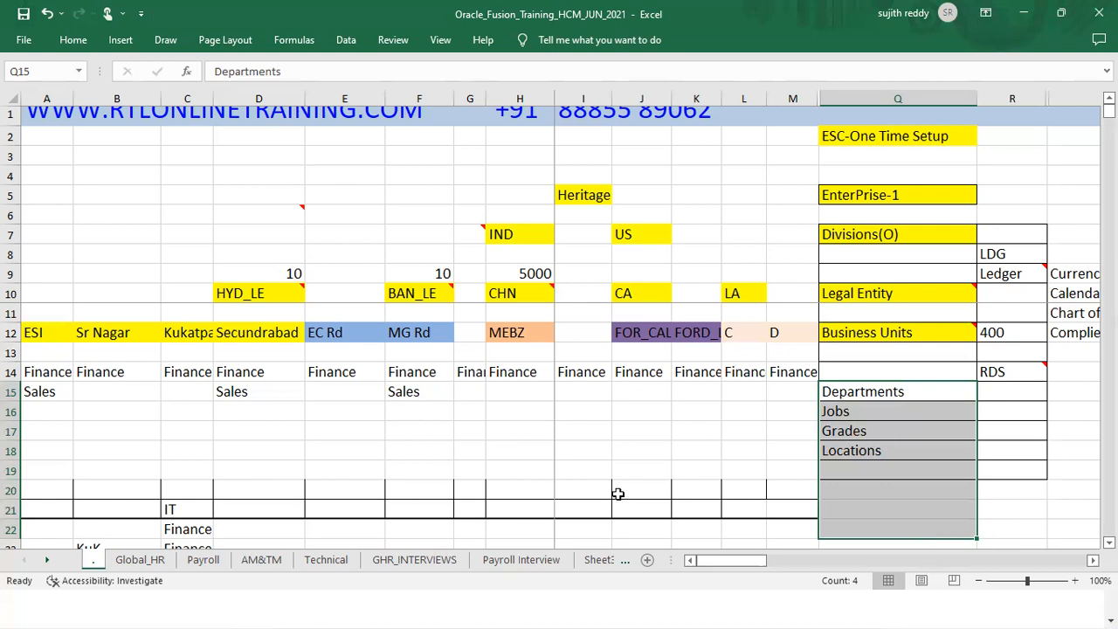
pyautogui.click(1002, 378)
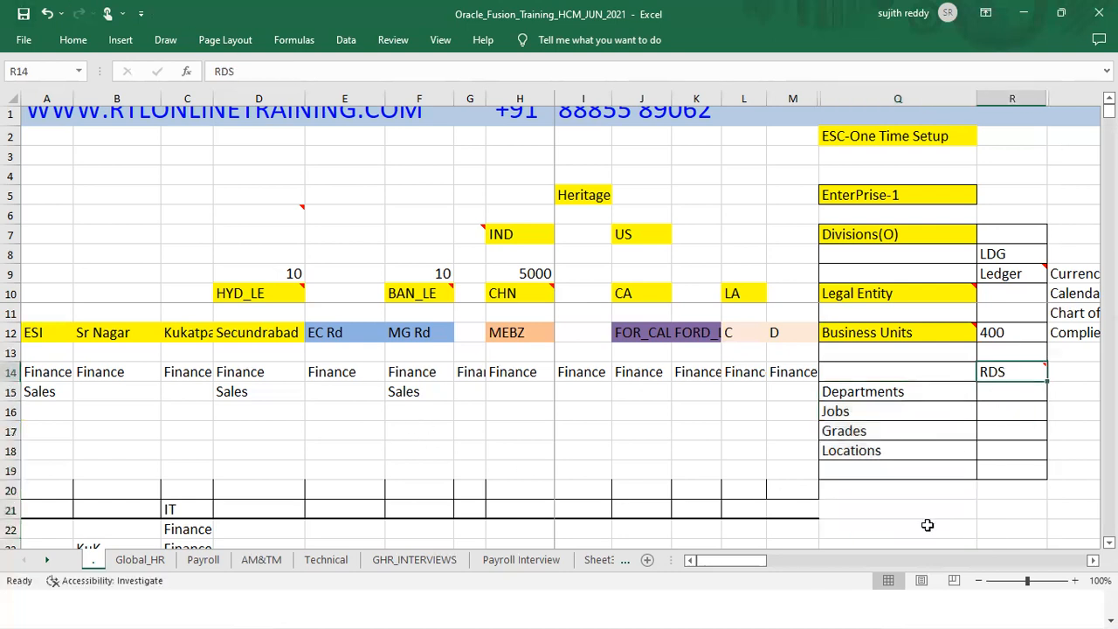
pyautogui.click(1025, 12)
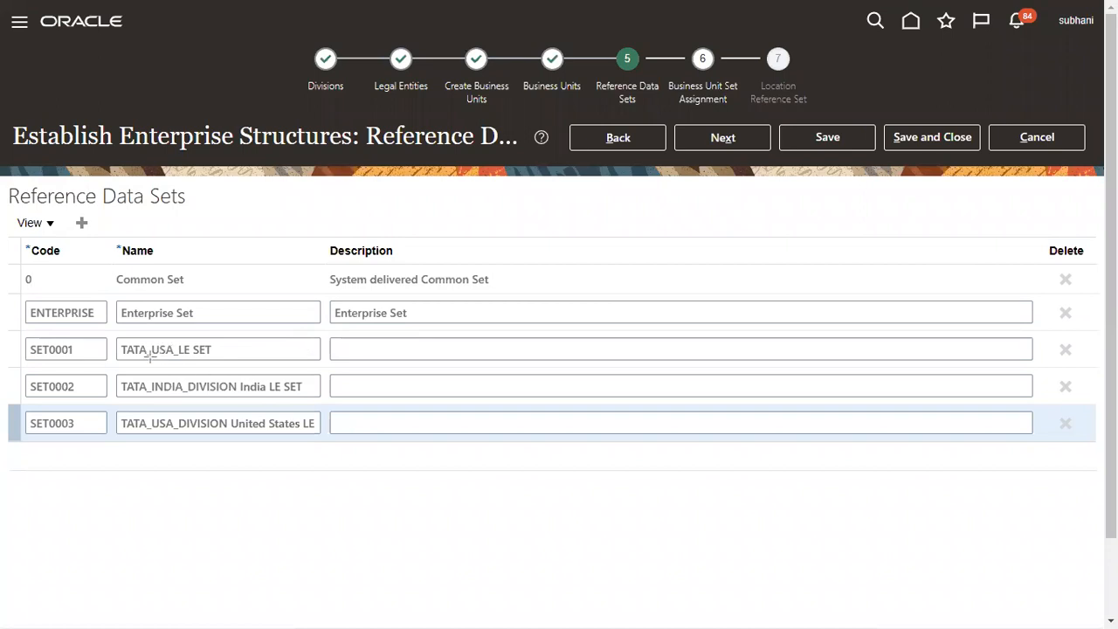
pyautogui.moveTo(11, 263)
pyautogui.mouseDown()
pyautogui.moveTo(53, 288)
pyautogui.moveTo(516, 294)
pyautogui.moveTo(527, 329)
pyautogui.mouseUp()
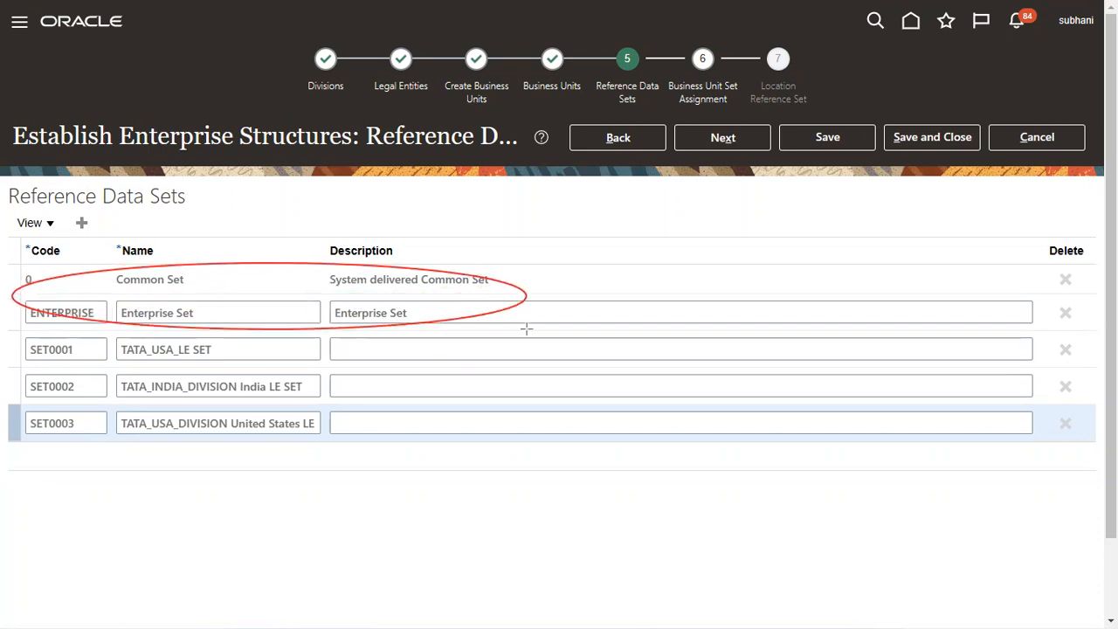
pyautogui.moveTo(526, 329); pyautogui.dragTo(573, 296)
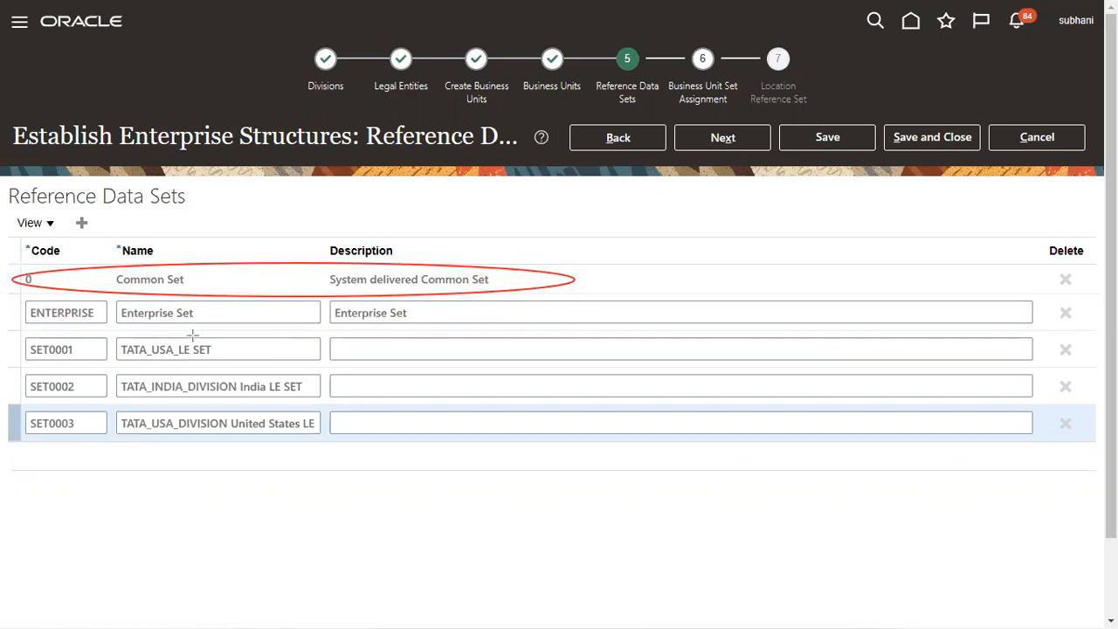
pyautogui.moveTo(175, 329); pyautogui.dragTo(236, 479)
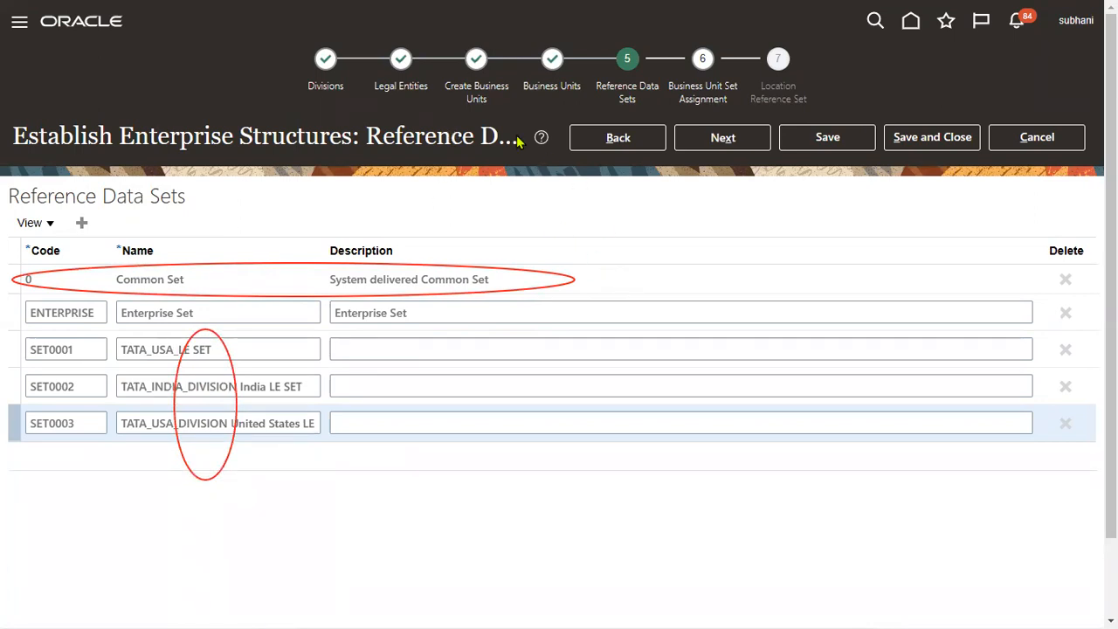
pyautogui.click(630, 279)
# Step: Review the SET0002 row, then switch to Excel and select Departments through Locations (Q15:Q18)
pyautogui.click(353, 390)
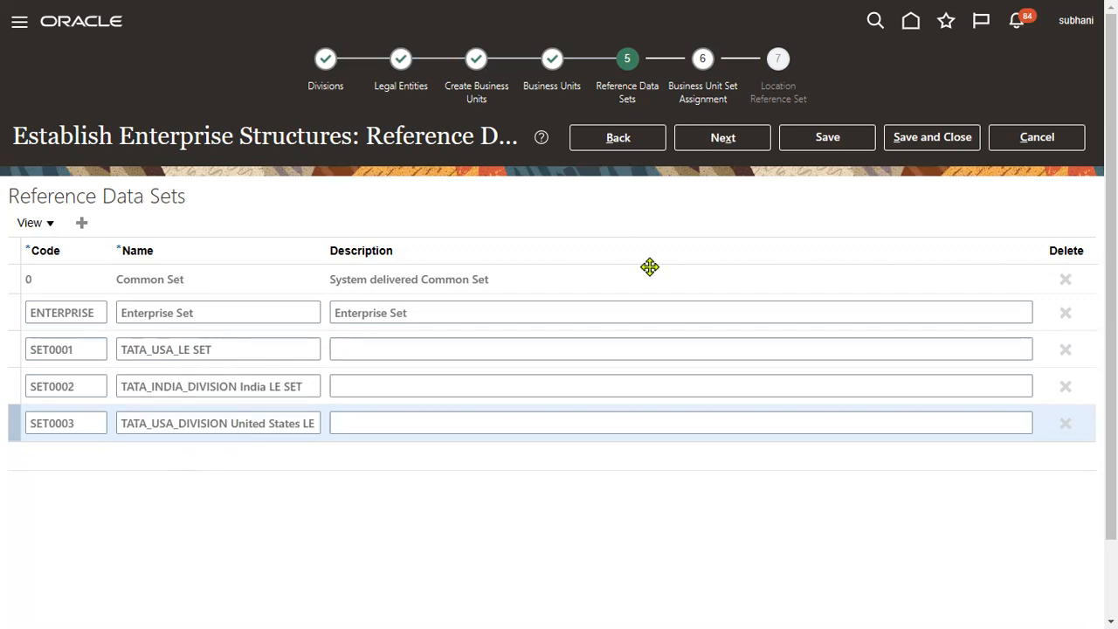
pyautogui.press('super+Tab')
pyautogui.hotkey('alt', 'Tab')
pyautogui.click(905, 393)
pyautogui.moveTo(905, 393); pyautogui.dragTo(904, 536)
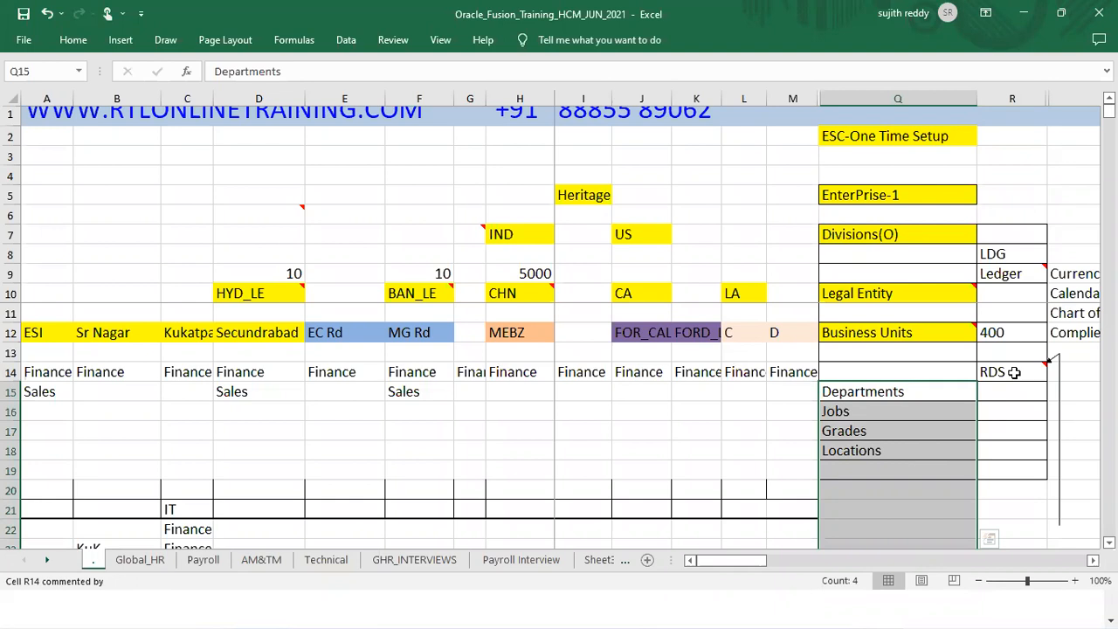
# Step: Fill Departments through Locations (Q15:Q18) with yellow
pyautogui.moveTo(924, 338)
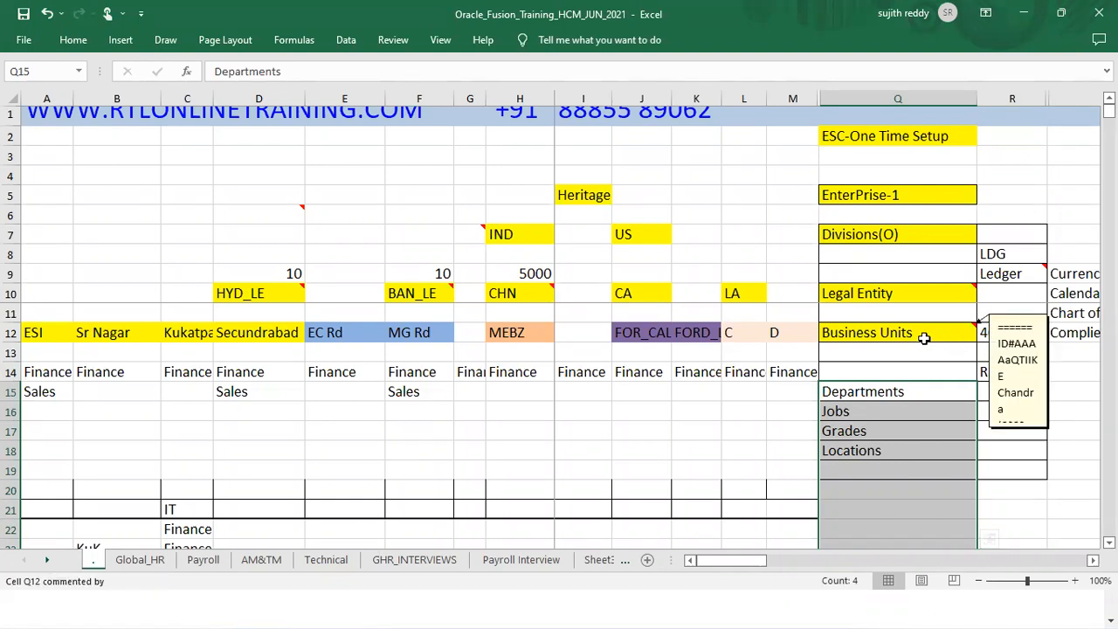
pyautogui.click(935, 424)
pyautogui.moveTo(899, 392); pyautogui.dragTo(899, 453)
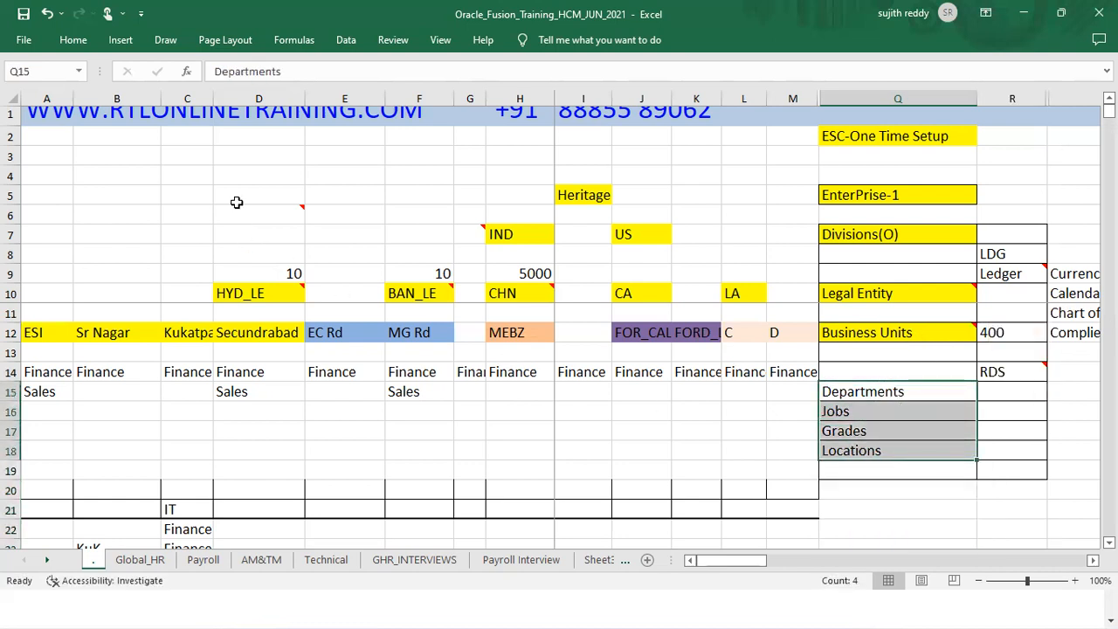
pyautogui.click(73, 39)
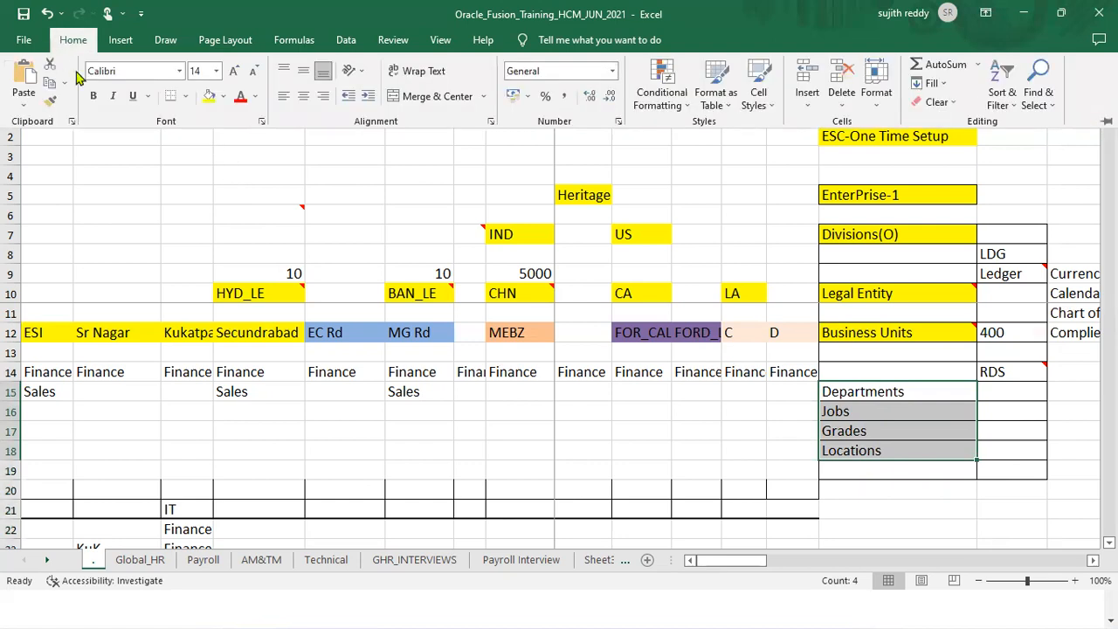
pyautogui.click(209, 96)
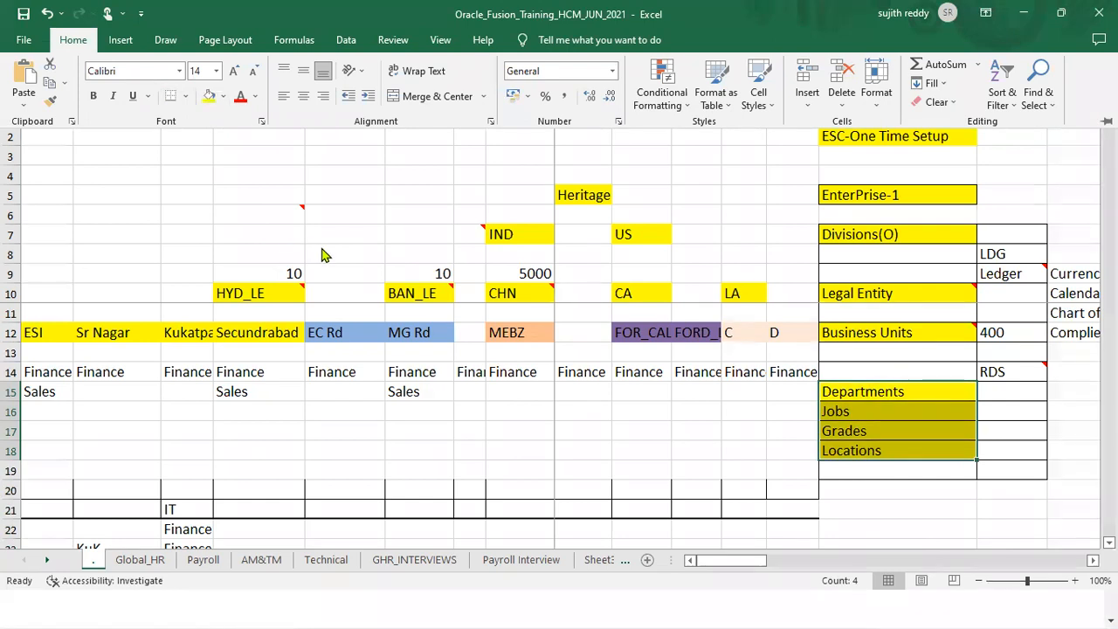
# Step: Fill the RDS cell R14 yellow and minimize Excel
pyautogui.click(991, 374)
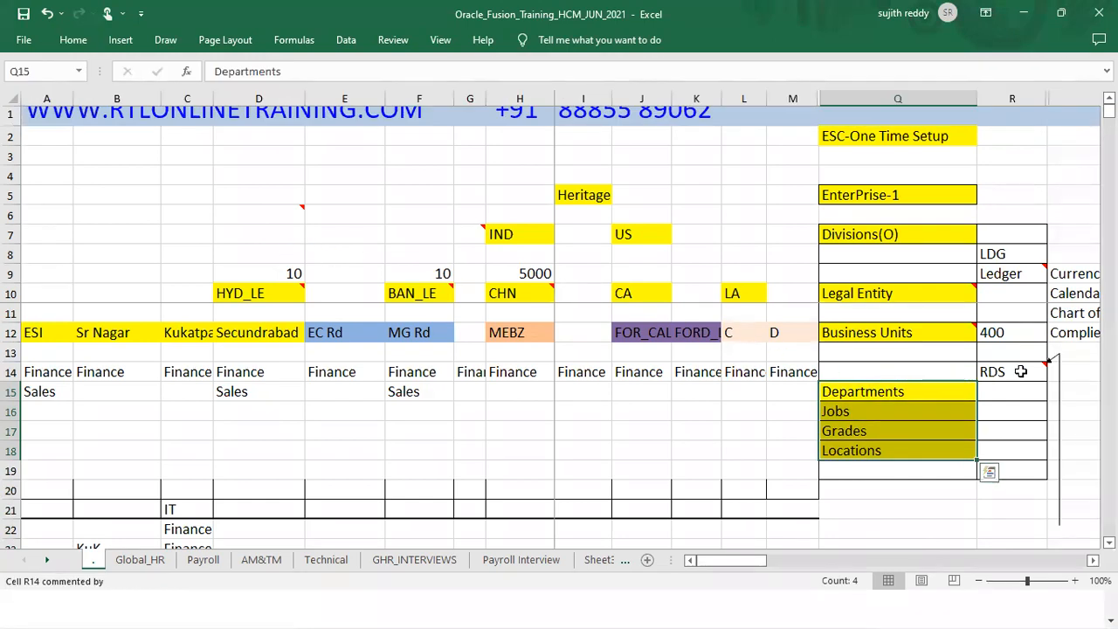
pyautogui.click(73, 39)
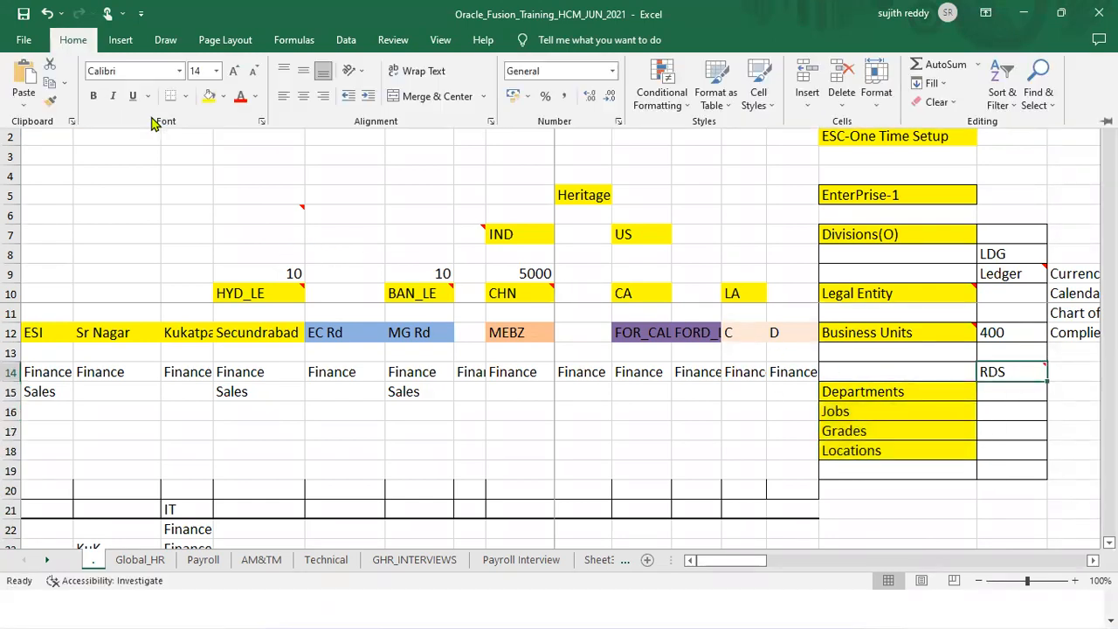
pyautogui.click(210, 98)
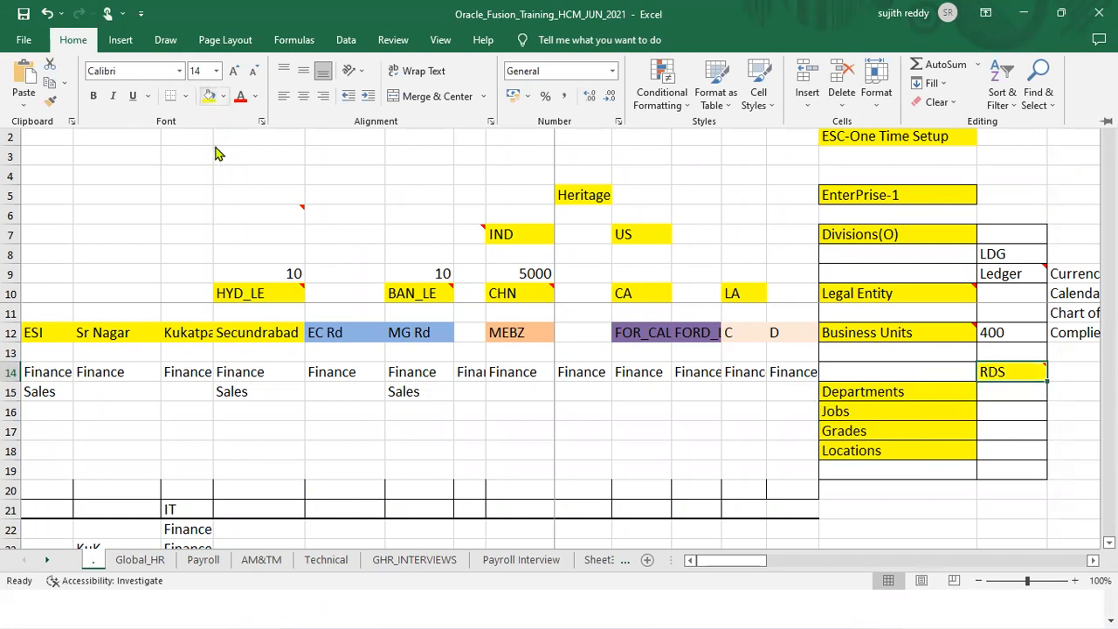
pyautogui.click(905, 334)
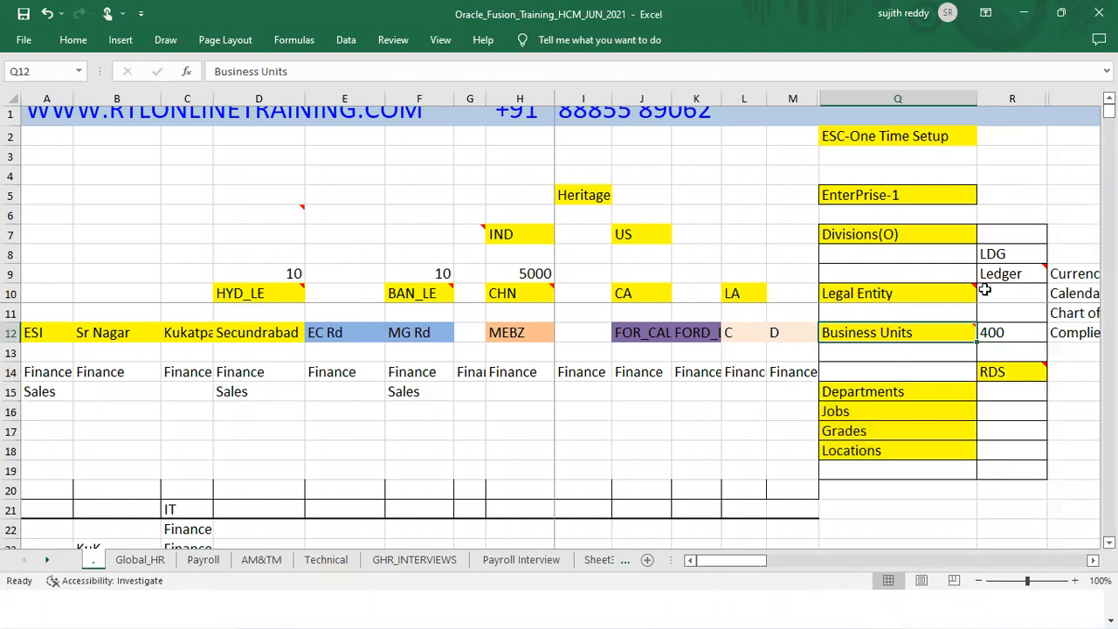
pyautogui.click(1023, 13)
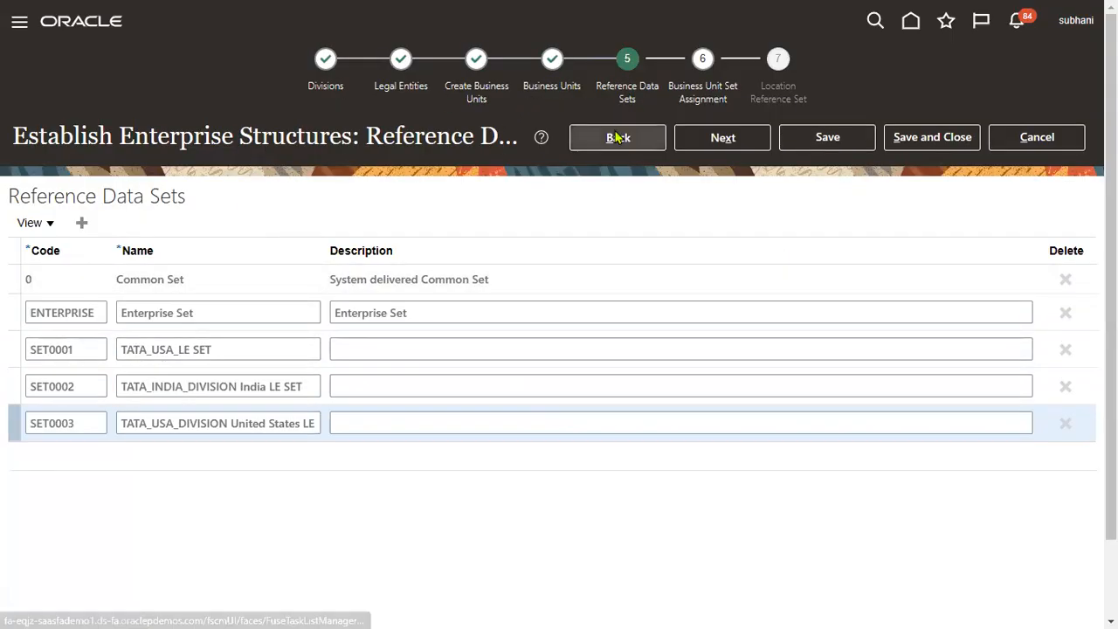
# Step: Advance from Reference Data Sets to the Business Unit Set Assignment step
pyautogui.click(734, 144)
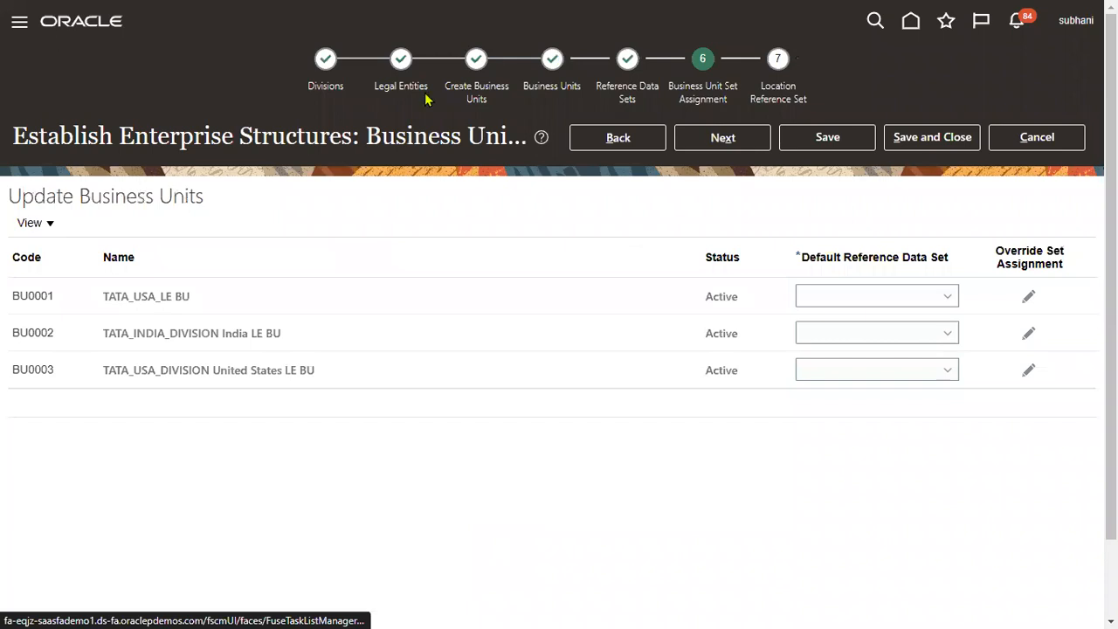
# Step: Assign Common Set as default reference data set for BU0001, BU0002 and BU0003, then continue
pyautogui.moveTo(91, 210); pyautogui.dragTo(300, 515)
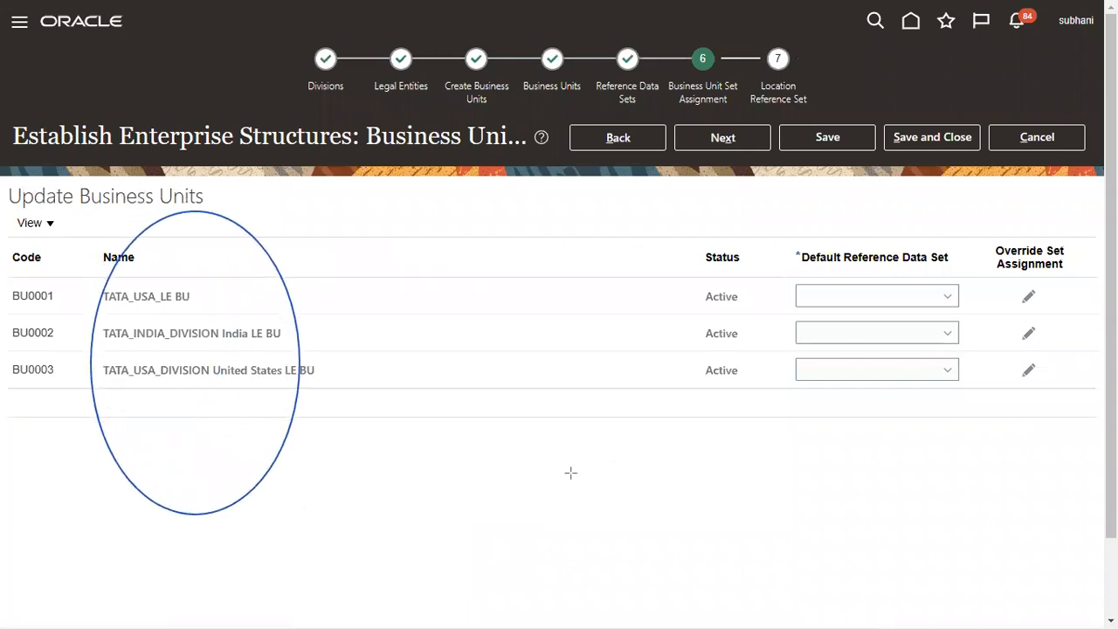
pyautogui.moveTo(791, 186); pyautogui.dragTo(967, 566)
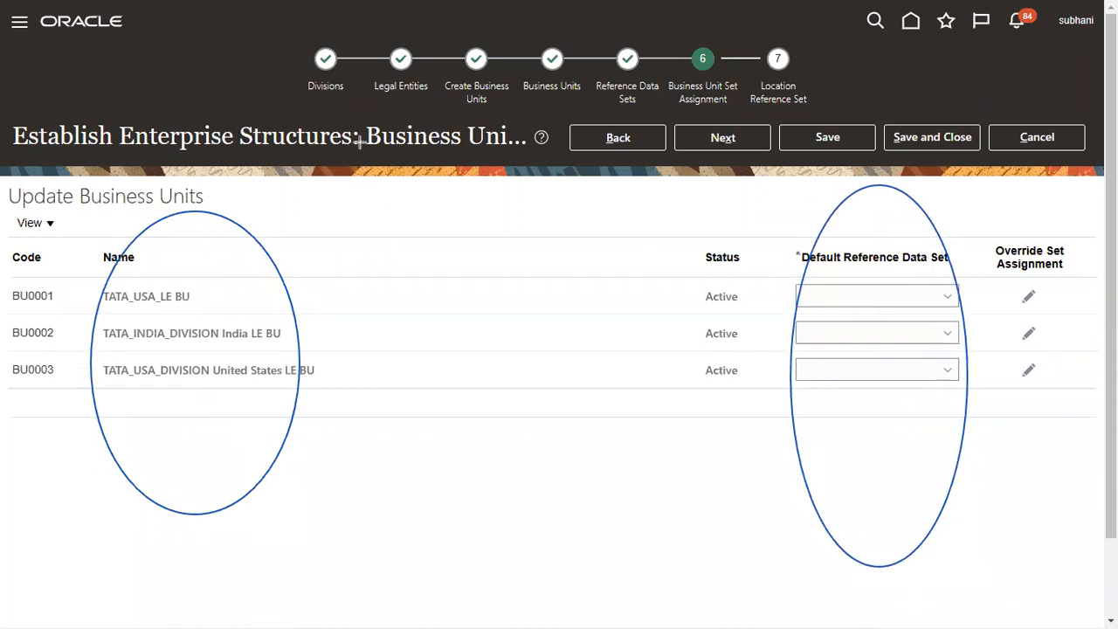
pyautogui.click(847, 302)
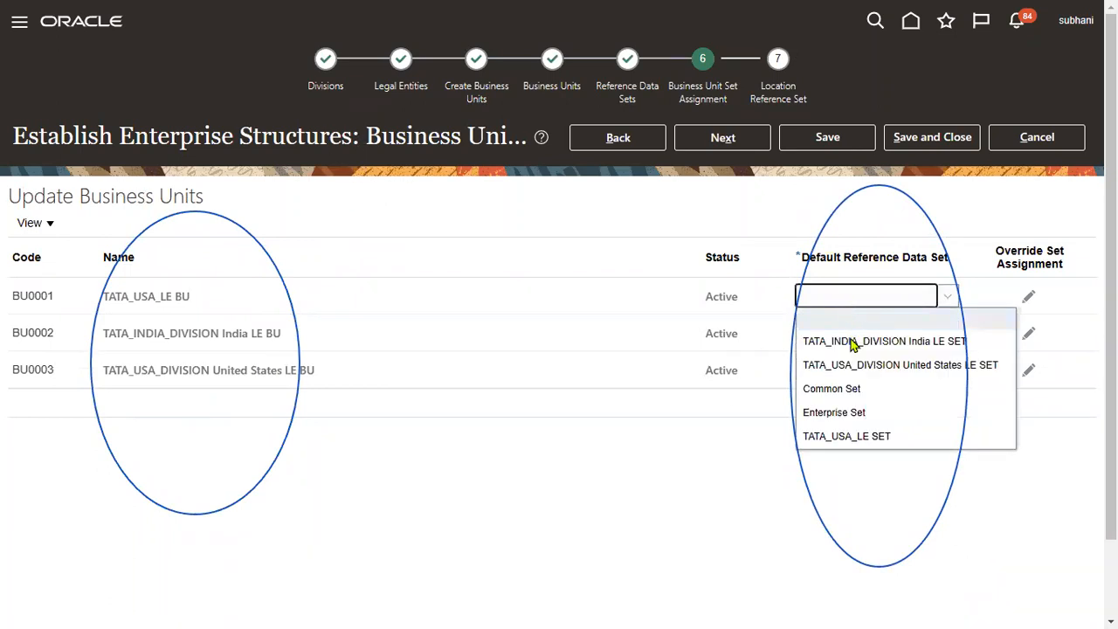
pyautogui.click(847, 395)
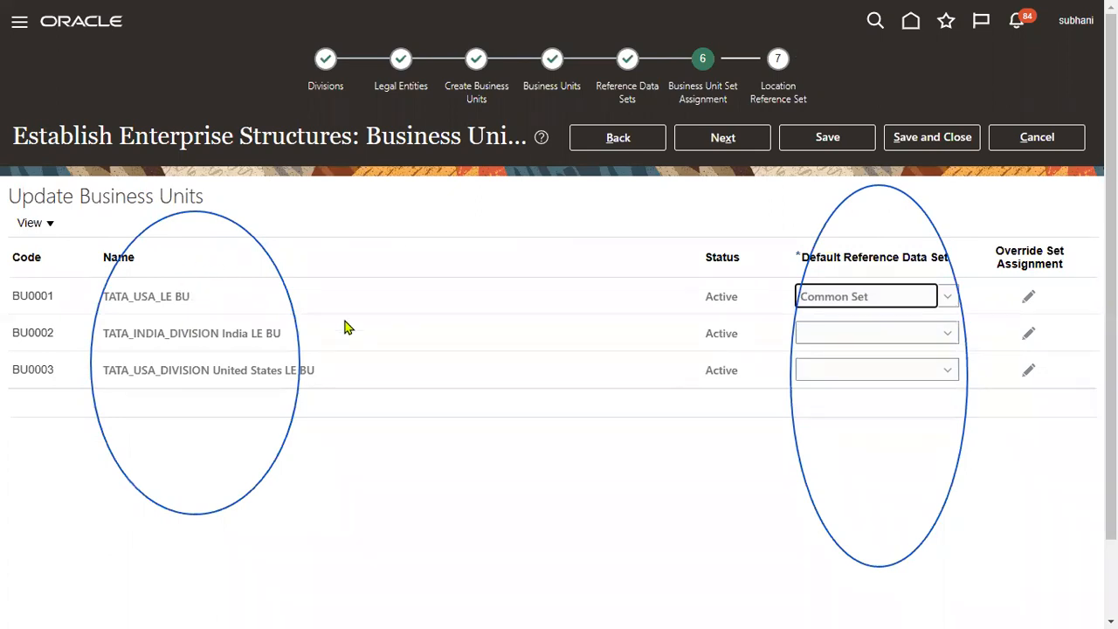
pyautogui.click(877, 343)
pyautogui.click(868, 429)
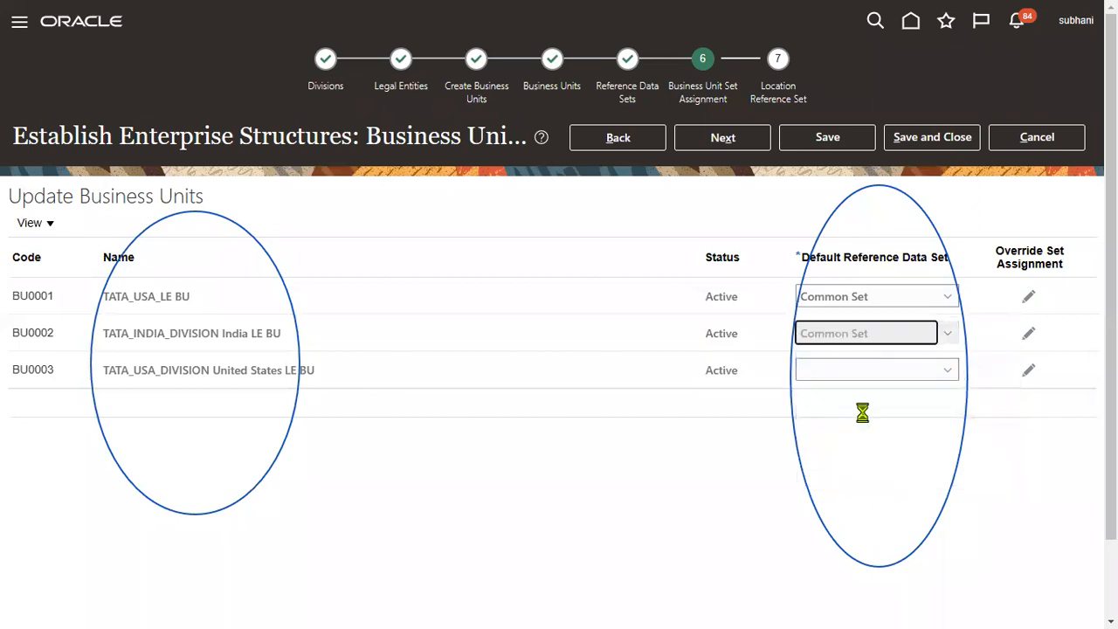
pyautogui.click(859, 380)
pyautogui.click(849, 463)
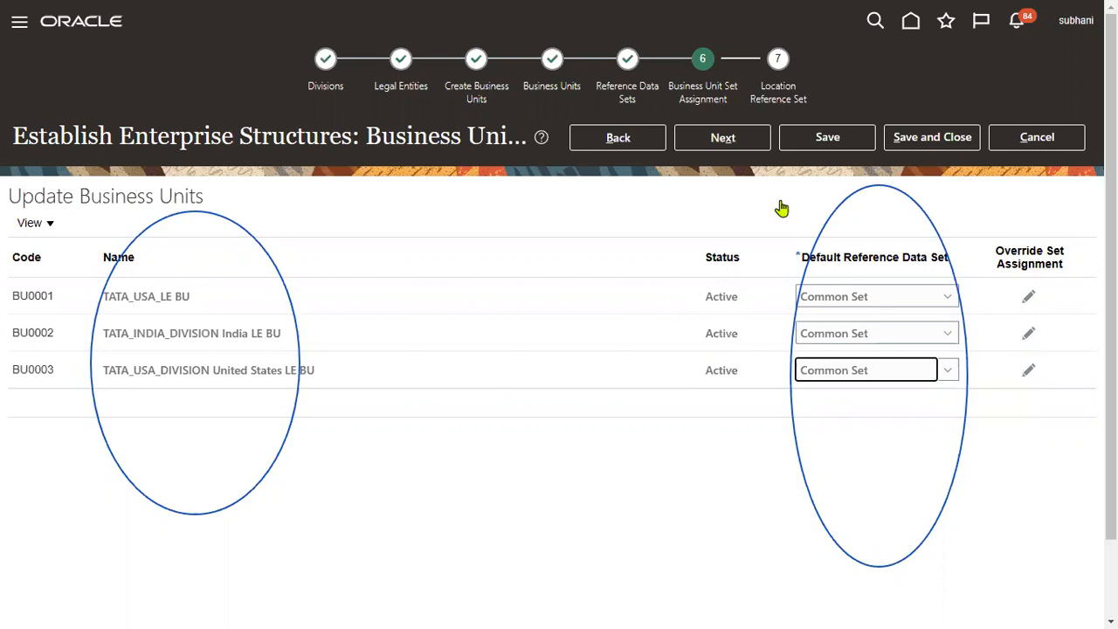
pyautogui.click(739, 140)
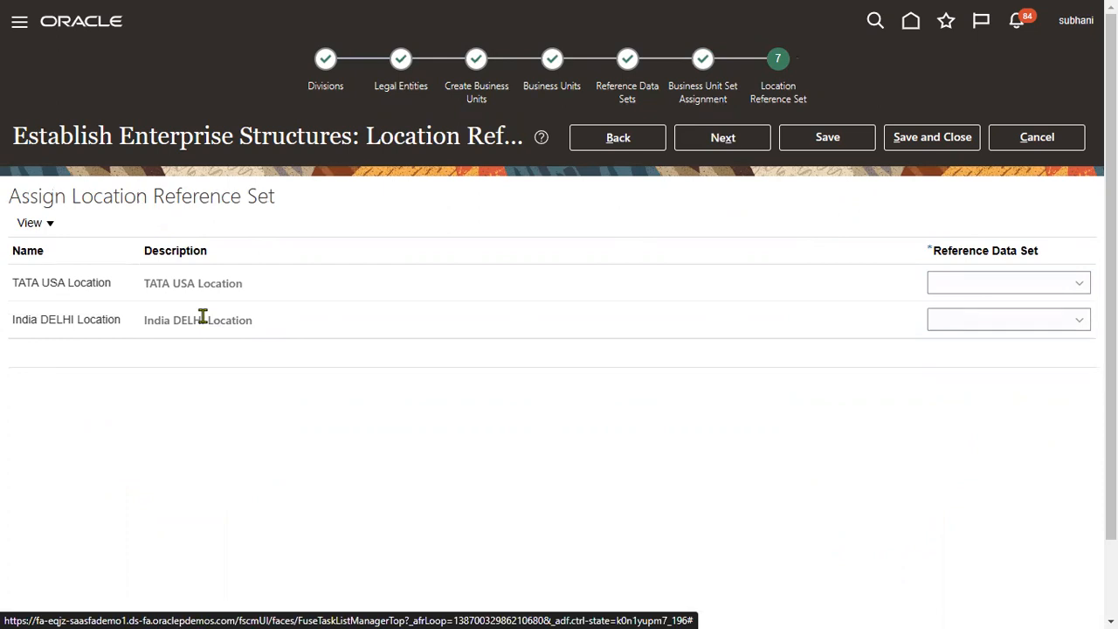
# Step: Assign Common Set to TATA USA Location and India DELHI Location, then proceed to Review Results
pyautogui.click(1082, 287)
pyautogui.click(940, 329)
pyautogui.click(1034, 322)
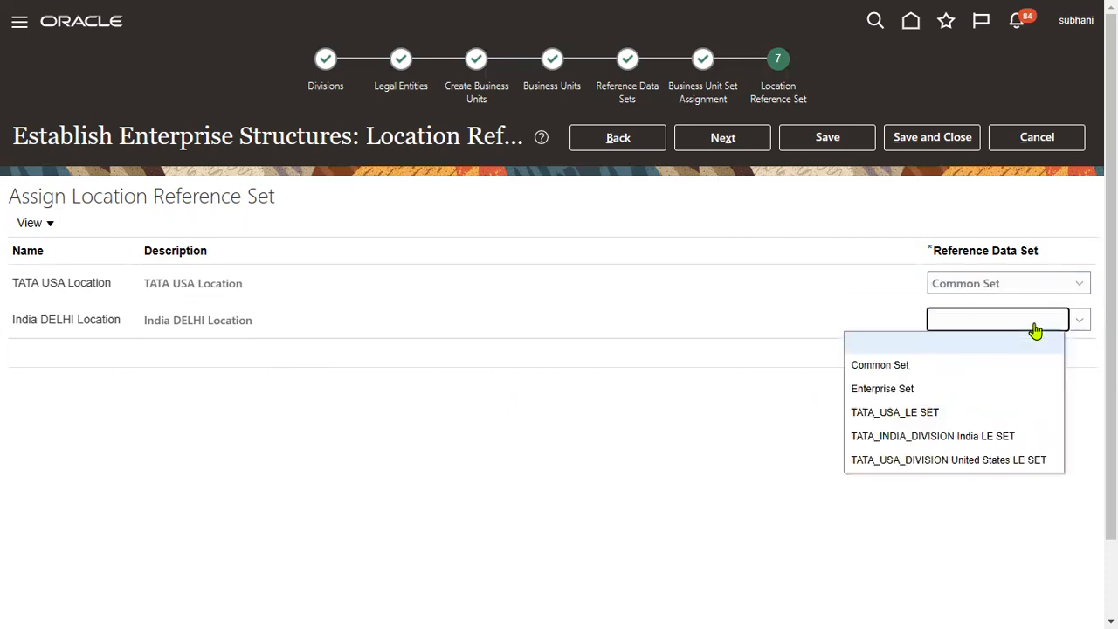
pyautogui.click(962, 366)
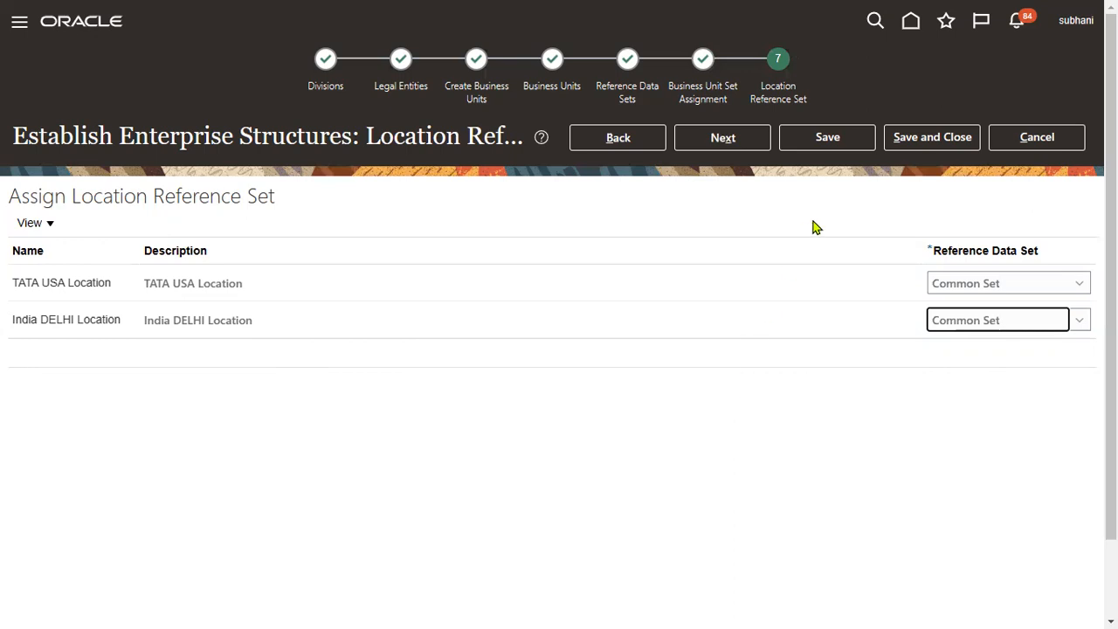
pyautogui.click(718, 143)
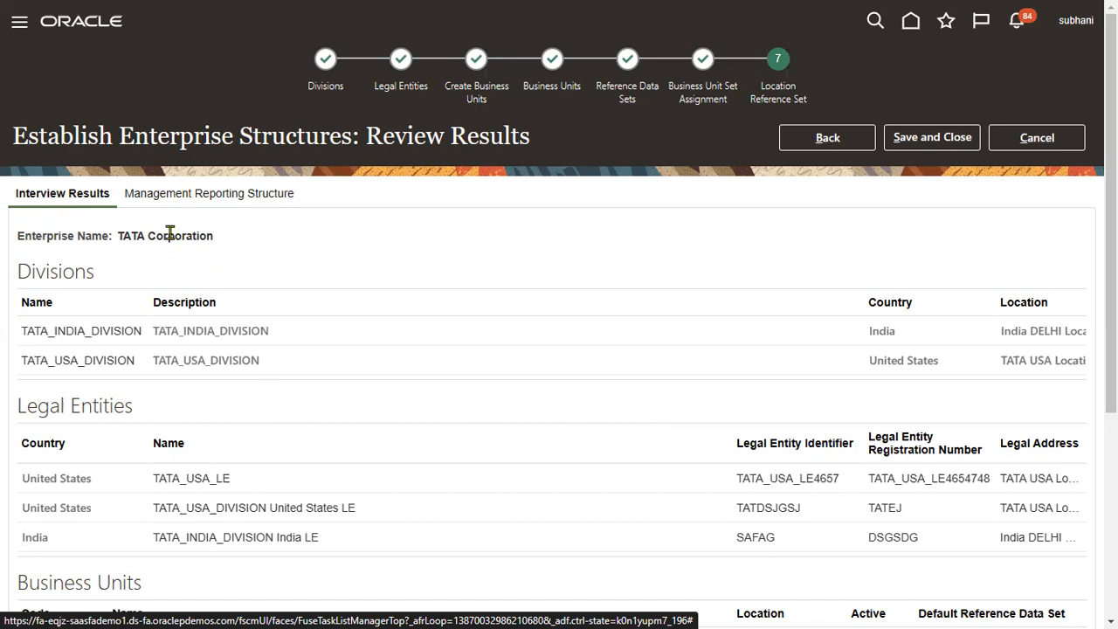
pyautogui.moveTo(117, 236); pyautogui.dragTo(194, 236)
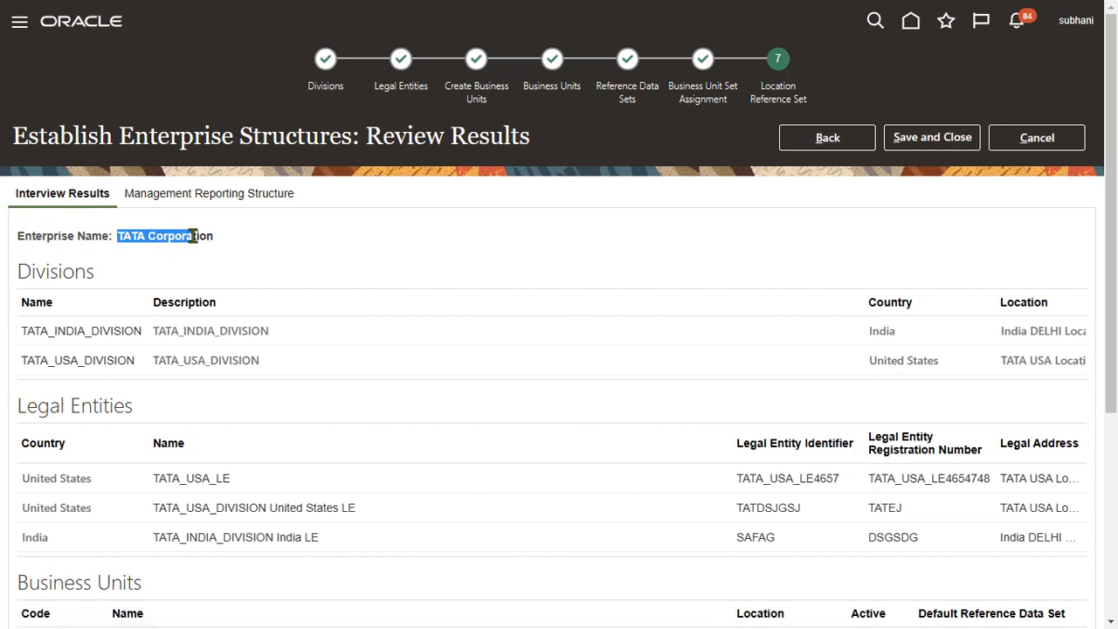
pyautogui.moveTo(193, 236); pyautogui.dragTo(194, 242)
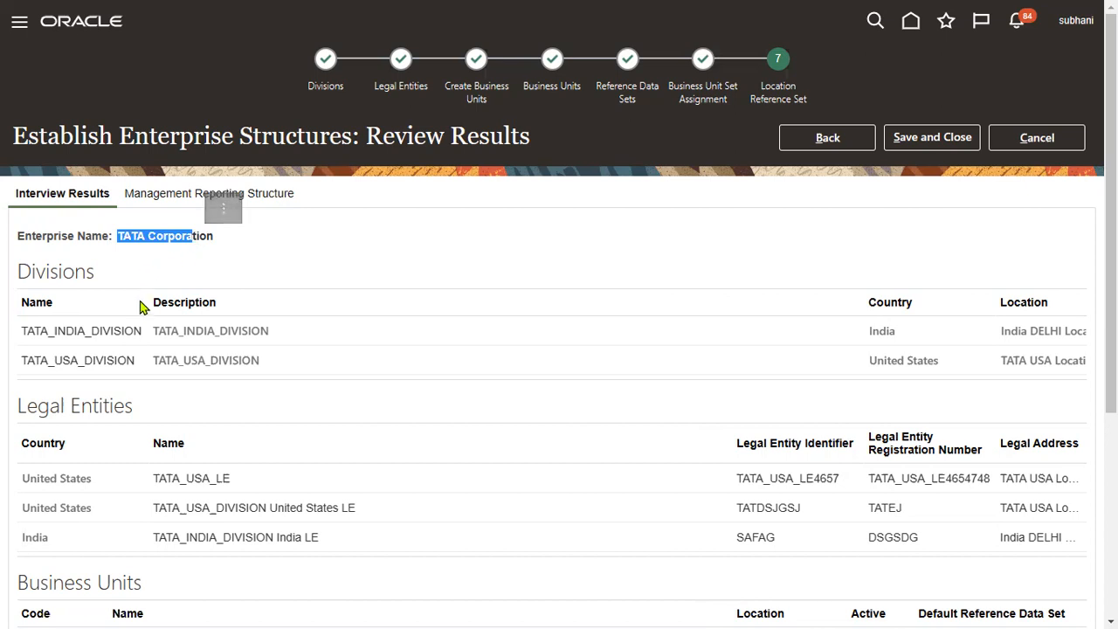
pyautogui.moveTo(18, 272); pyautogui.dragTo(99, 284)
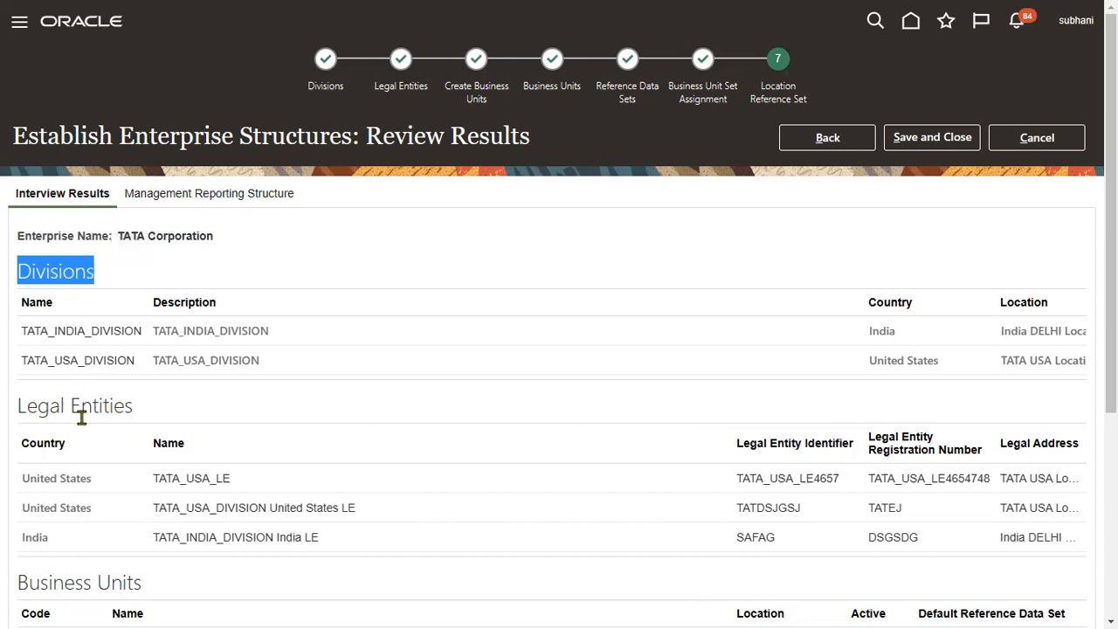
pyautogui.scroll(-1, 80, 417)
pyautogui.moveTo(18, 312); pyautogui.dragTo(102, 317)
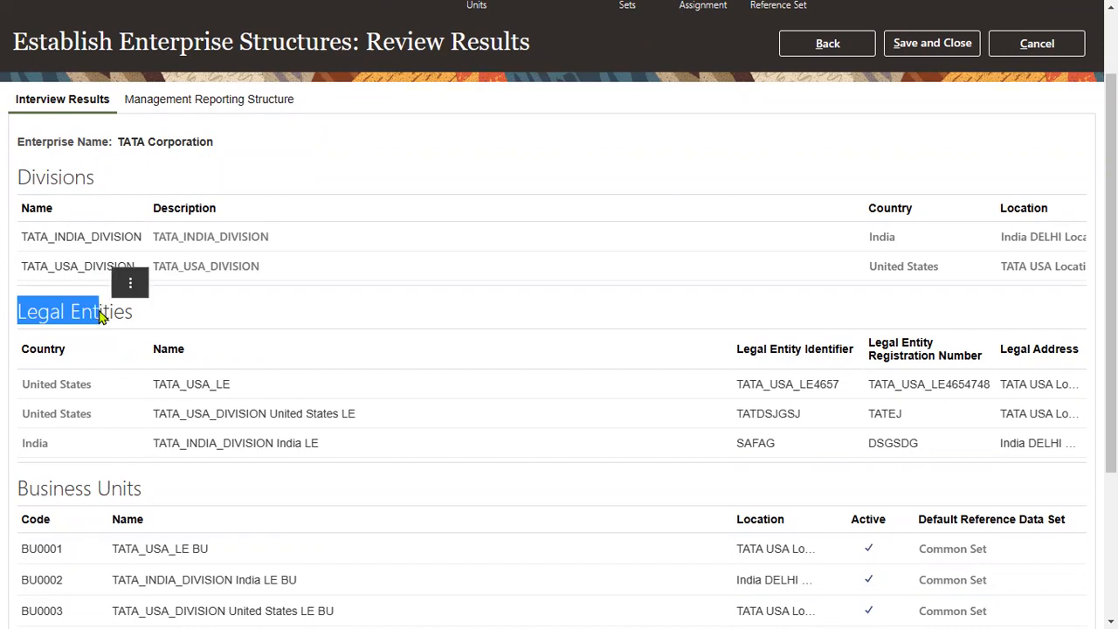
pyautogui.scroll(-2, 192, 428)
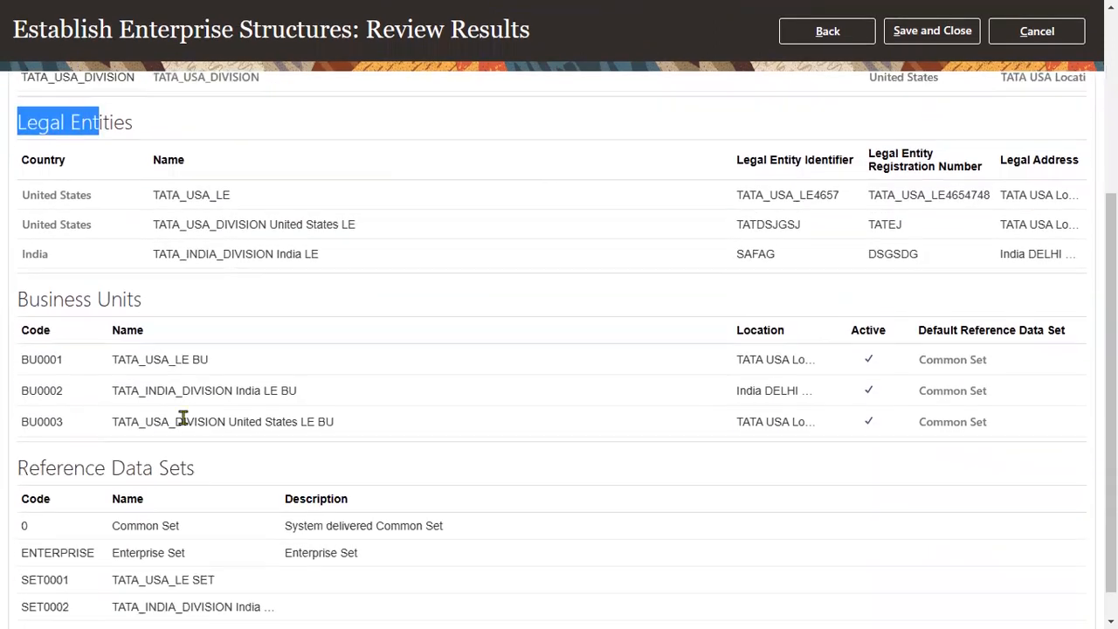
pyautogui.moveTo(19, 299); pyautogui.dragTo(125, 297)
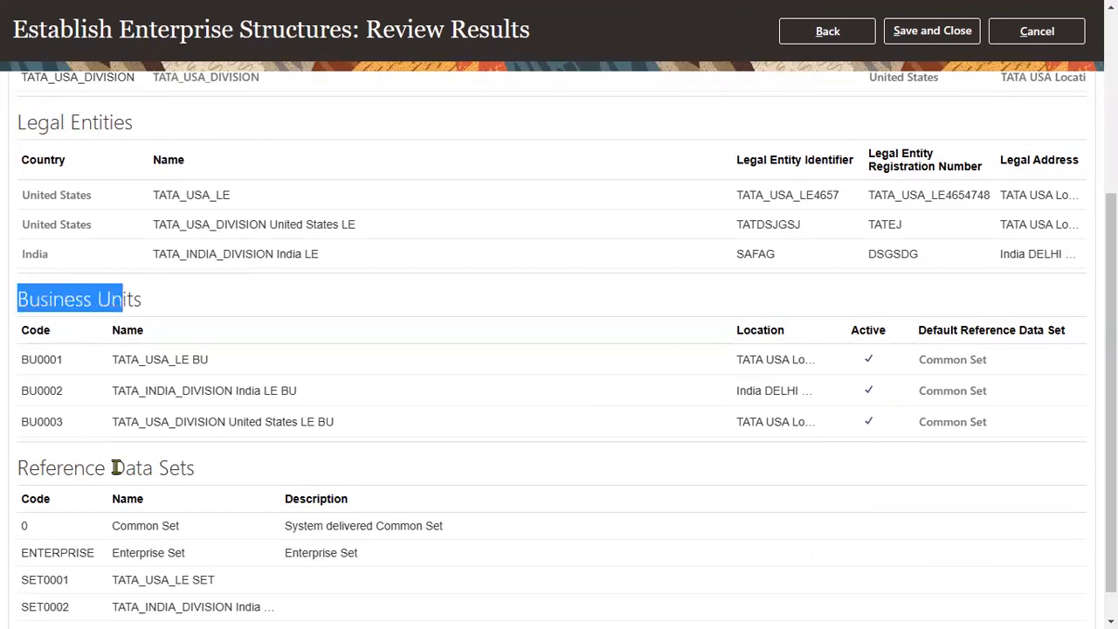
pyautogui.scroll(-1, 115, 467)
pyautogui.moveTo(19, 430); pyautogui.dragTo(162, 433)
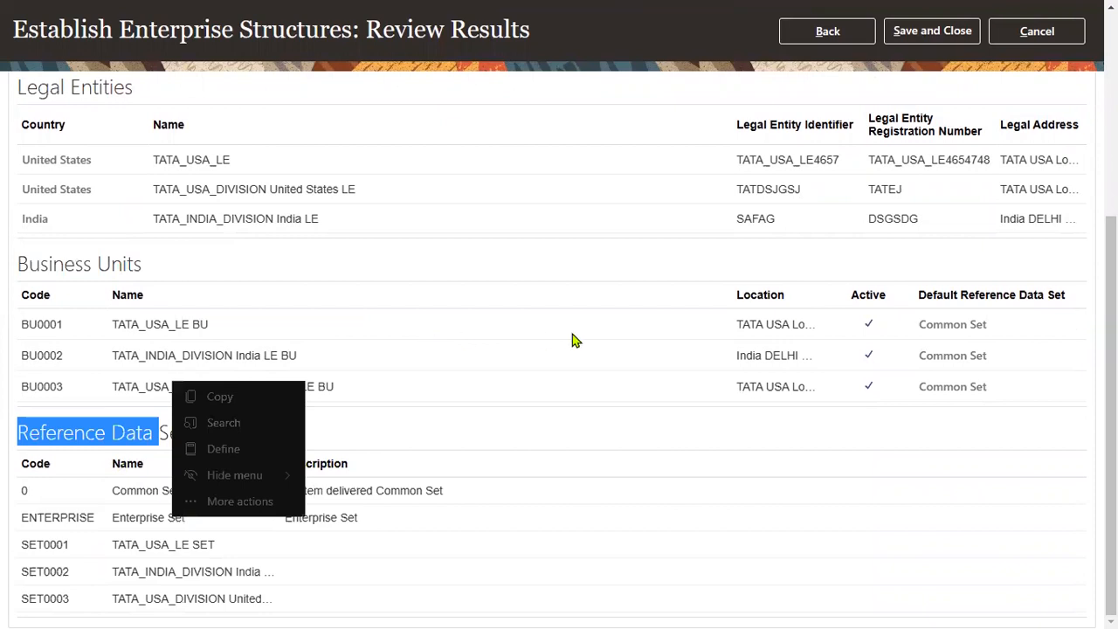
pyautogui.scroll(5, 536, 384)
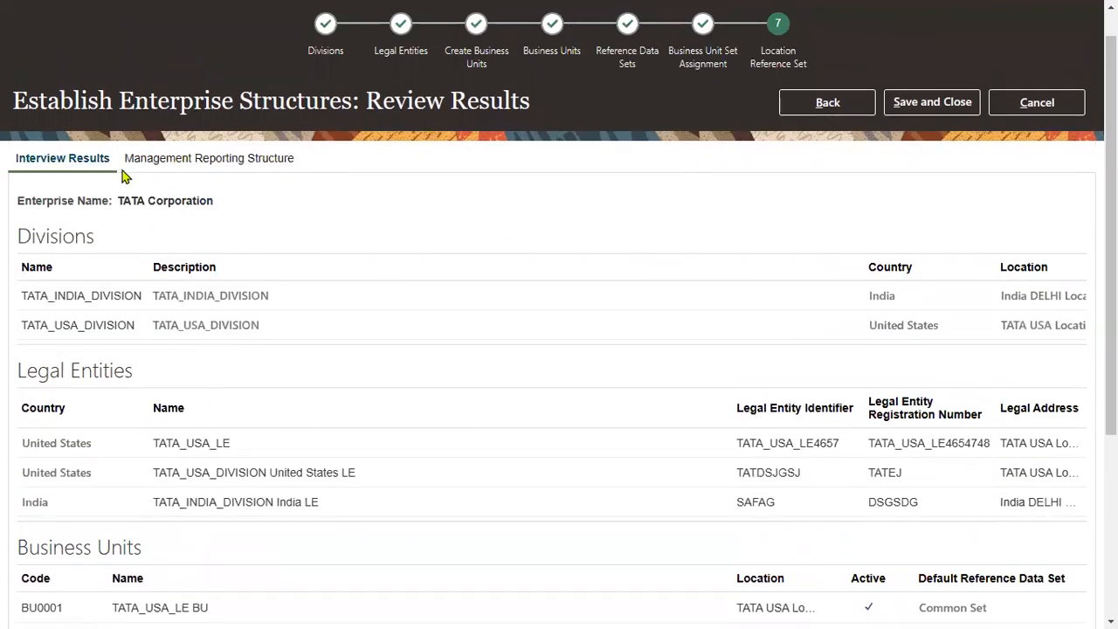
pyautogui.doubleClick(371, 103)
pyautogui.moveTo(482, 105); pyautogui.dragTo(505, 103)
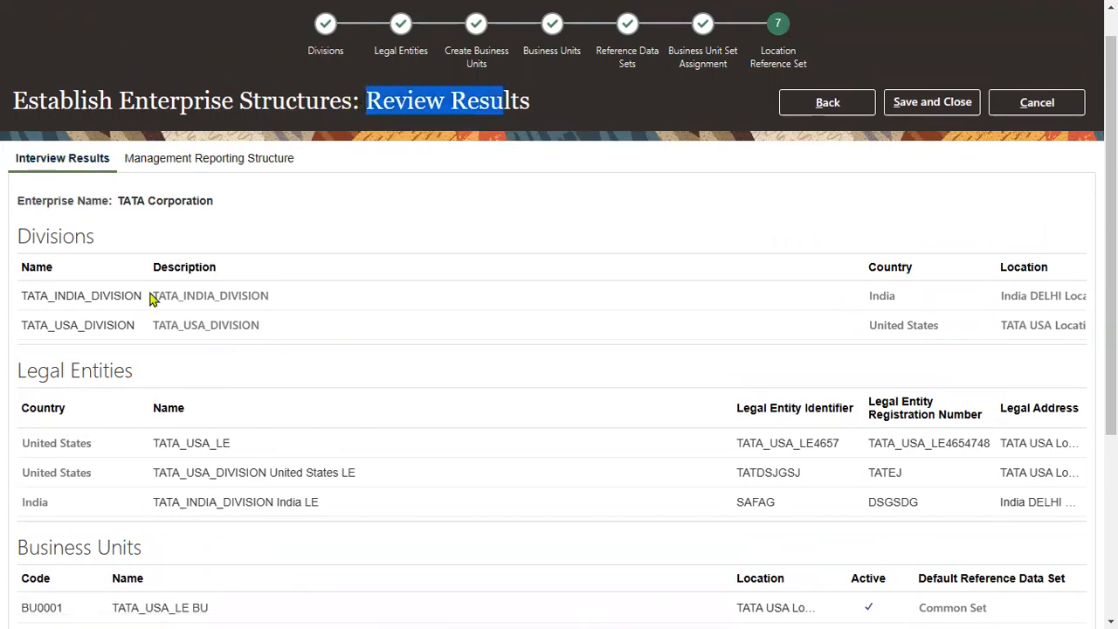
pyautogui.click(201, 161)
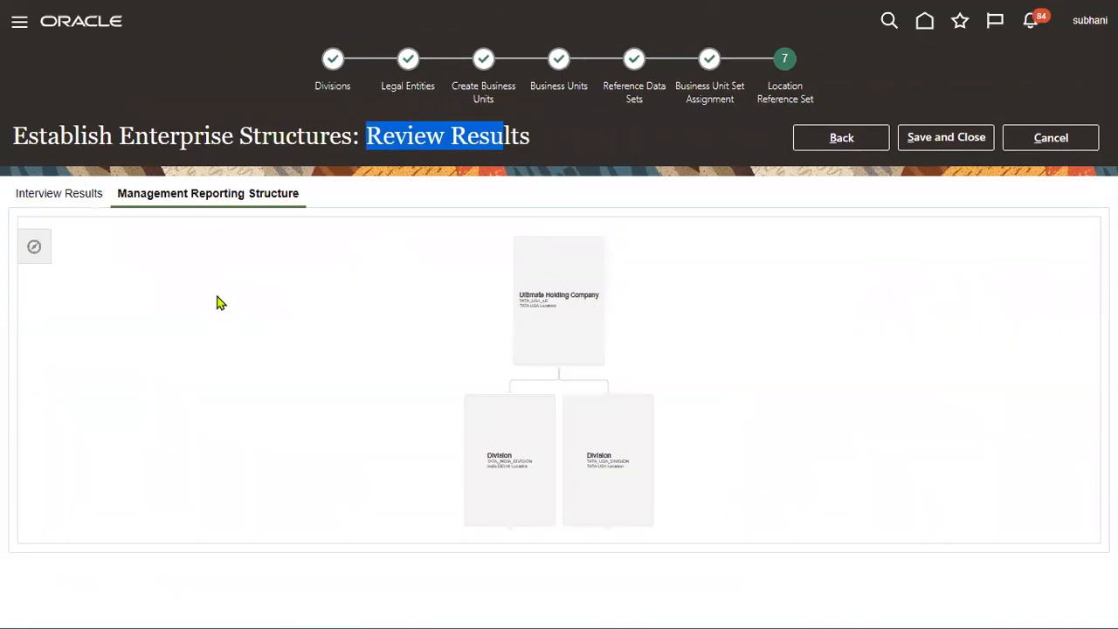
# Step: Lay out the management reporting org chart left to right and inspect its divisions
pyautogui.click(38, 253)
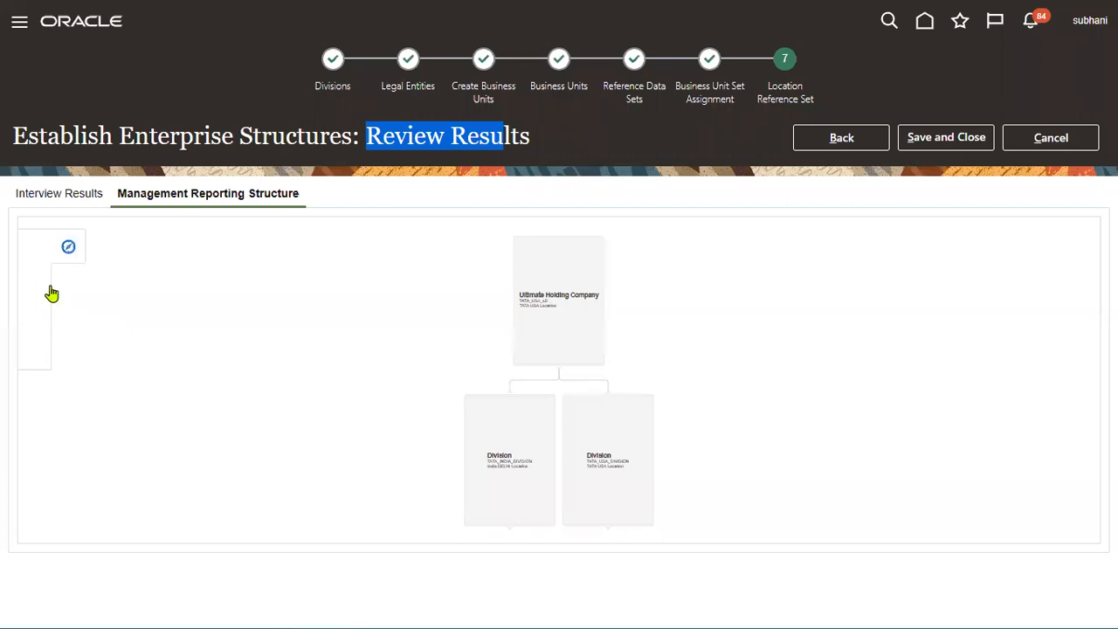
pyautogui.click(39, 253)
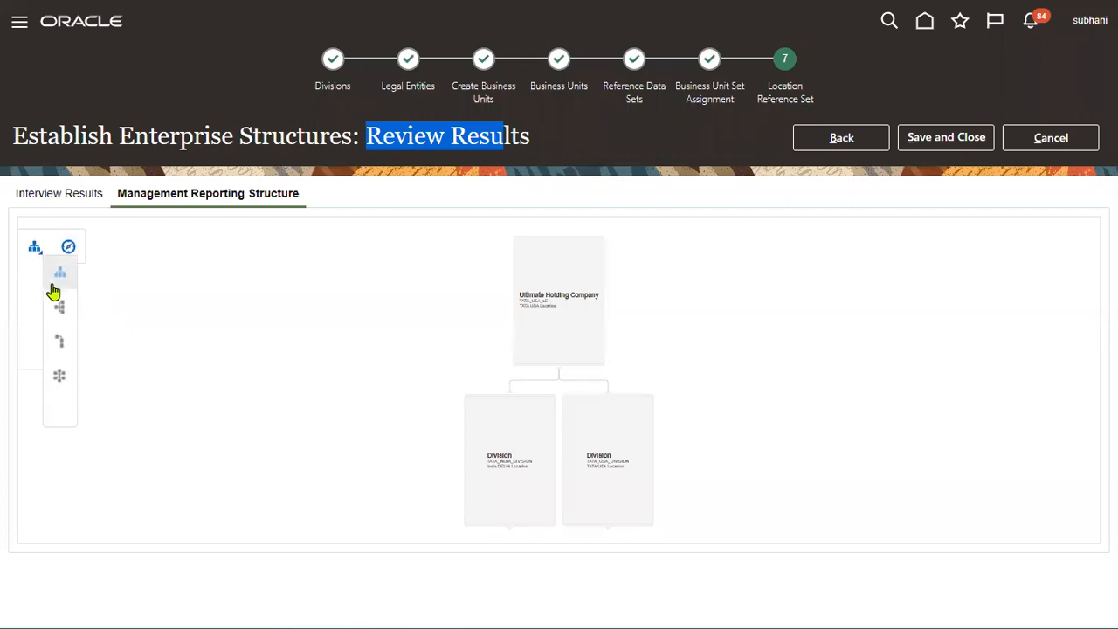
pyautogui.click(60, 306)
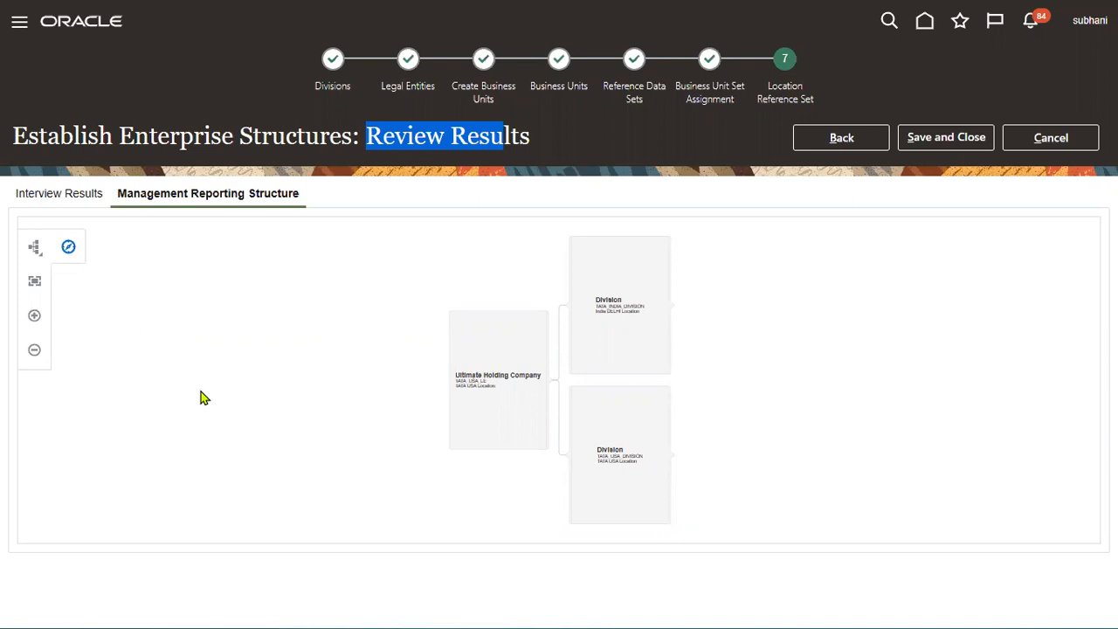
pyautogui.moveTo(528, 385)
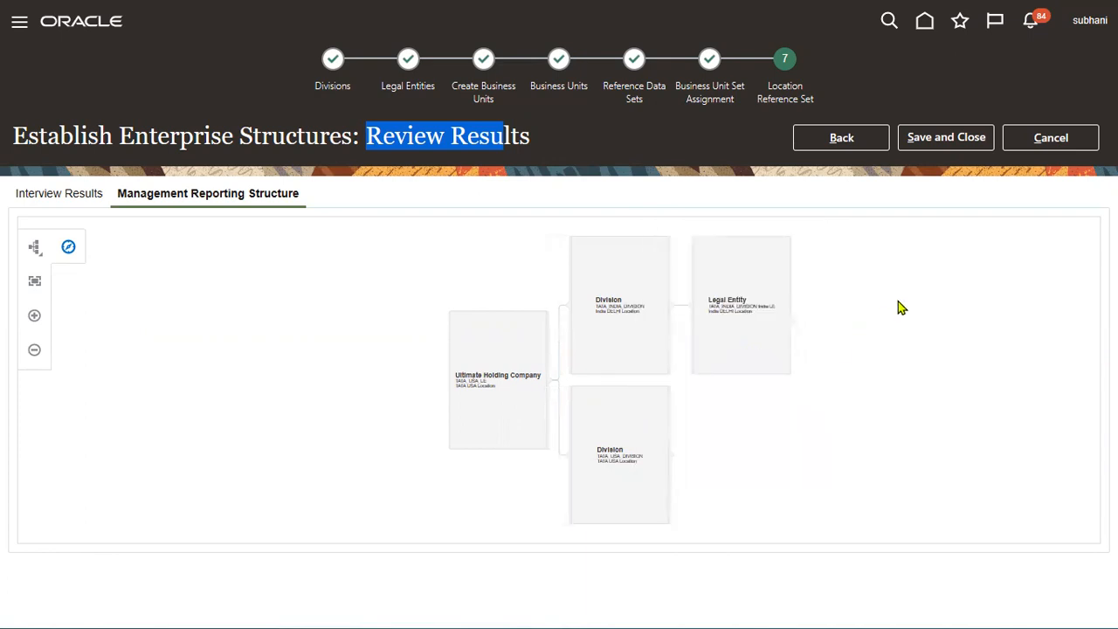
pyautogui.moveTo(787, 319)
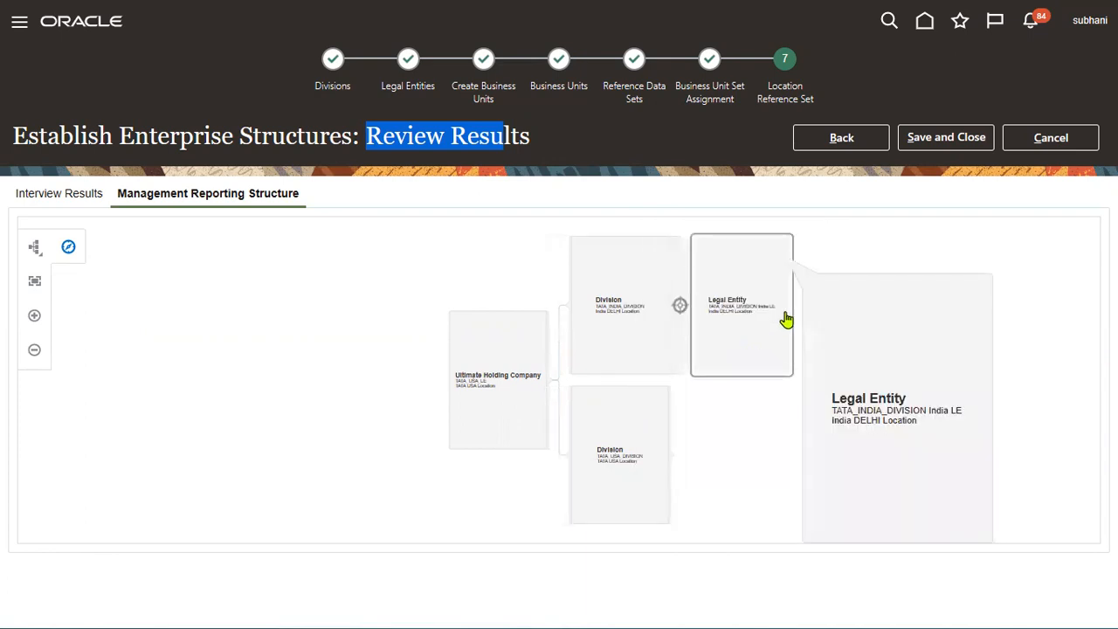
# Step: Save the enterprise structure and select TATA Corporation, now listed as Not Loaded
pyautogui.click(962, 147)
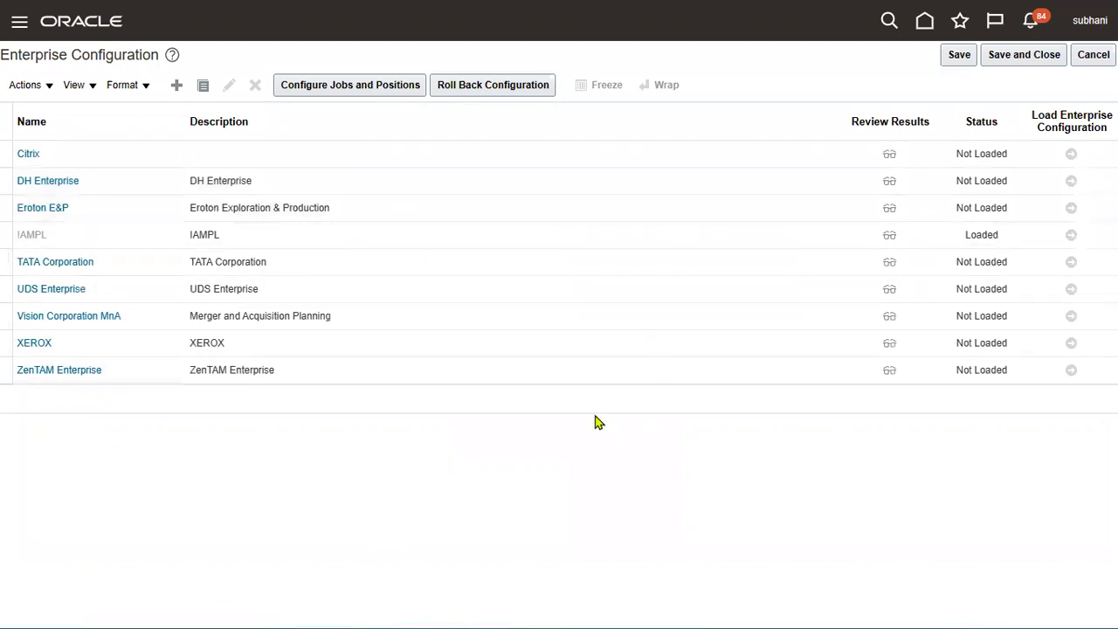
pyautogui.click(229, 264)
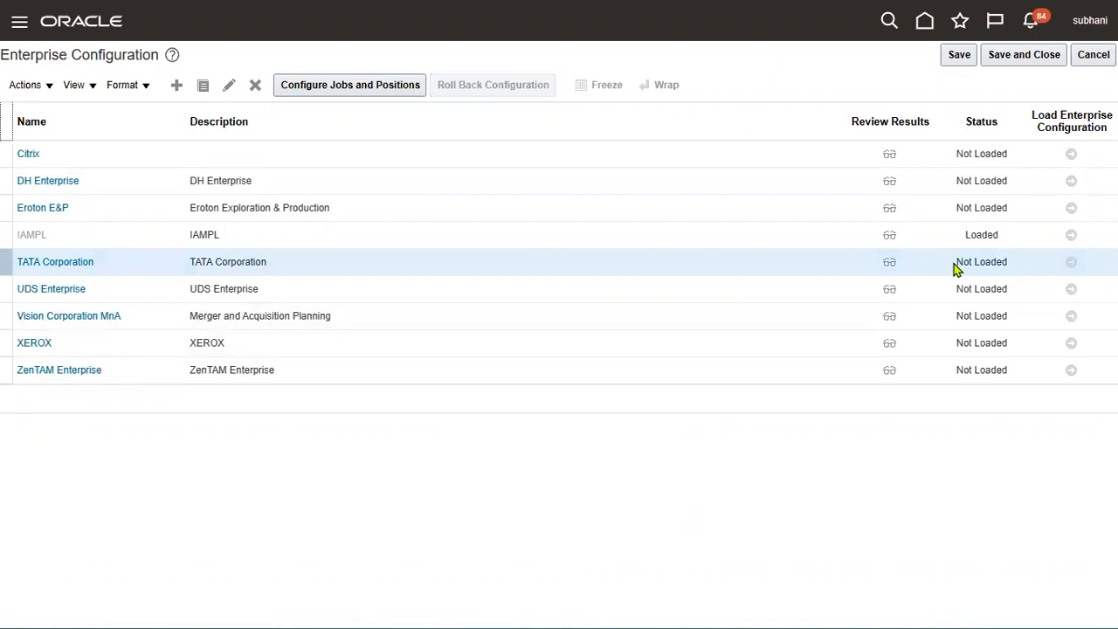
pyautogui.moveTo(955, 262); pyautogui.dragTo(1011, 267)
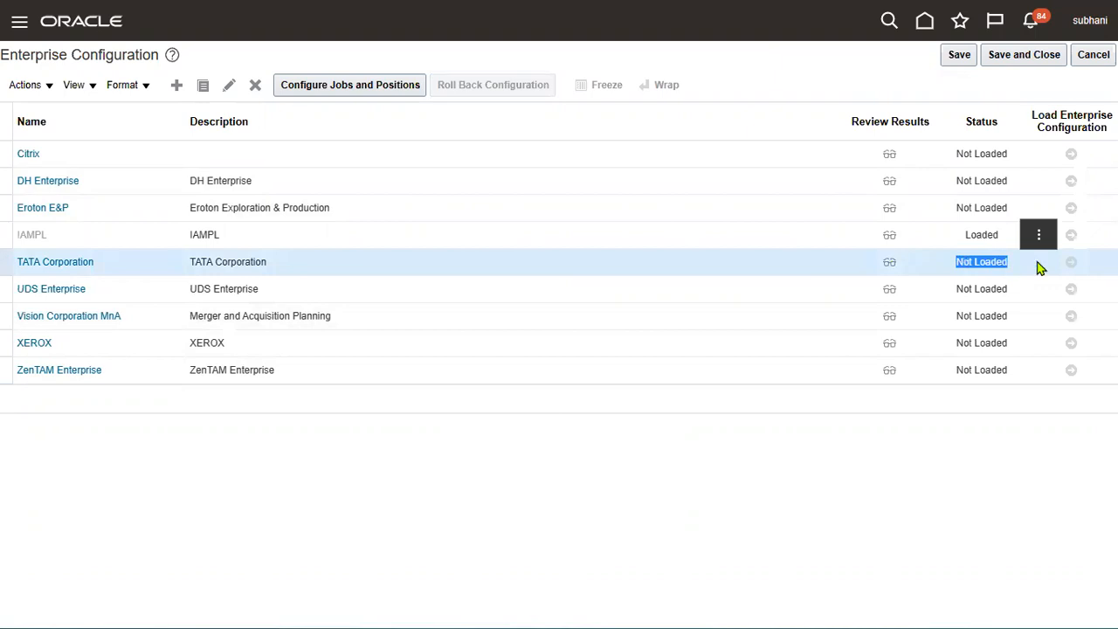
pyautogui.click(1073, 269)
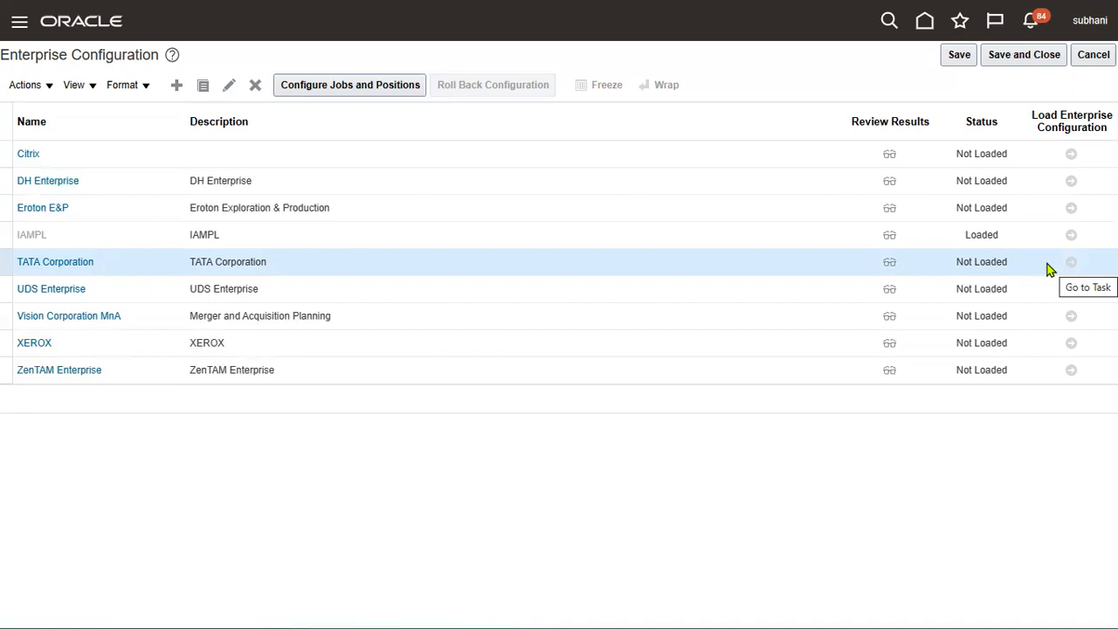
pyautogui.click(1000, 240)
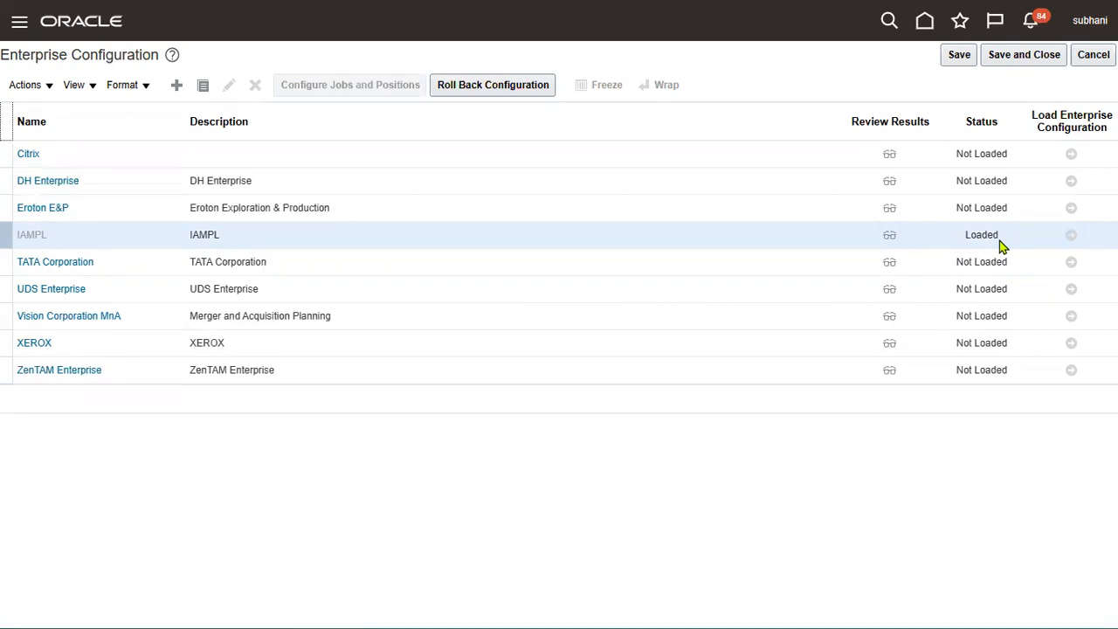
pyautogui.click(1018, 270)
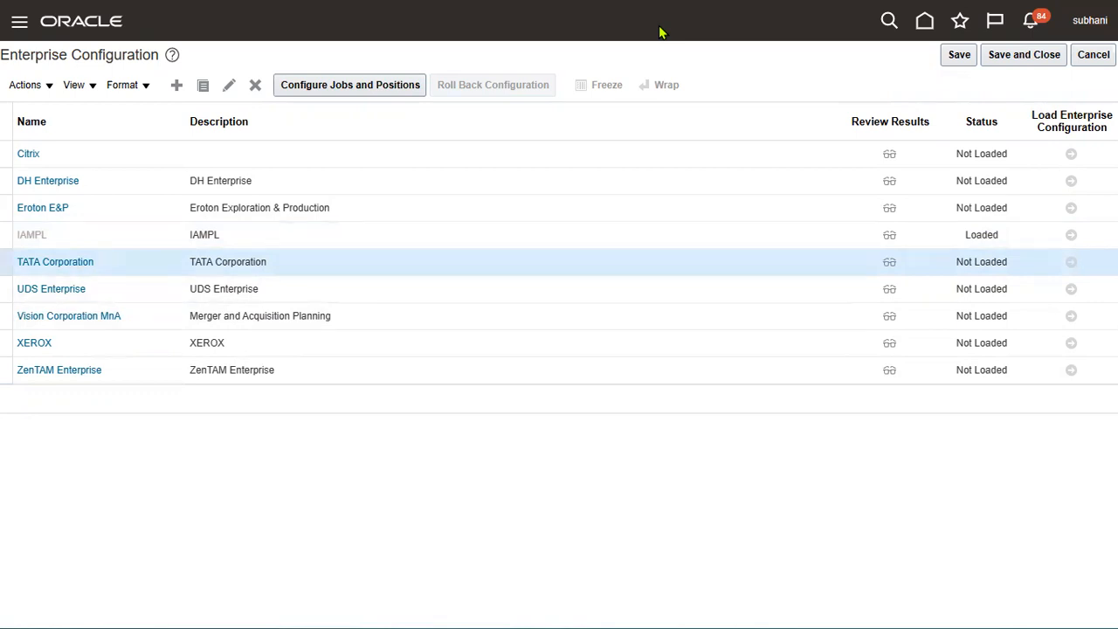
pyautogui.hotkey('ctrl', '2')
pyautogui.moveTo(1019, 82)
pyautogui.mouseDown()
pyautogui.moveTo(1104, 177)
pyautogui.moveTo(1116, 360)
pyautogui.mouseUp()
pyautogui.moveTo(1058, 248); pyautogui.dragTo(1086, 272)
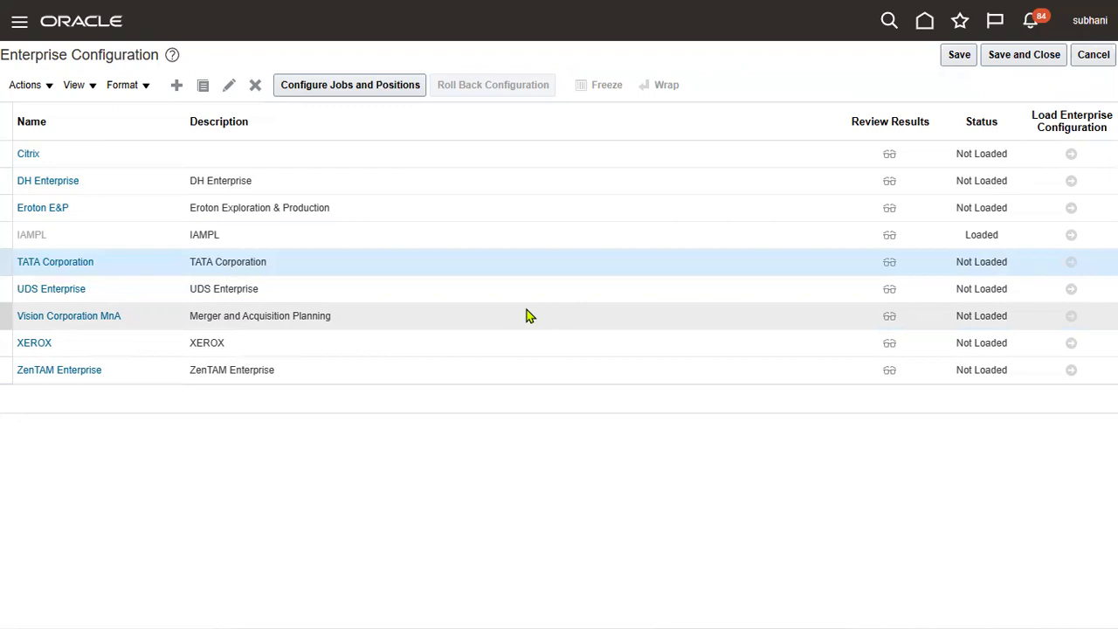
pyautogui.click(965, 232)
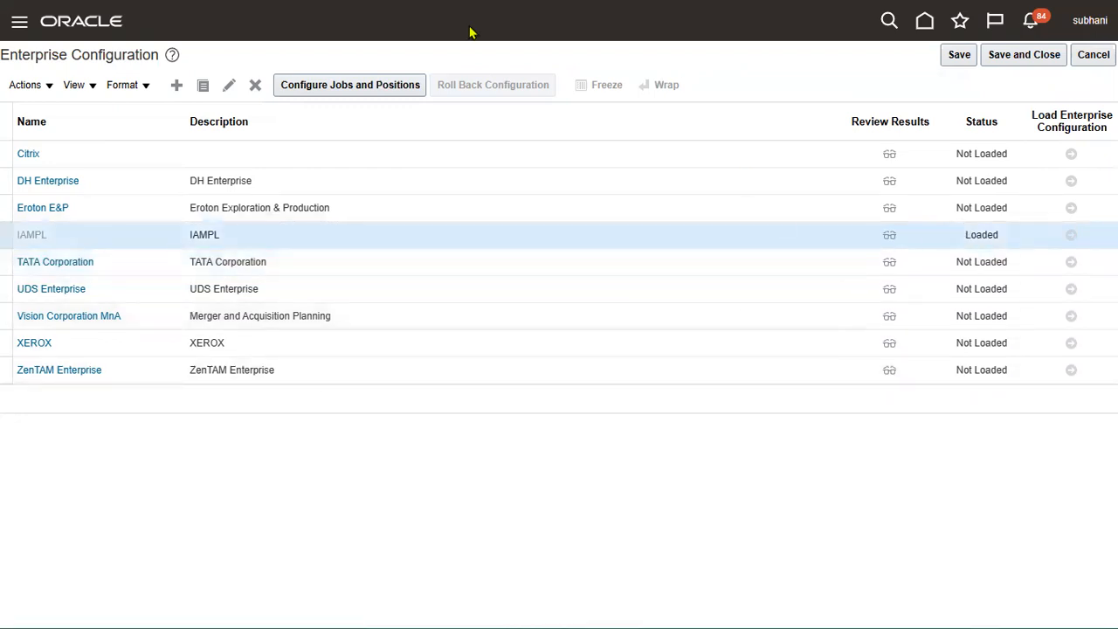
pyautogui.click(760, 245)
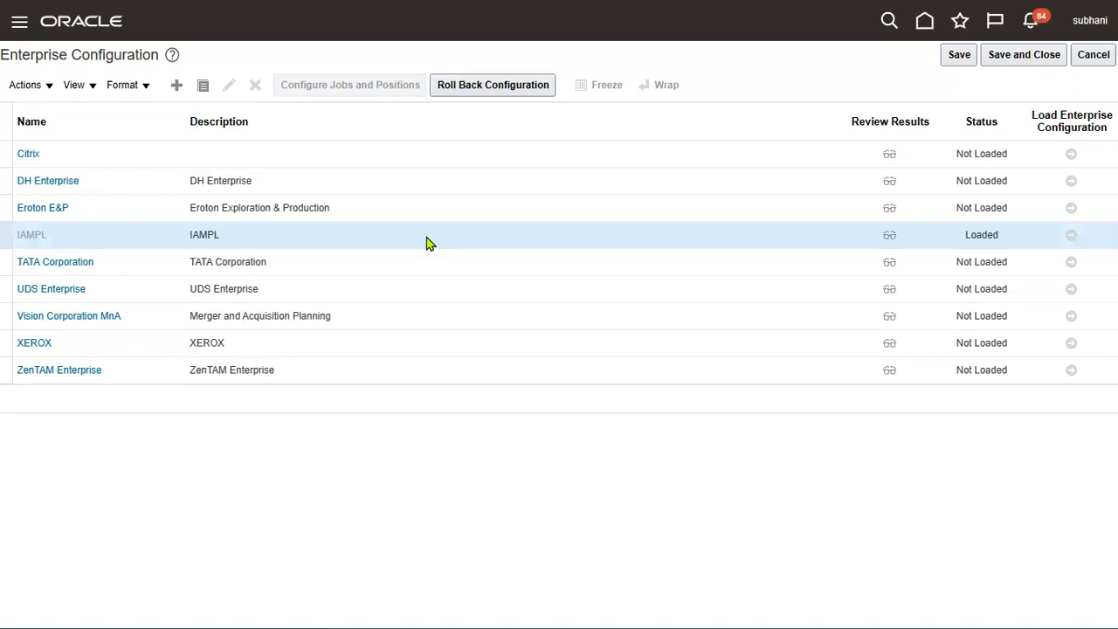
pyautogui.hotkey('alt', 'Tab')
pyautogui.press('Tab')
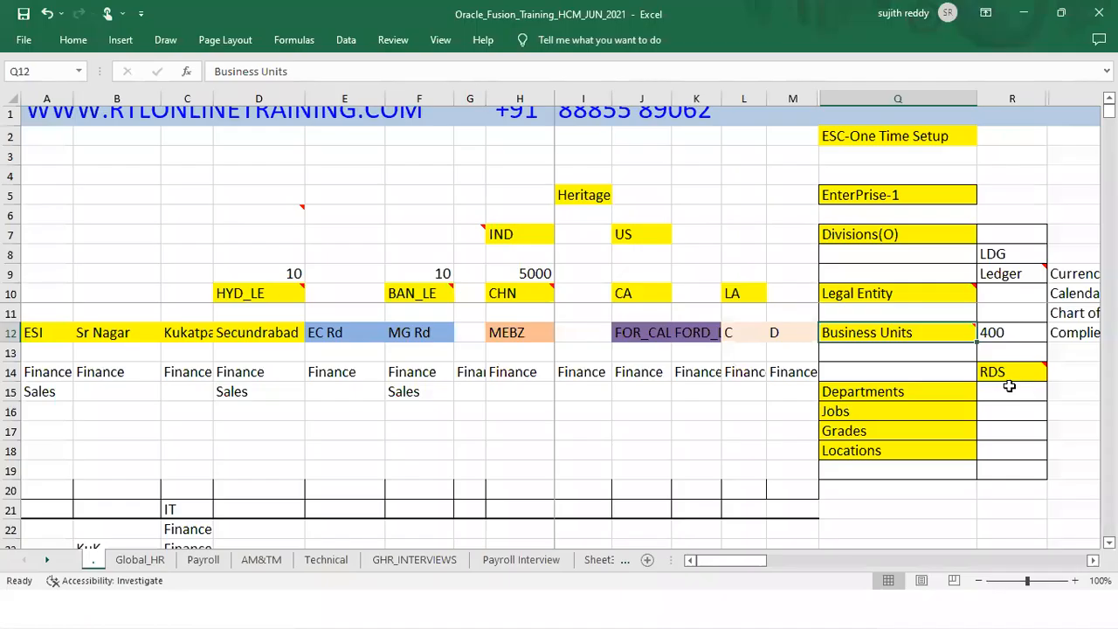
# Step: Move Business Units from Q12 to Q13, then undo it back to Q12
pyautogui.moveTo(929, 340)
pyautogui.mouseDown()
pyautogui.moveTo(948, 354)
pyautogui.moveTo(916, 344)
pyautogui.mouseUp()
pyautogui.press('Return')
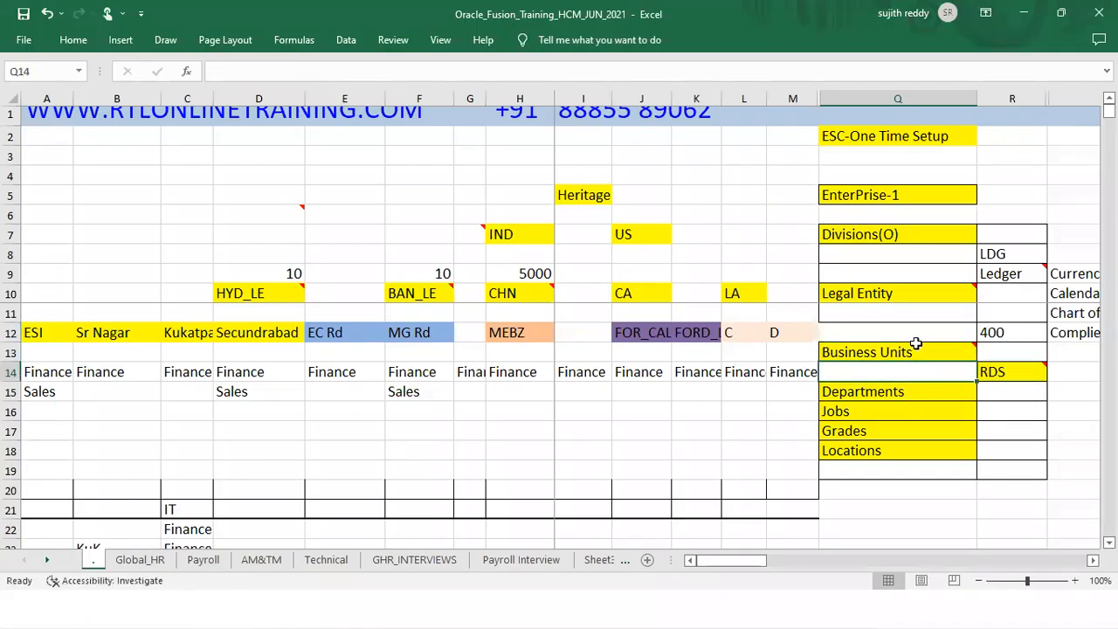
pyautogui.click(891, 294)
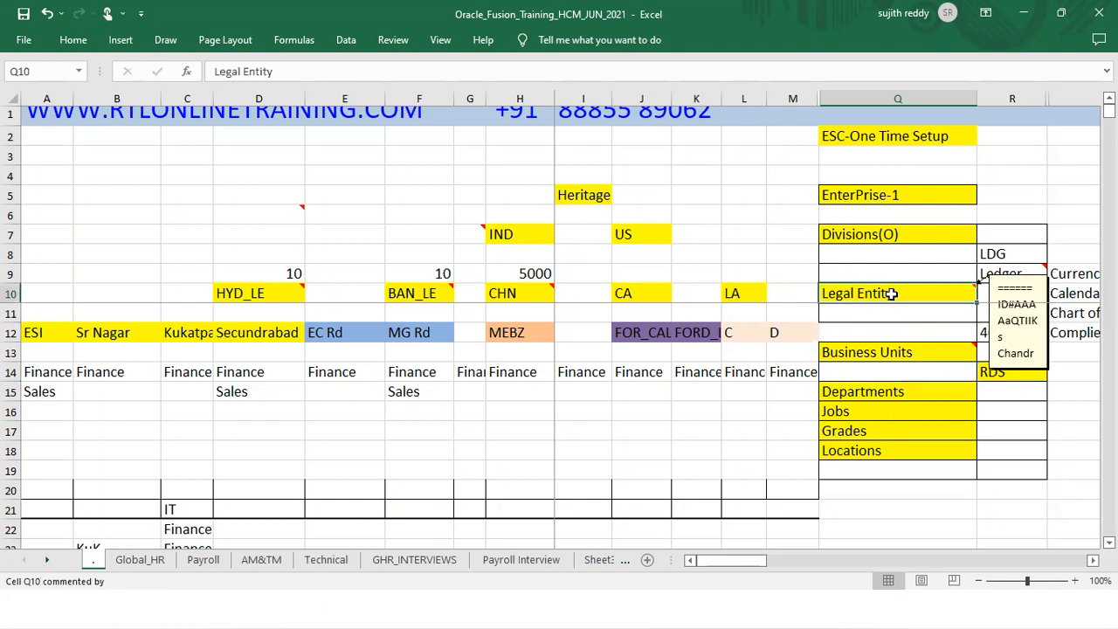
pyautogui.hotkey('ctrl', 'z')
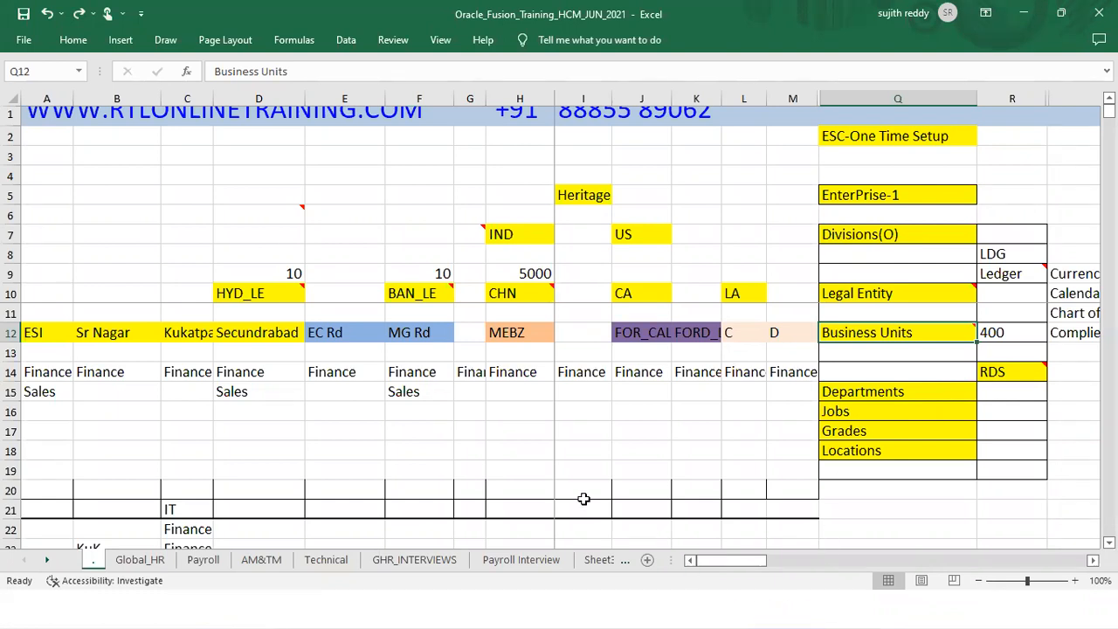
# Step: Back in Excel, select the setup steps from EnterPrise-1 (Q5) through Divisions downward
pyautogui.hotkey('alt', 'Tab')
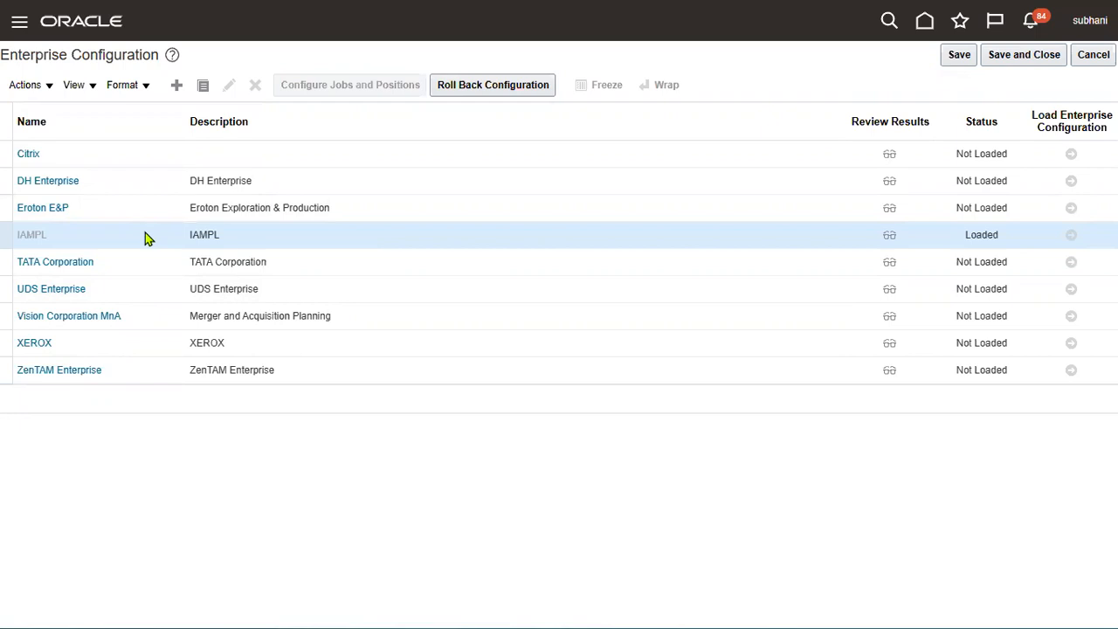
pyautogui.hotkey('alt', 'Tab')
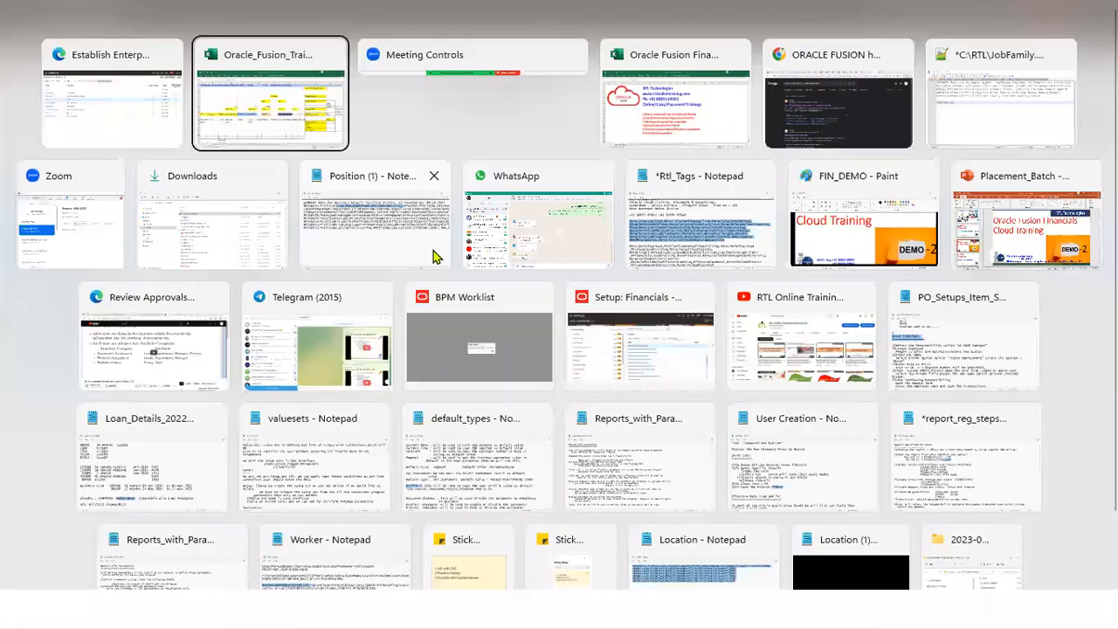
pyautogui.click(935, 202)
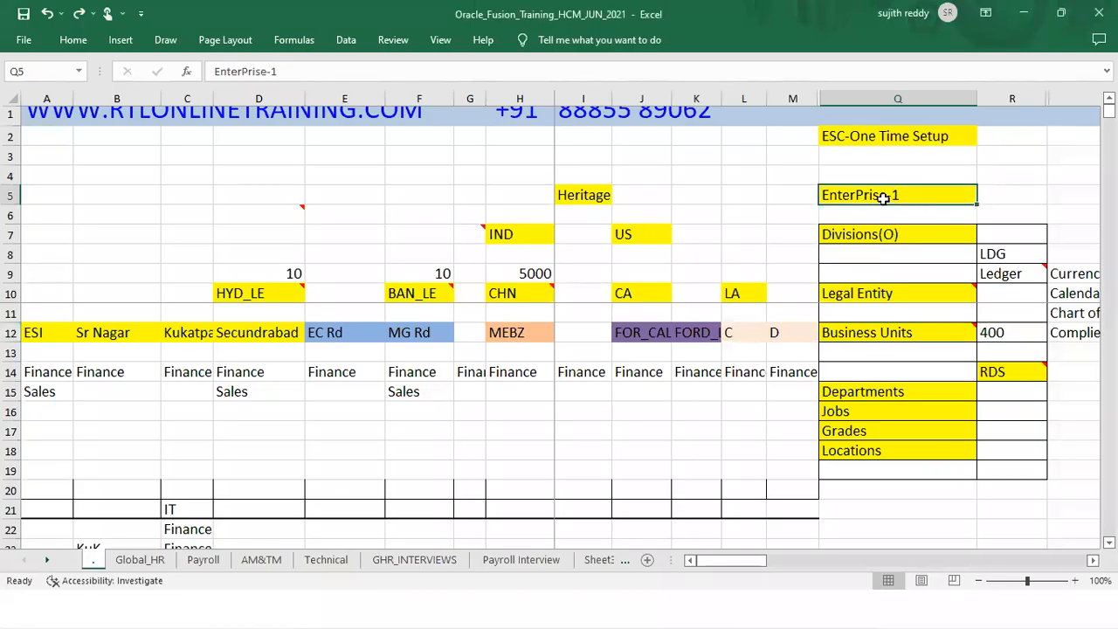
pyautogui.moveTo(914, 233); pyautogui.dragTo(1011, 451)
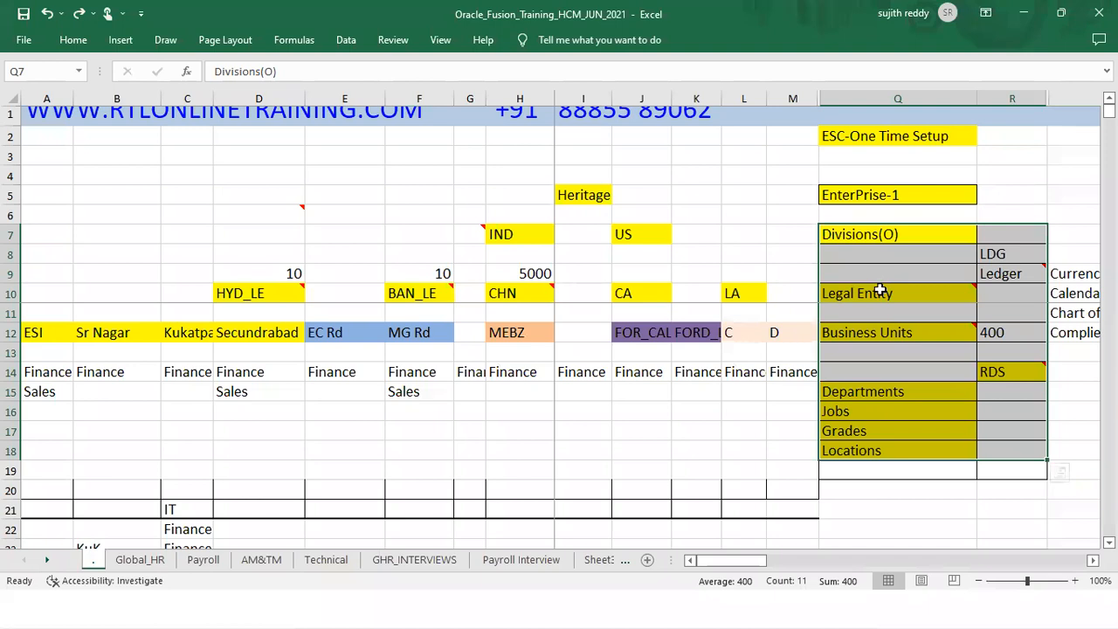
pyautogui.moveTo(881, 333)
pyautogui.click(882, 194)
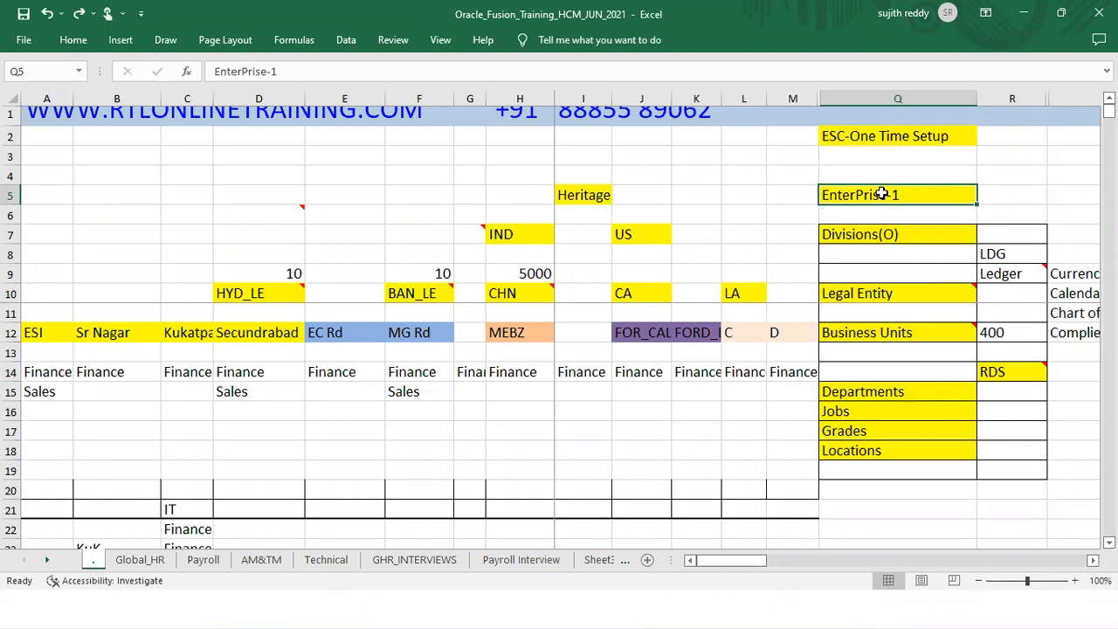
# Step: Cancel Enterprise Configuration, reopen Establish Enterprise Structures and select the IAMPL enterprise
pyautogui.click(1024, 13)
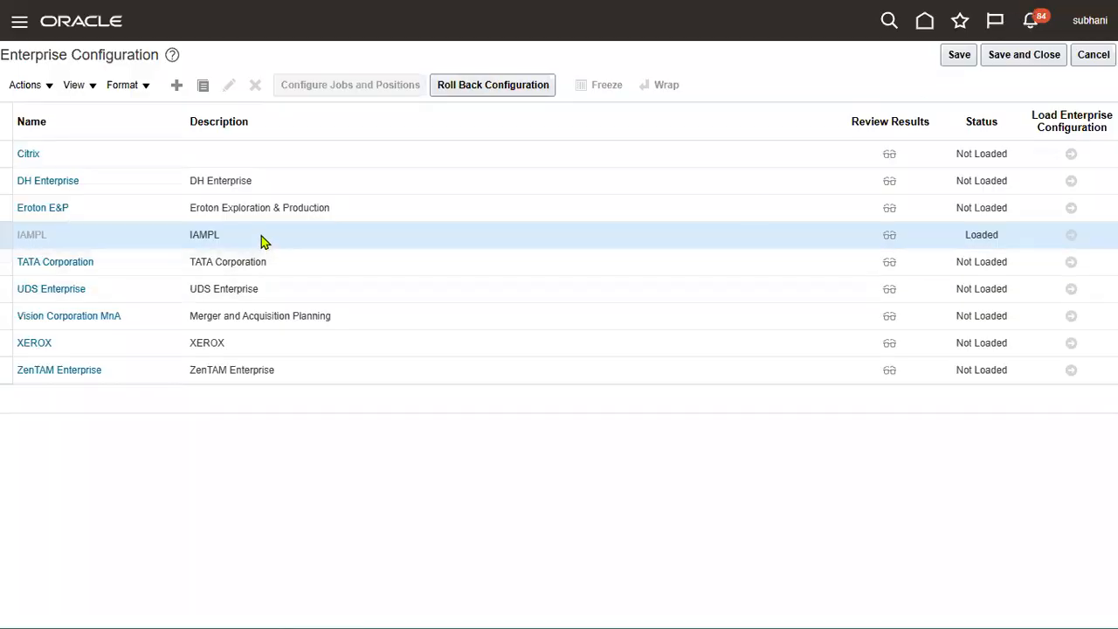
pyautogui.click(1094, 54)
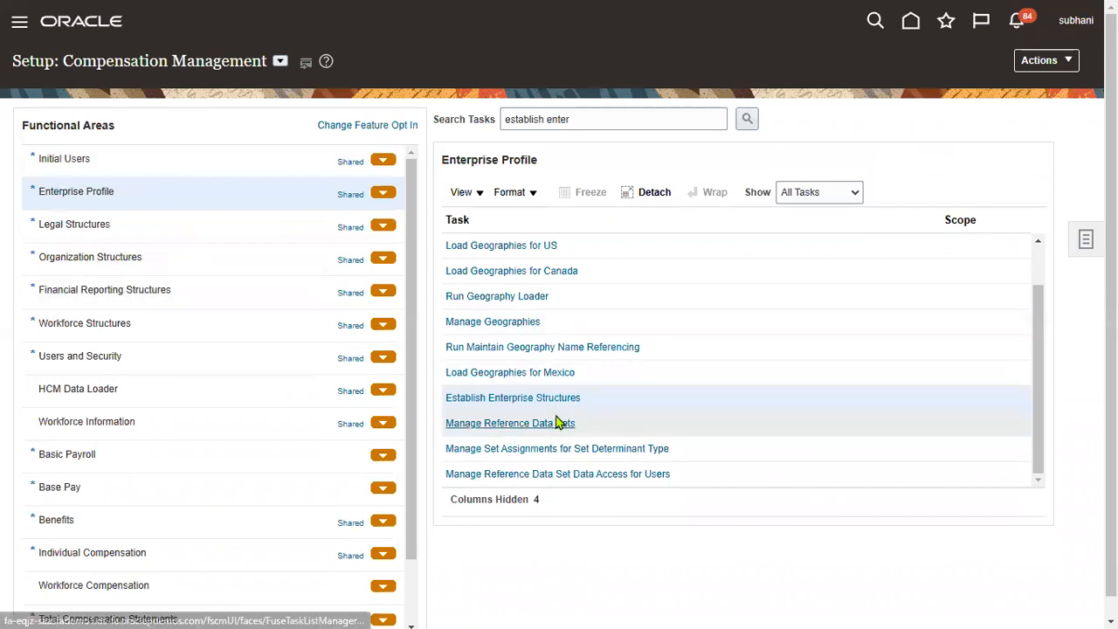
pyautogui.click(549, 401)
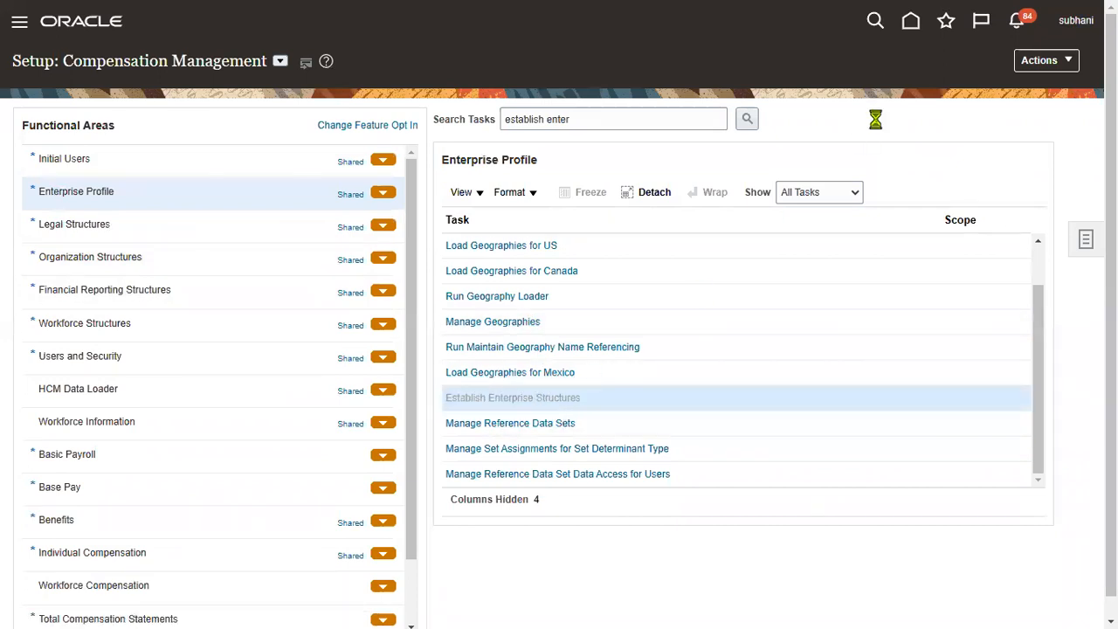
pyautogui.click(28, 237)
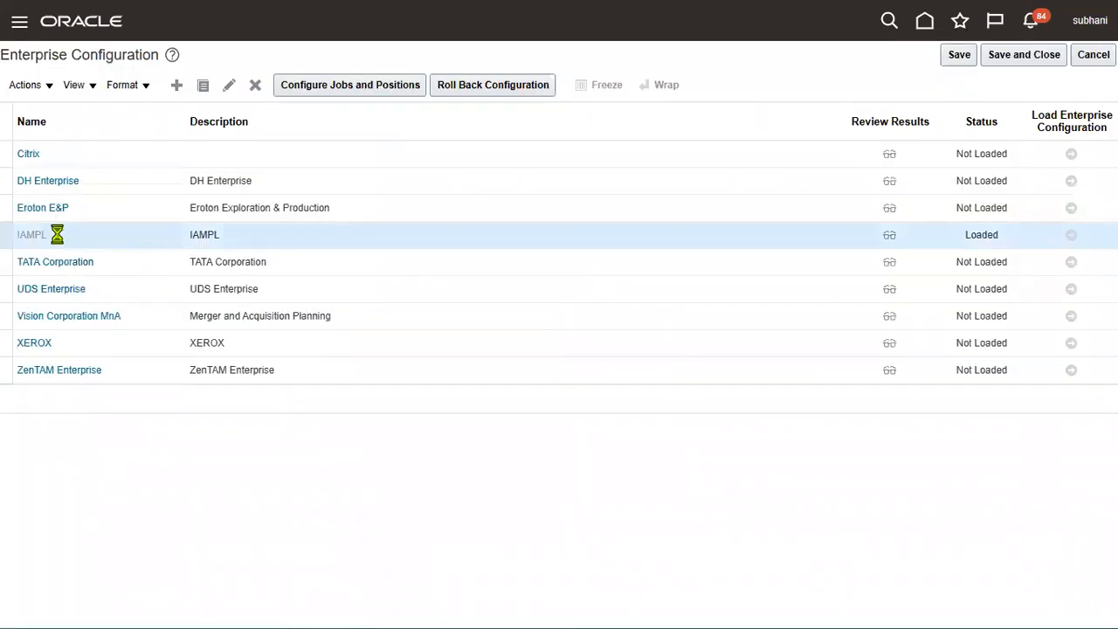
pyautogui.doubleClick(27, 238)
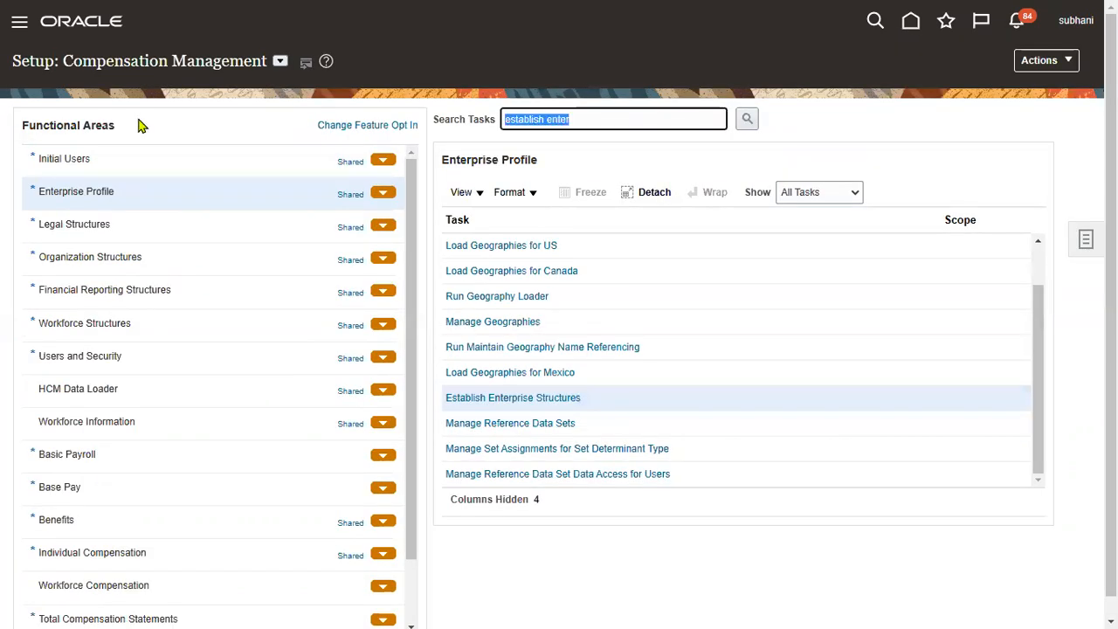
# Step: Search tasks for 'manage enterprise HCM' and open Manage Enterprise HCM Information
pyautogui.write('MANAGE ENTER')
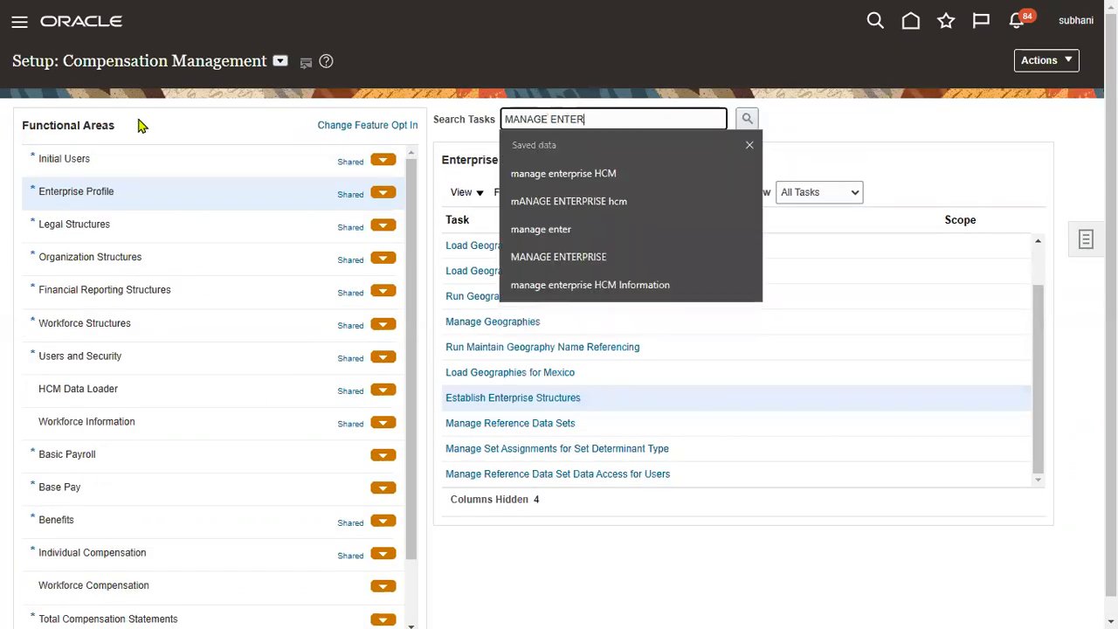
pyautogui.click(609, 173)
pyautogui.click(747, 119)
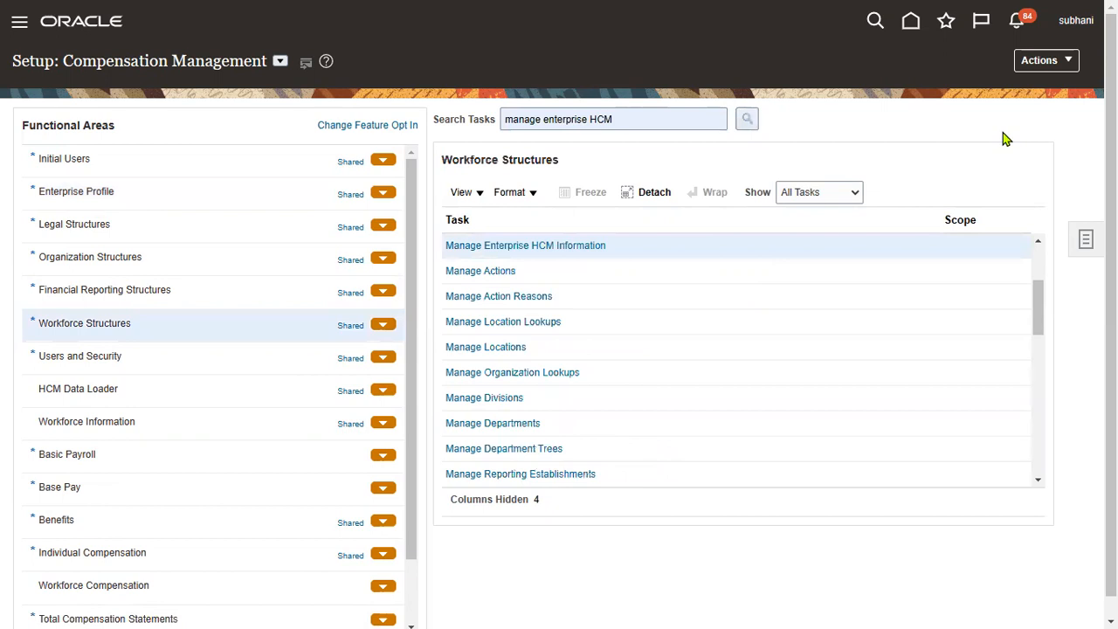
pyautogui.click(544, 246)
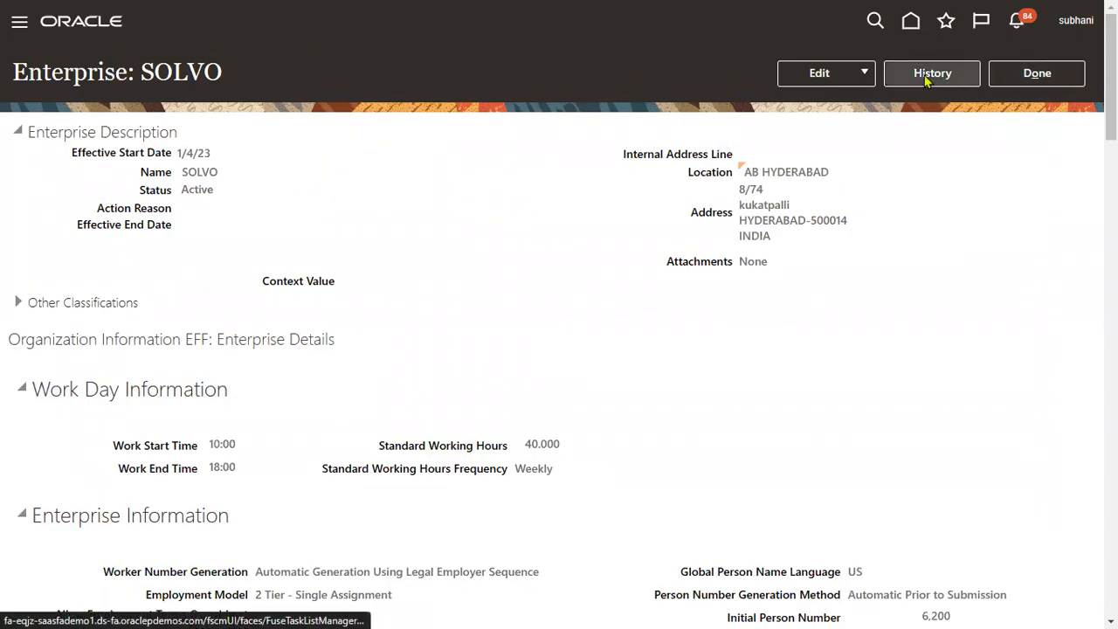
# Step: Review SOLVO's name history, checking the 1/3/23 and 12/28/22 records
pyautogui.click(848, 75)
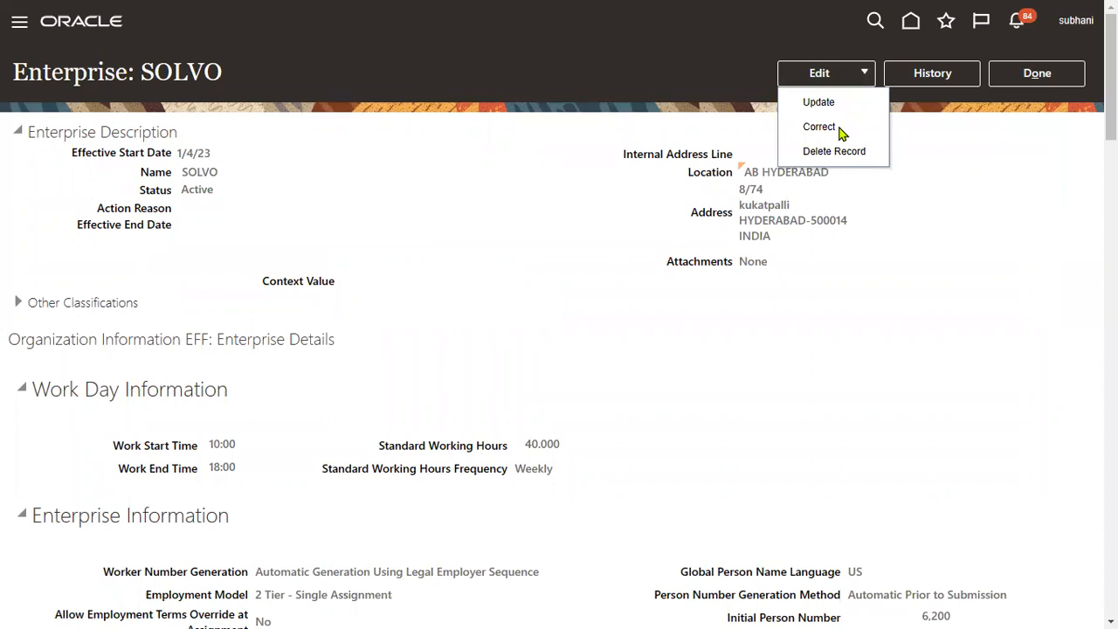
pyautogui.moveTo(184, 172); pyautogui.dragTo(224, 174)
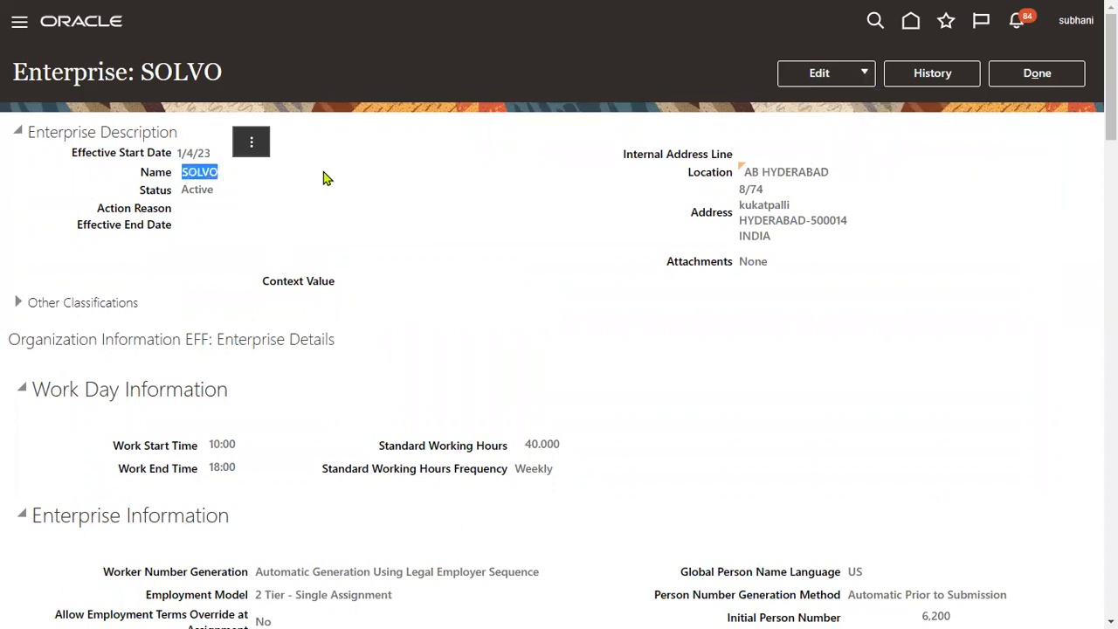
pyautogui.click(948, 74)
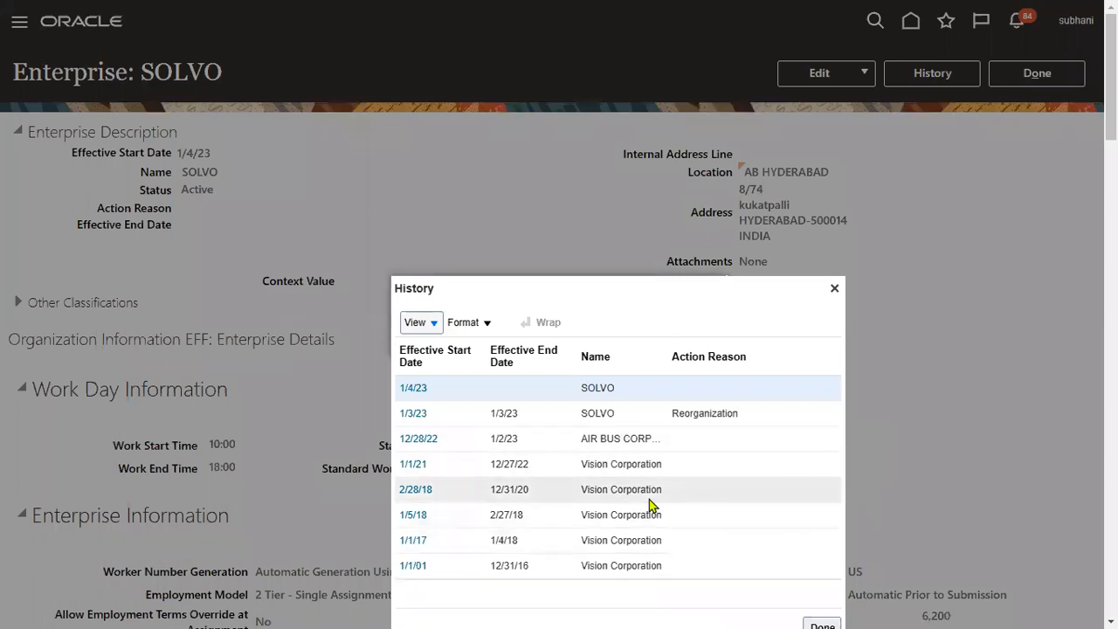
pyautogui.click(667, 416)
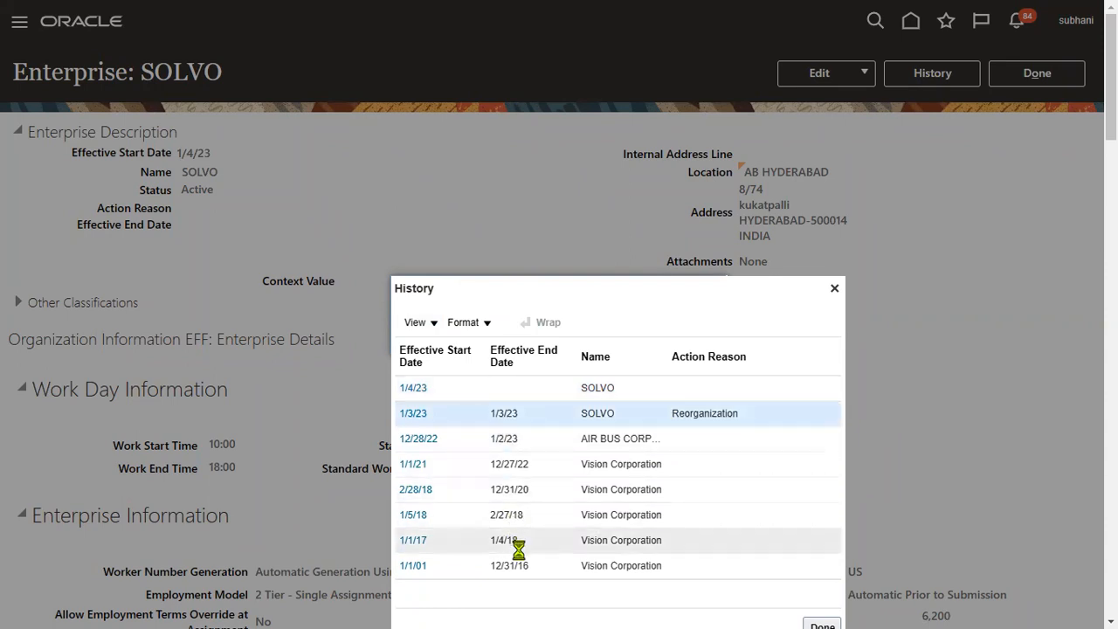
pyautogui.click(594, 439)
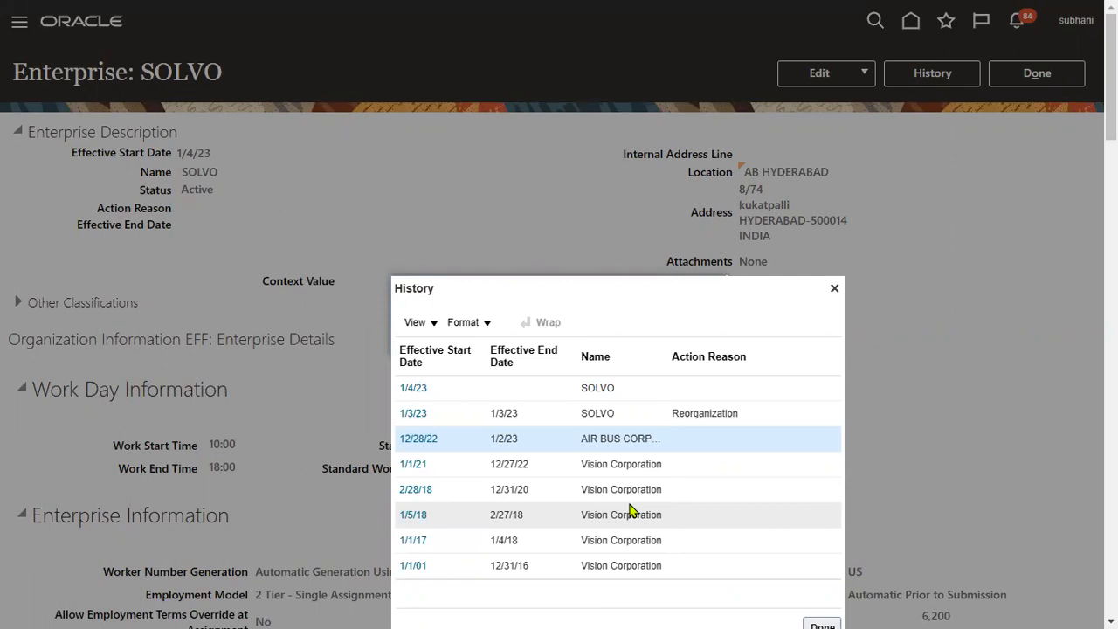
# Step: Close the history and start a Correct edit of the SOLVO enterprise record
pyautogui.click(835, 288)
pyautogui.click(844, 78)
pyautogui.click(823, 127)
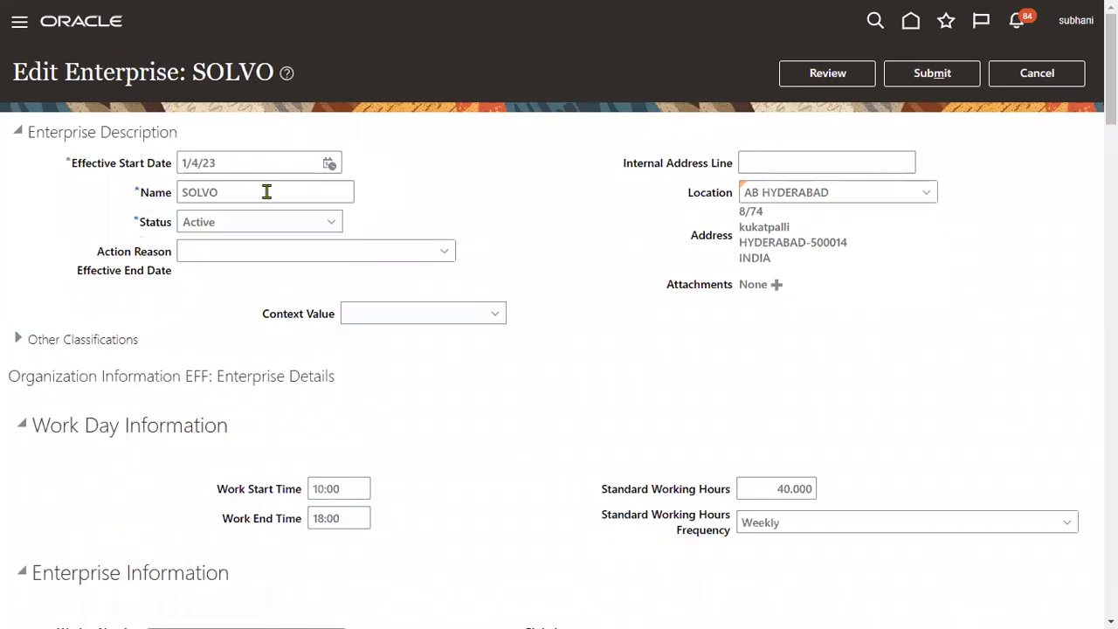
# Step: Rename the enterprise from SOLVO to VOLVO, submit and confirm it, then finish
pyautogui.moveTo(268, 189); pyautogui.dragTo(77, 201)
pyautogui.write('VOLVO')
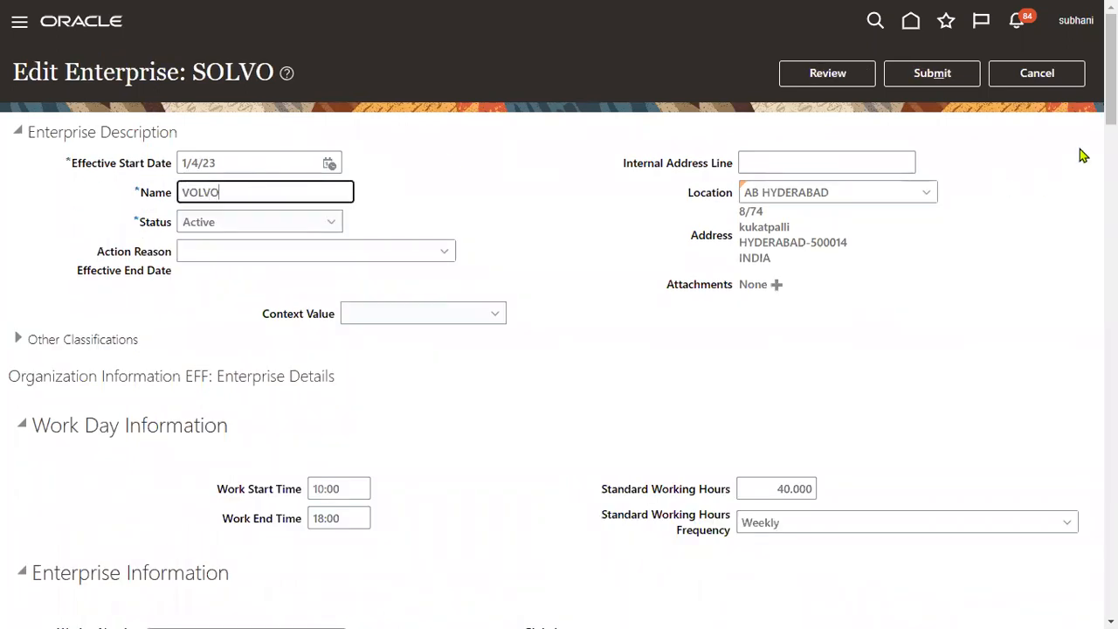
pyautogui.click(940, 80)
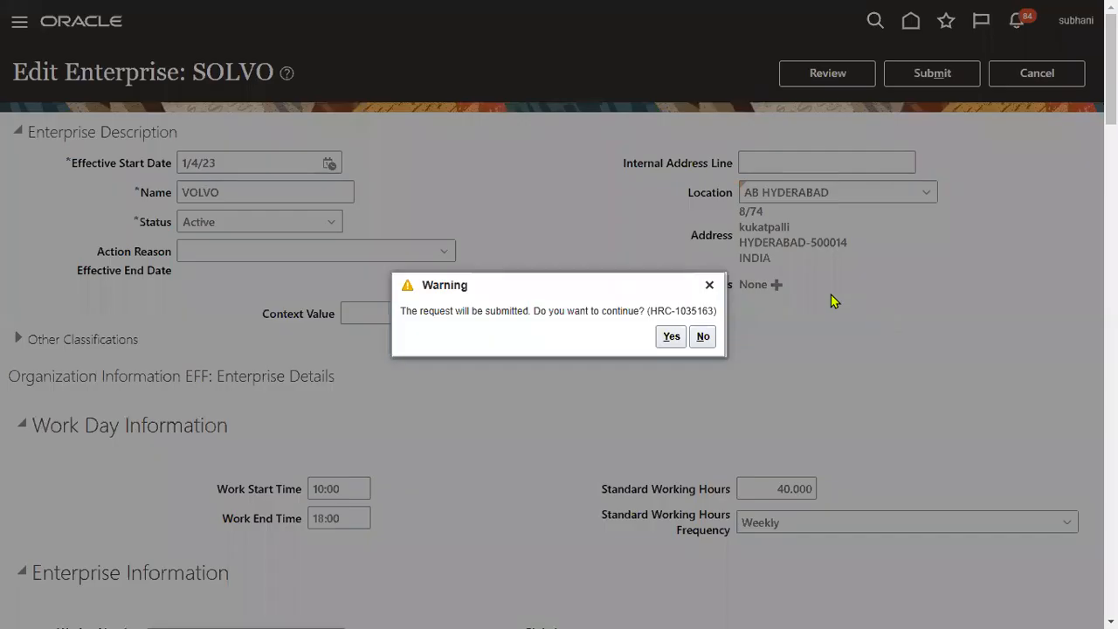
pyautogui.click(669, 339)
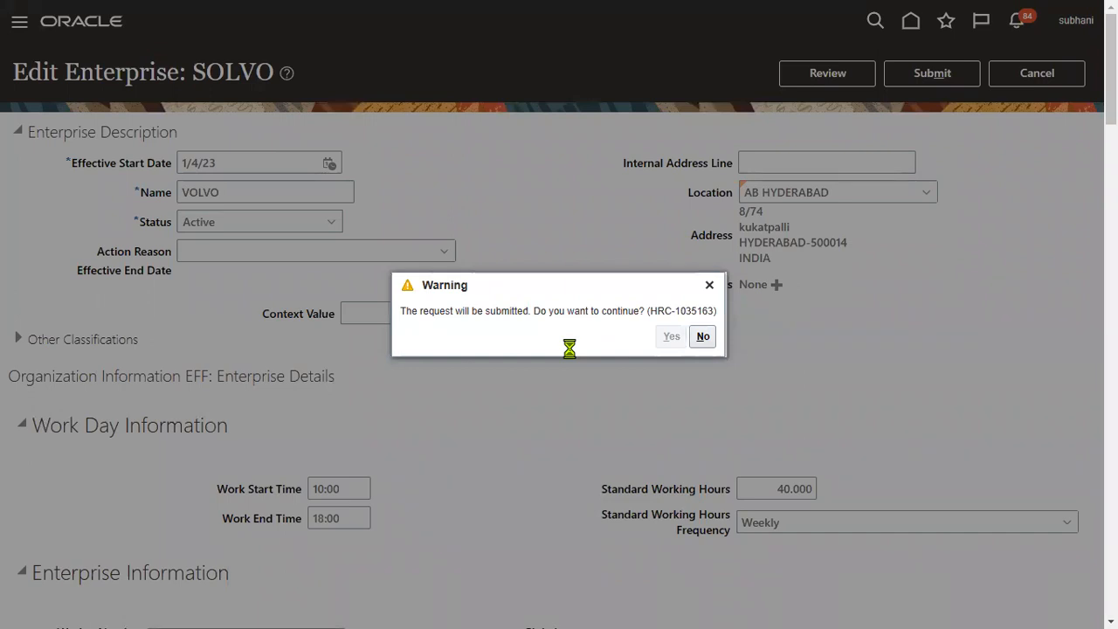
pyautogui.click(604, 336)
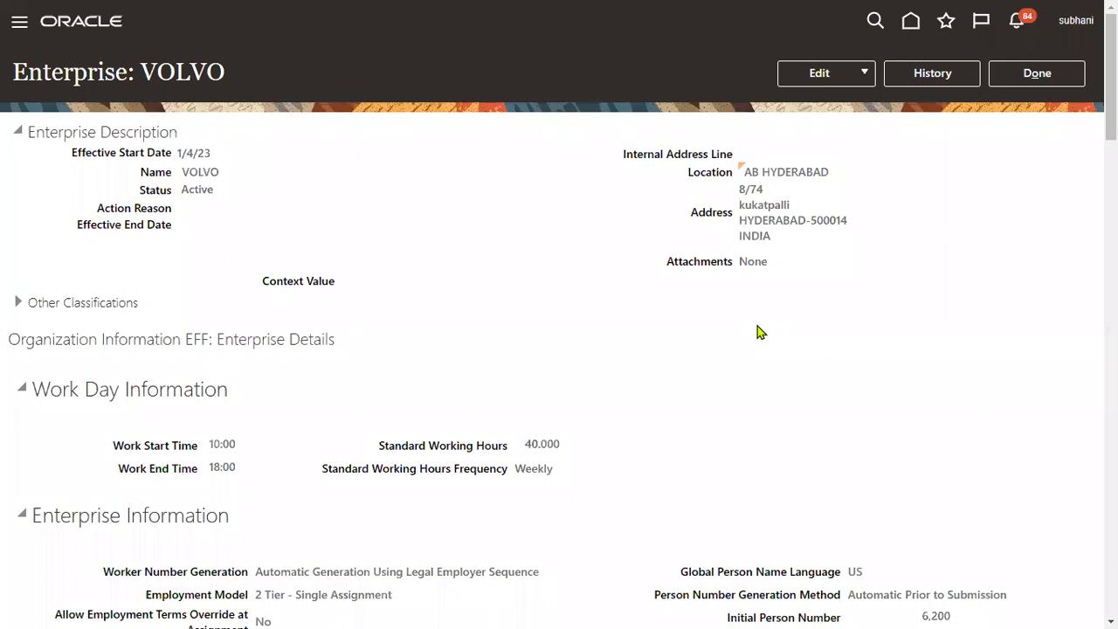
pyautogui.click(1032, 75)
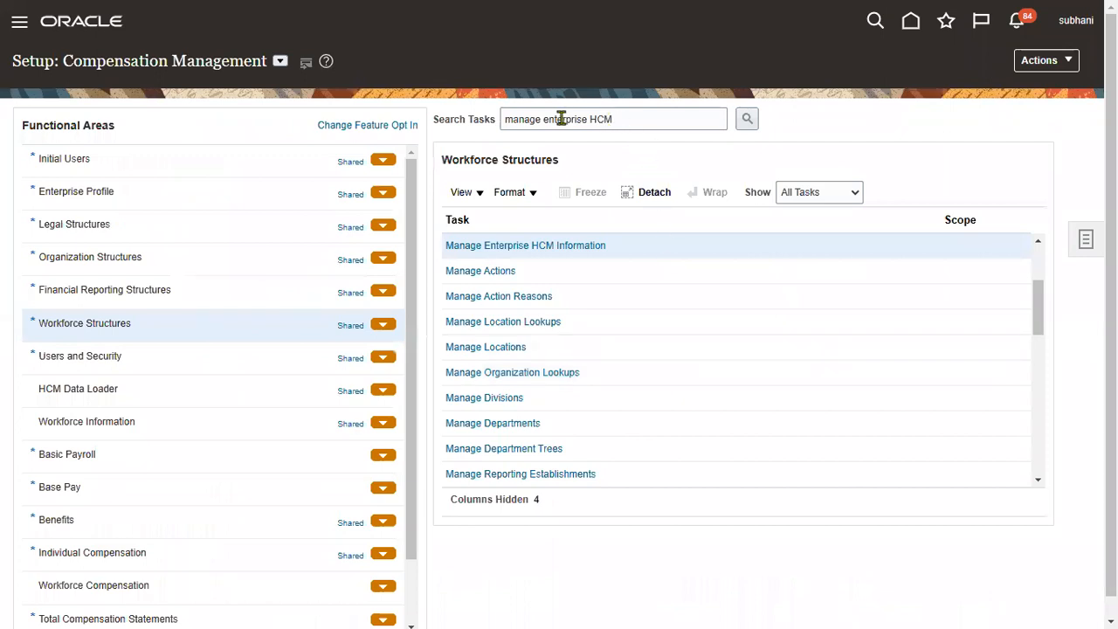
# Step: Search tasks for 'LEGAL ENTITY' and go to the Manage Legal Entity task
pyautogui.moveTo(543, 119); pyautogui.dragTo(668, 118)
pyautogui.write('LEGA')
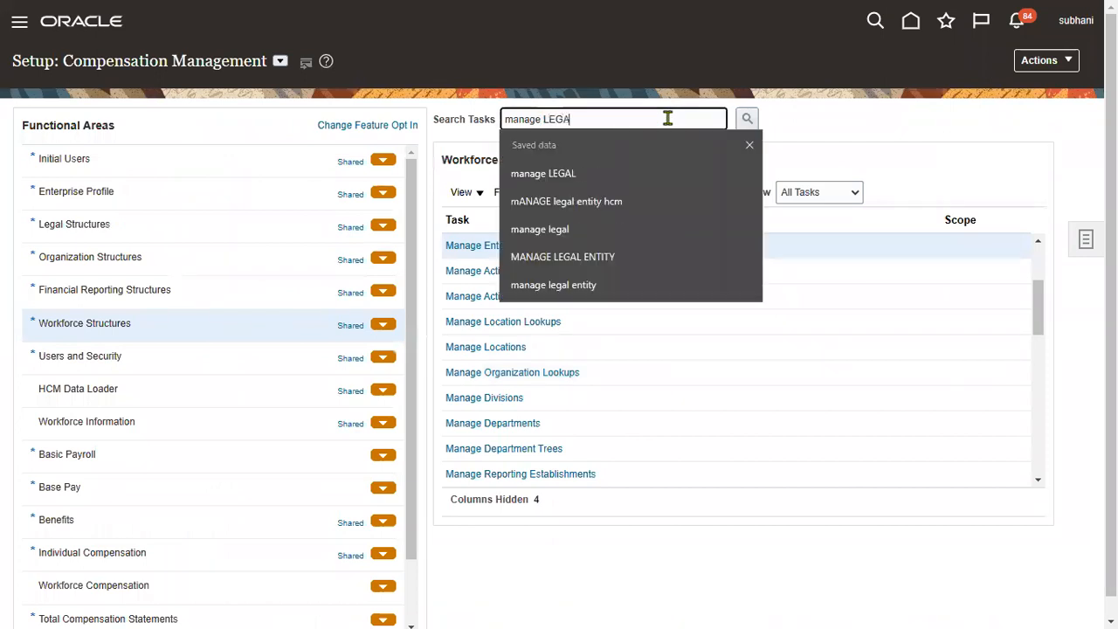
pyautogui.write('L ENTITY')
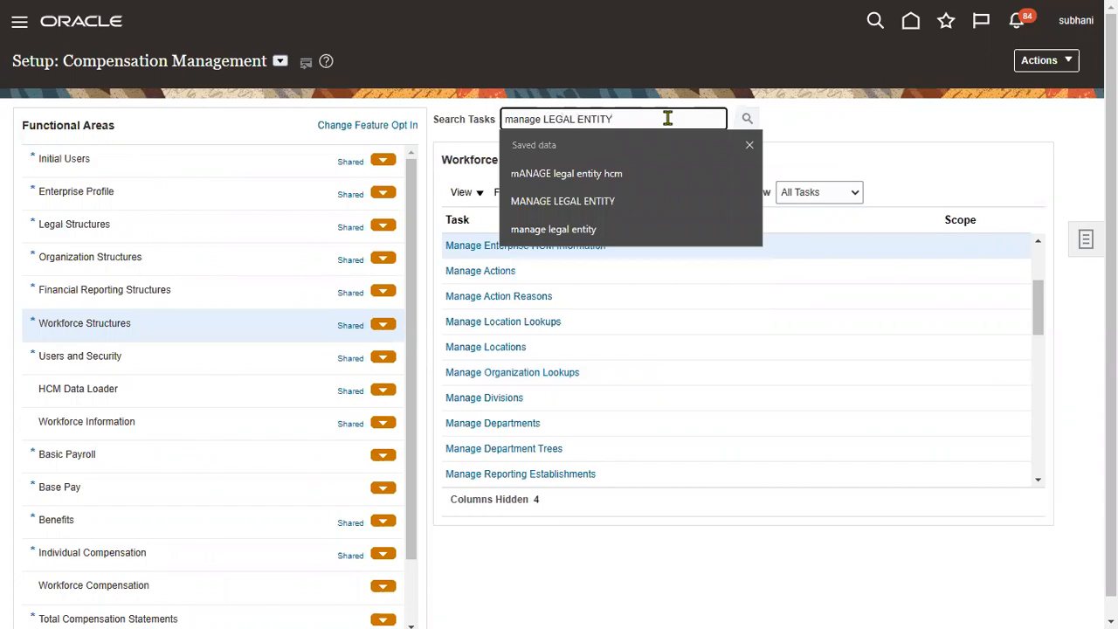
pyautogui.press('Return')
pyautogui.click(364, 325)
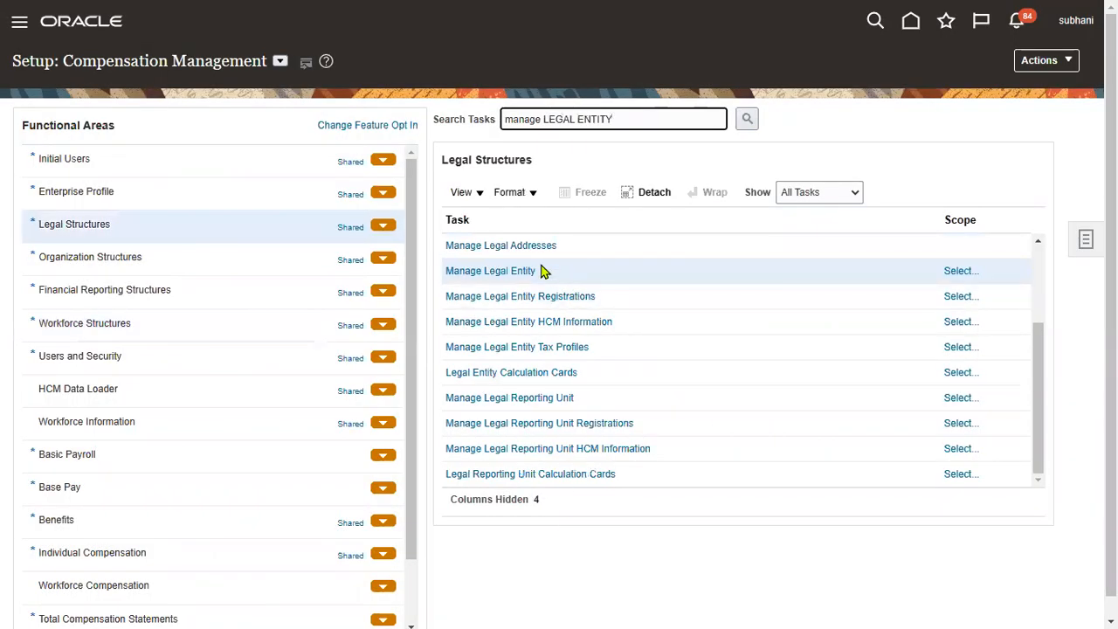
# Step: Set Manage Legal Entity's scope to pick an existing legal entity via Select and Add
pyautogui.click(961, 274)
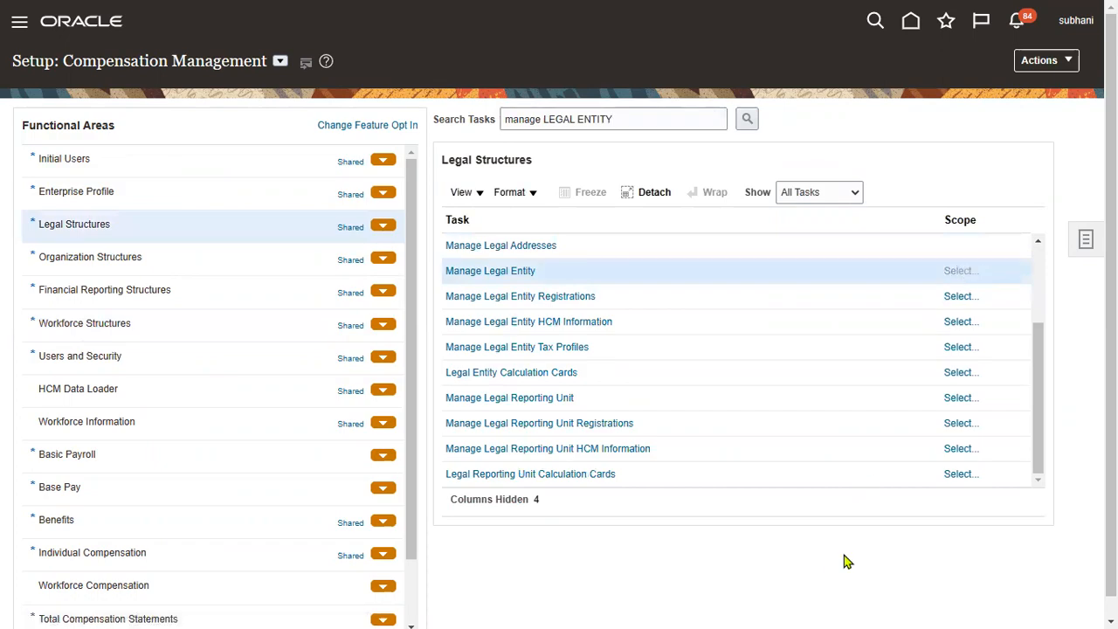
pyautogui.click(549, 346)
pyautogui.click(505, 389)
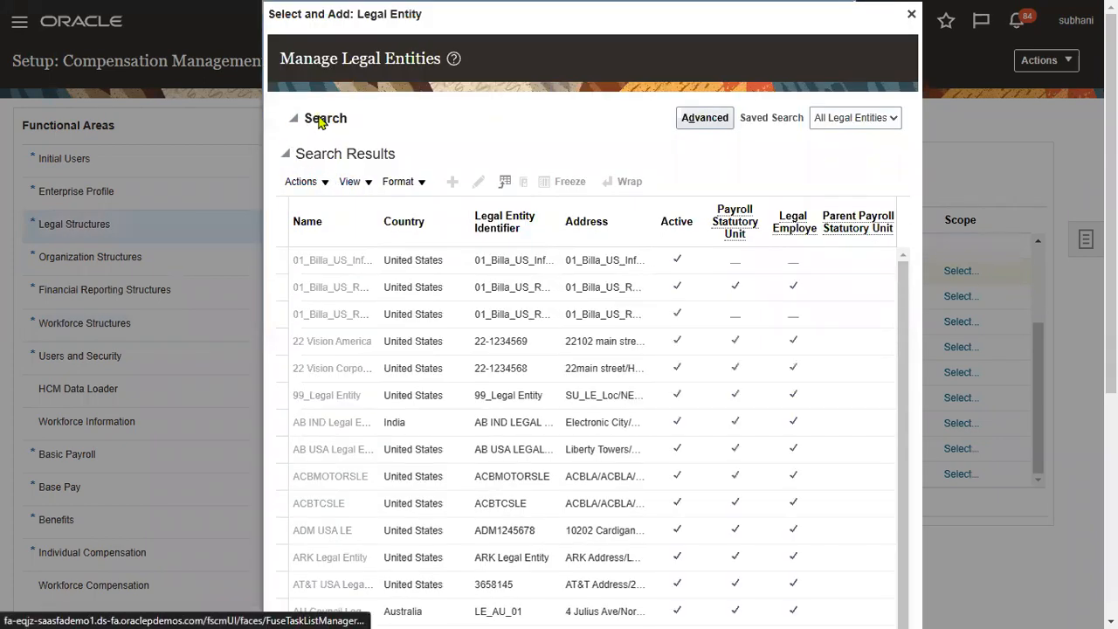
# Step: Search legal entities by name 'US1' and apply US1 Legal Entity as the scope
pyautogui.click(321, 119)
pyautogui.click(442, 149)
pyautogui.write('U')
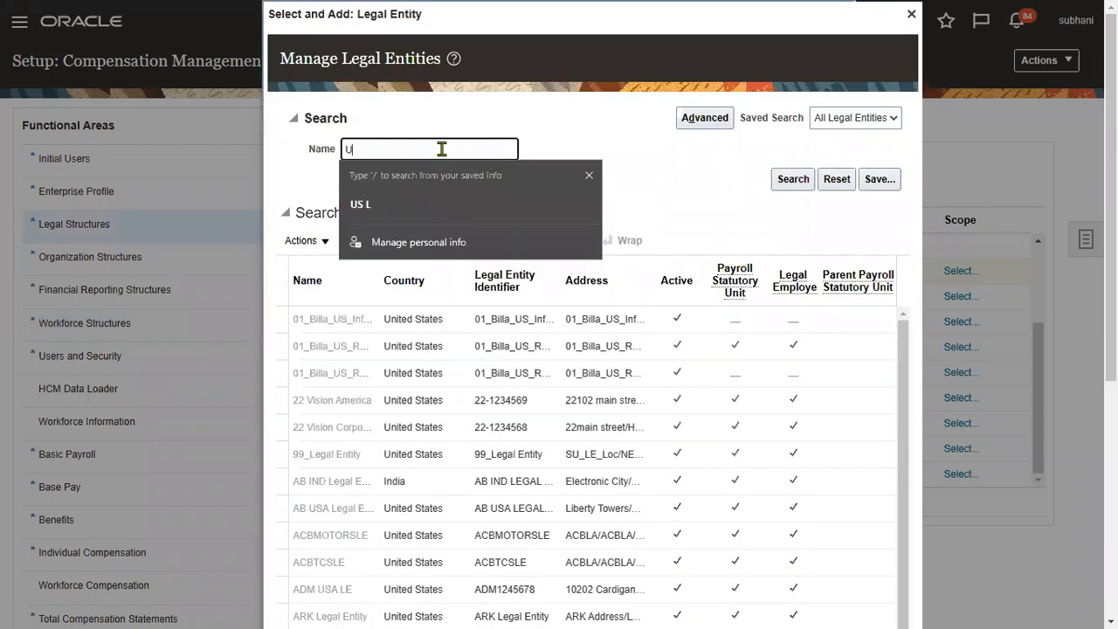
pyautogui.write('S1')
pyautogui.press('Return')
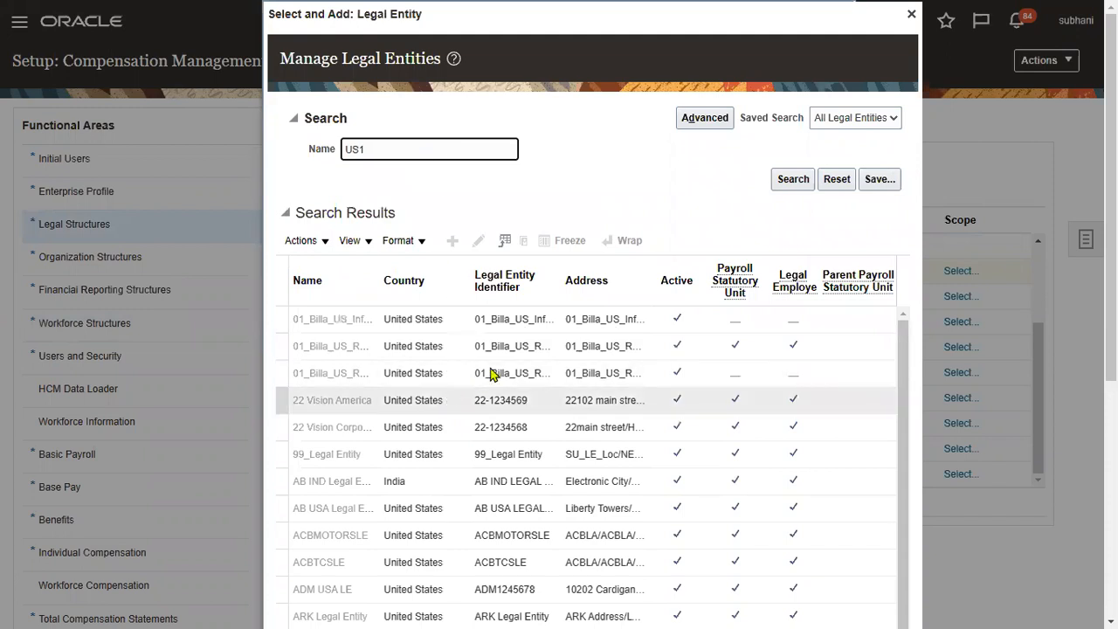
pyautogui.click(344, 449)
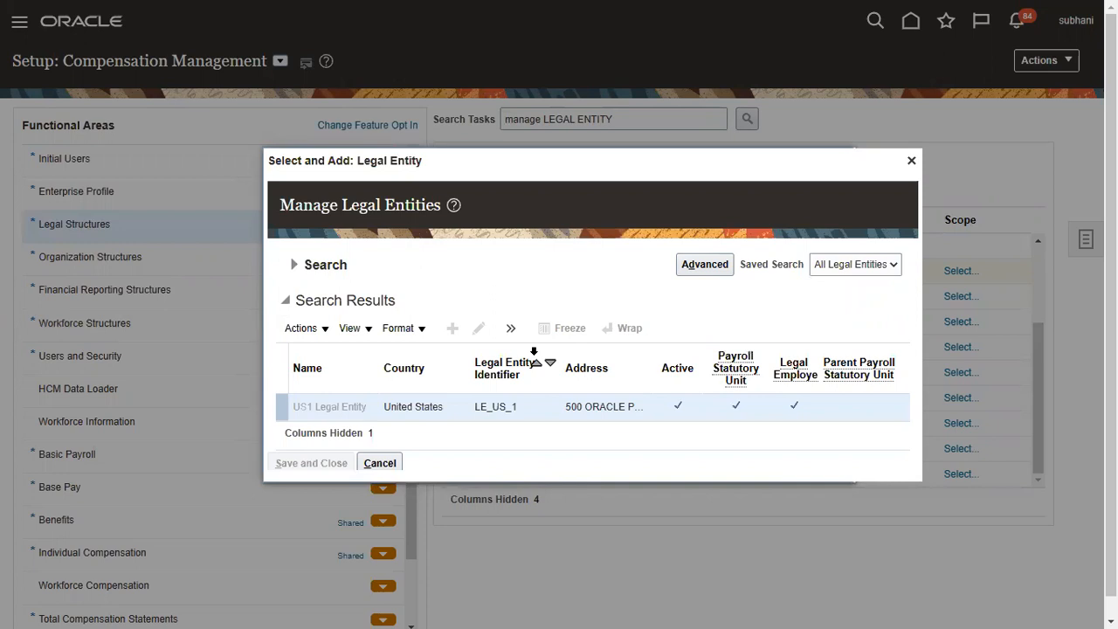
pyautogui.click(477, 328)
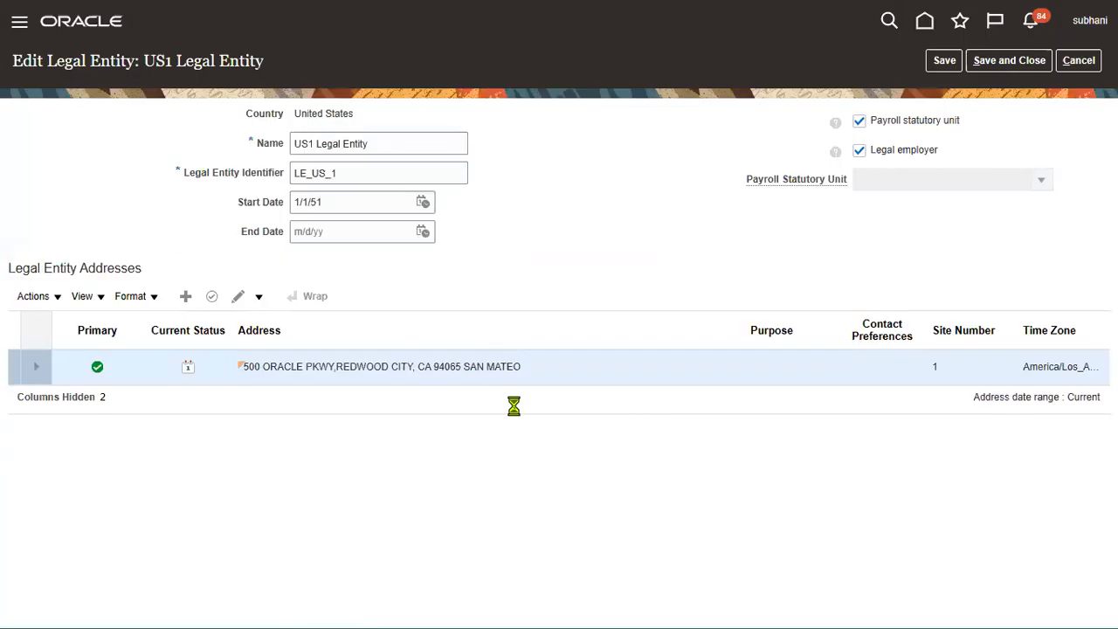
# Step: Look over US1 Legal Entity's details and address options, then cancel without saving
pyautogui.moveTo(240, 201); pyautogui.dragTo(268, 253)
pyautogui.click(739, 260)
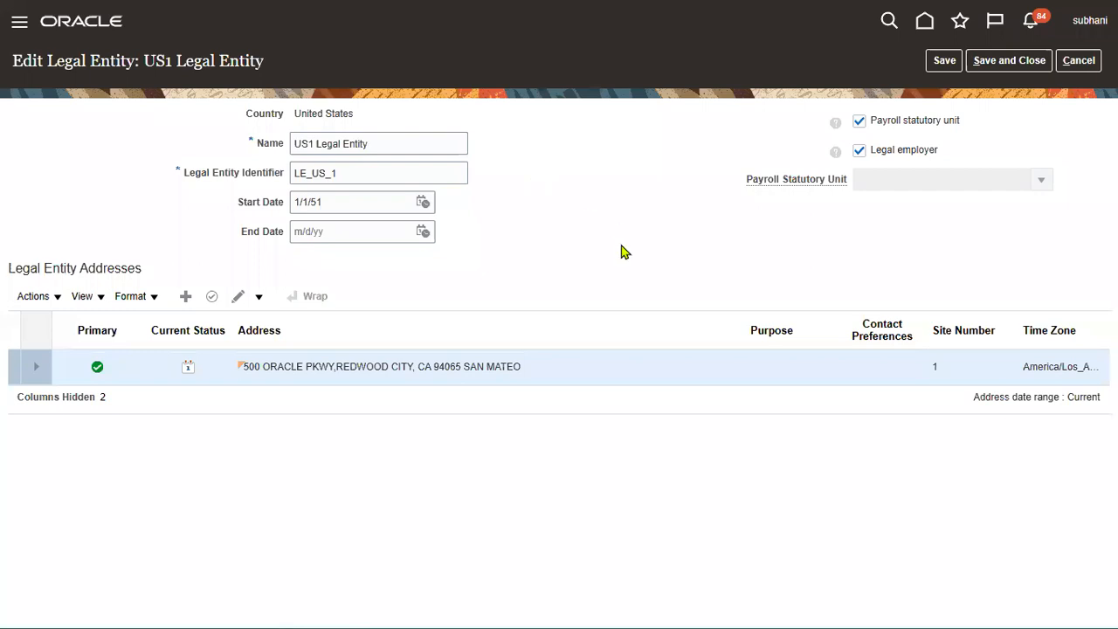
pyautogui.click(259, 298)
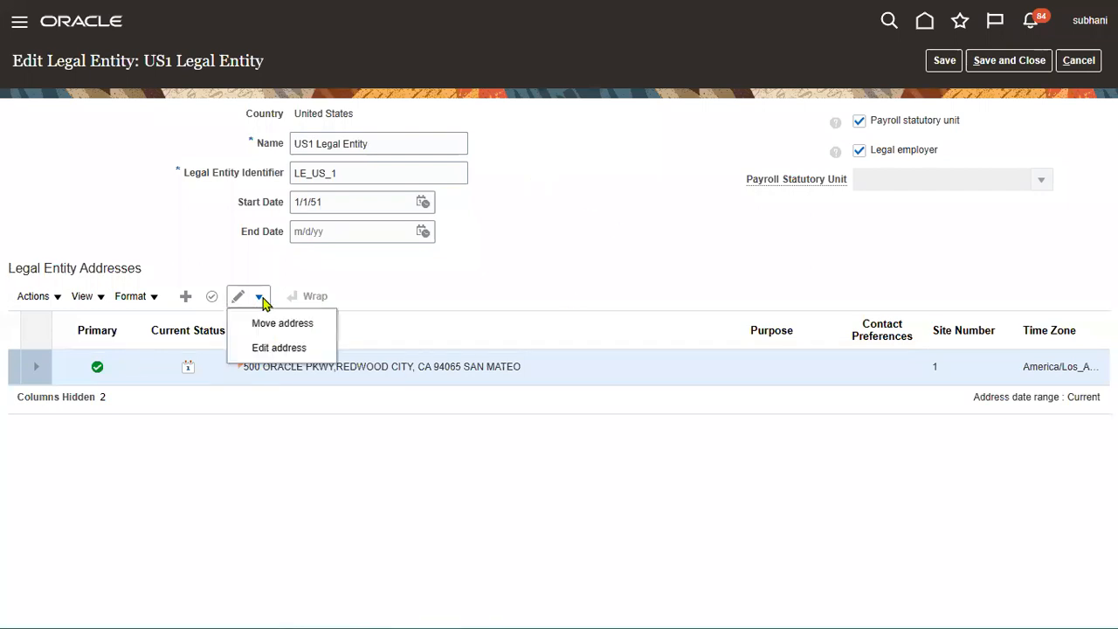
pyautogui.click(641, 273)
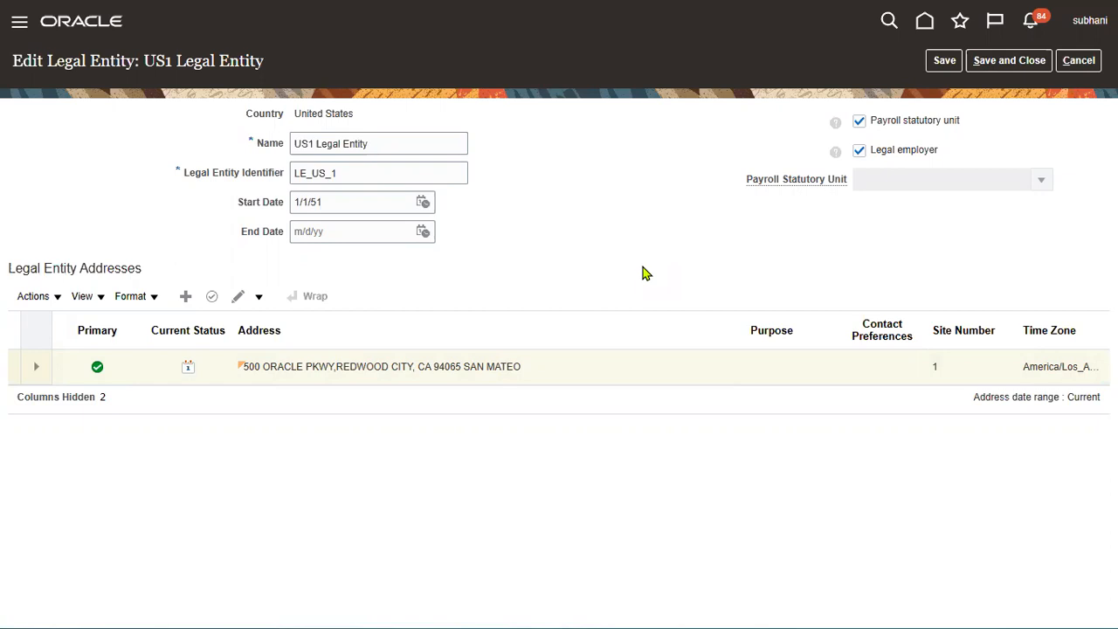
pyautogui.click(1080, 61)
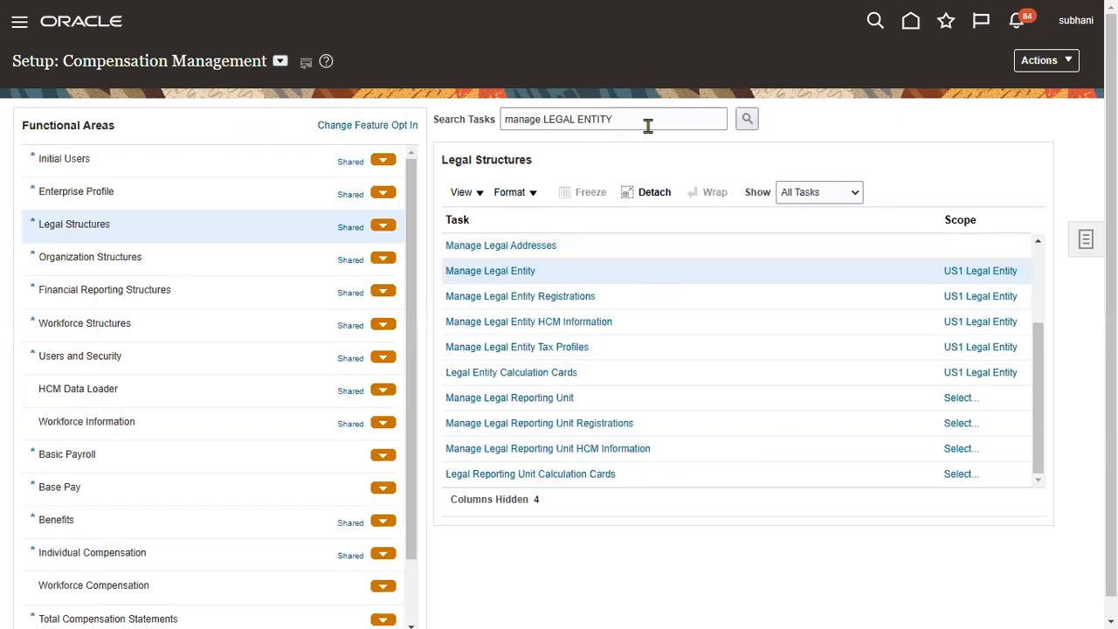
# Step: Search tasks for 'ESTABLISH' and open Establish Enterprise Structures
pyautogui.tripleClick(612, 118)
pyautogui.write('ESTABLISH')
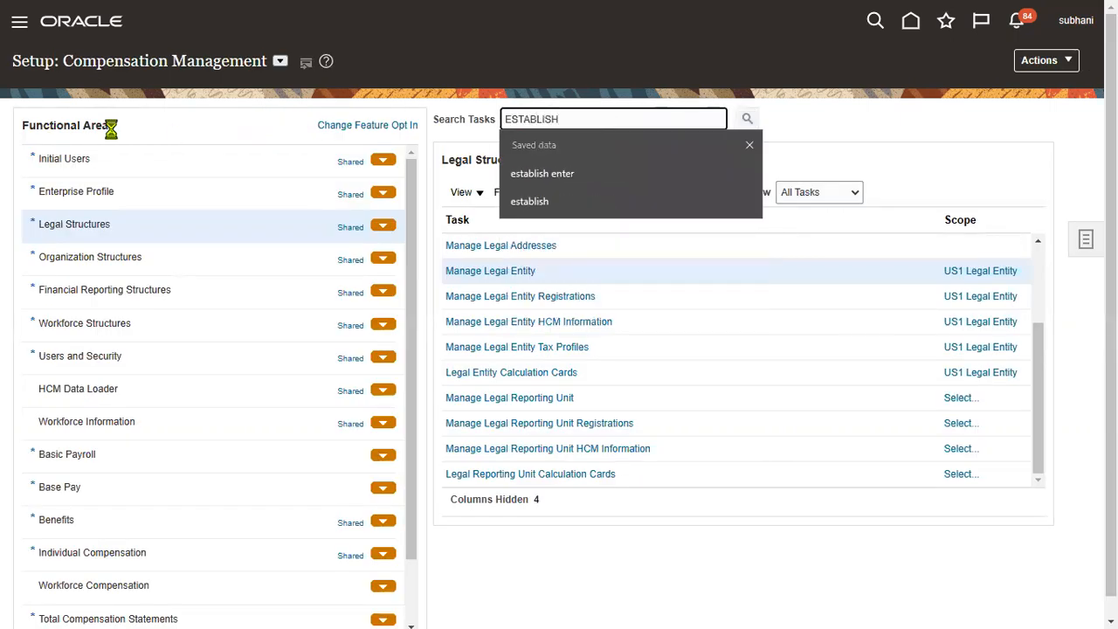
pyautogui.press('Return')
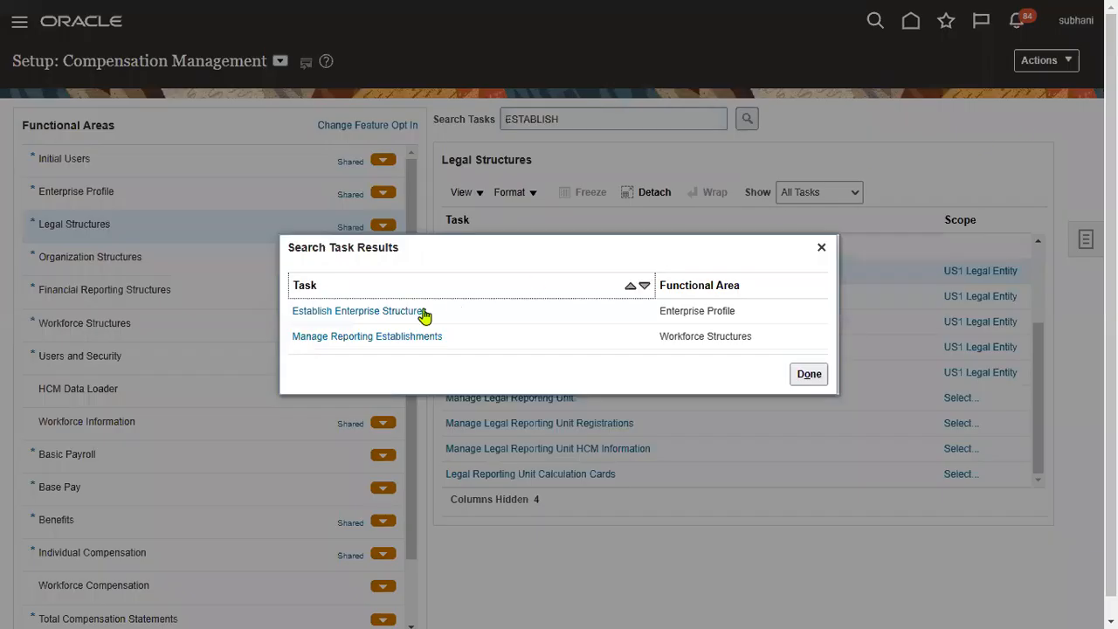
pyautogui.click(374, 316)
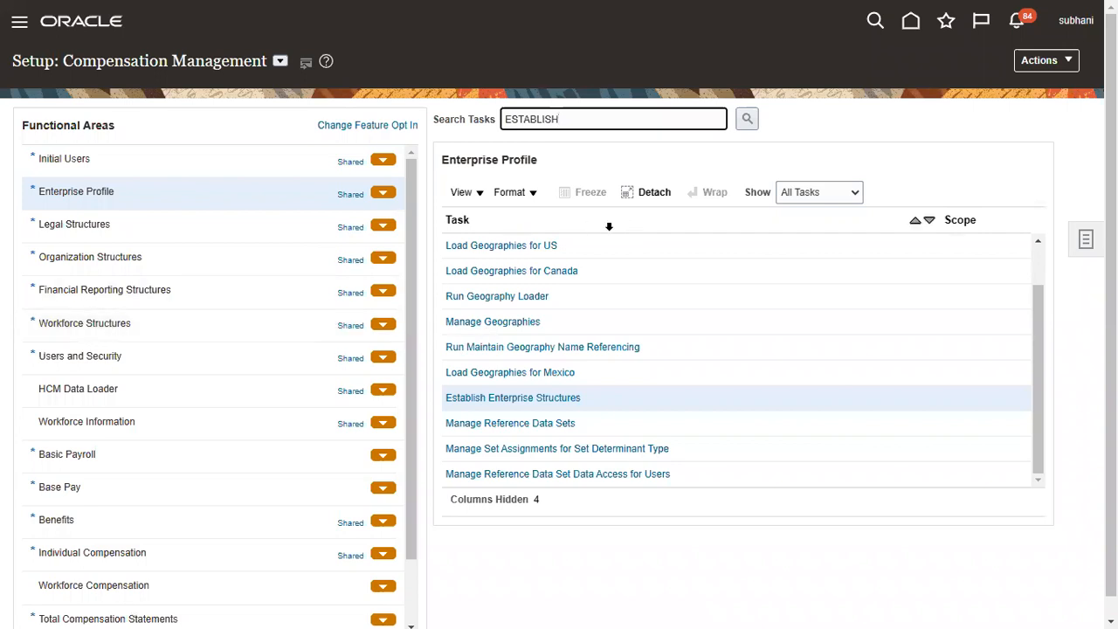
pyautogui.click(531, 399)
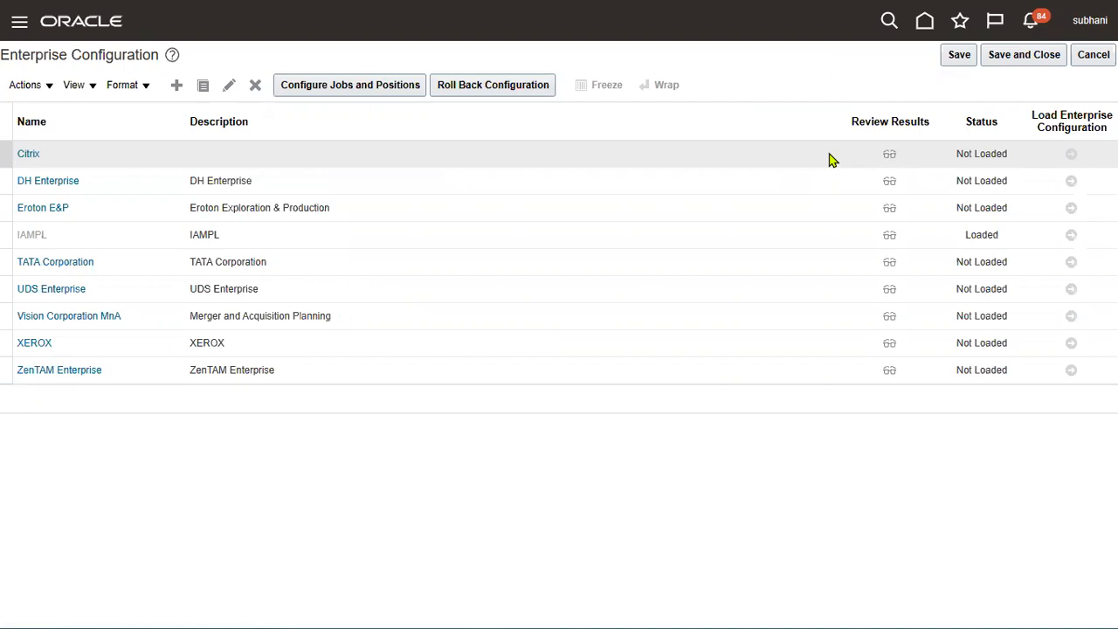
# Step: Close the Enterprise Configuration list and bring the Excel training workbook to the front
pyautogui.click(1012, 61)
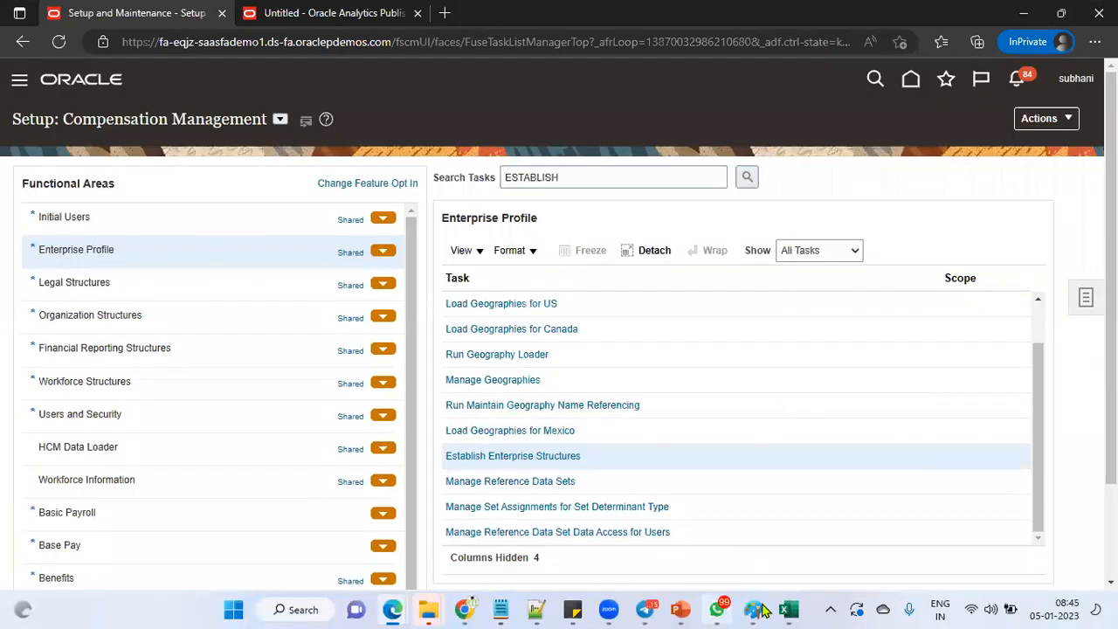
pyautogui.moveTo(789, 609)
pyautogui.click(699, 516)
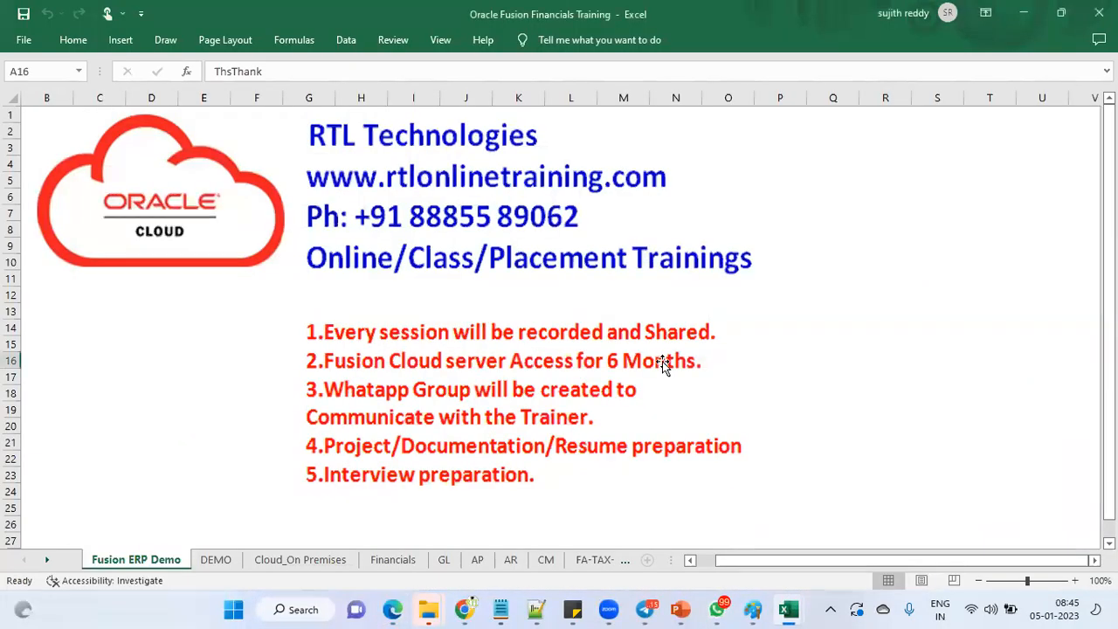
pyautogui.click(677, 368)
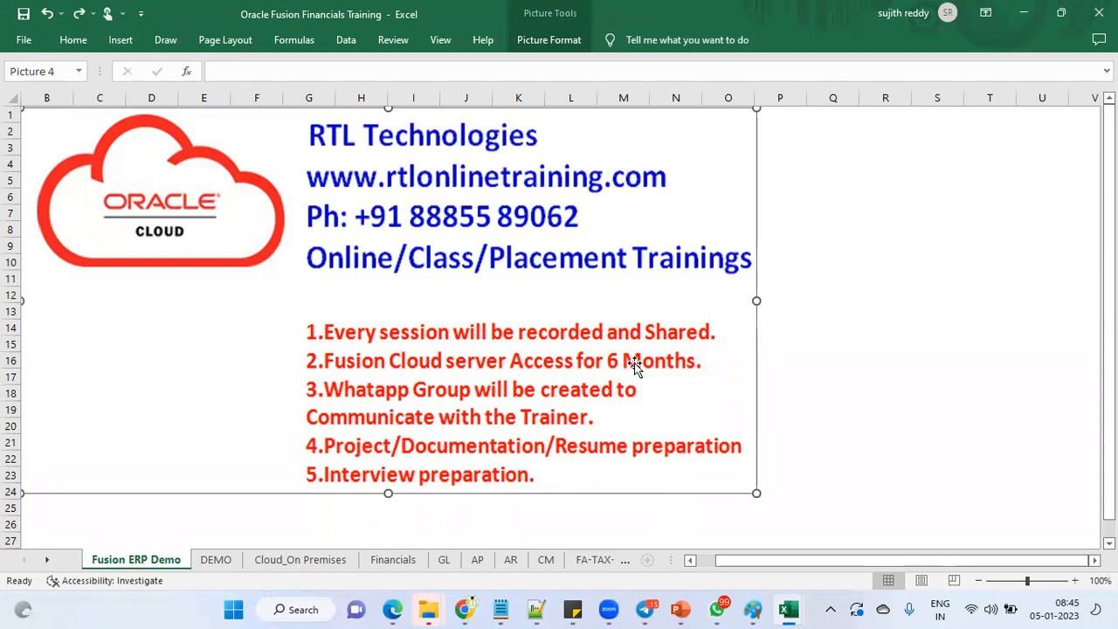